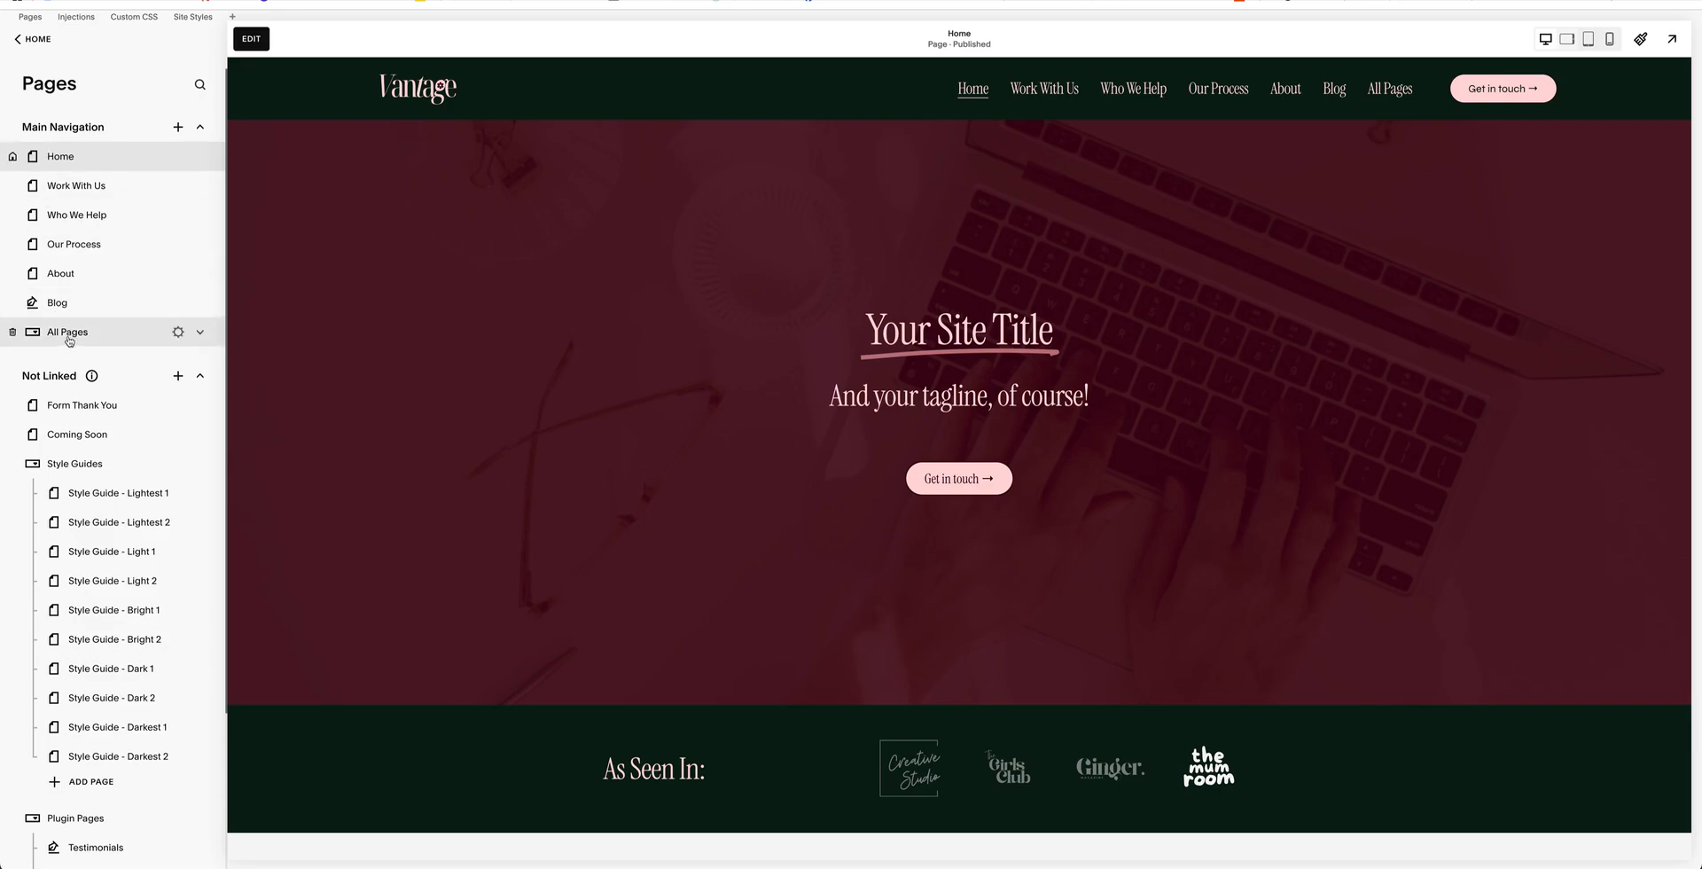
# - Add a new dropdown to the Main Navigation
pyautogui.moveTo(1409, 95)
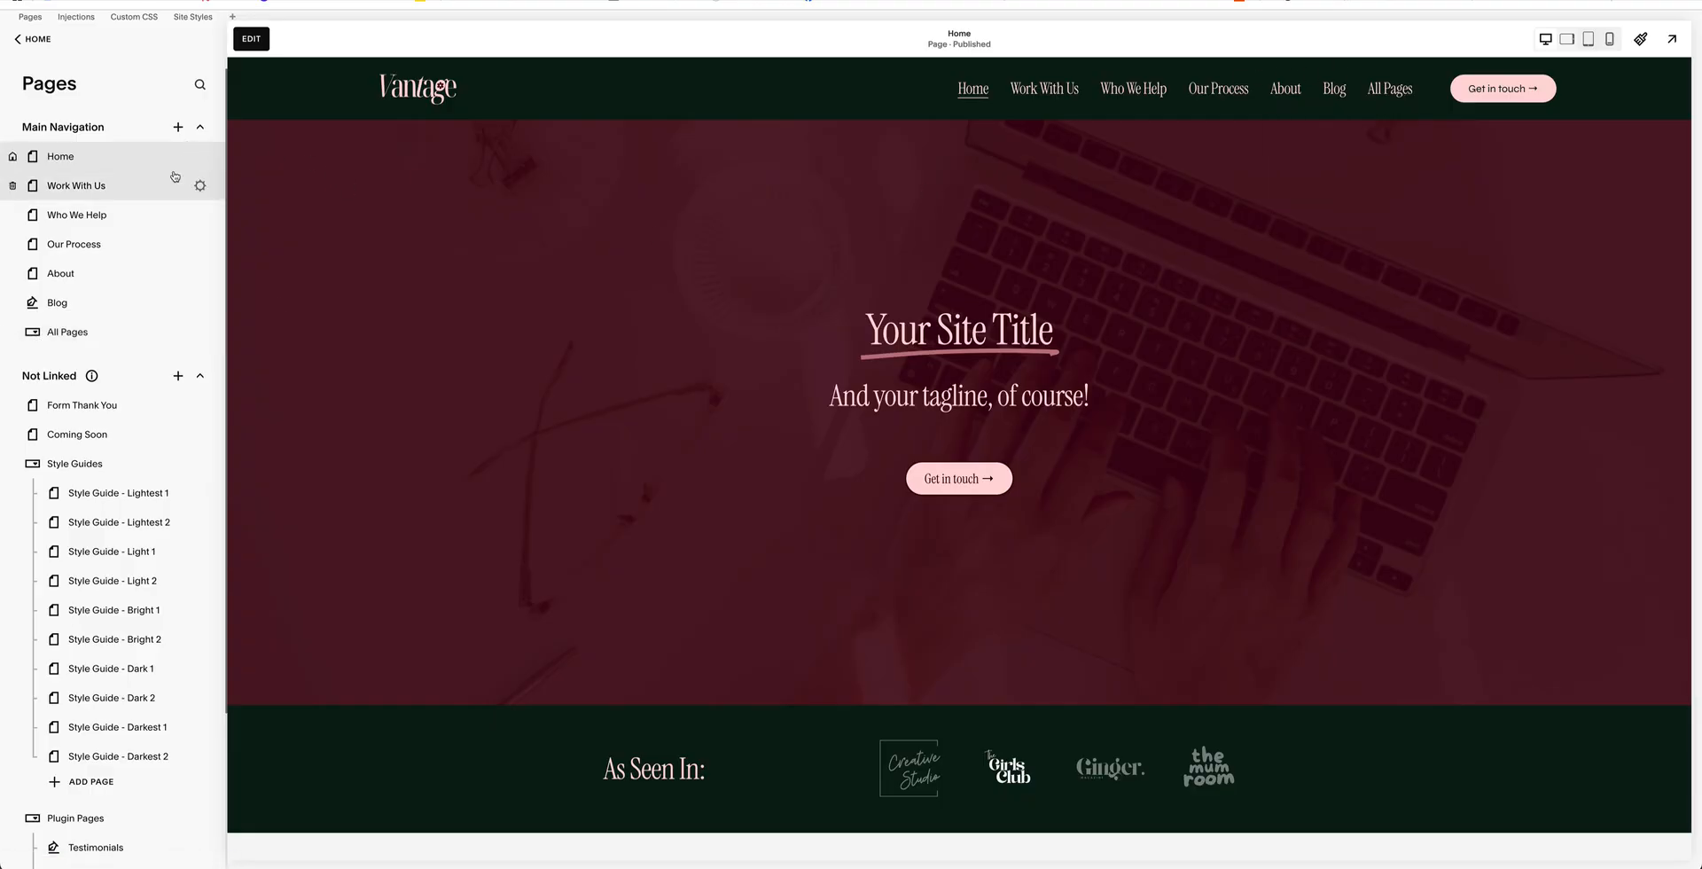
pyautogui.click(178, 127)
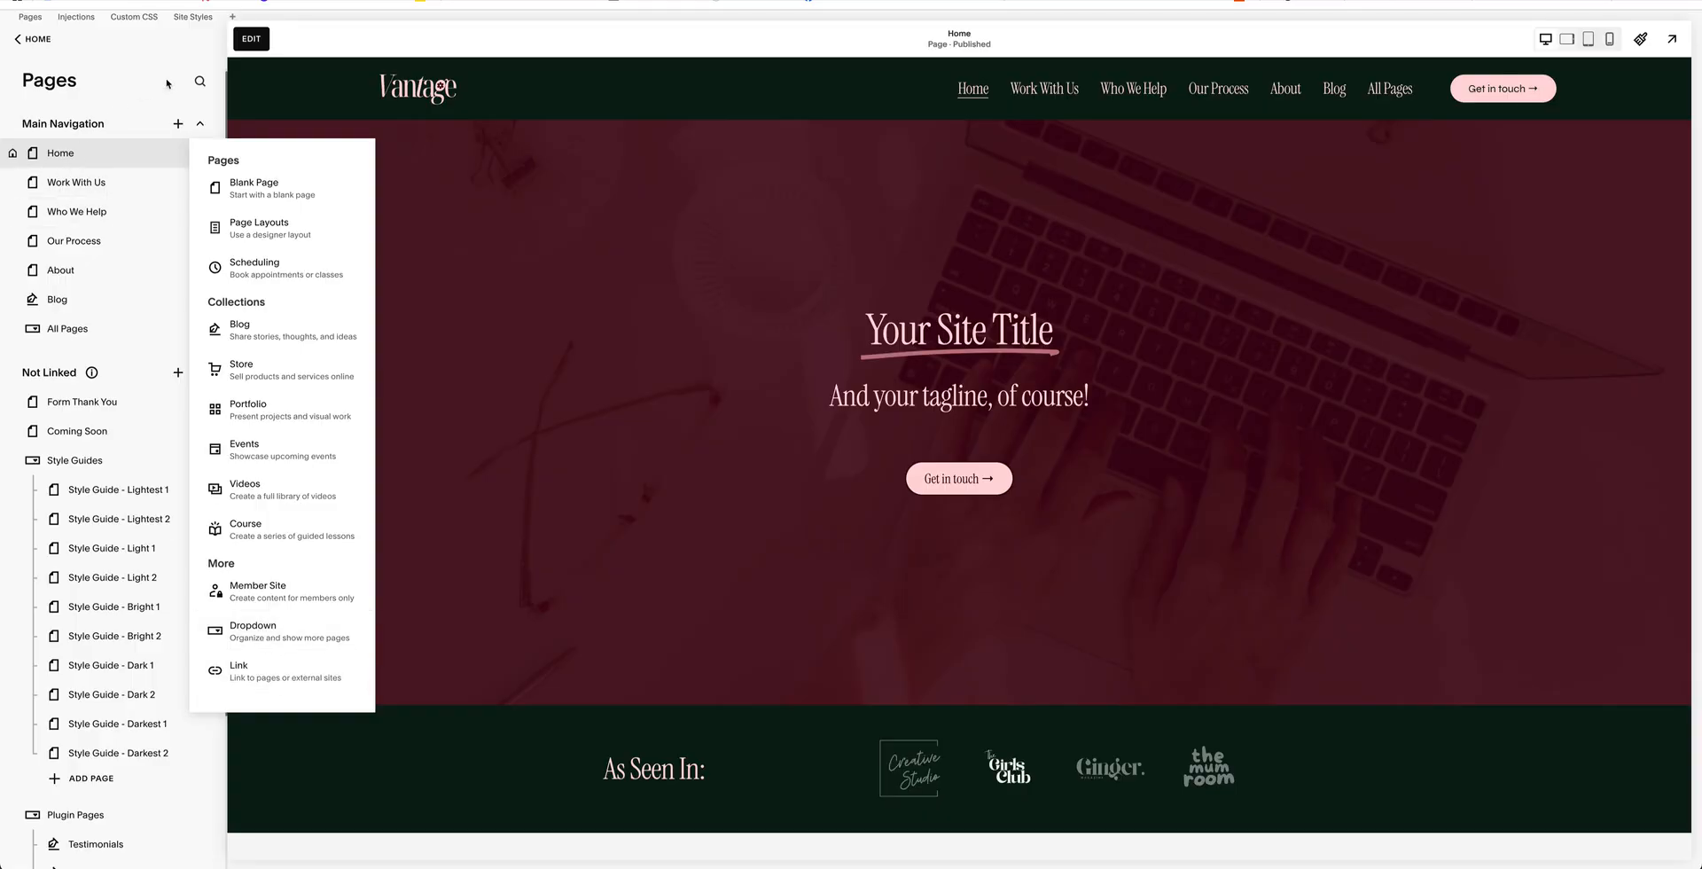
pyautogui.click(264, 636)
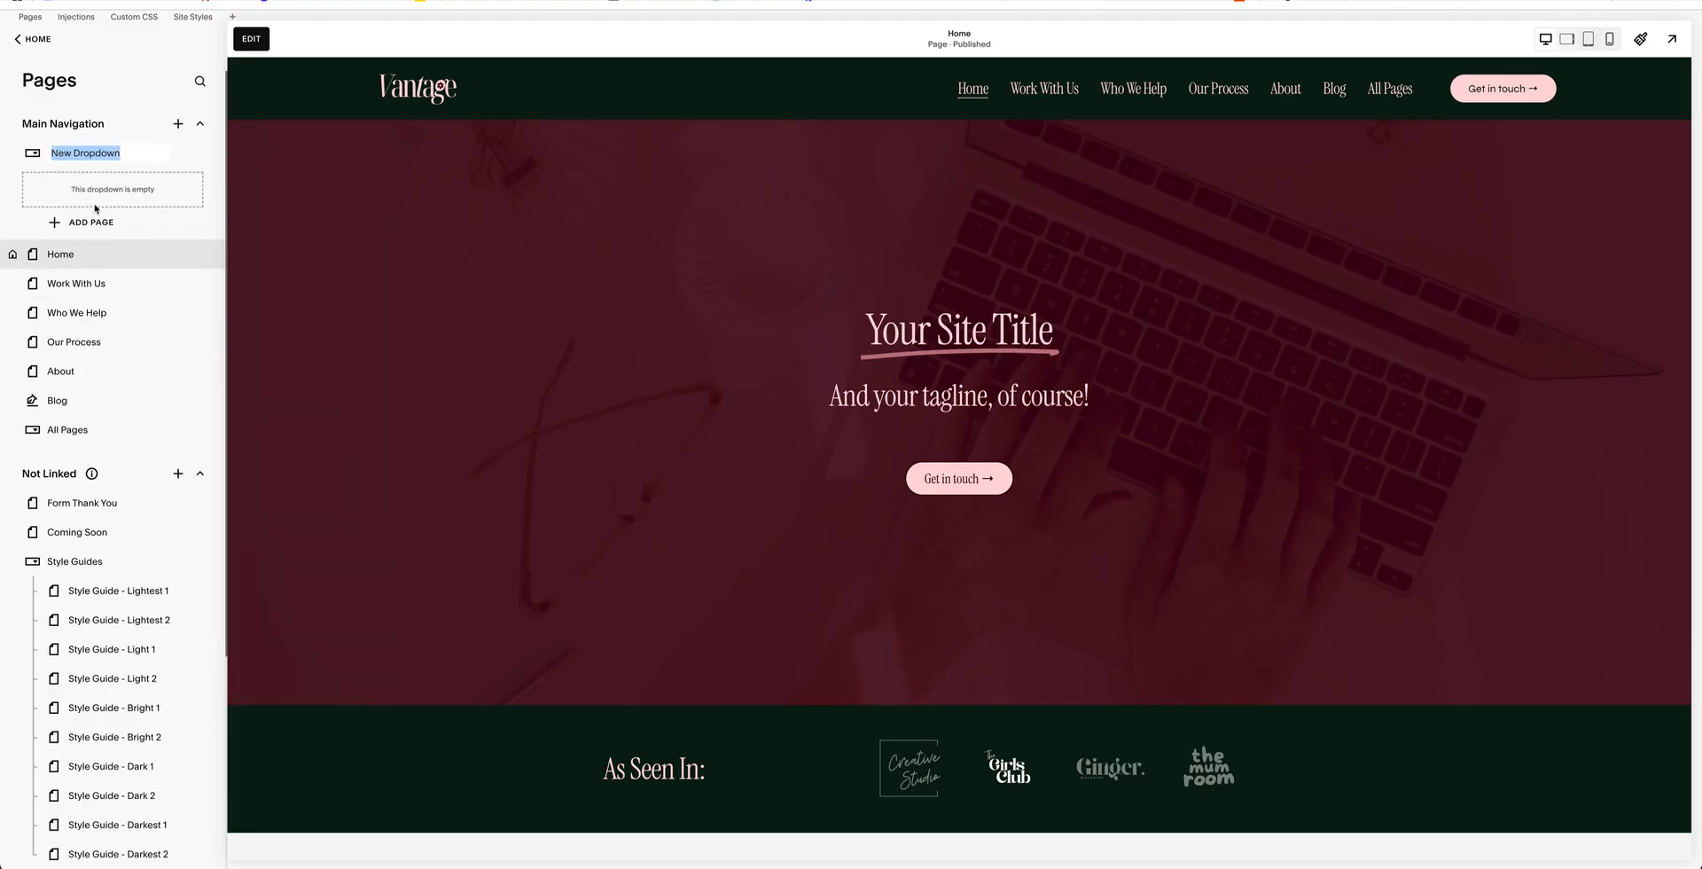
# - Move the Style Guide - Lightest 1 page into the Main Navigation below Who We Help, and return it to Style Guides
pyautogui.click(97, 594)
pyautogui.moveTo(97, 594); pyautogui.dragTo(133, 358)
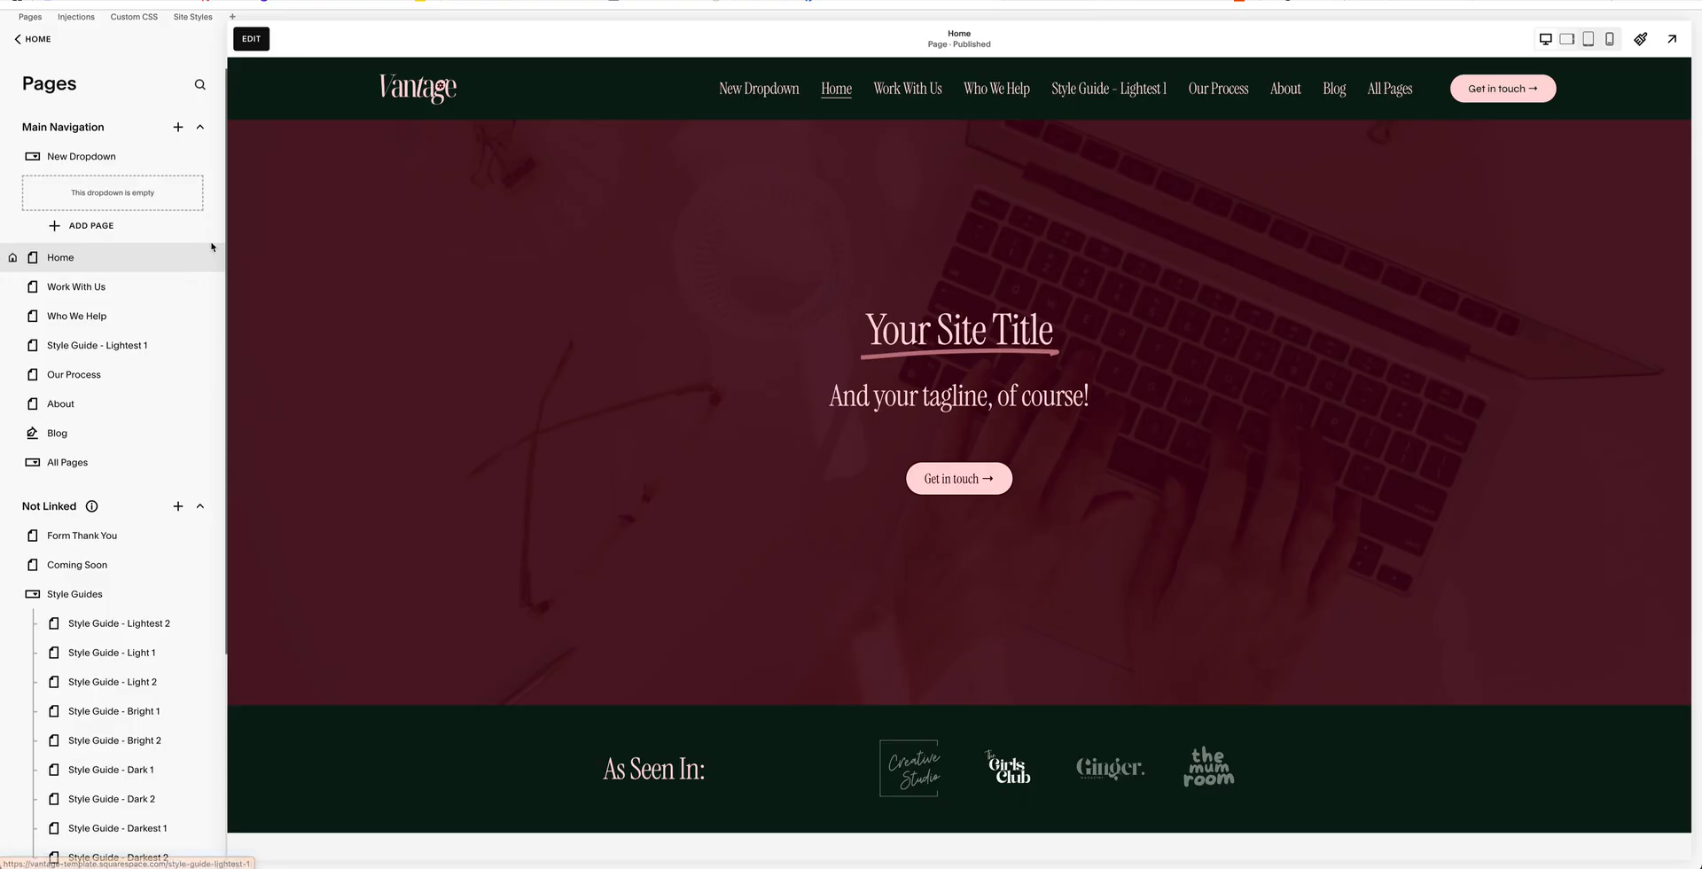
pyautogui.moveTo(98, 345); pyautogui.dragTo(142, 598)
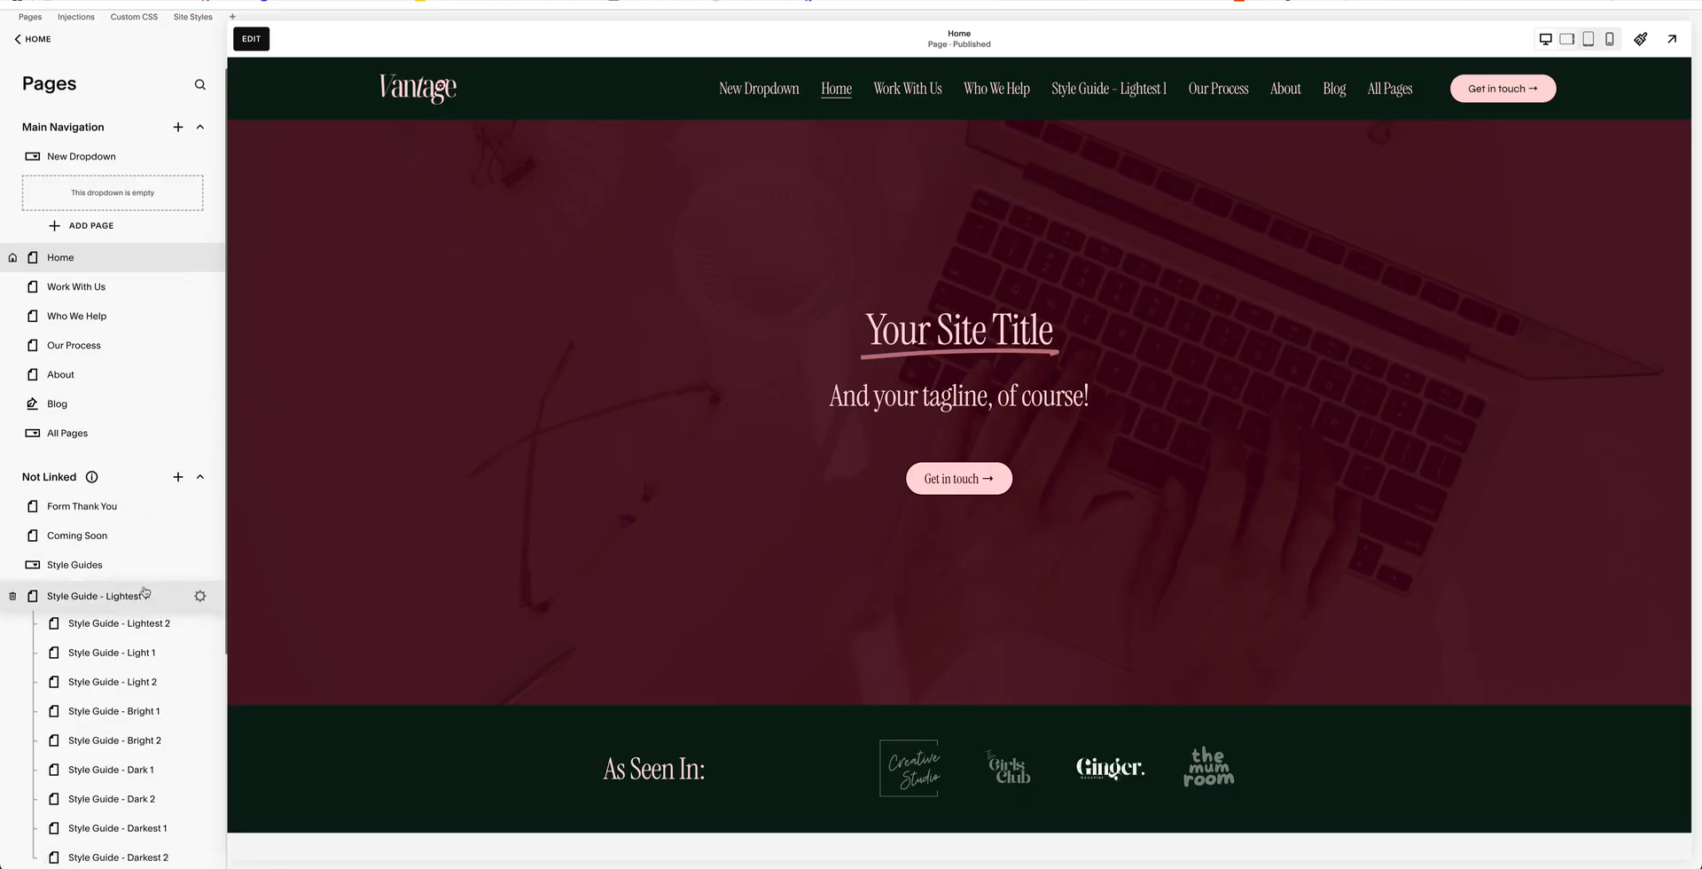
# - Delete the empty New Dropdown from the Main Navigation
pyautogui.click(14, 158)
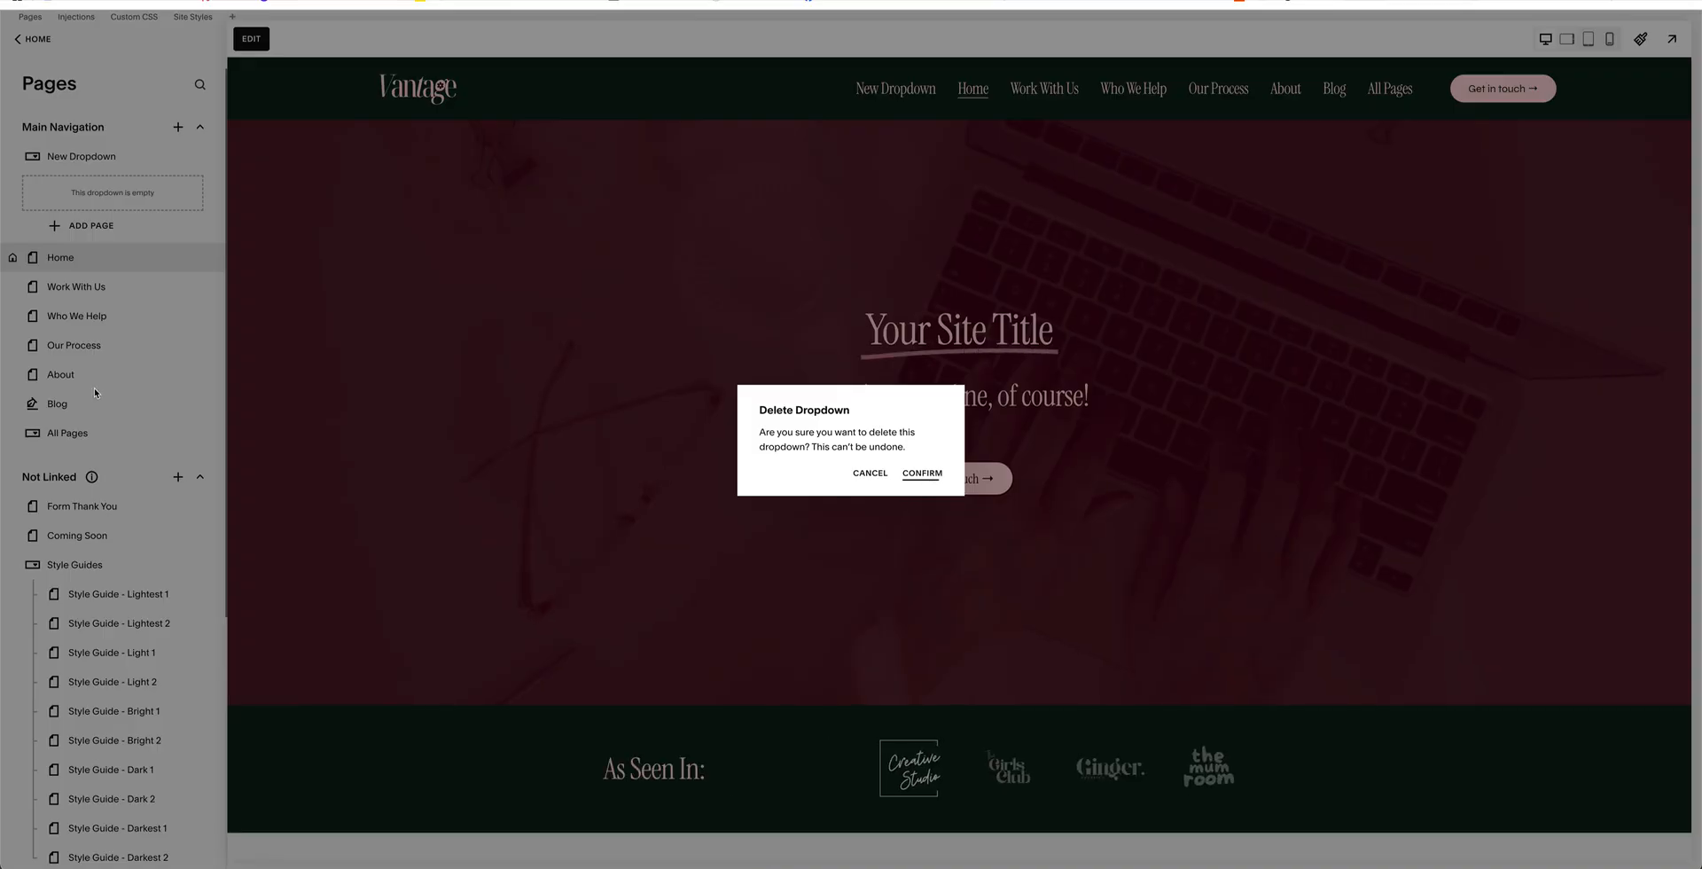
pyautogui.click(930, 476)
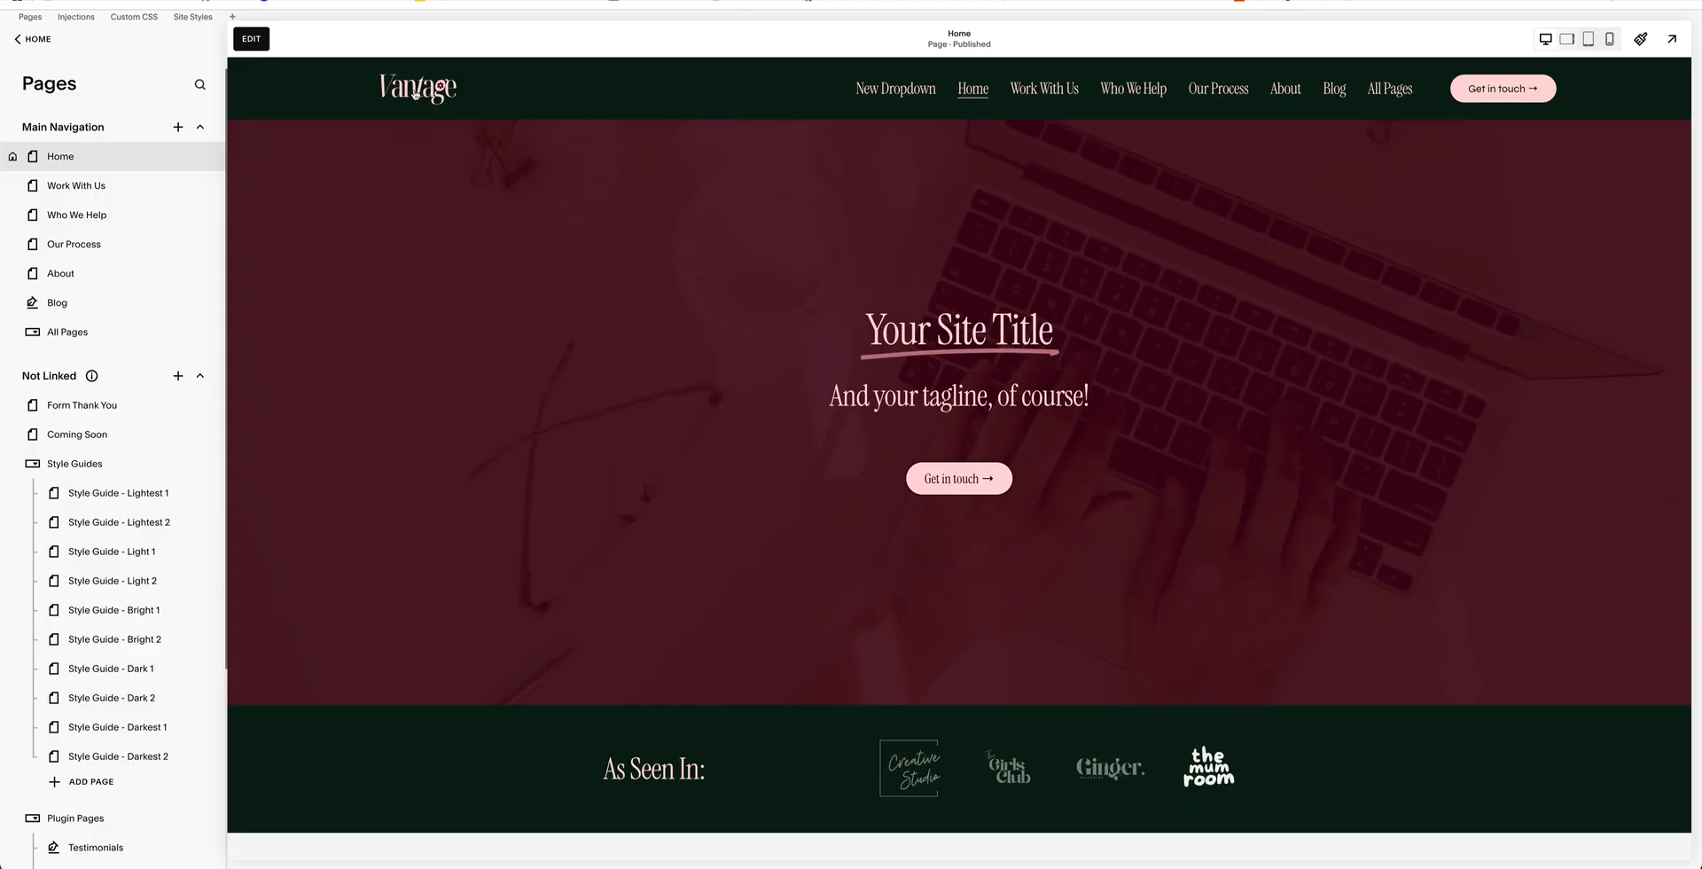
# - Open the Home page's site header for editing and bring up the site title and logo settings
pyautogui.click(251, 39)
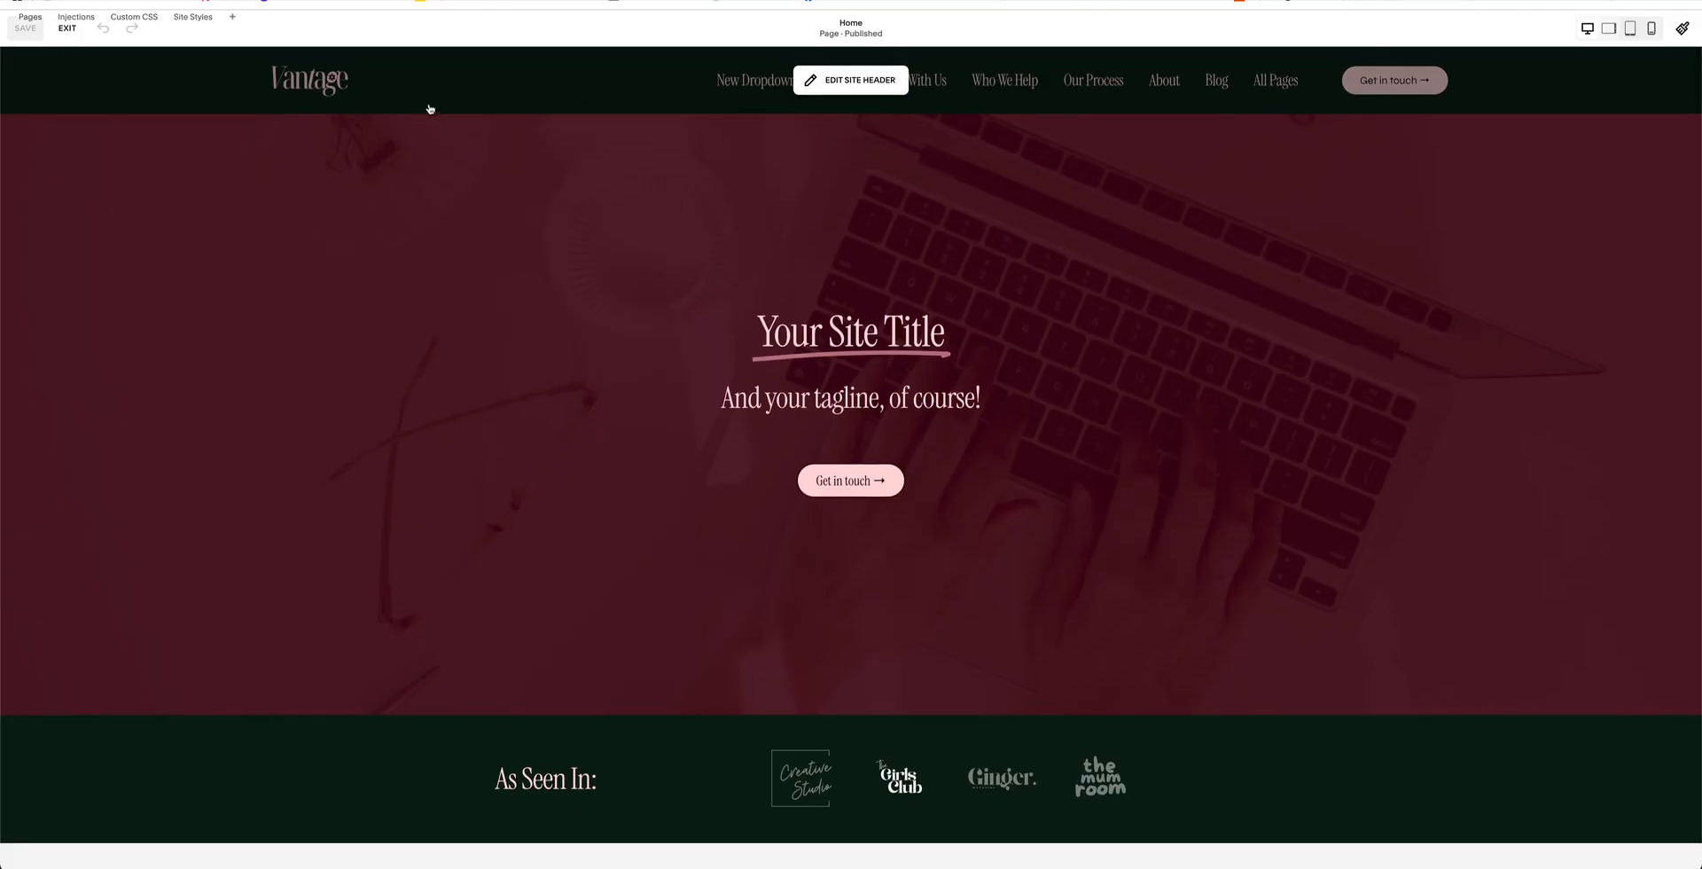
pyautogui.click(884, 84)
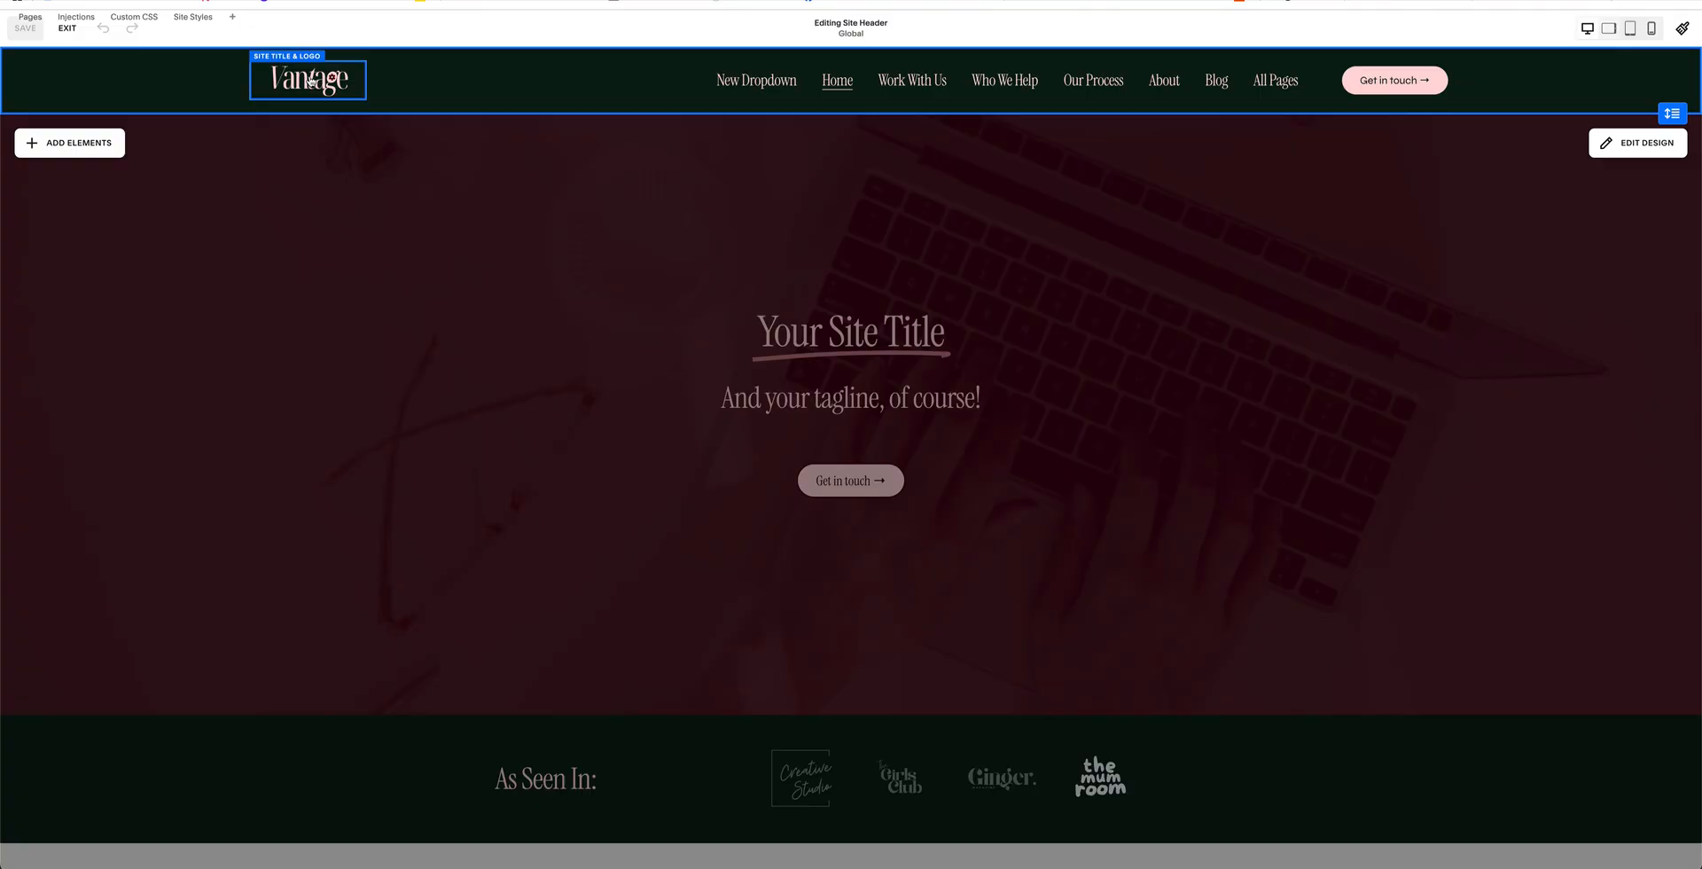
pyautogui.click(310, 80)
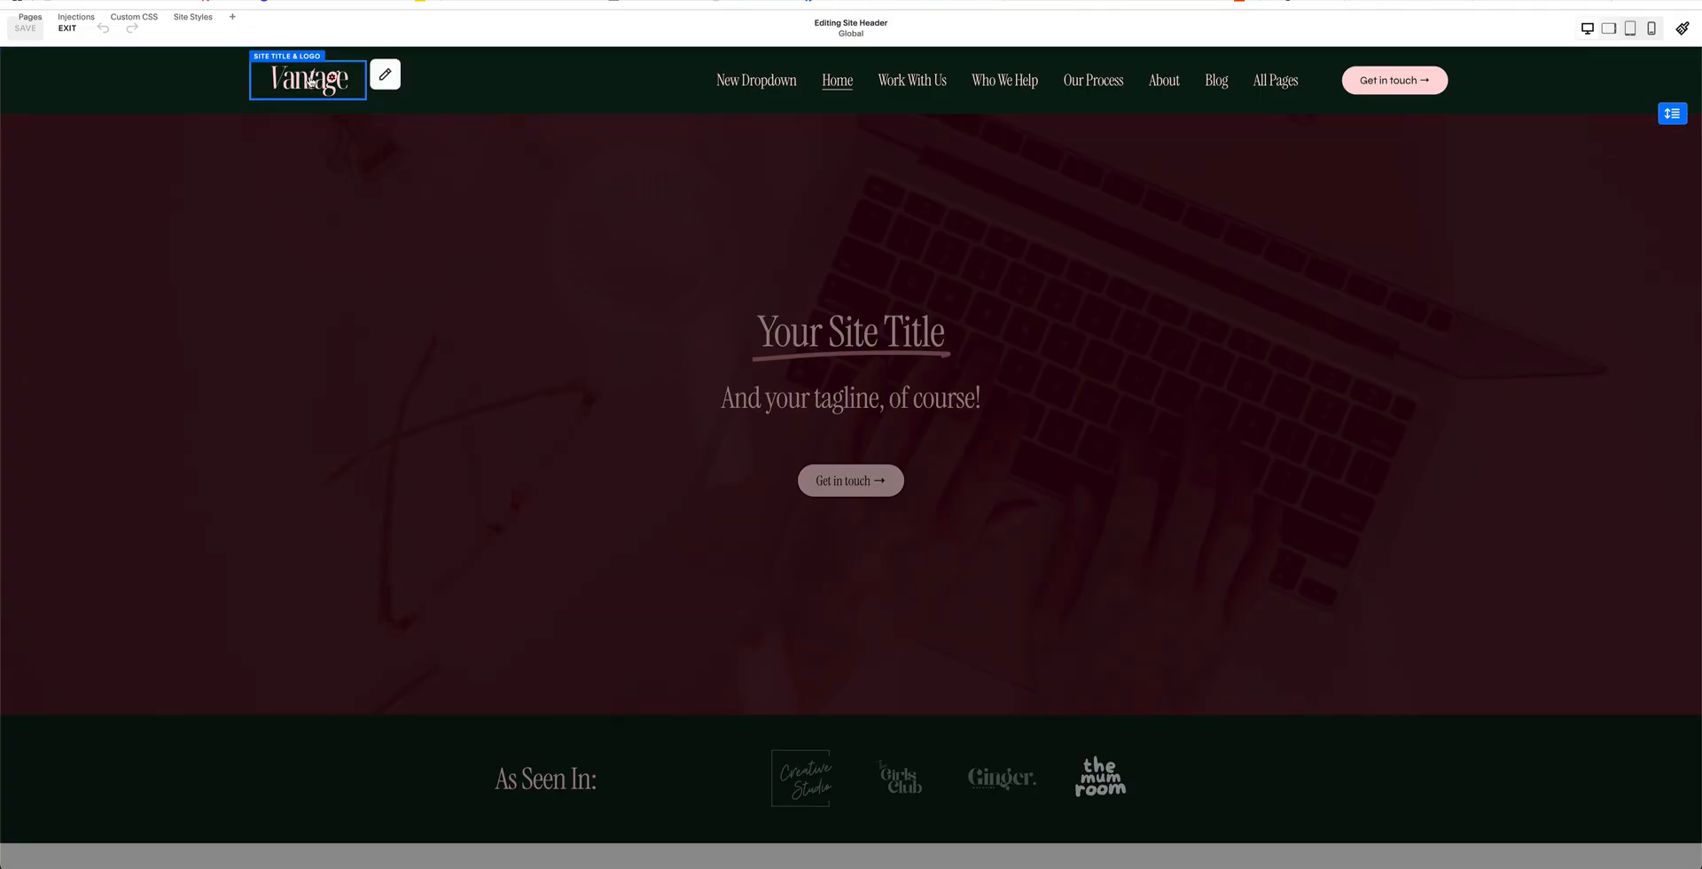
pyautogui.click(385, 75)
# - Set the desktop logo height to 51px
pyautogui.doubleClick(286, 193)
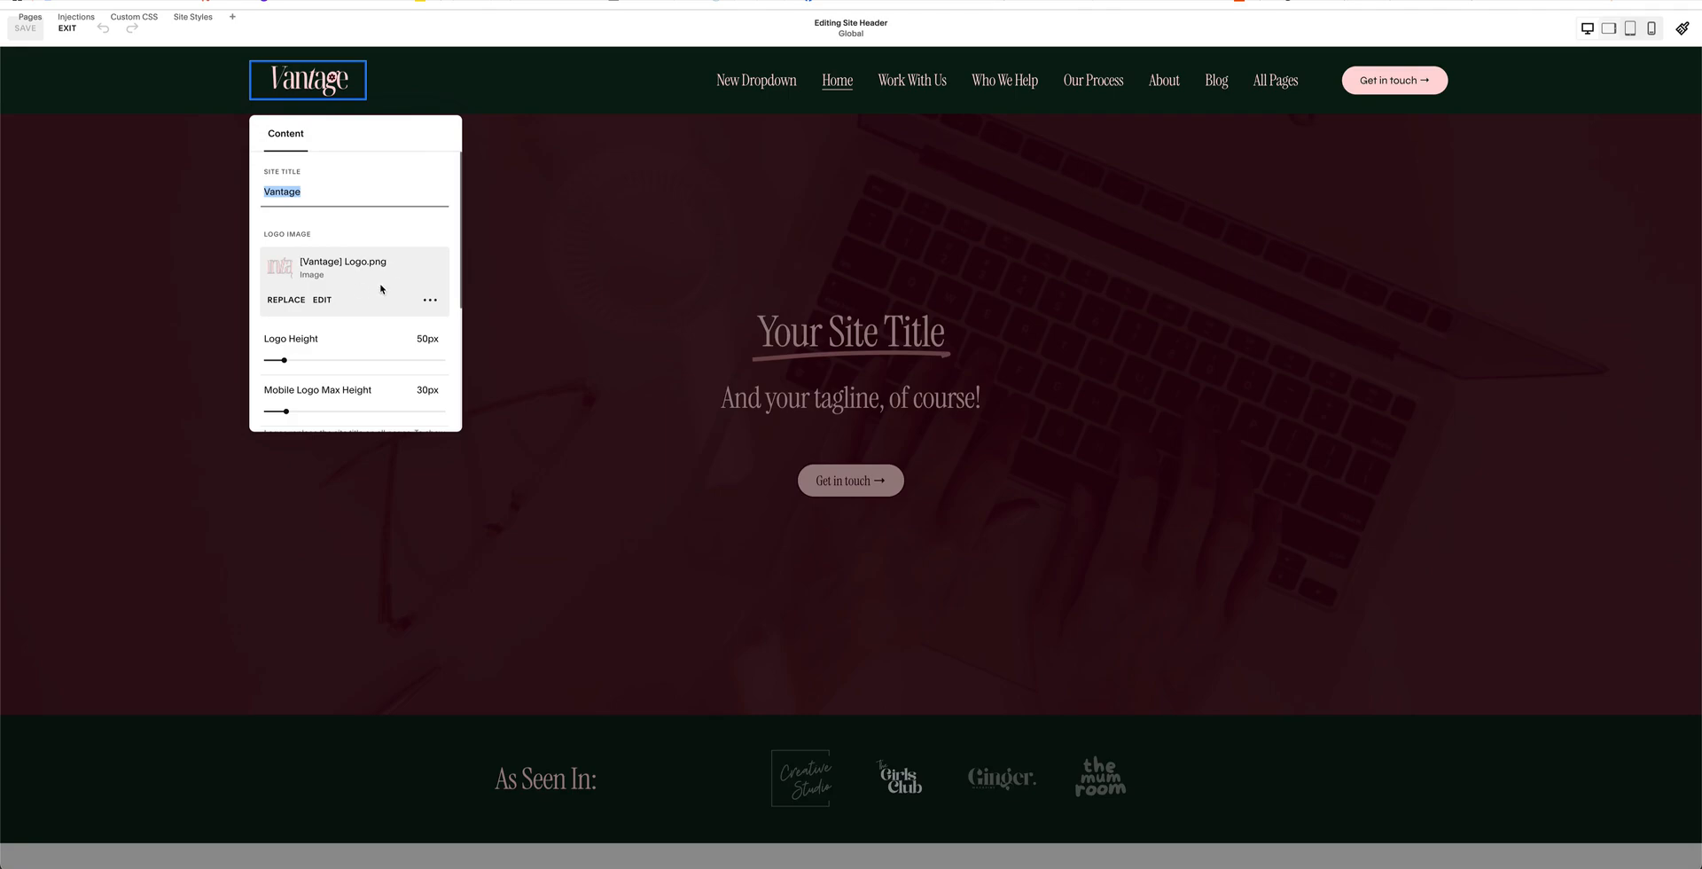
pyautogui.moveTo(372, 261); pyautogui.dragTo(390, 266)
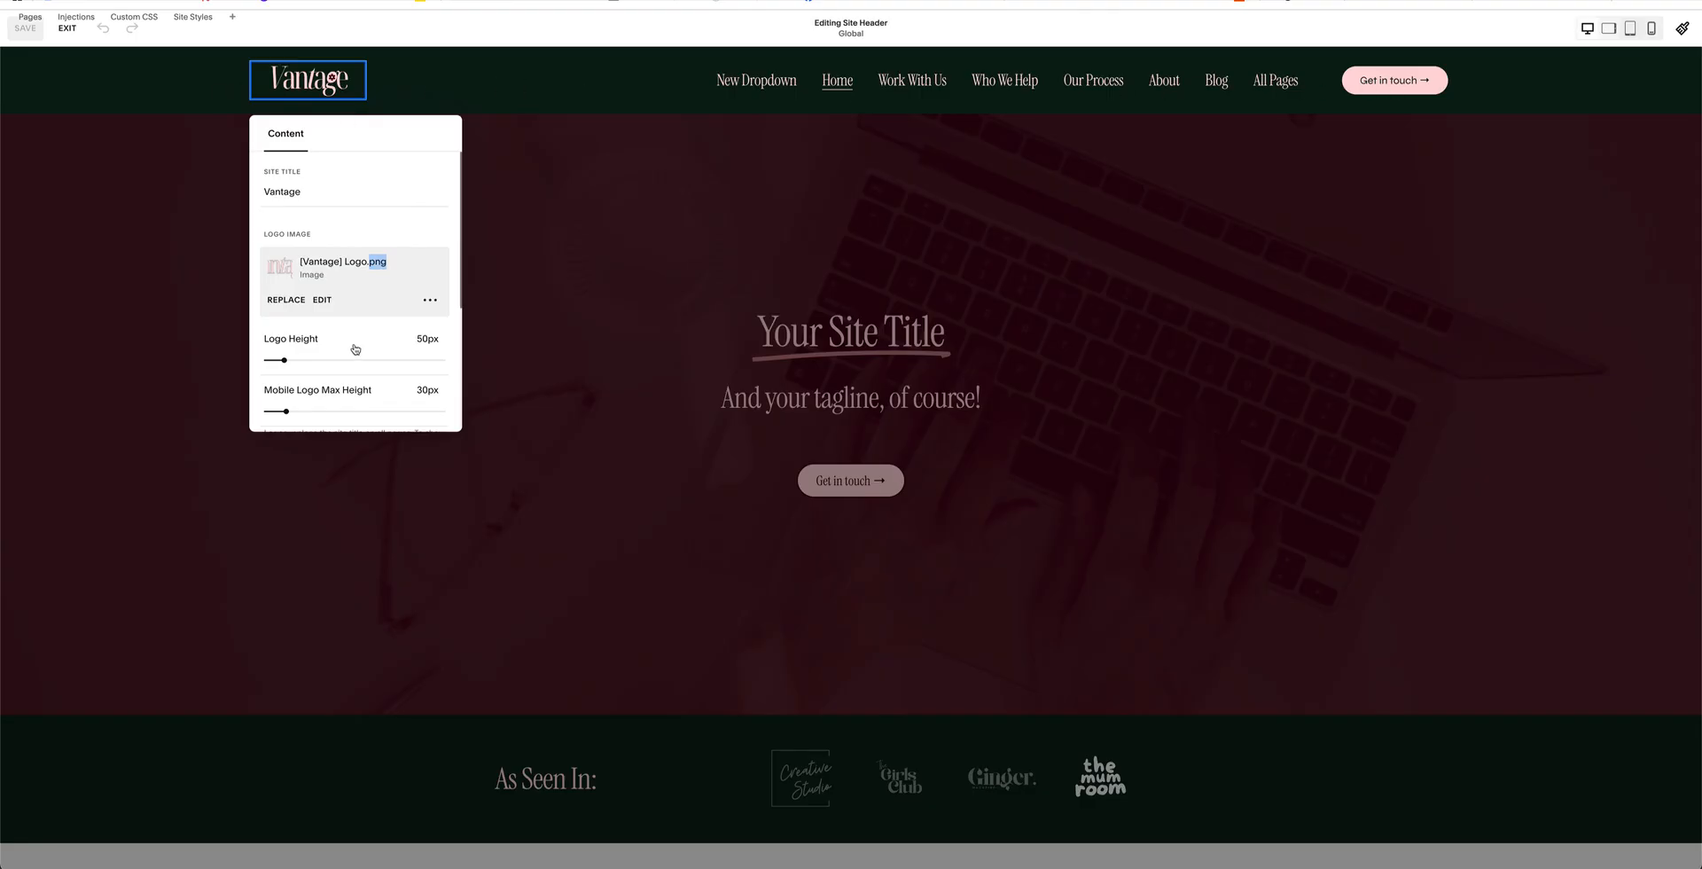
pyautogui.scroll(-2, 354, 348)
pyautogui.moveTo(285, 321)
pyautogui.mouseDown()
pyautogui.moveTo(334, 320)
pyautogui.moveTo(284, 319)
pyautogui.mouseUp()
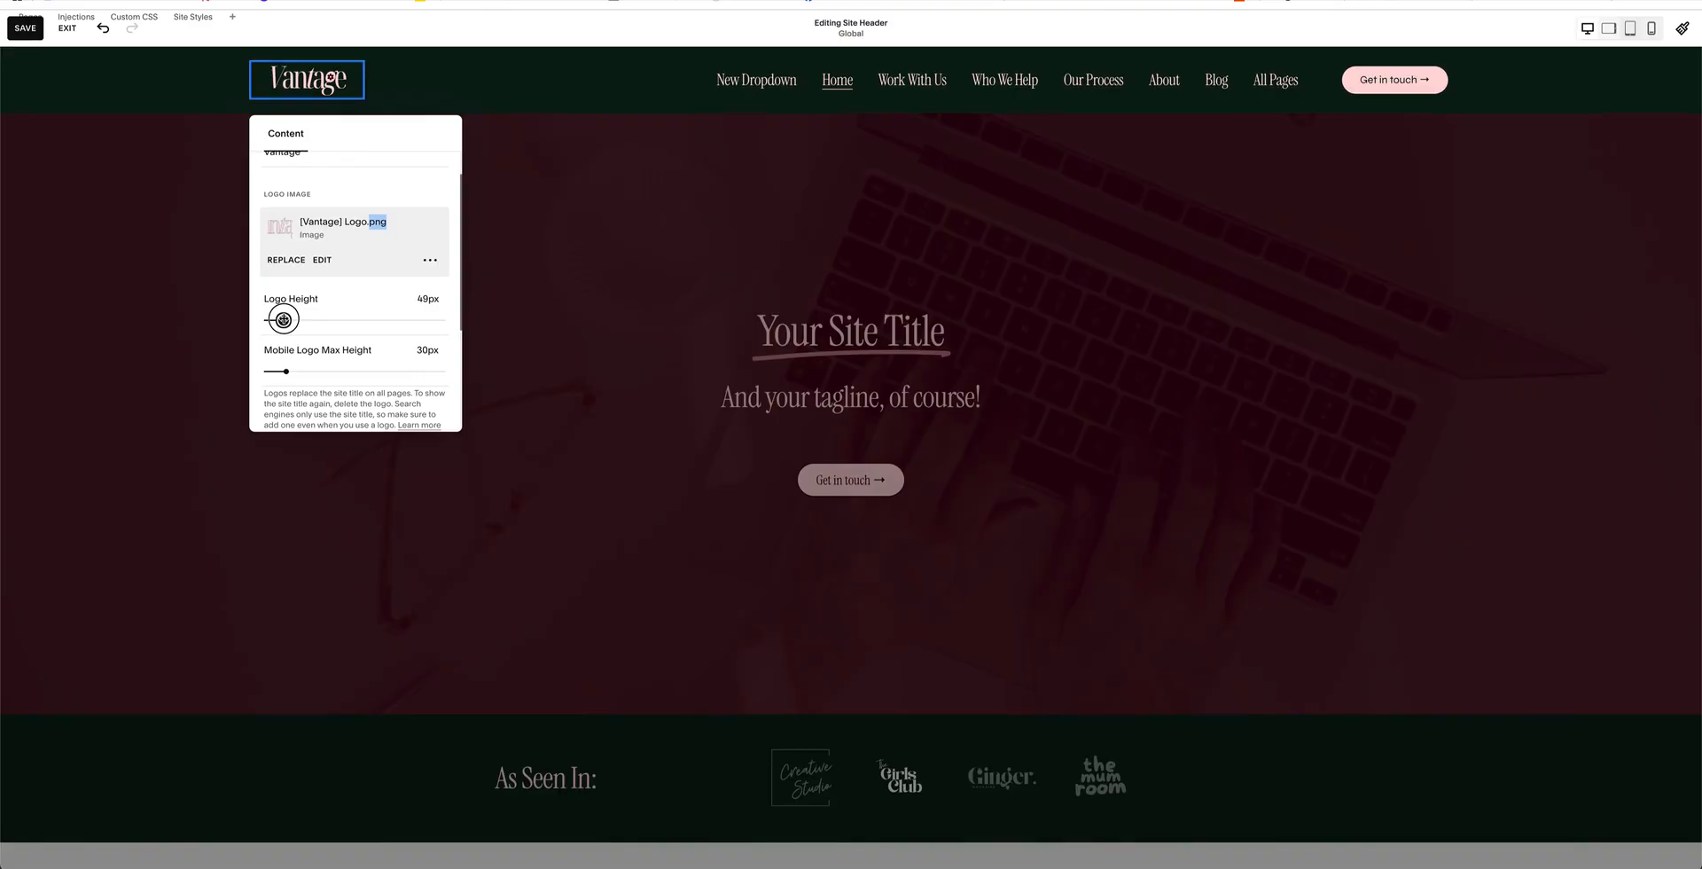
# - Examine the header in mobile view, including its design options and the menu icon settings
pyautogui.click(1651, 27)
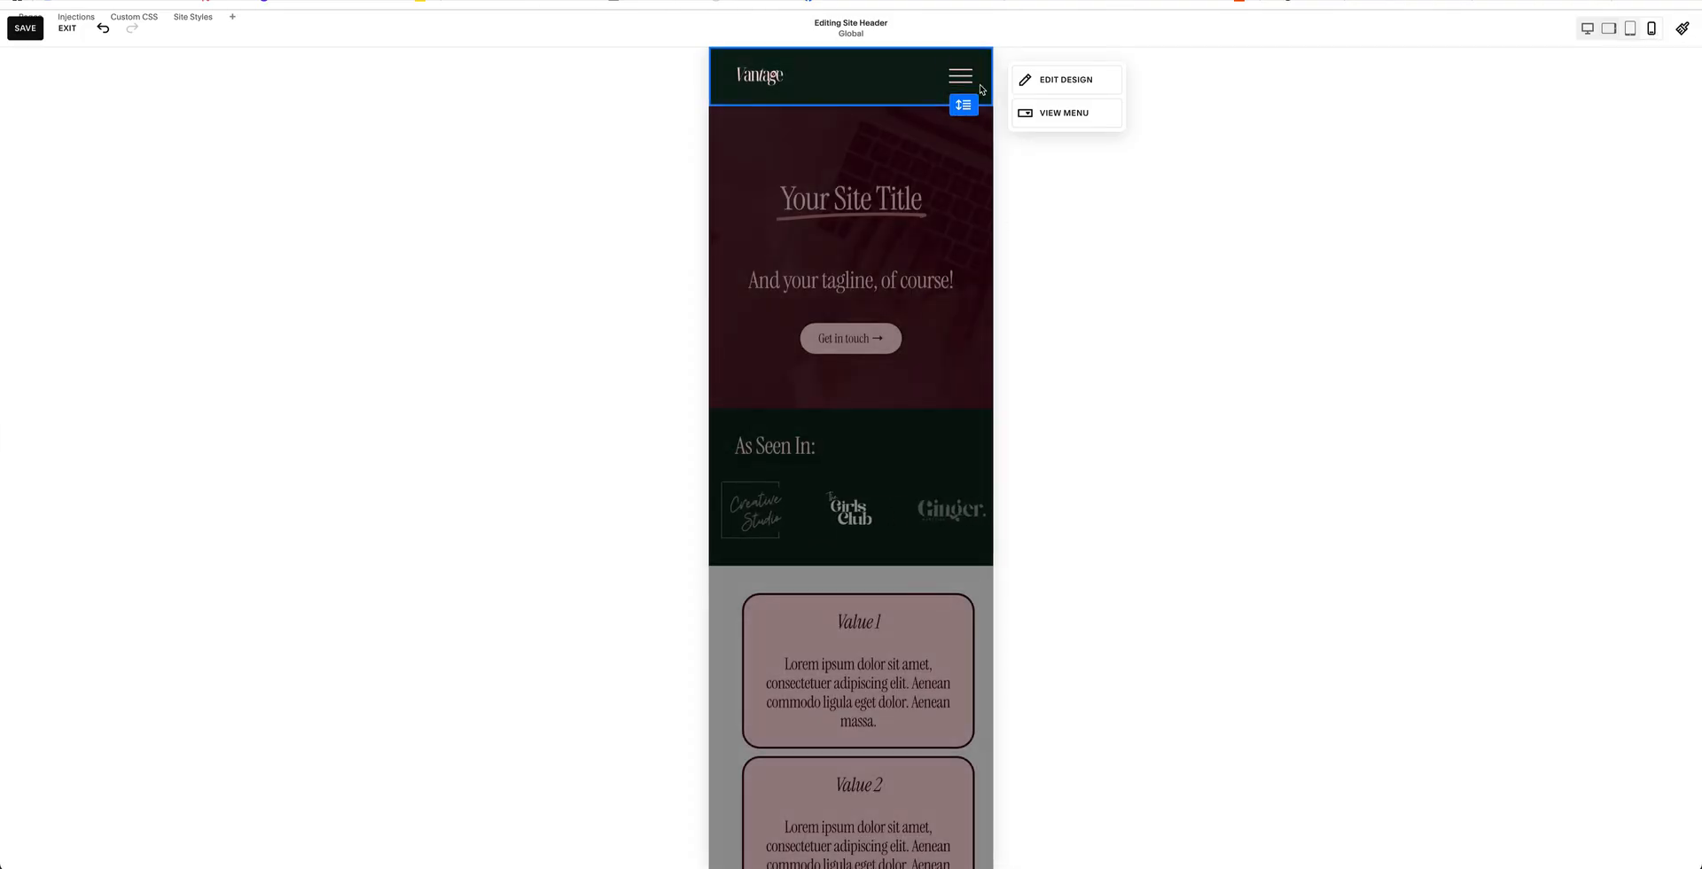
pyautogui.click(1097, 80)
pyautogui.scroll(-1, 1137, 294)
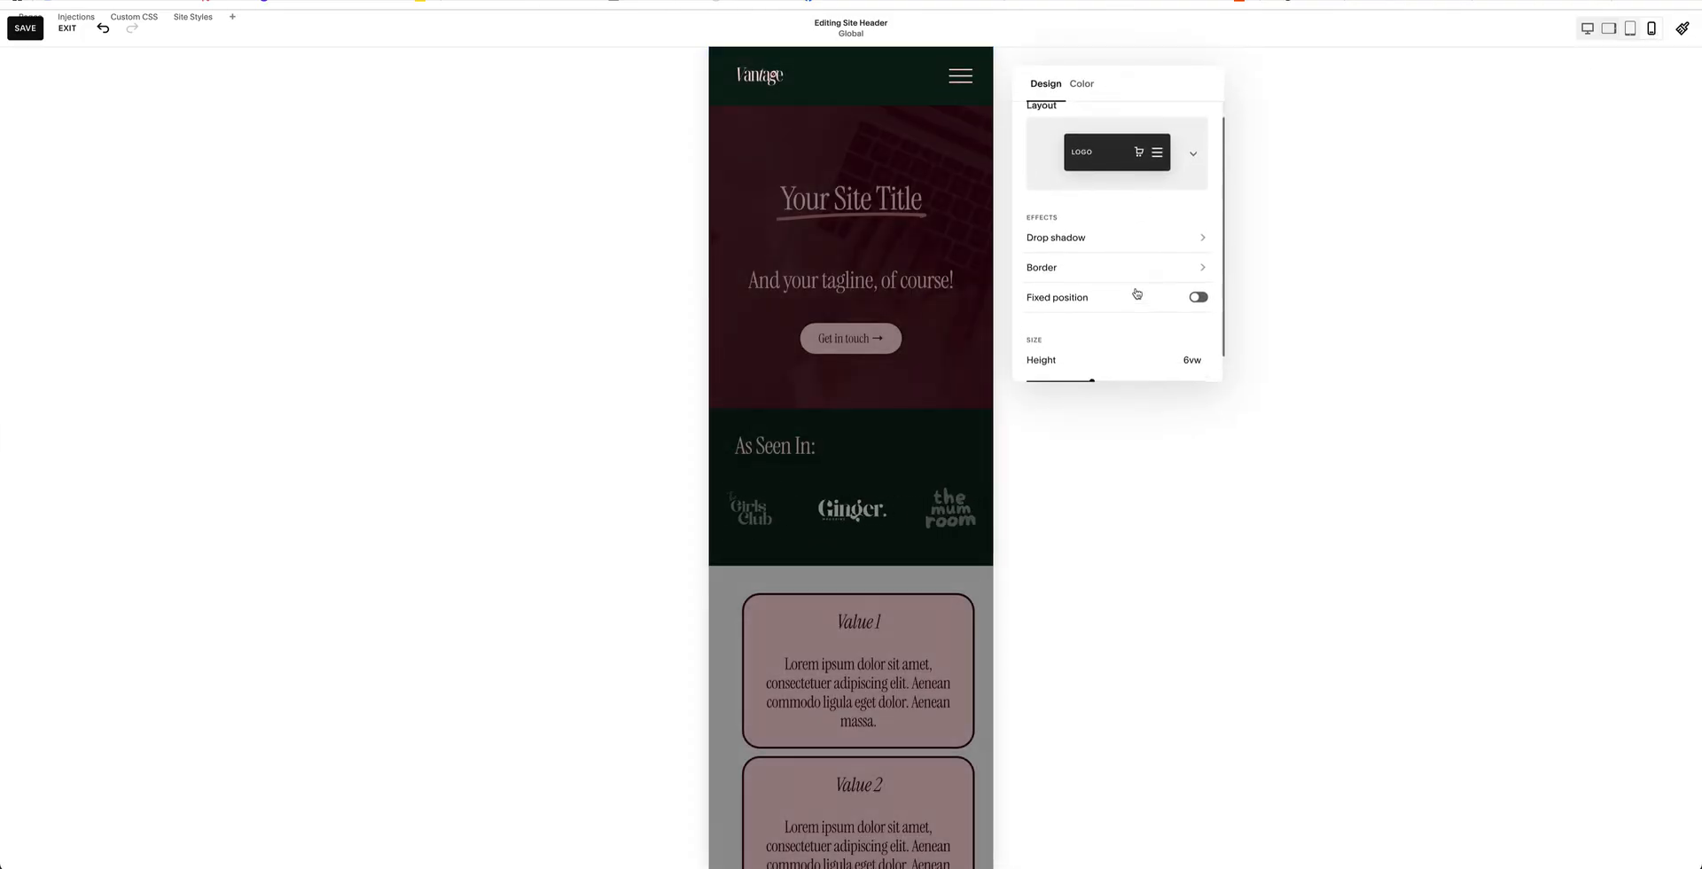
pyautogui.click(960, 75)
pyautogui.click(1023, 76)
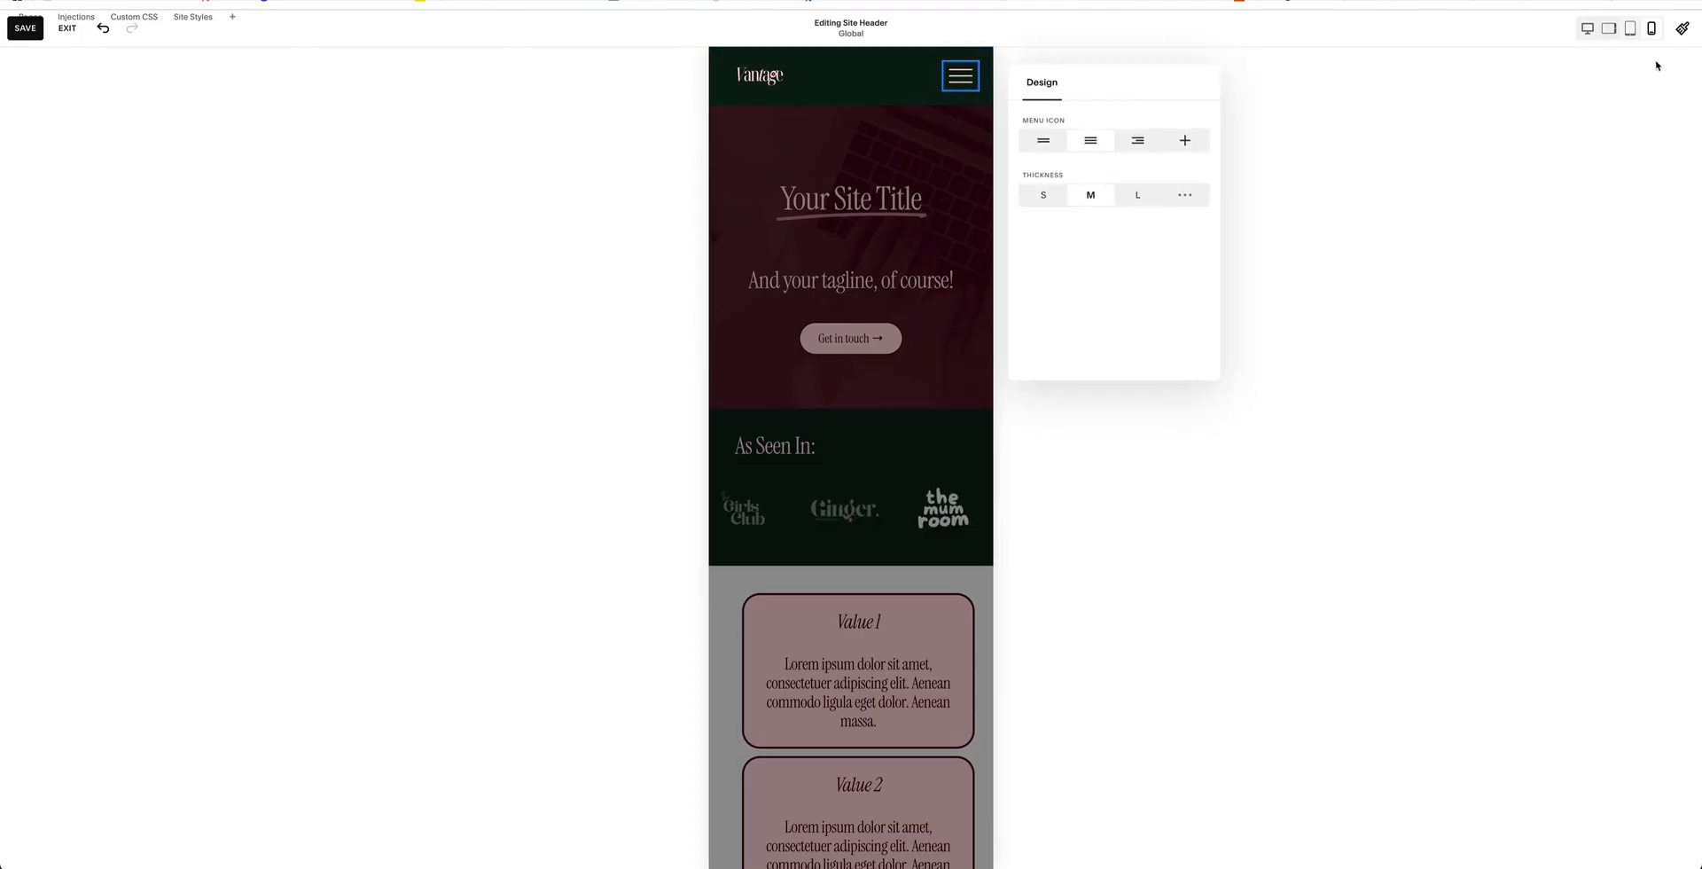
# - Return to desktop view and review the logo settings down to the mobile logo height and mobile logo image
pyautogui.click(1587, 28)
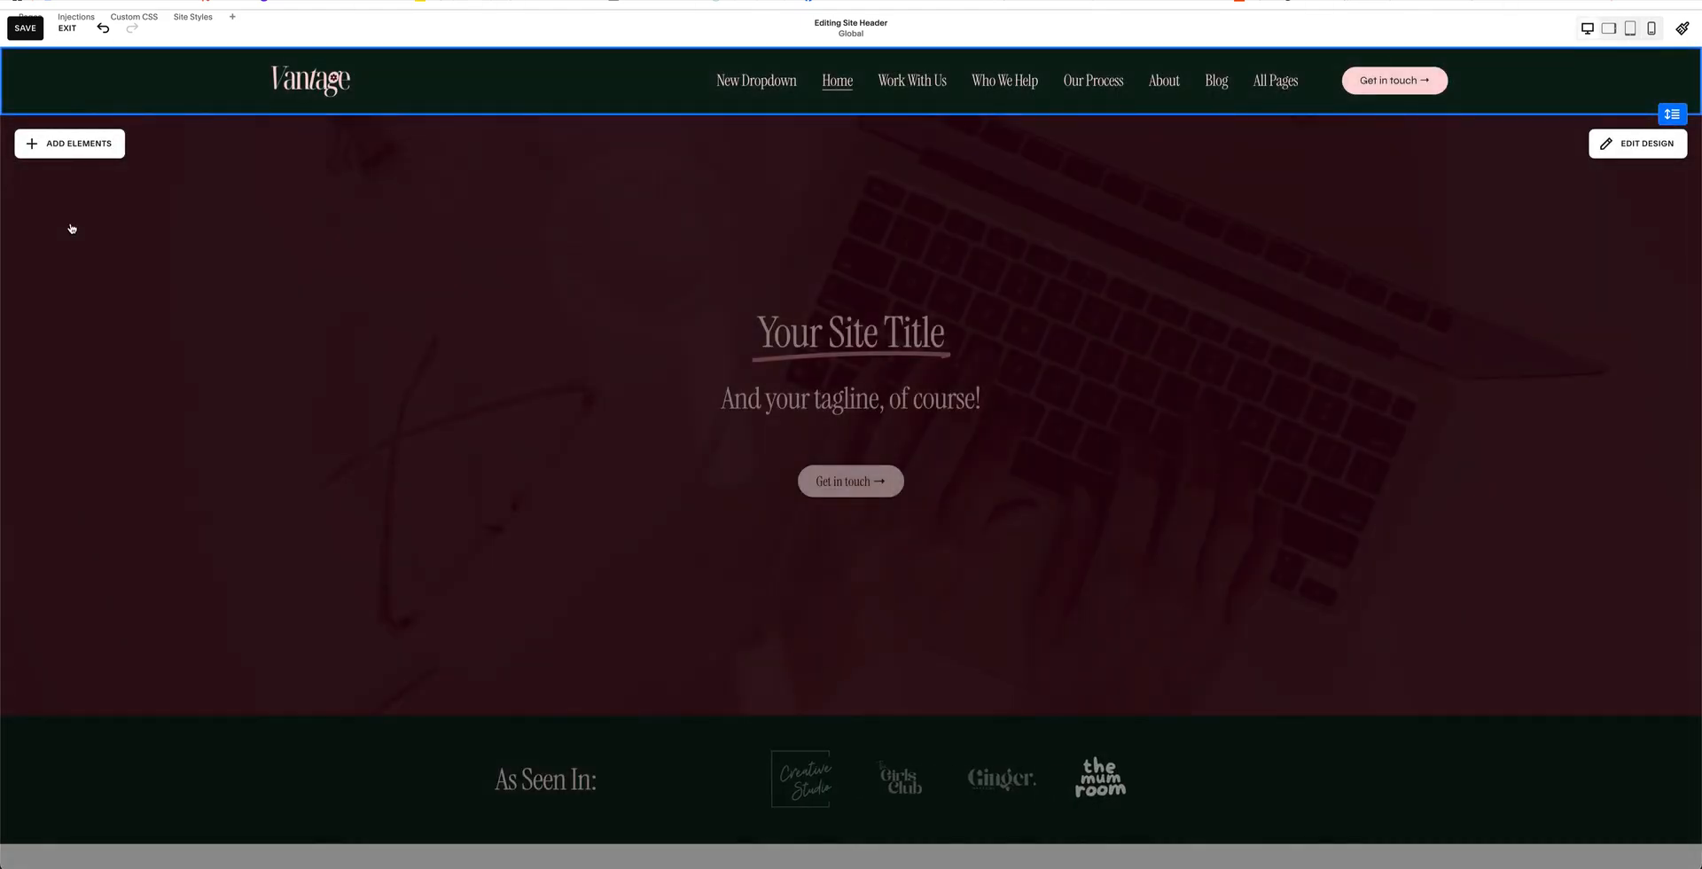
pyautogui.click(293, 89)
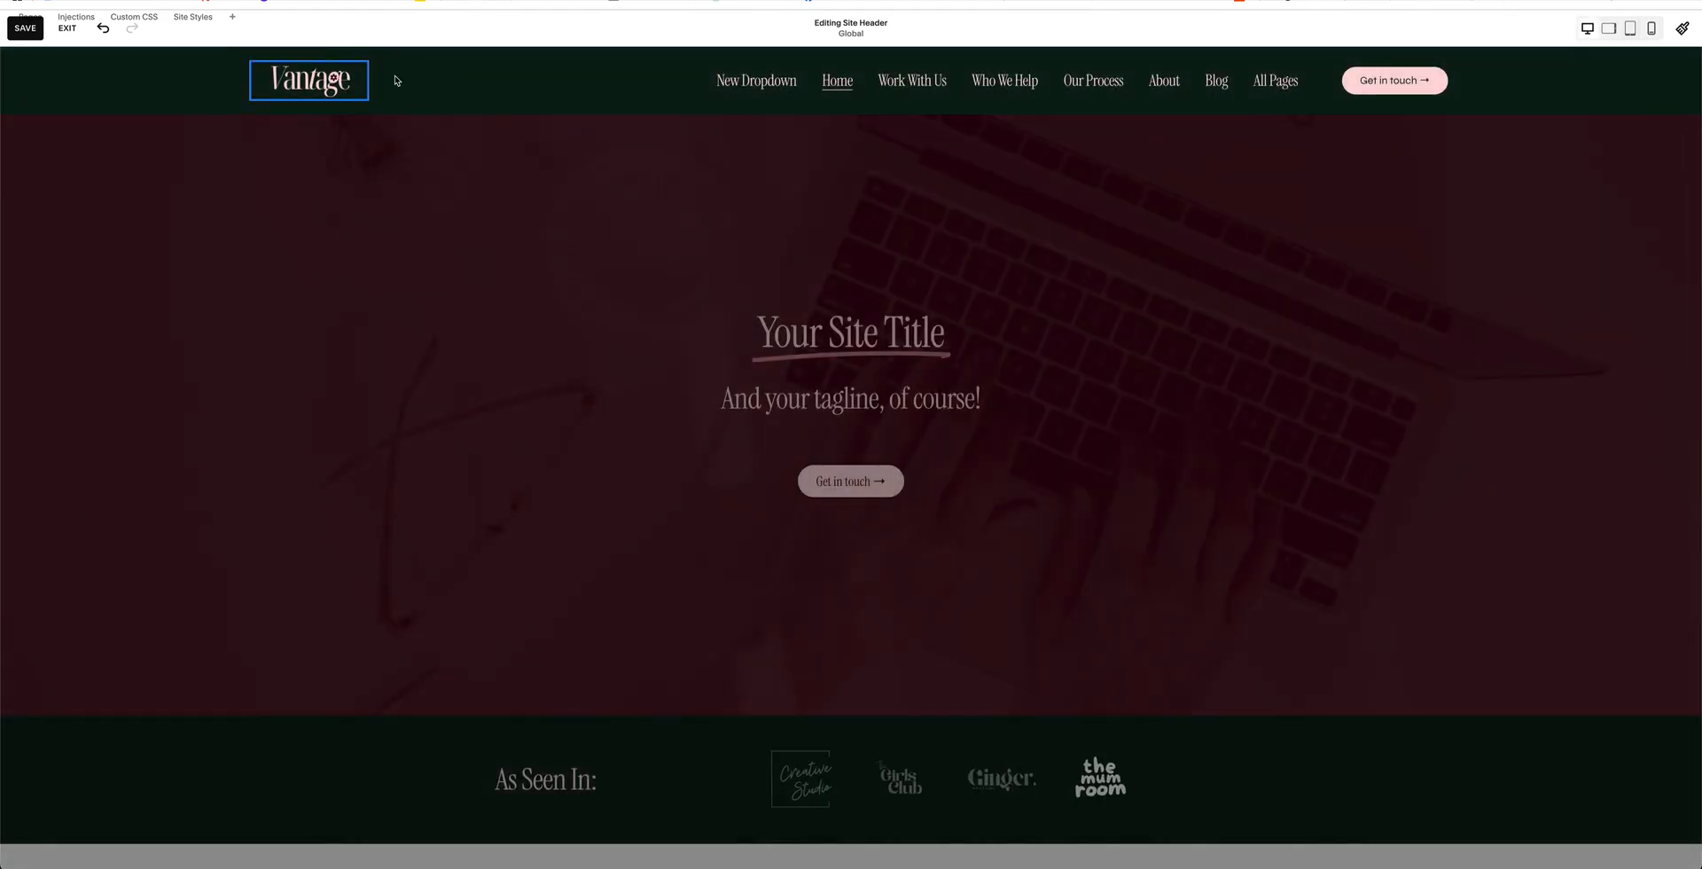
pyautogui.click(395, 76)
pyautogui.scroll(-2, 337, 371)
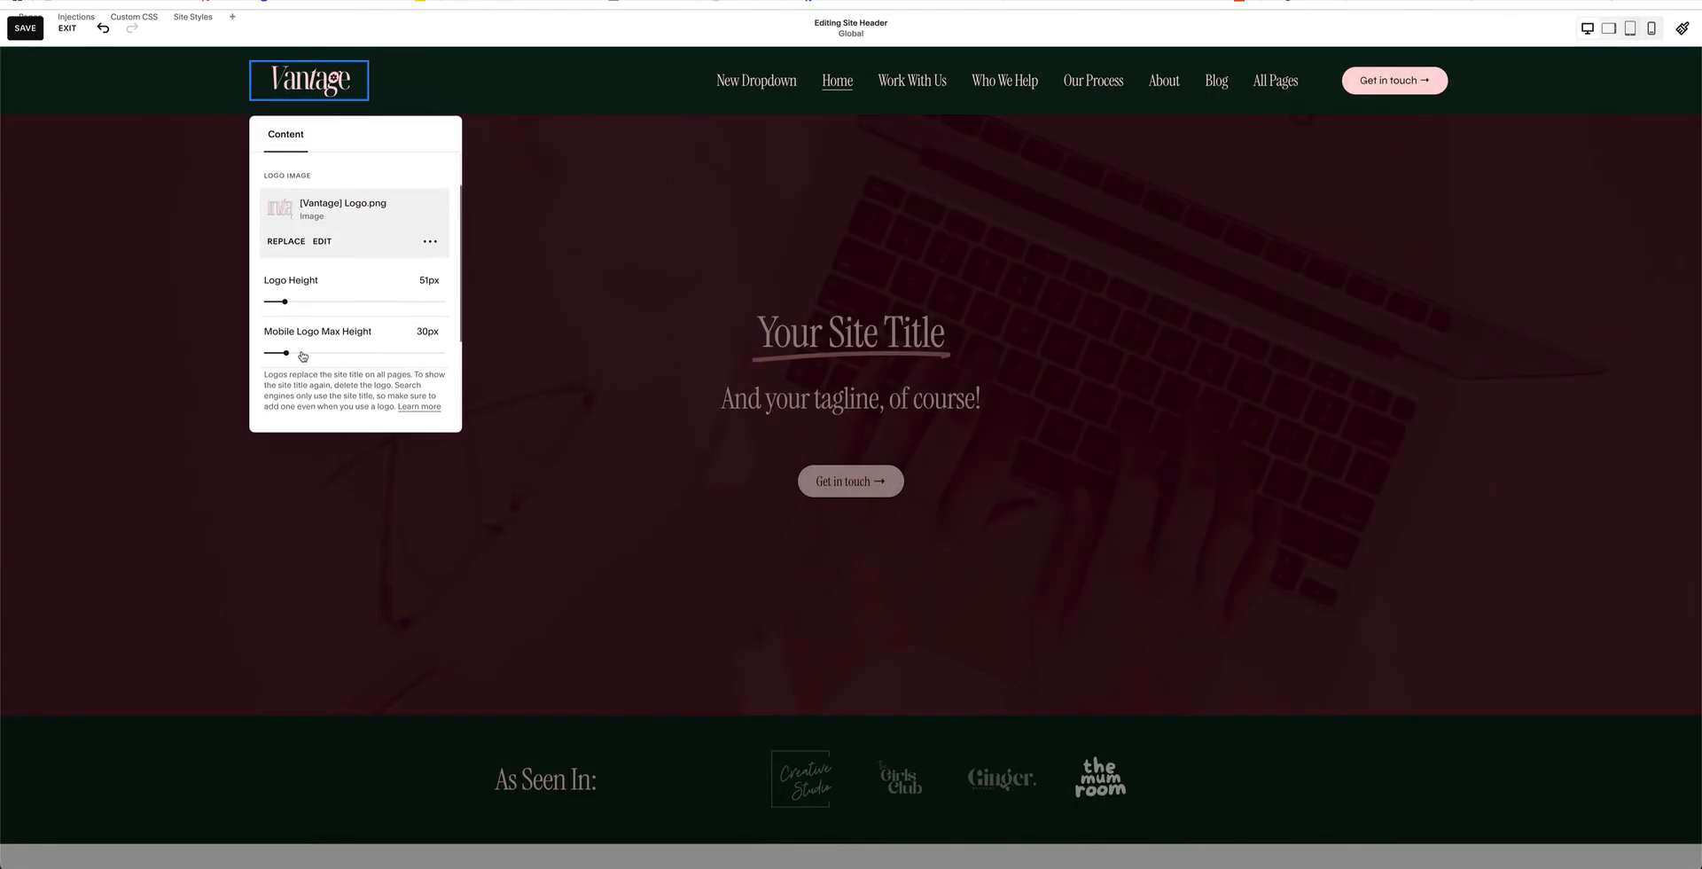
pyautogui.scroll(-2, 299, 357)
pyautogui.scroll(-1, 299, 357)
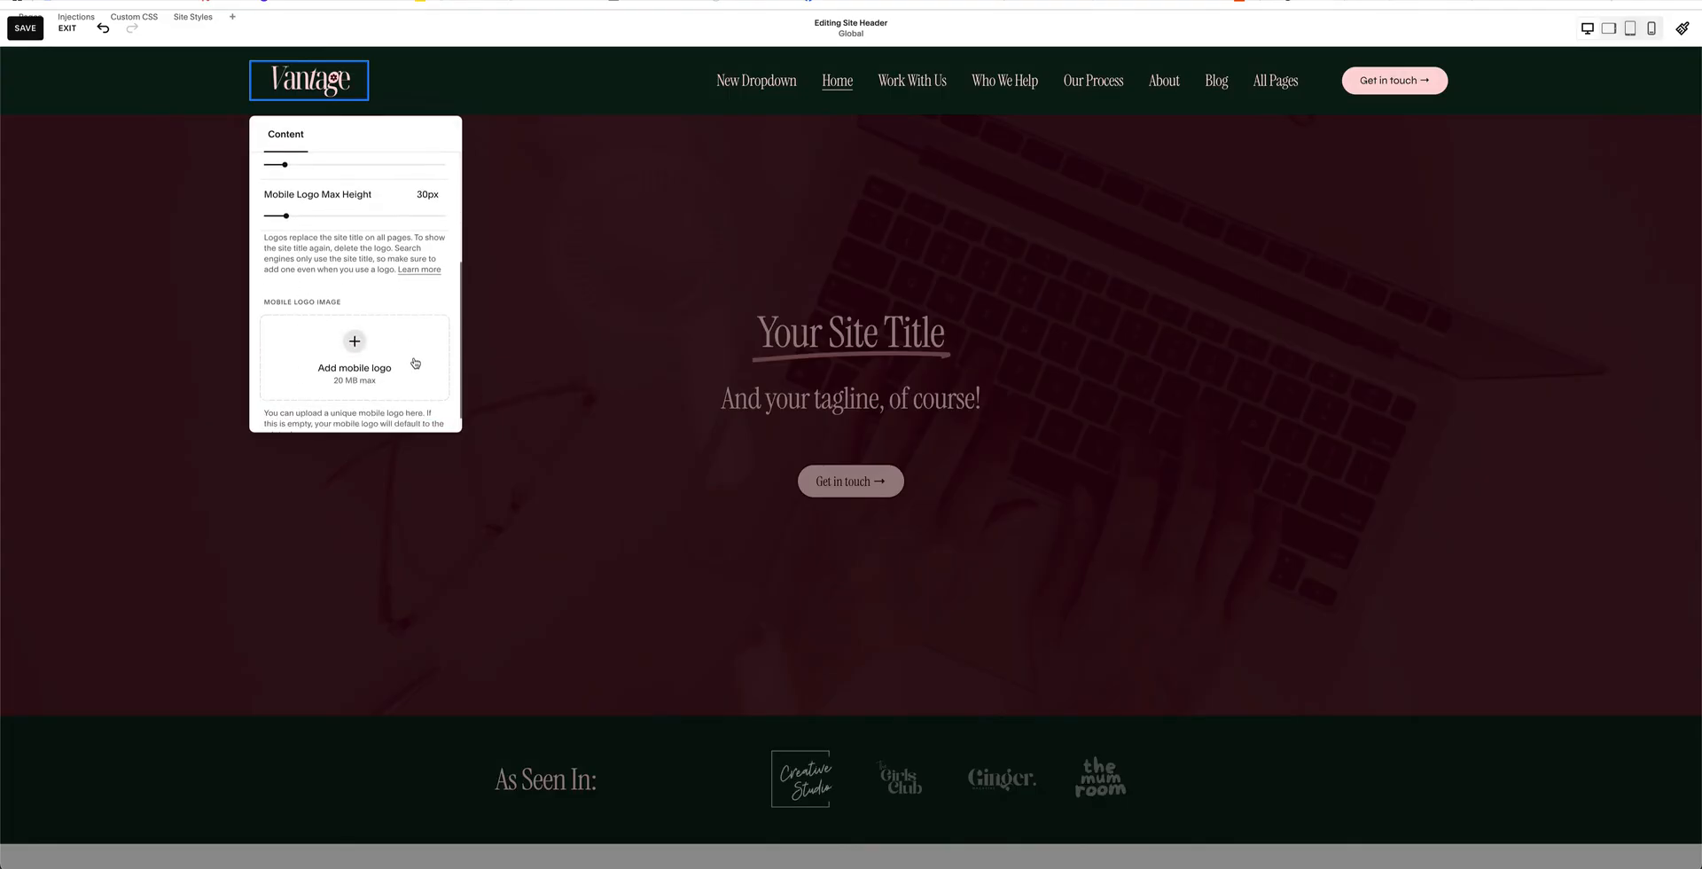
pyautogui.scroll(-1, 415, 363)
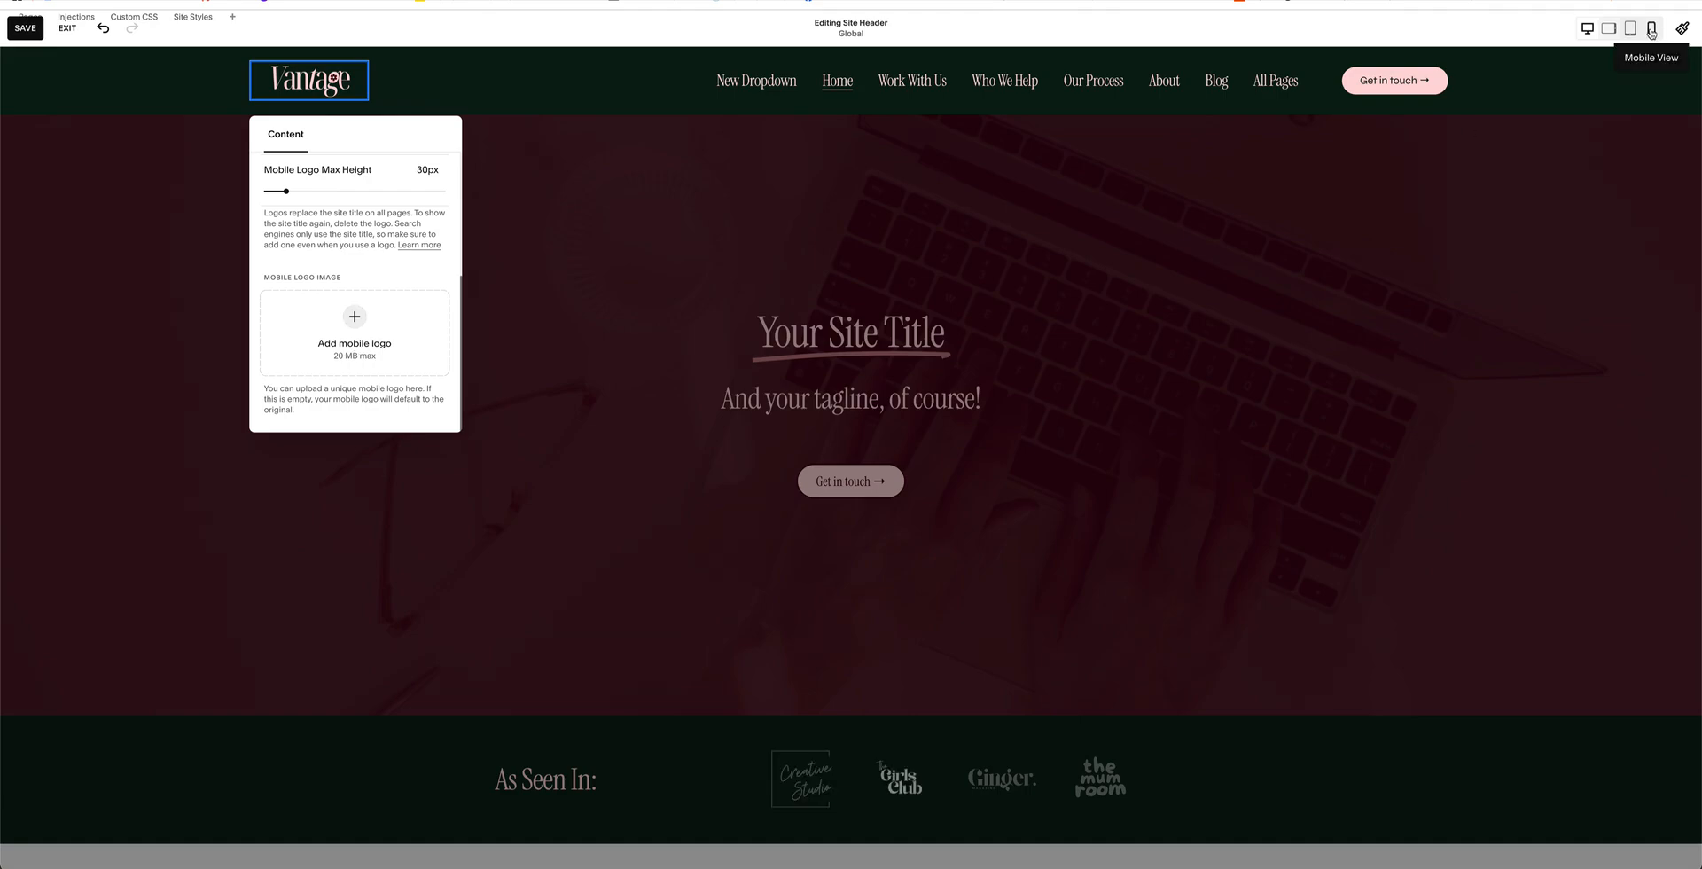
# - Change the header layout to place the navigation links directly beside the left-aligned logo
pyautogui.click(668, 78)
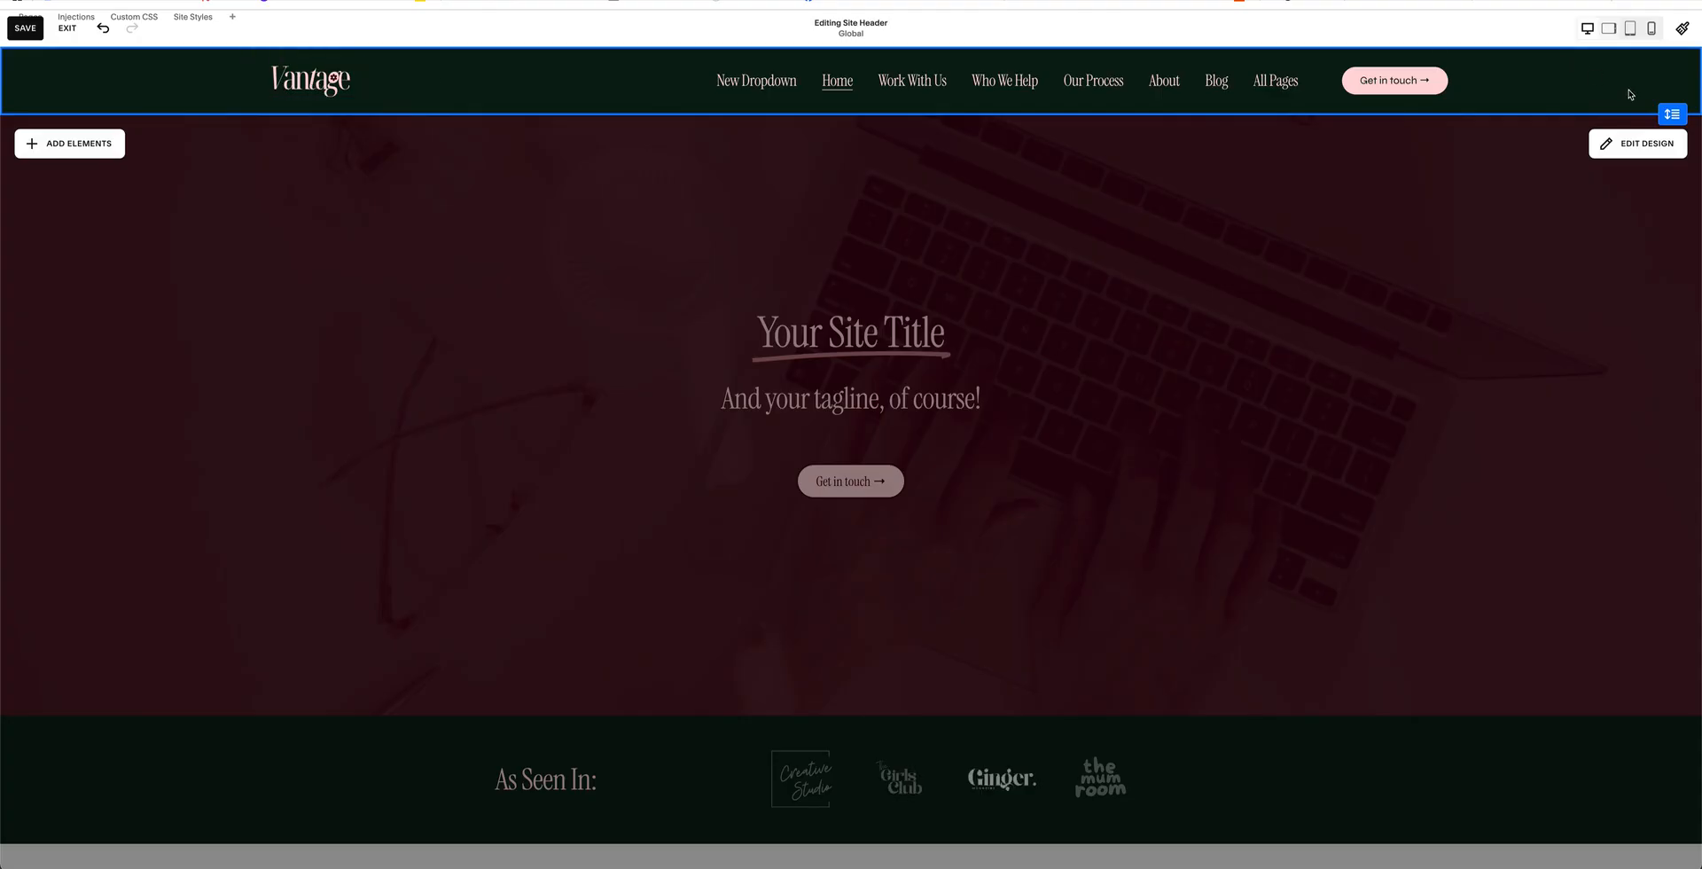
pyautogui.click(1632, 148)
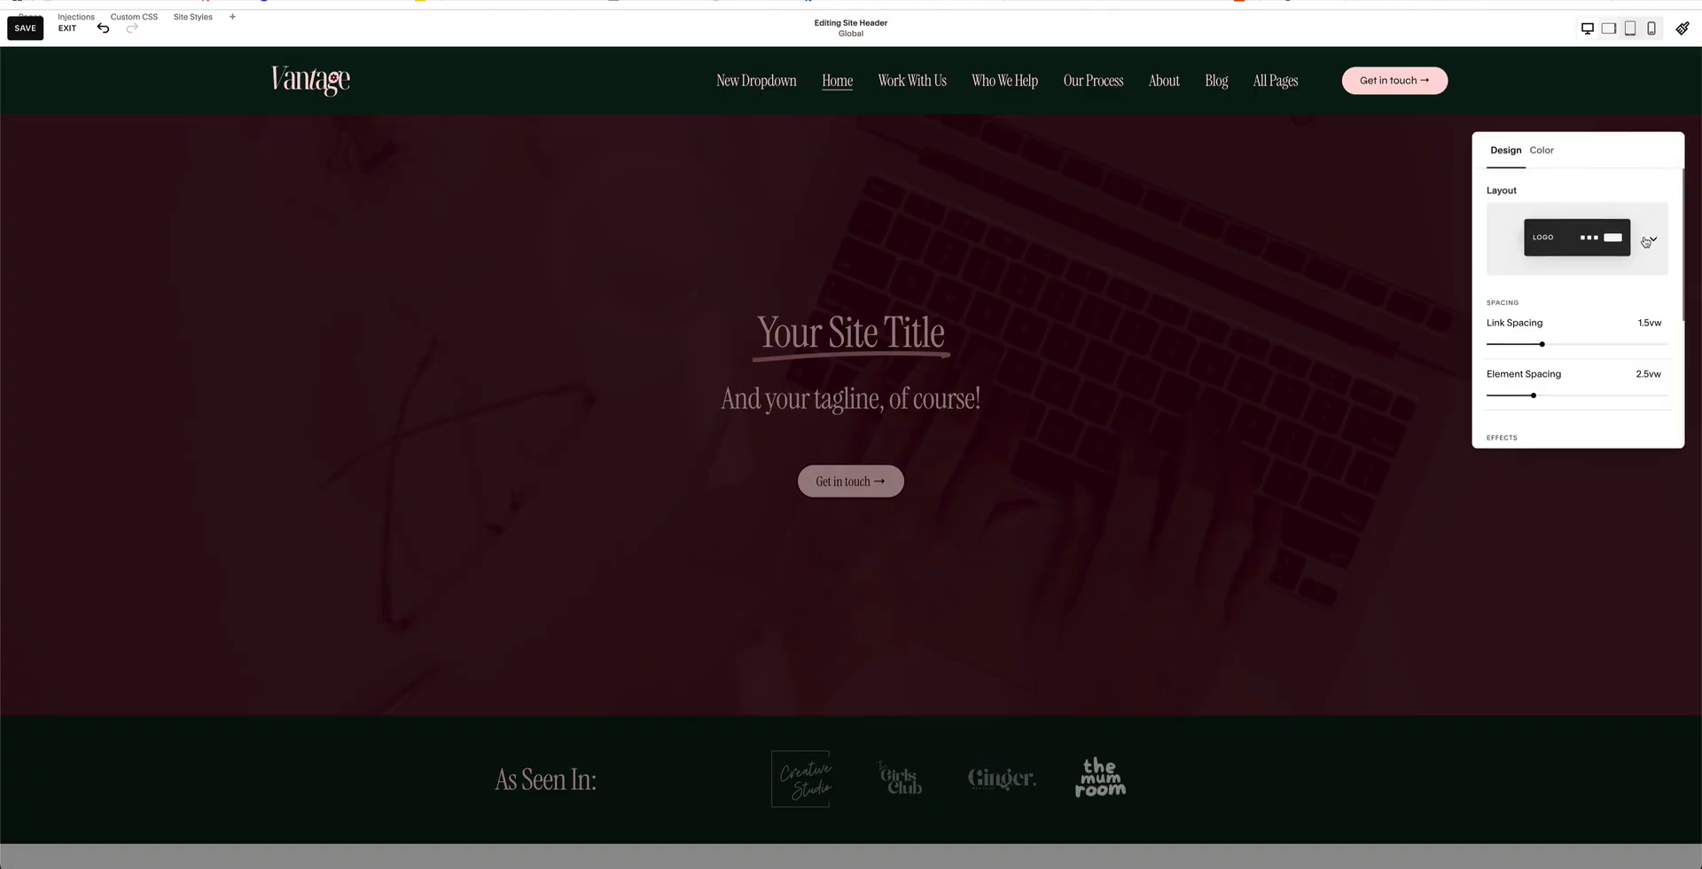
pyautogui.click(1647, 241)
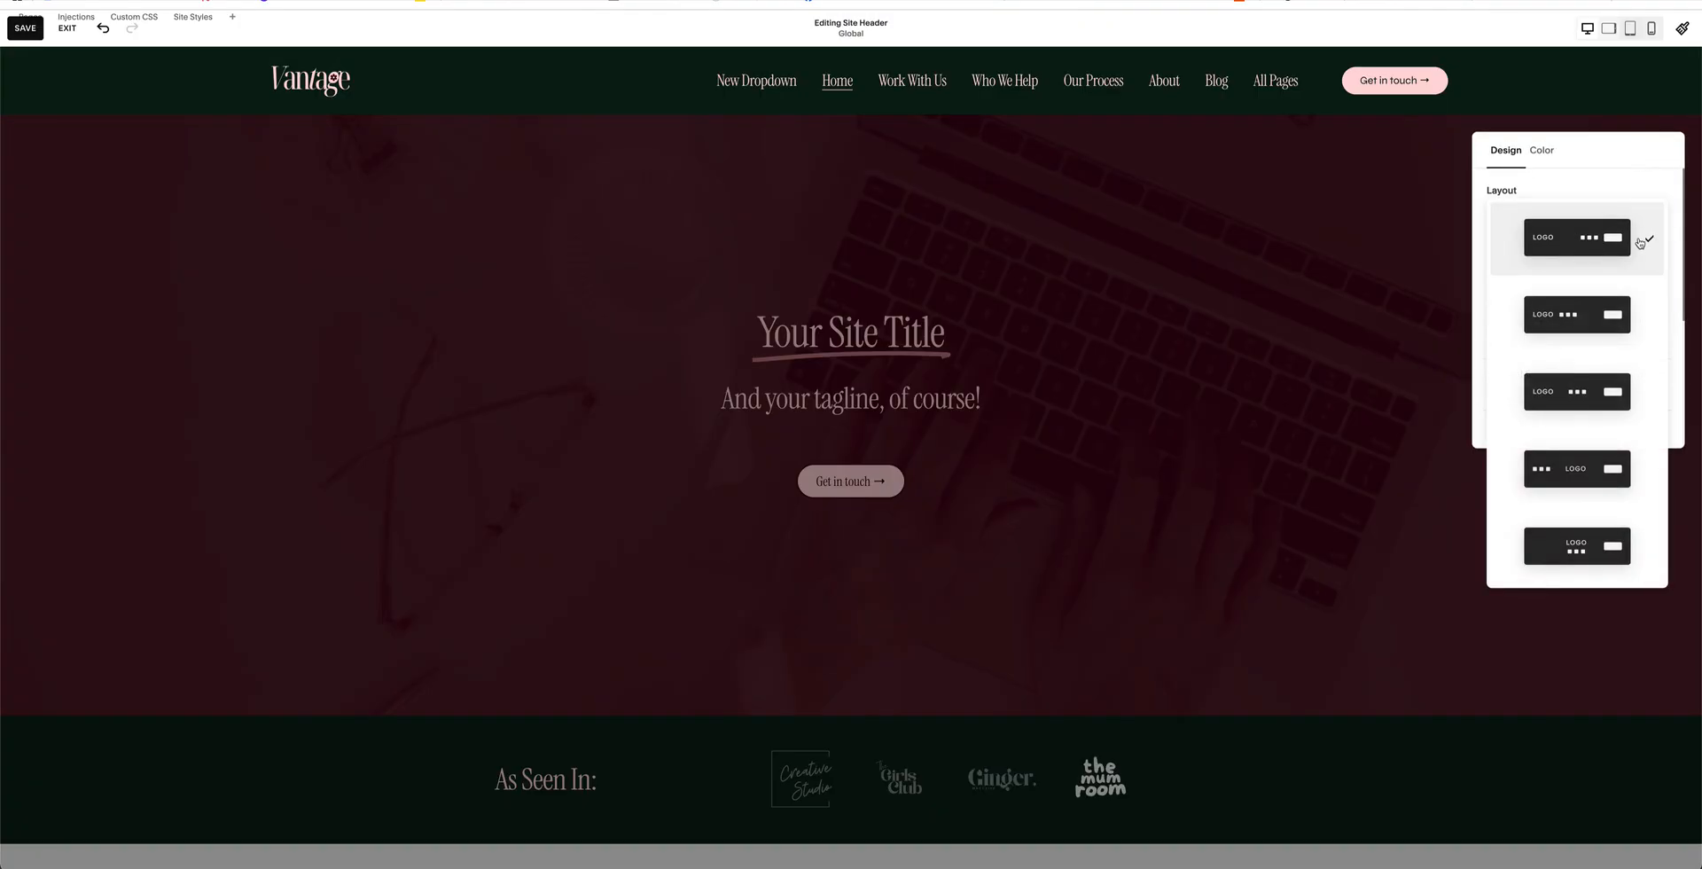
pyautogui.click(1569, 315)
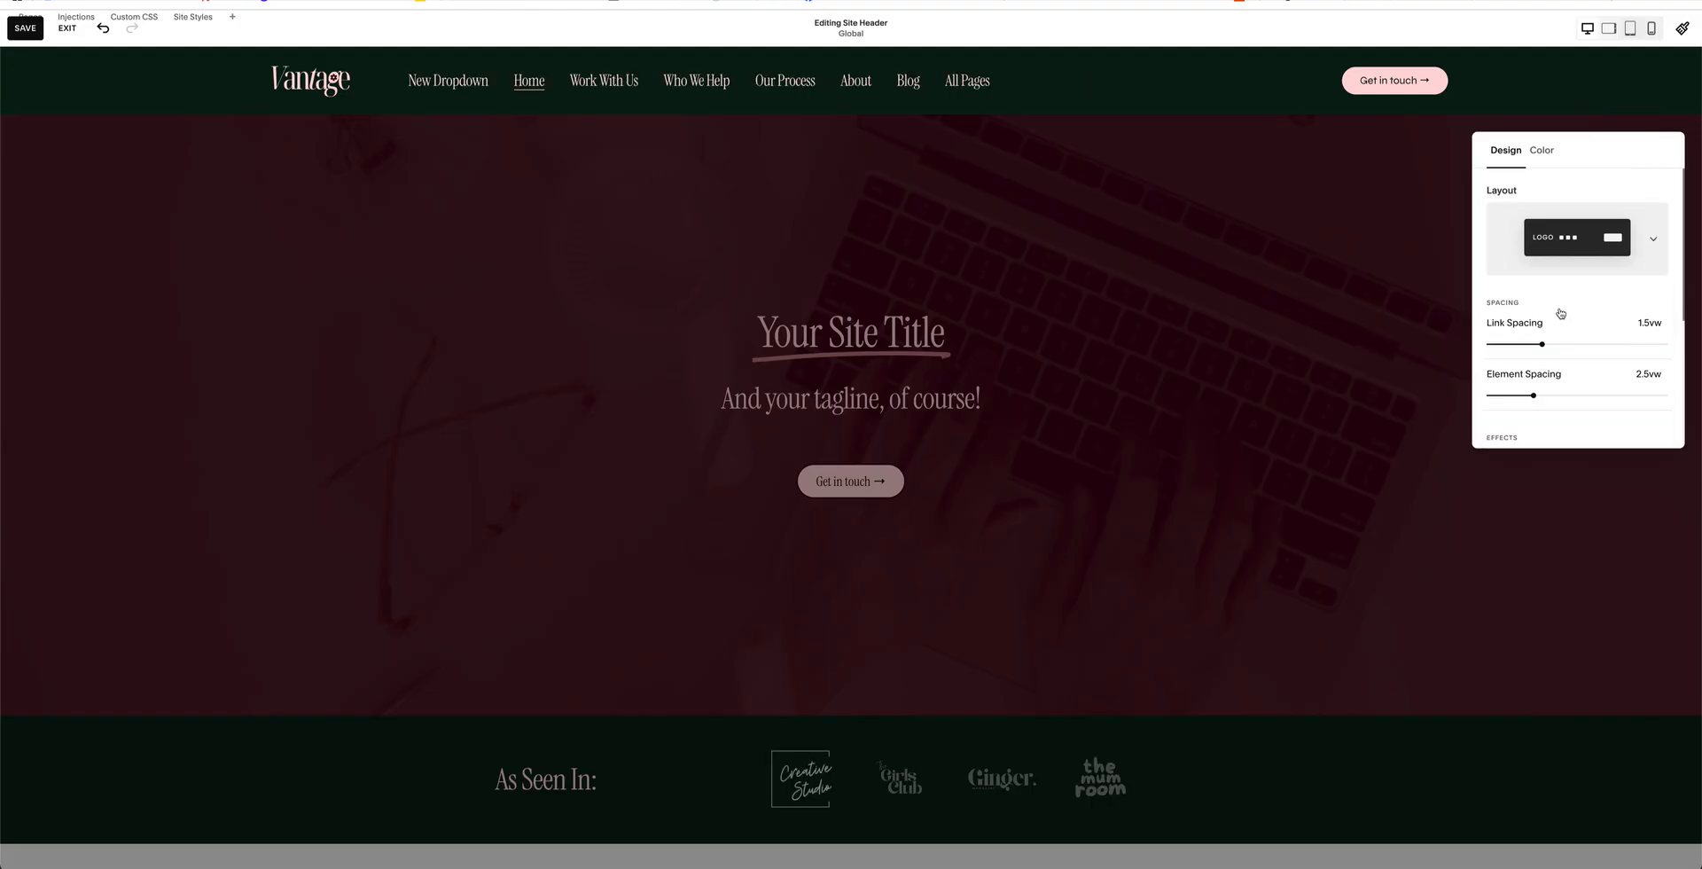
# - Try the header layout with centred navigation links, followed by the one with links left of a centred logo
pyautogui.click(1626, 262)
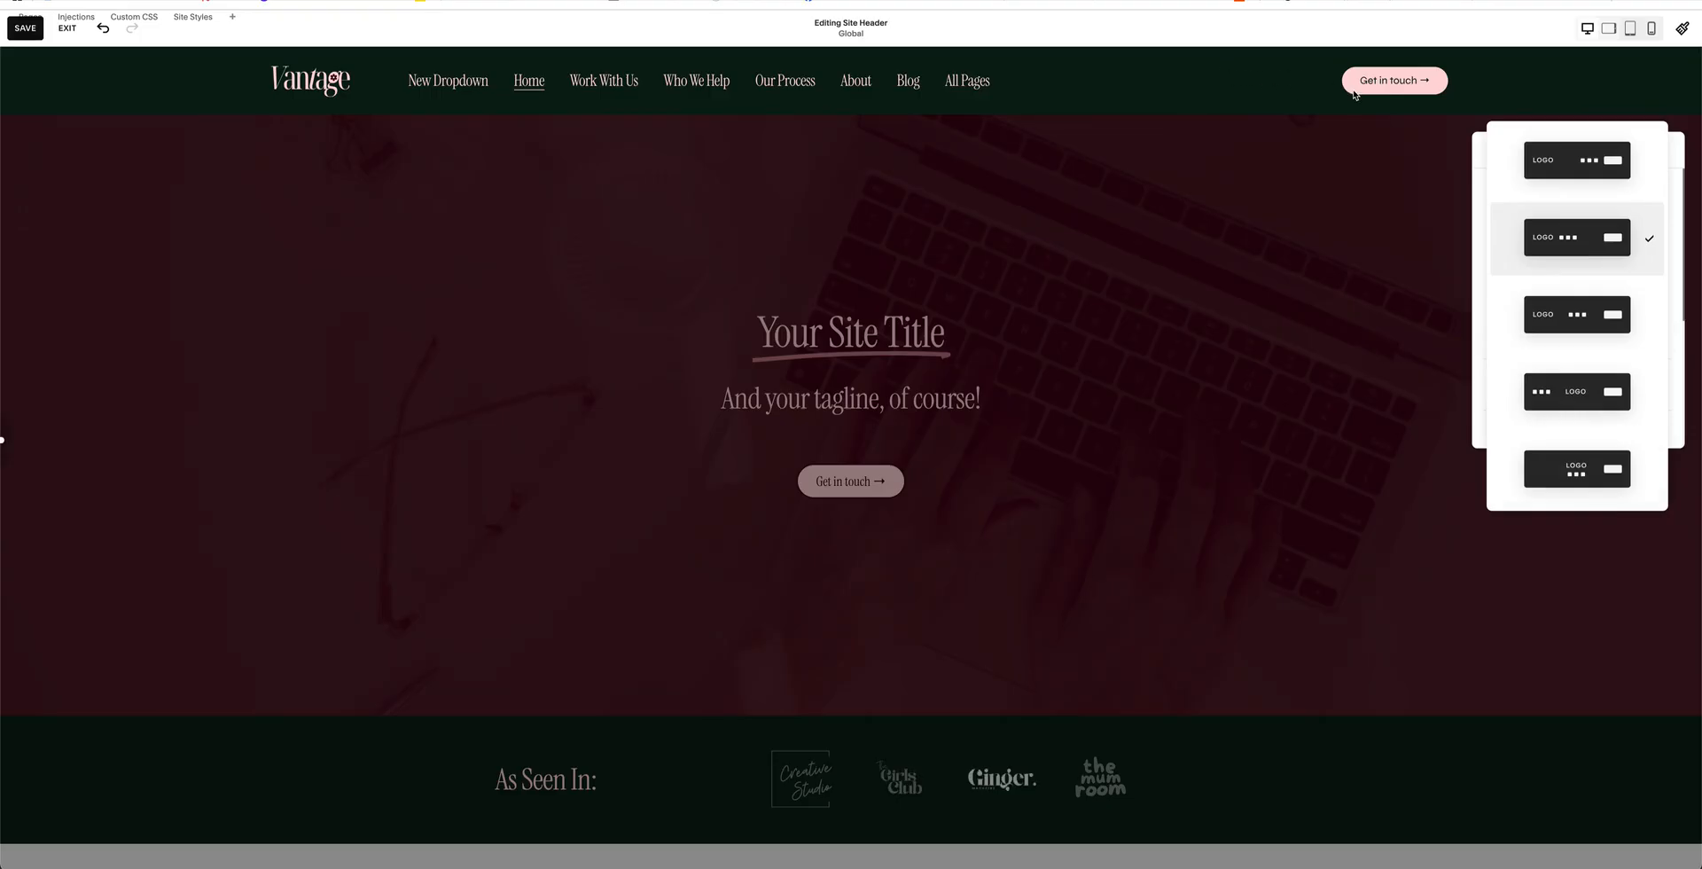
pyautogui.click(1582, 331)
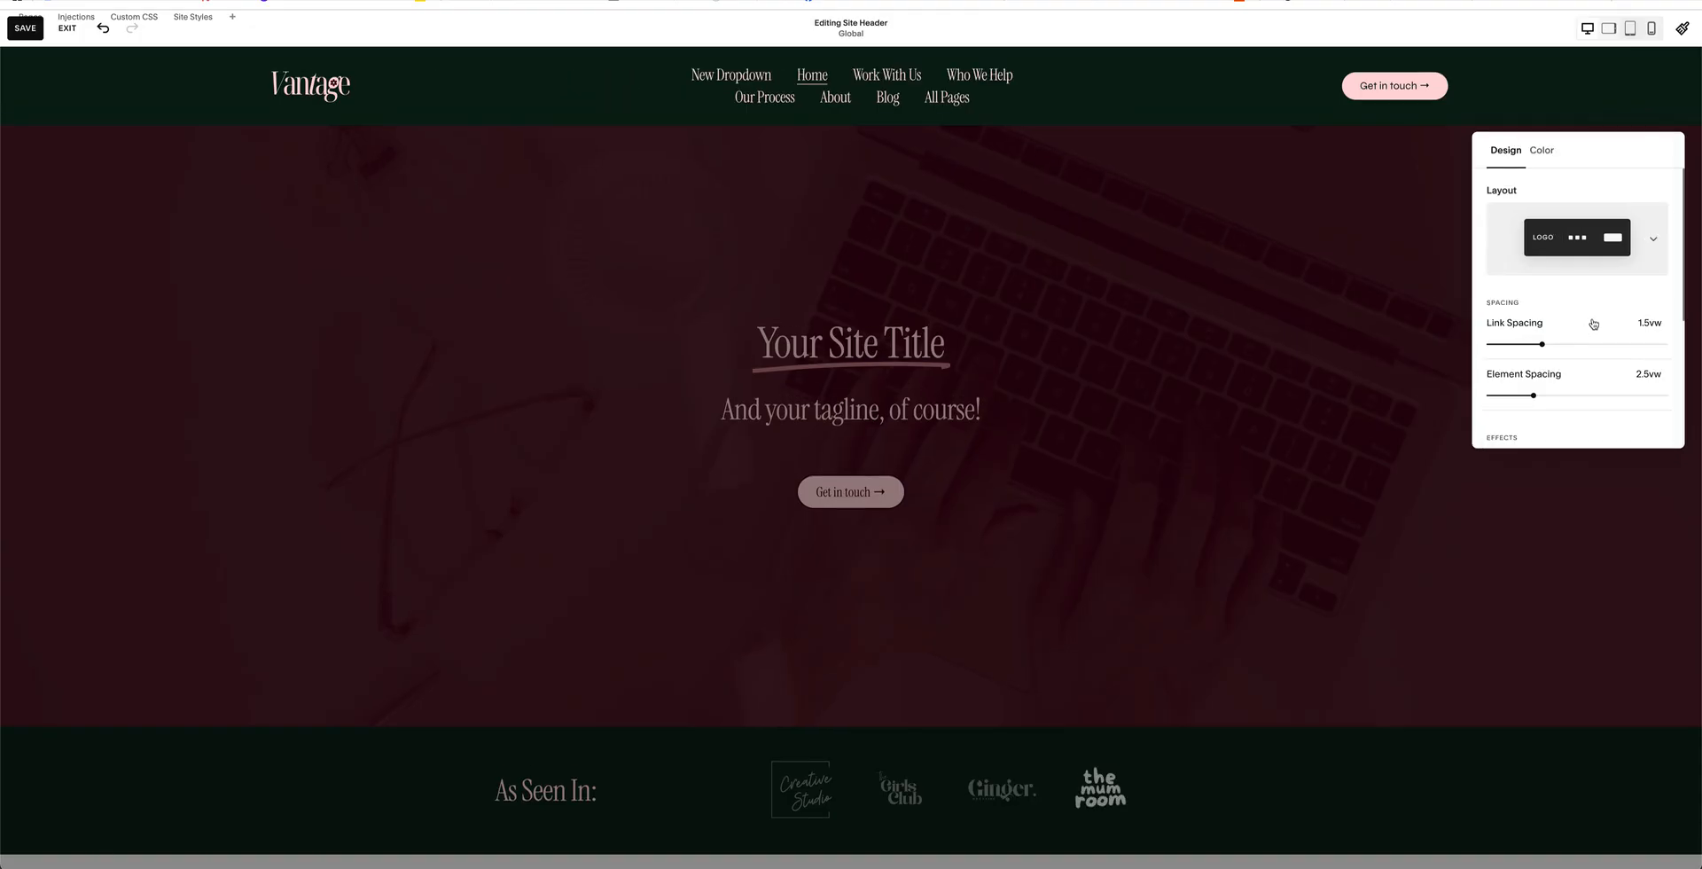
pyautogui.click(1610, 237)
pyautogui.click(1590, 333)
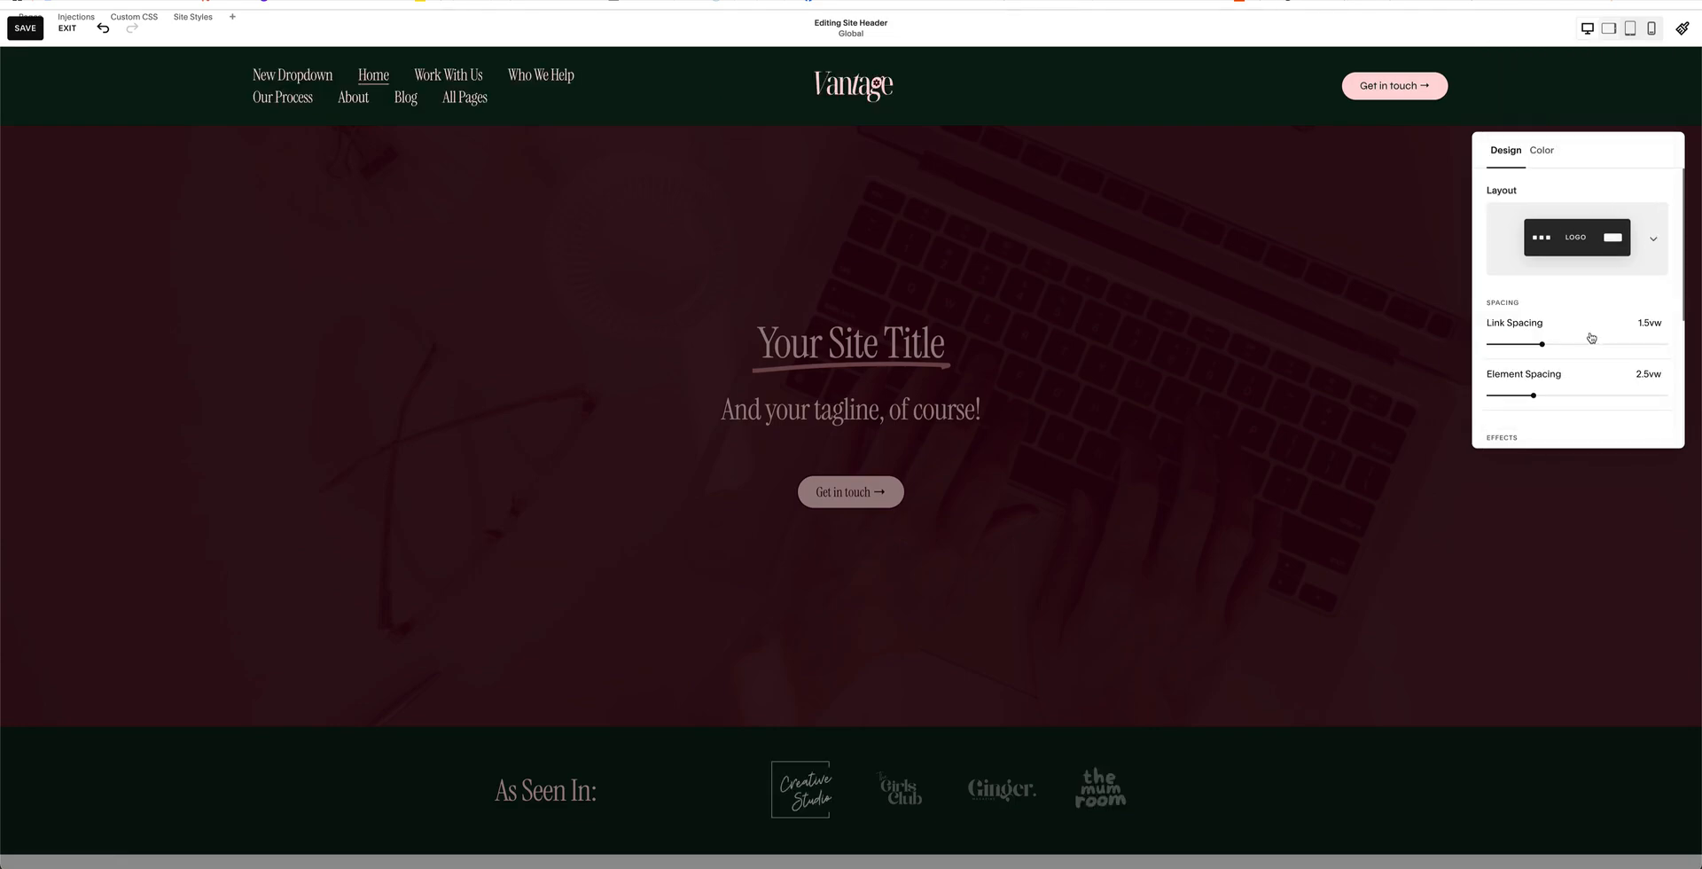
# - Try the header layout with the logo centred above the links, and restore the left logo with links beside the button
pyautogui.click(1585, 250)
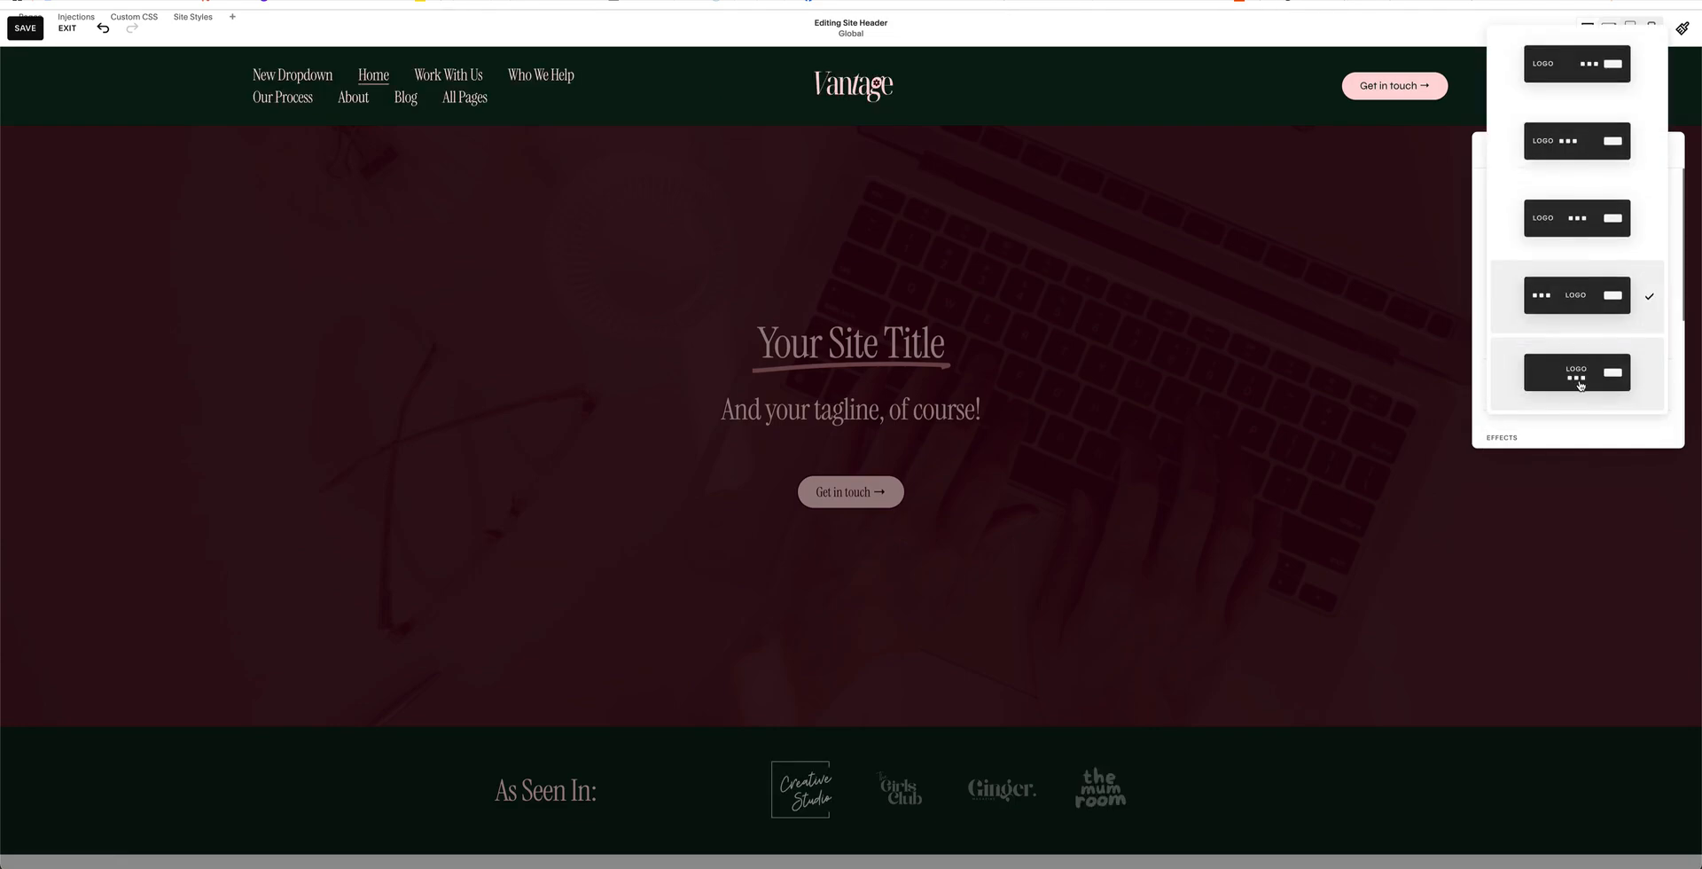
pyautogui.click(1578, 387)
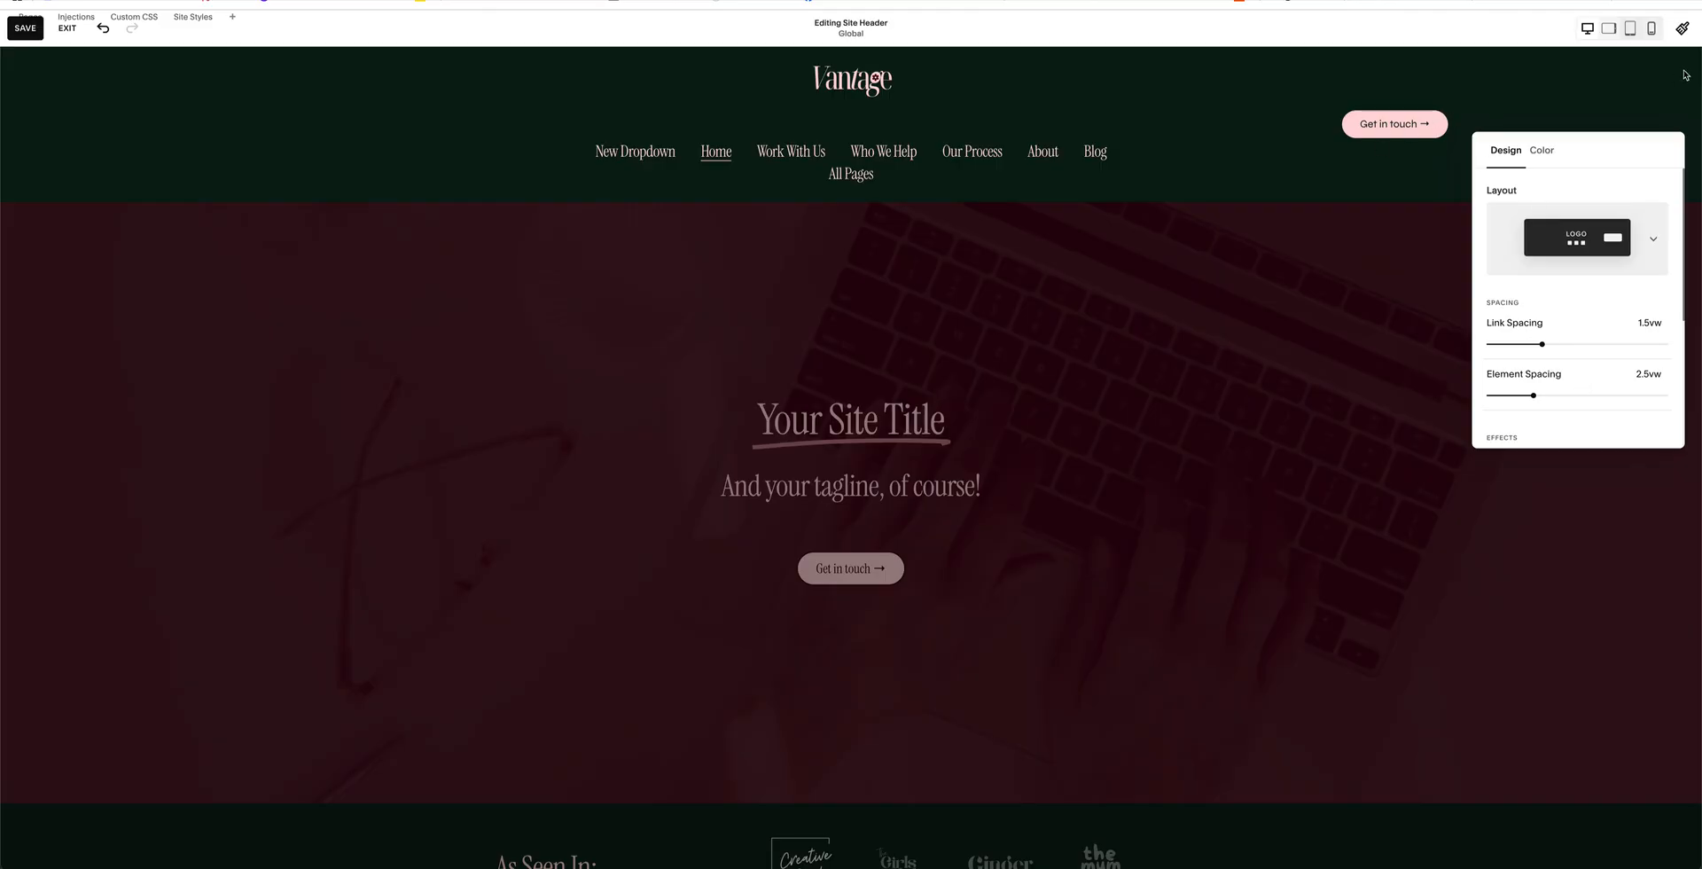
pyautogui.click(1567, 255)
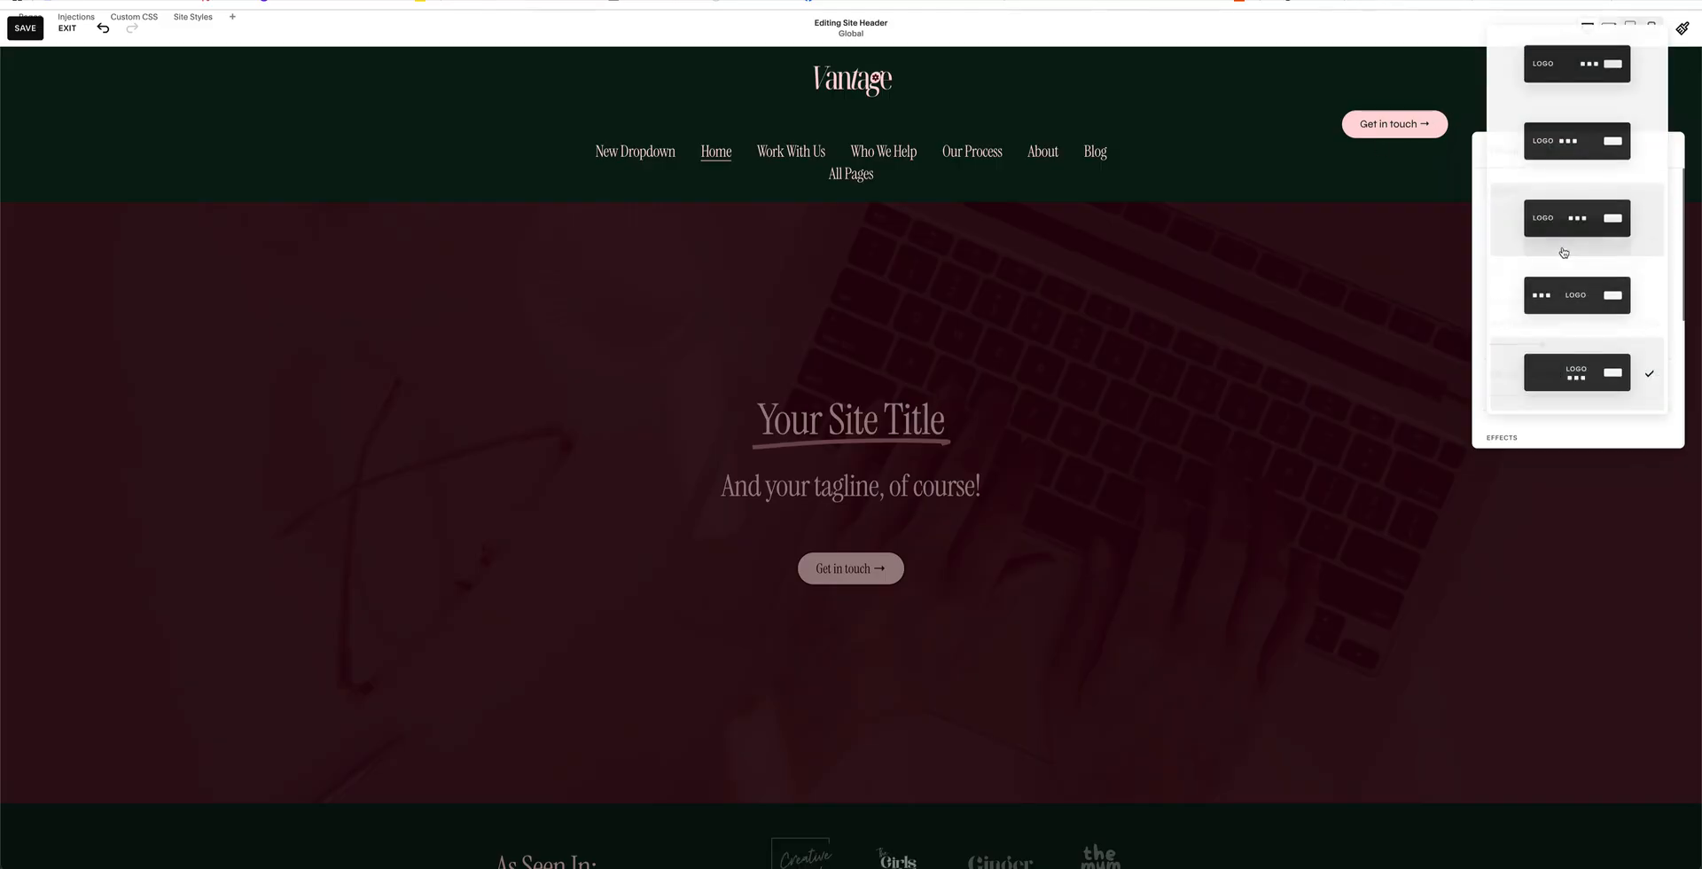
pyautogui.click(1574, 76)
# - Turn the header's Button element off and back on
pyautogui.click(157, 92)
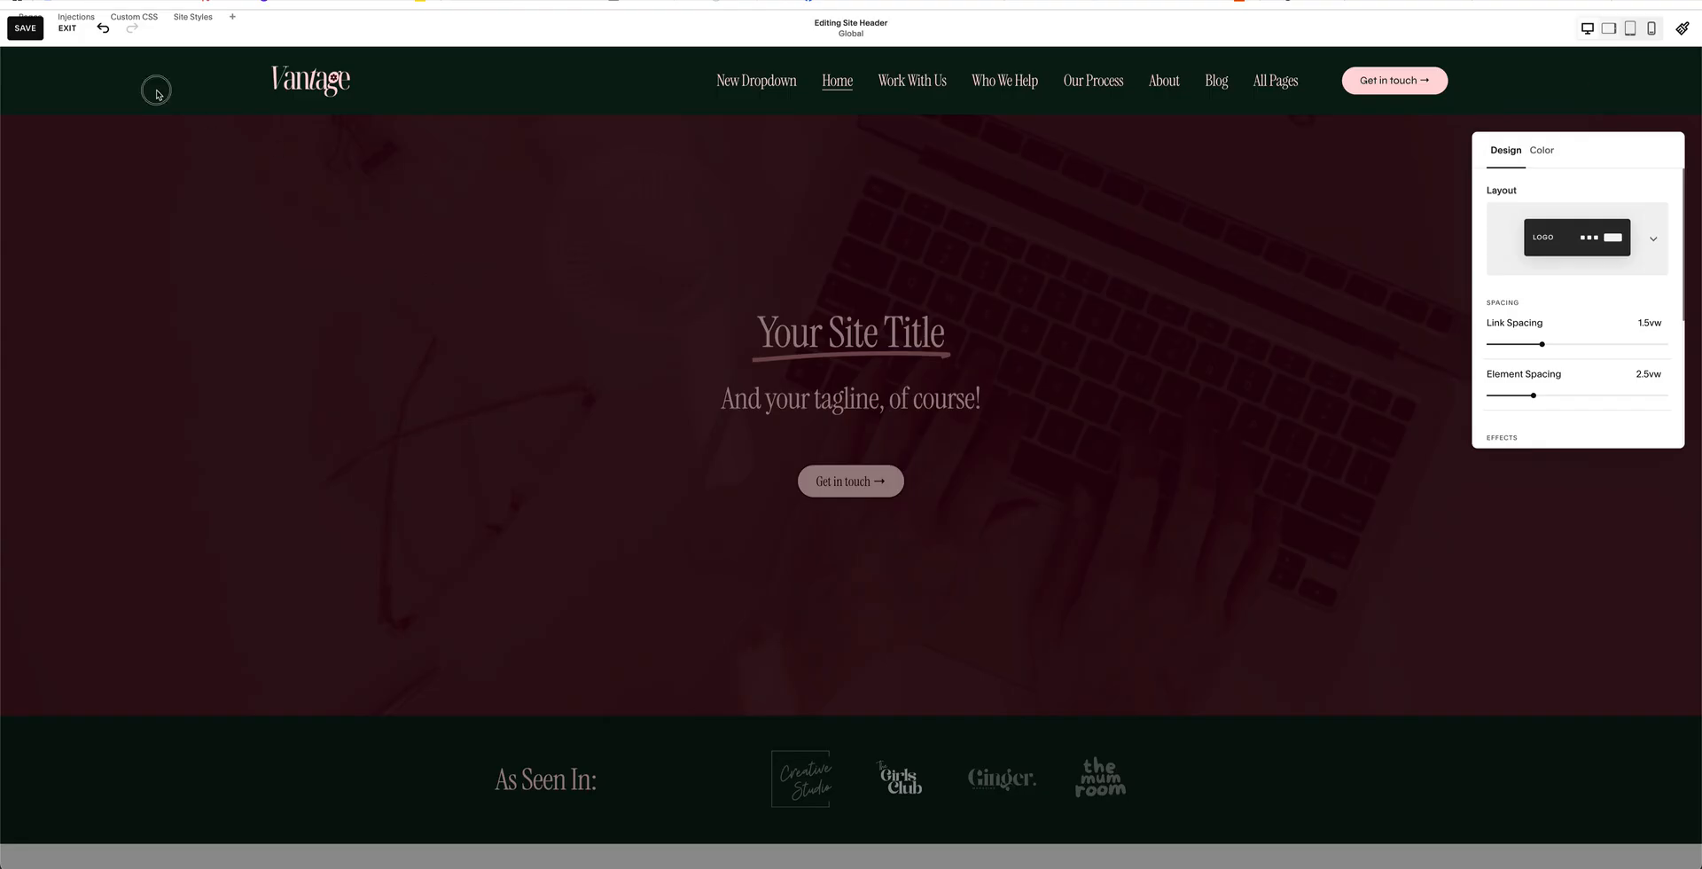
pyautogui.click(50, 147)
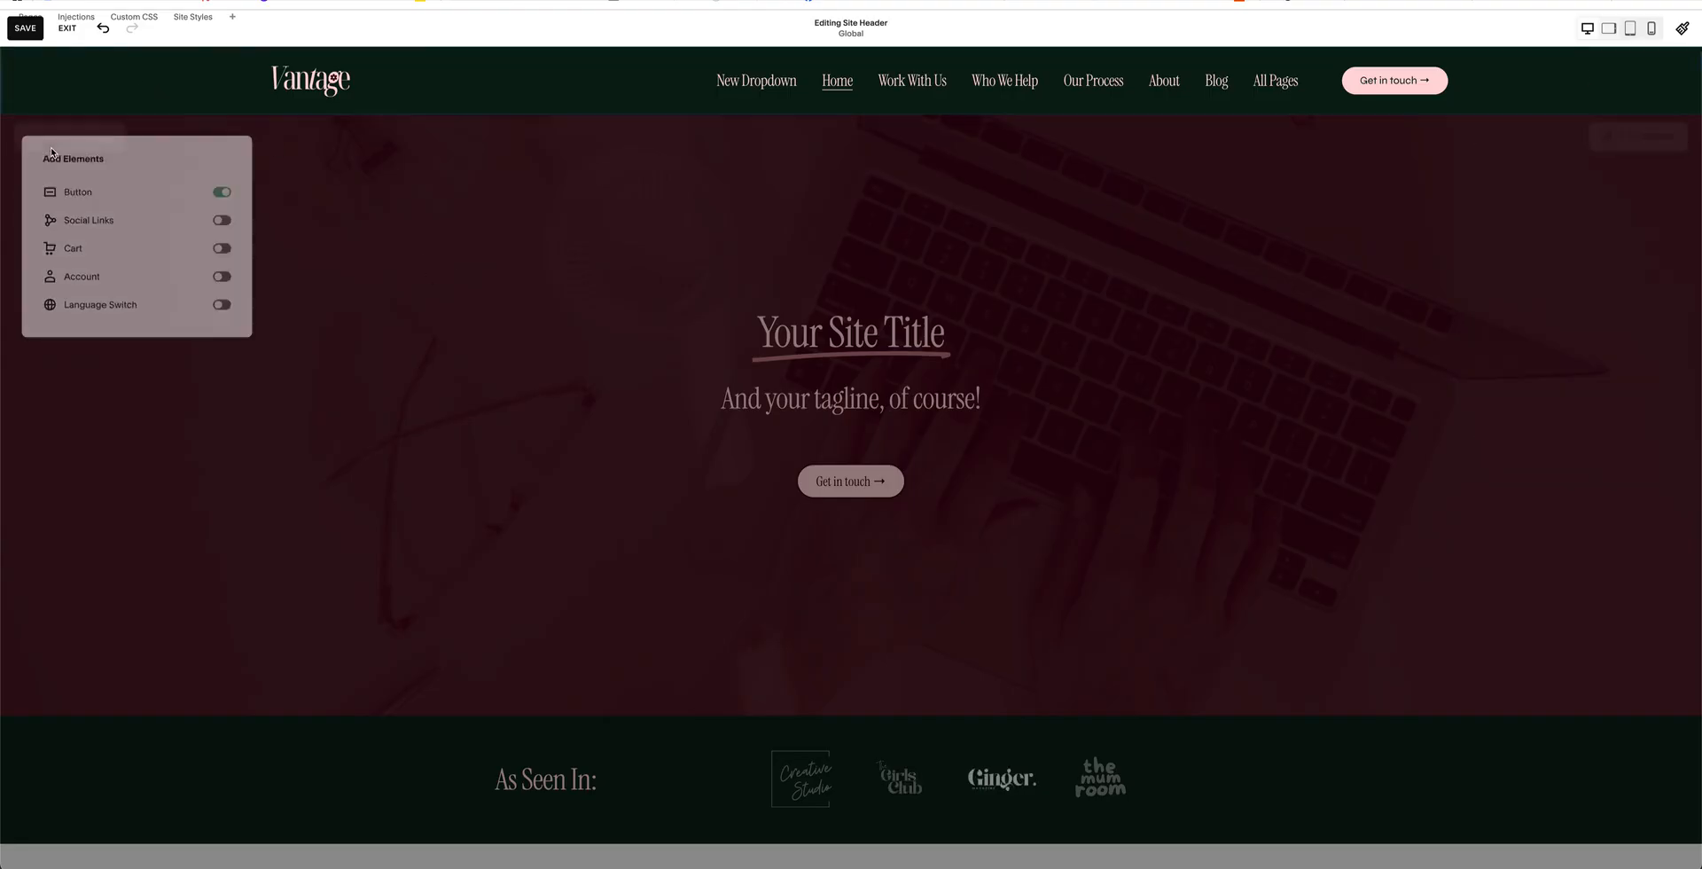
pyautogui.click(227, 190)
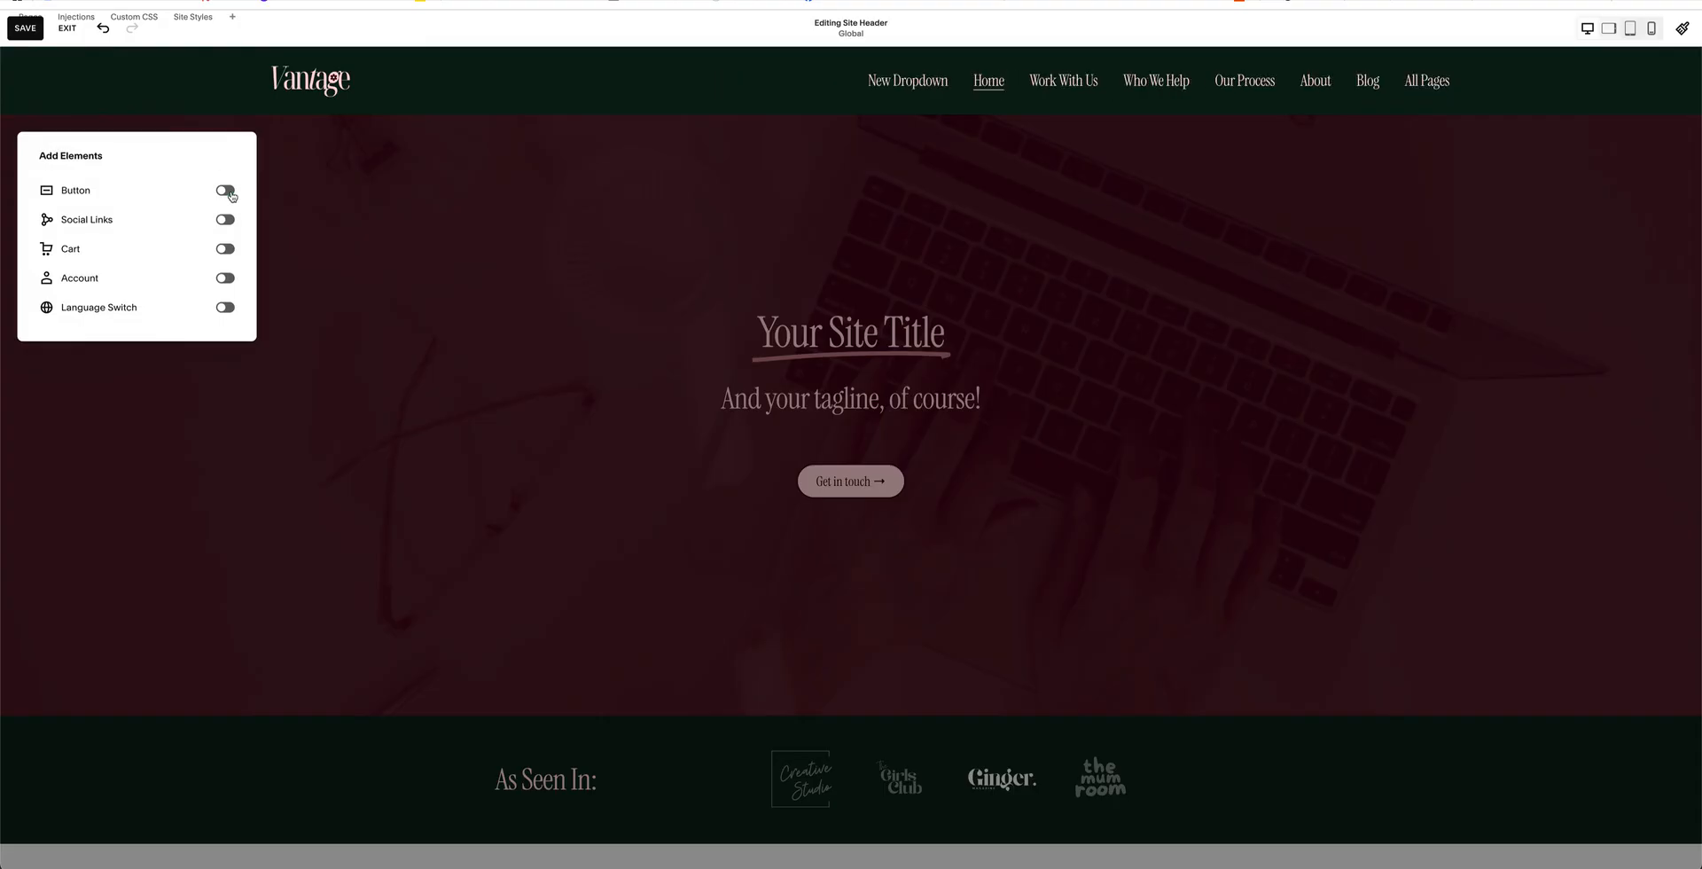
pyautogui.click(229, 192)
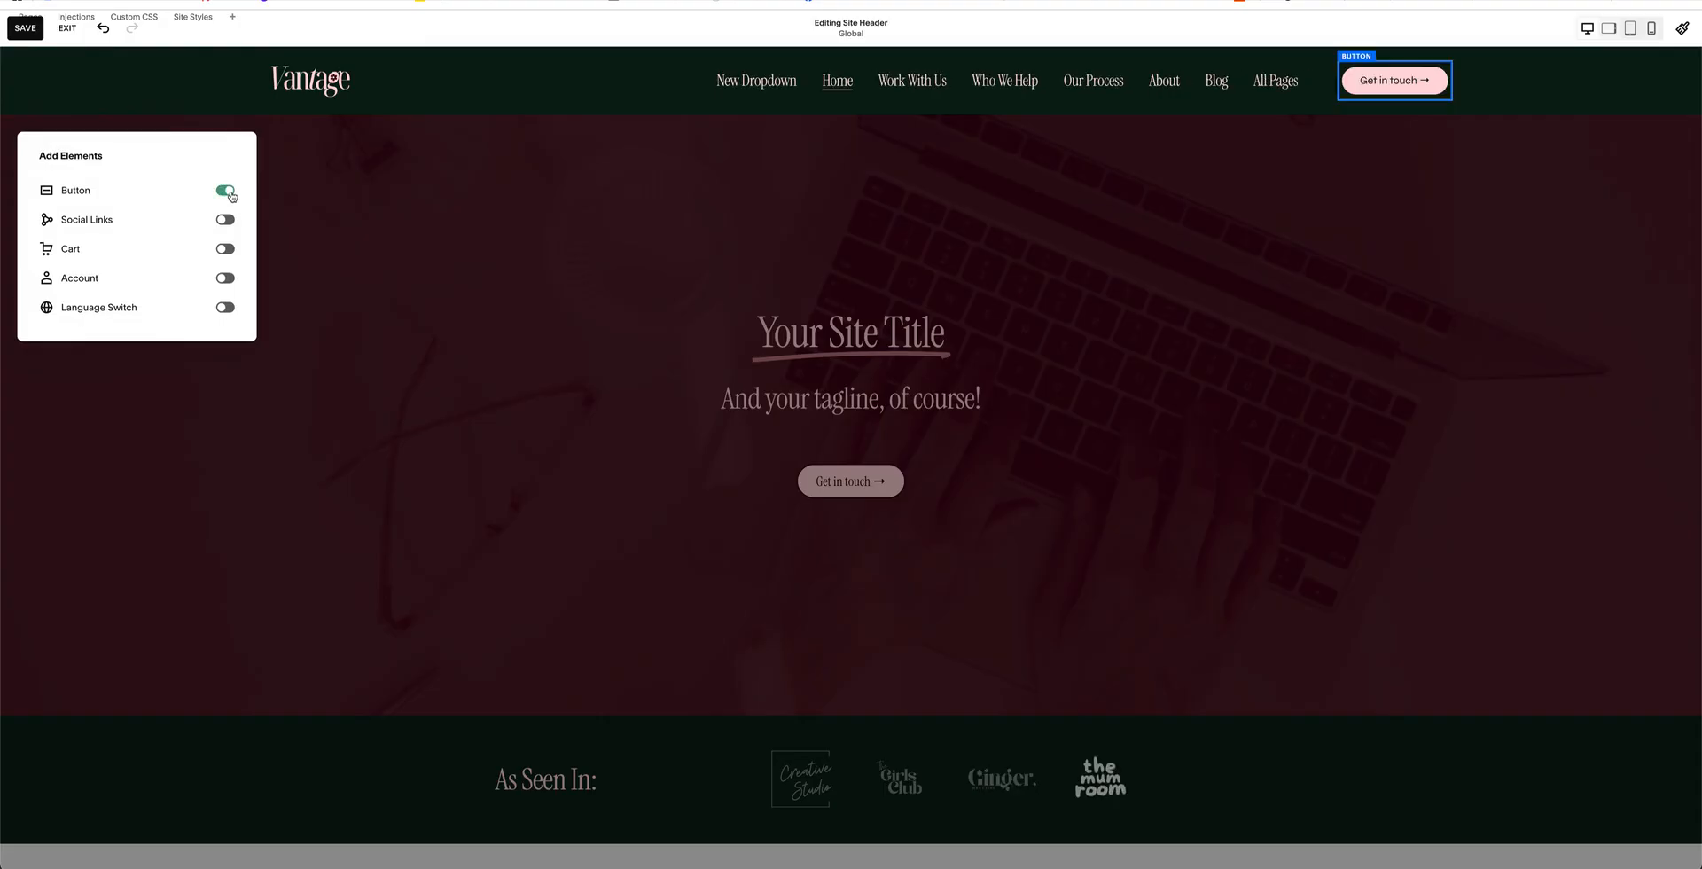
# - Add the Social Links, Cart and Account elements to the header
pyautogui.click(225, 221)
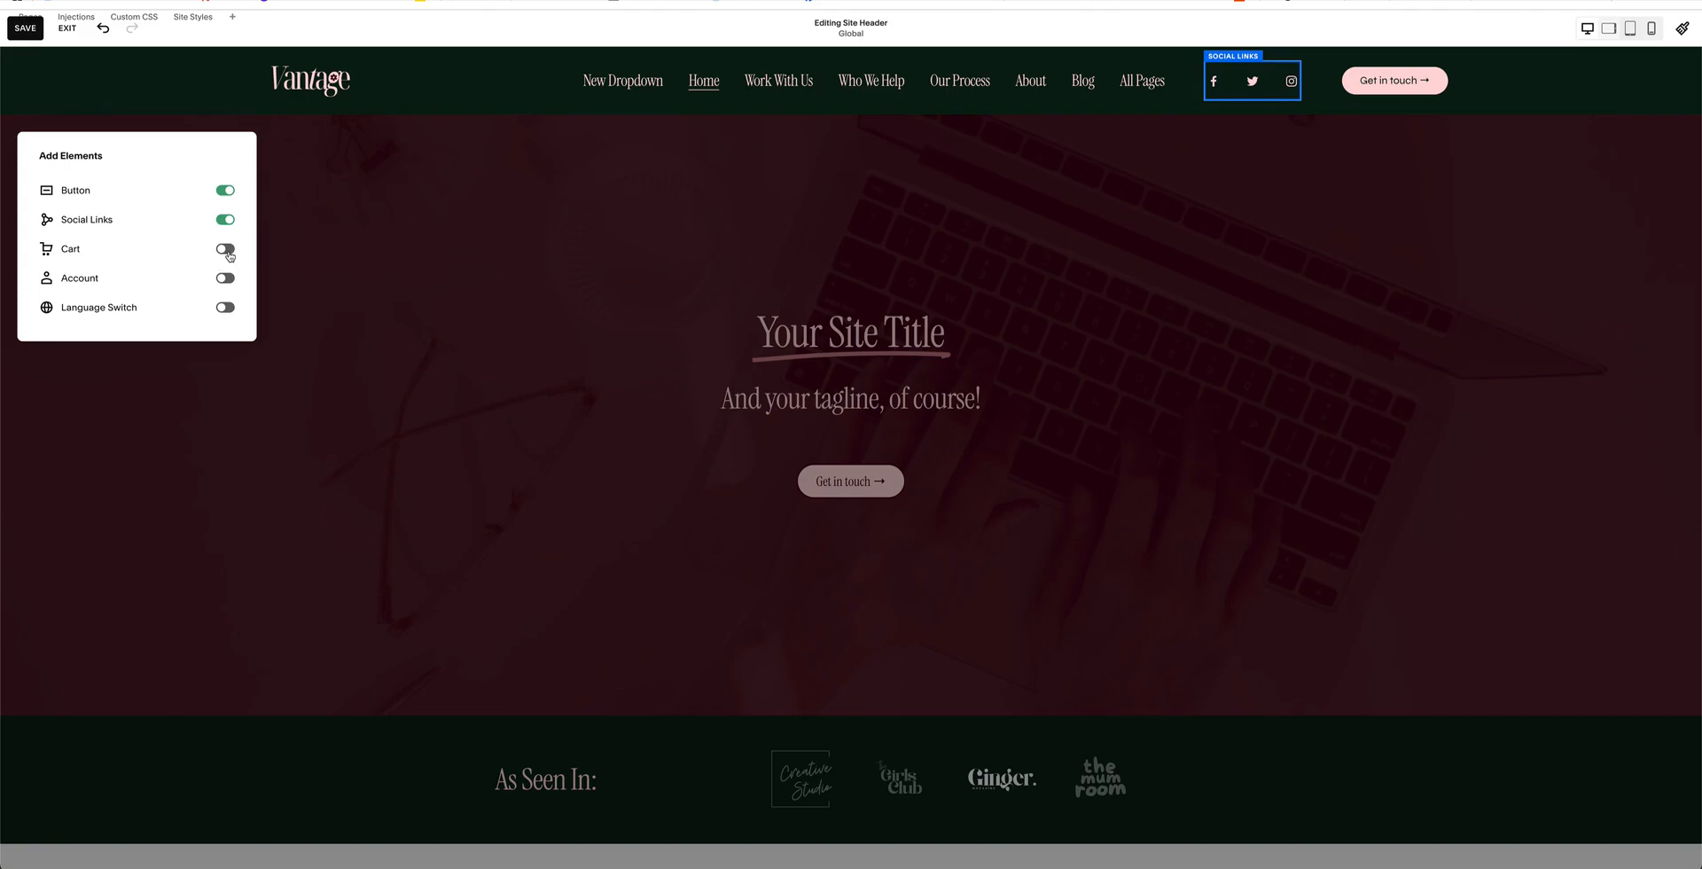
pyautogui.click(227, 251)
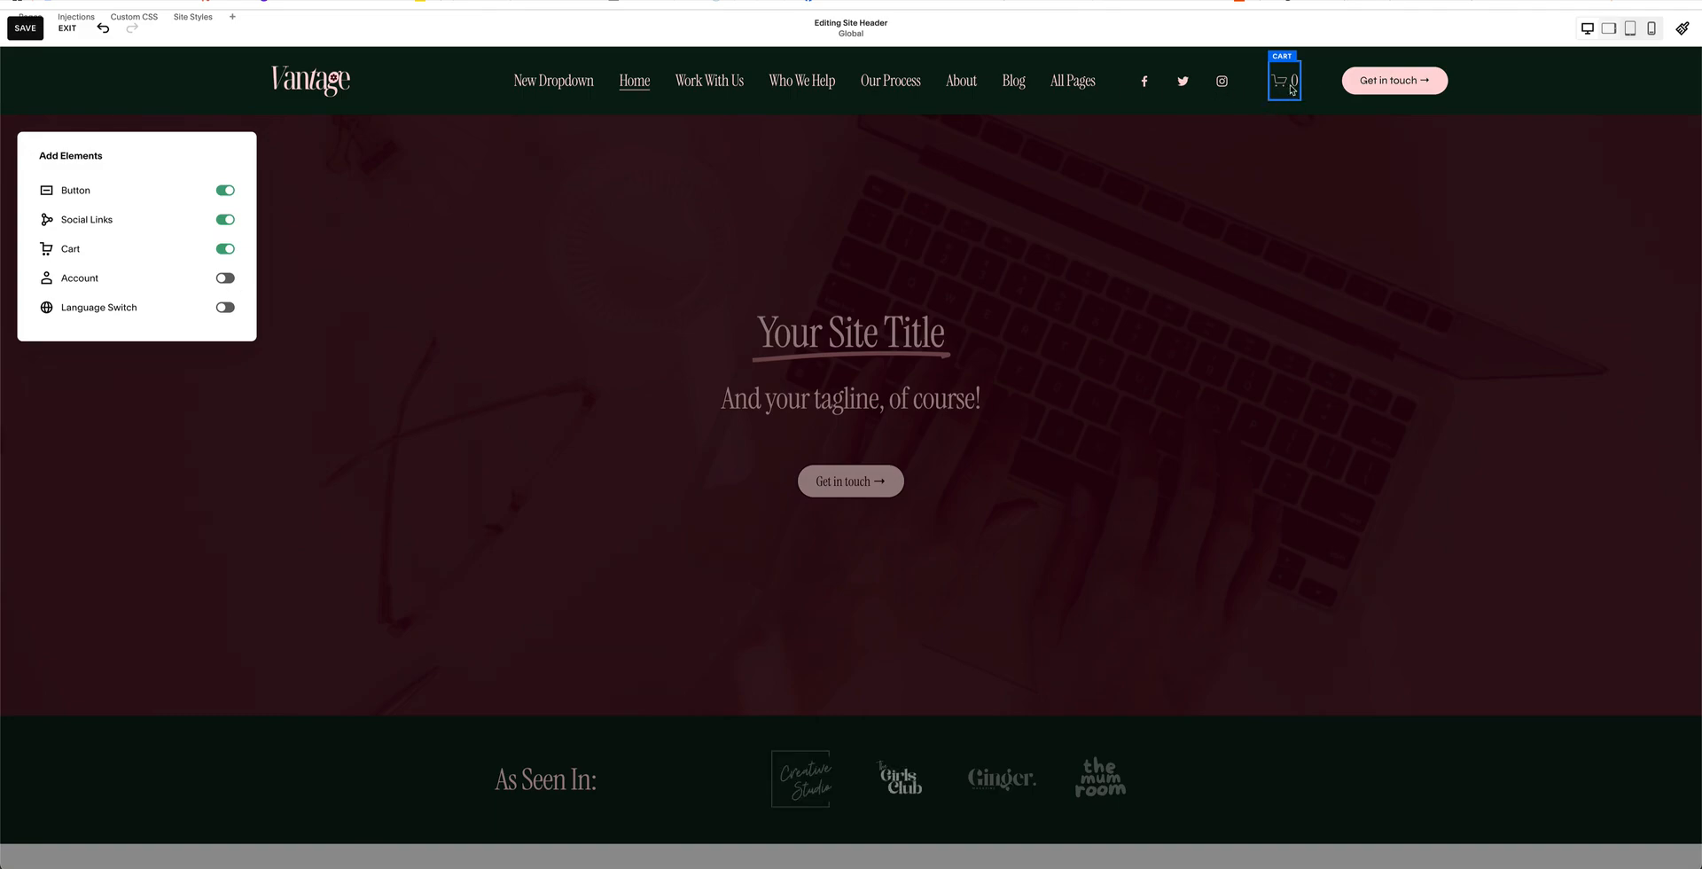
pyautogui.click(225, 279)
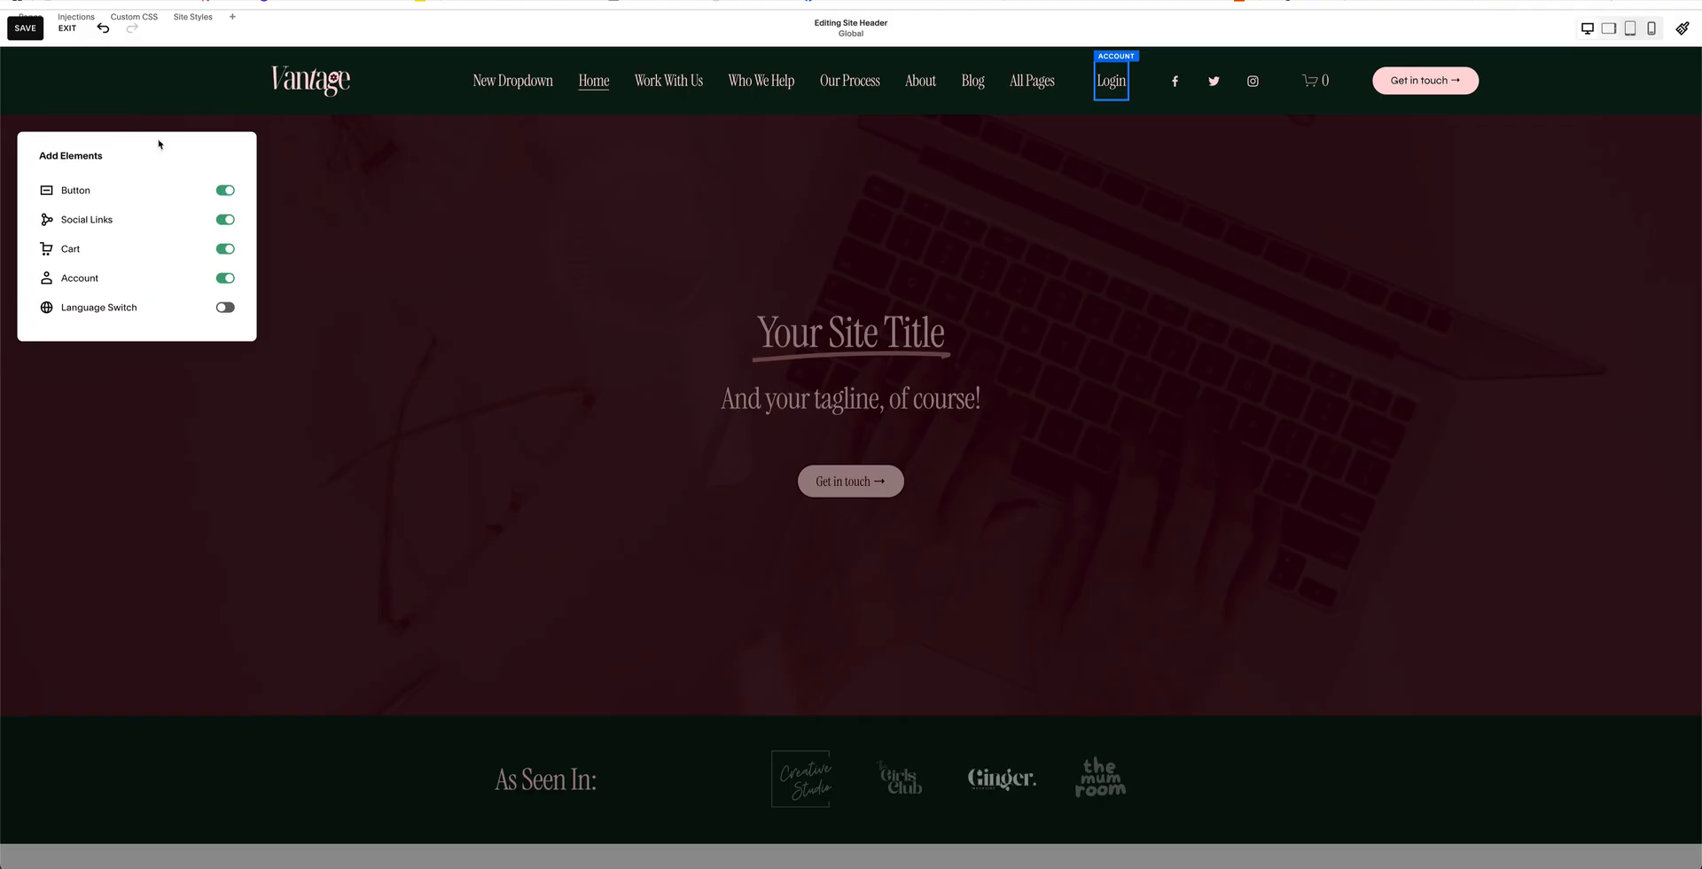
# - Remove the Account, Cart and Social Links elements from the header, and toggle the Button element off and back on
pyautogui.click(226, 278)
pyautogui.click(225, 248)
pyautogui.click(227, 220)
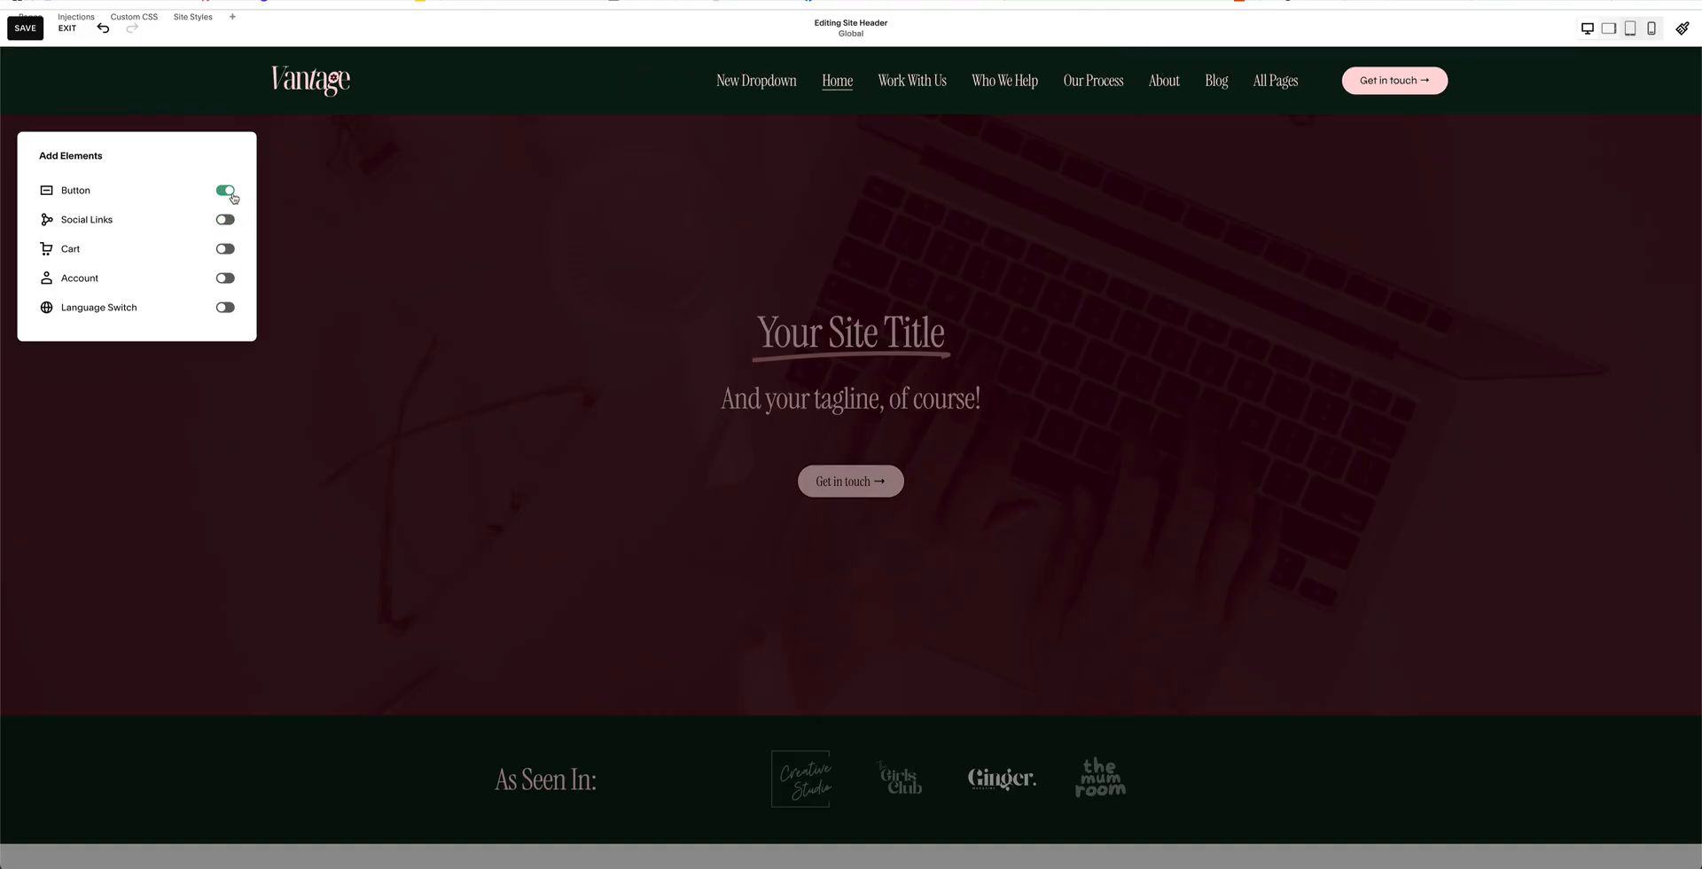
pyautogui.click(230, 192)
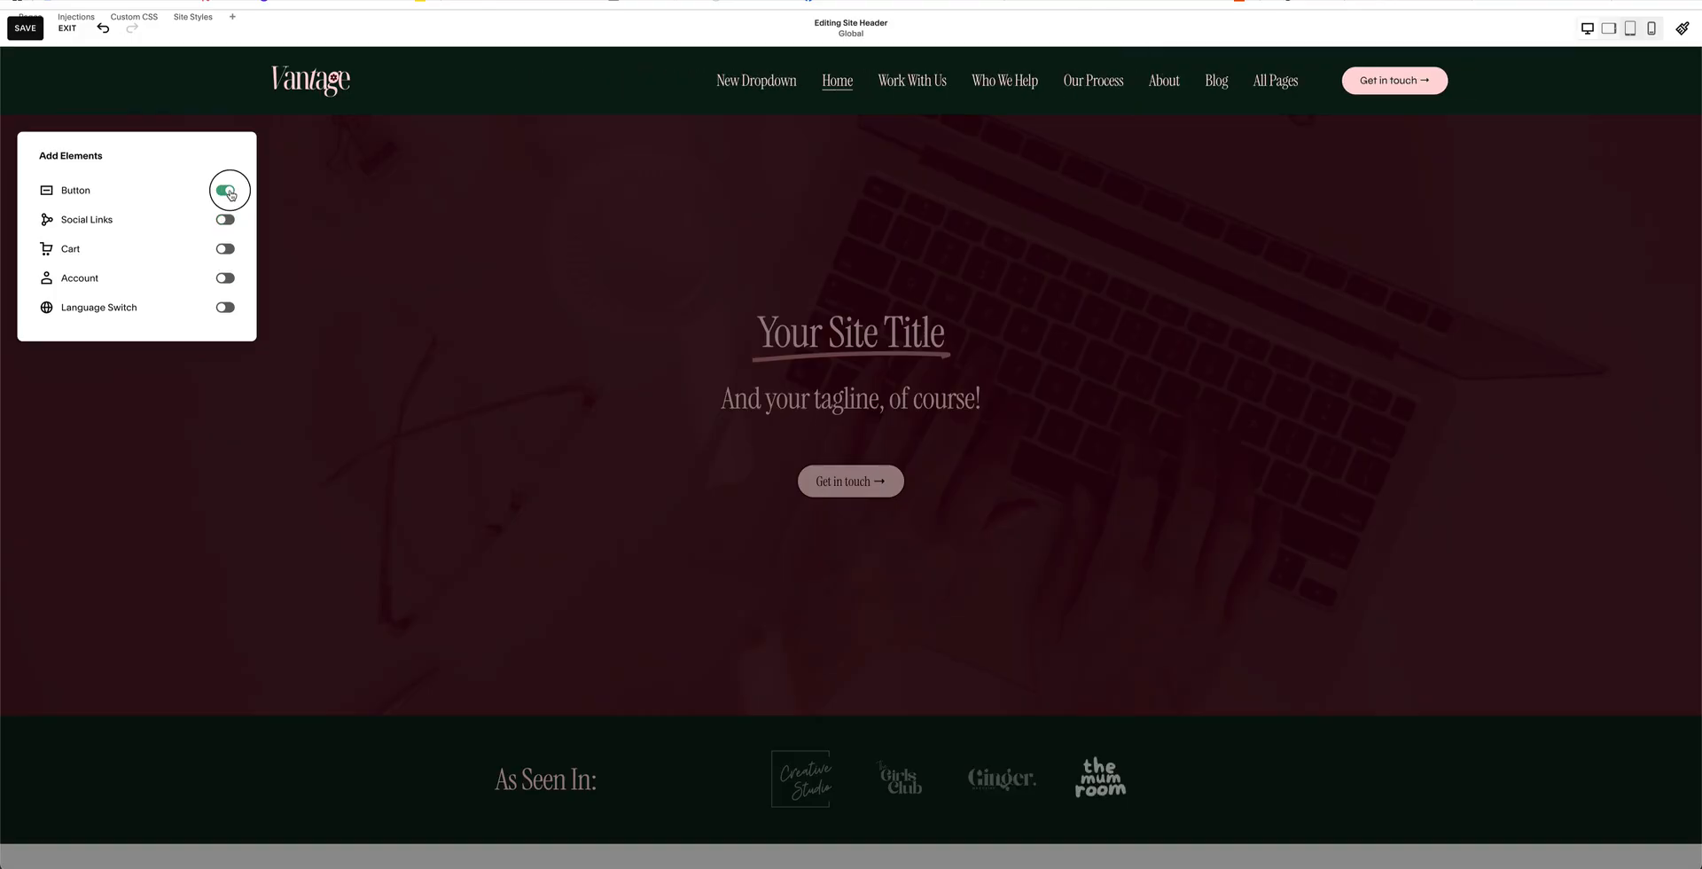
pyautogui.click(229, 192)
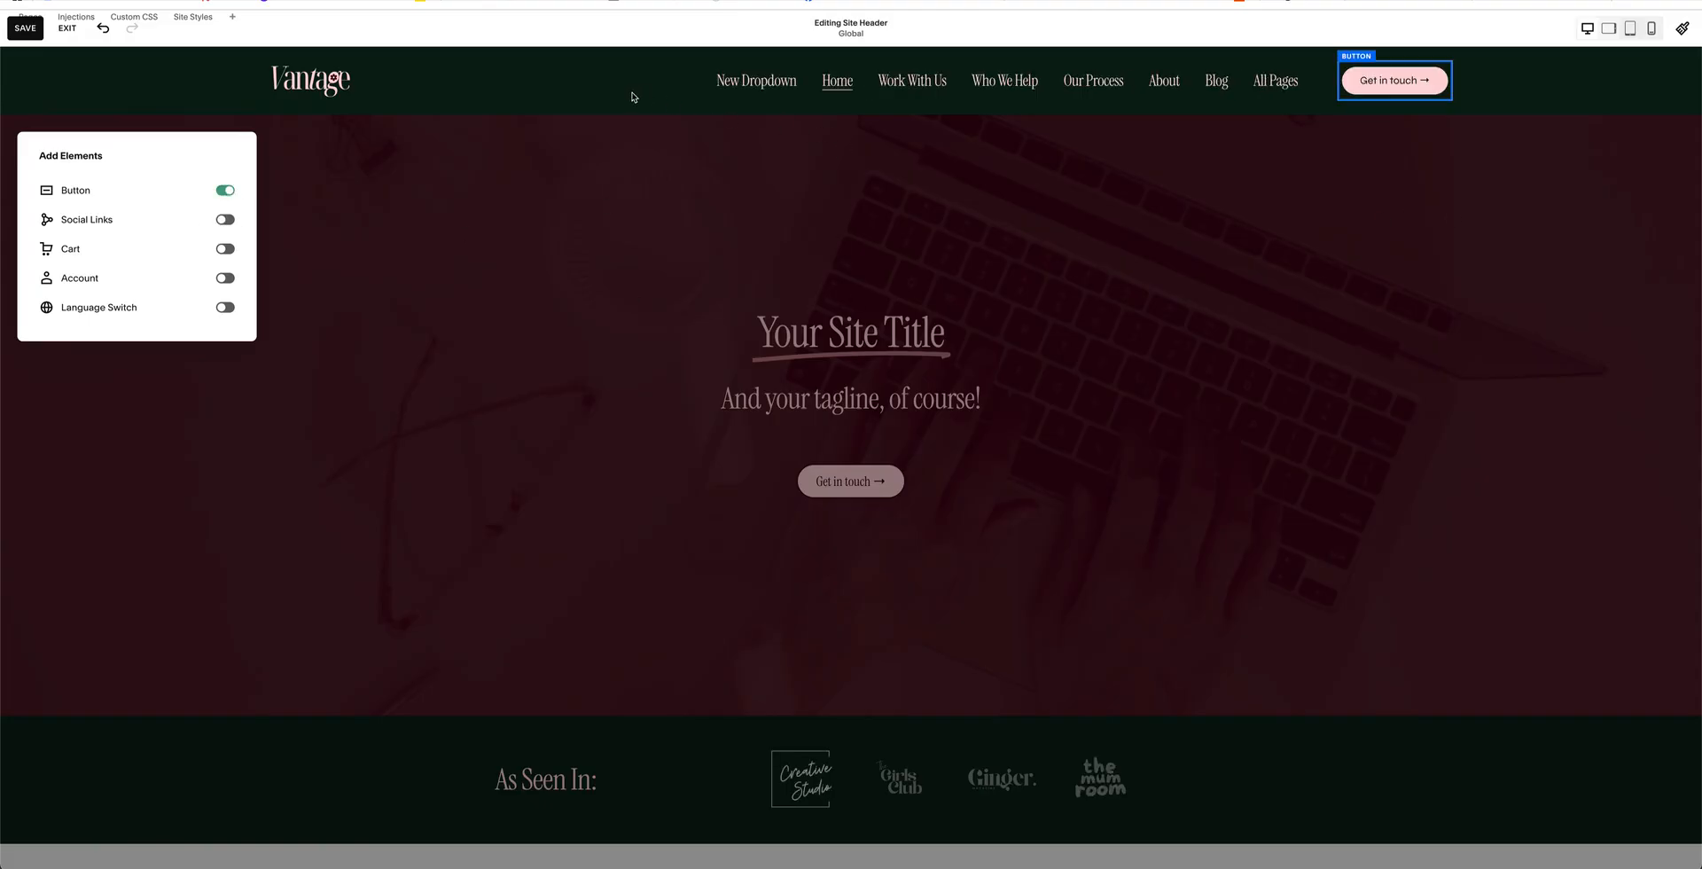
pyautogui.click(1127, 235)
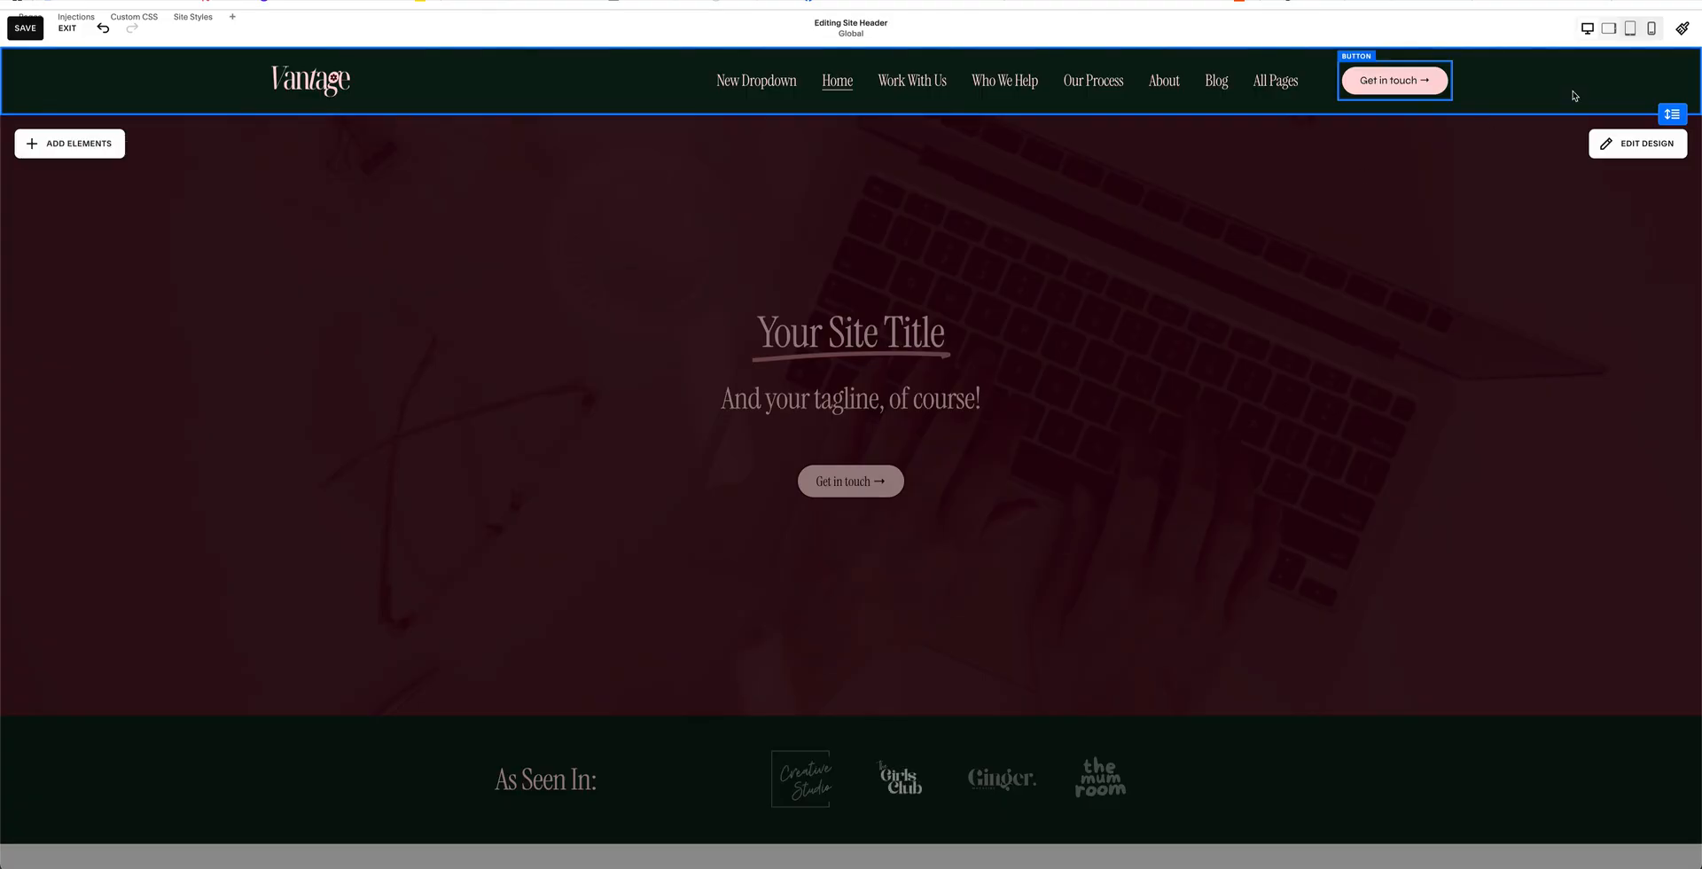
# - Change the header's colour style from Solid to Adaptive
pyautogui.click(1640, 144)
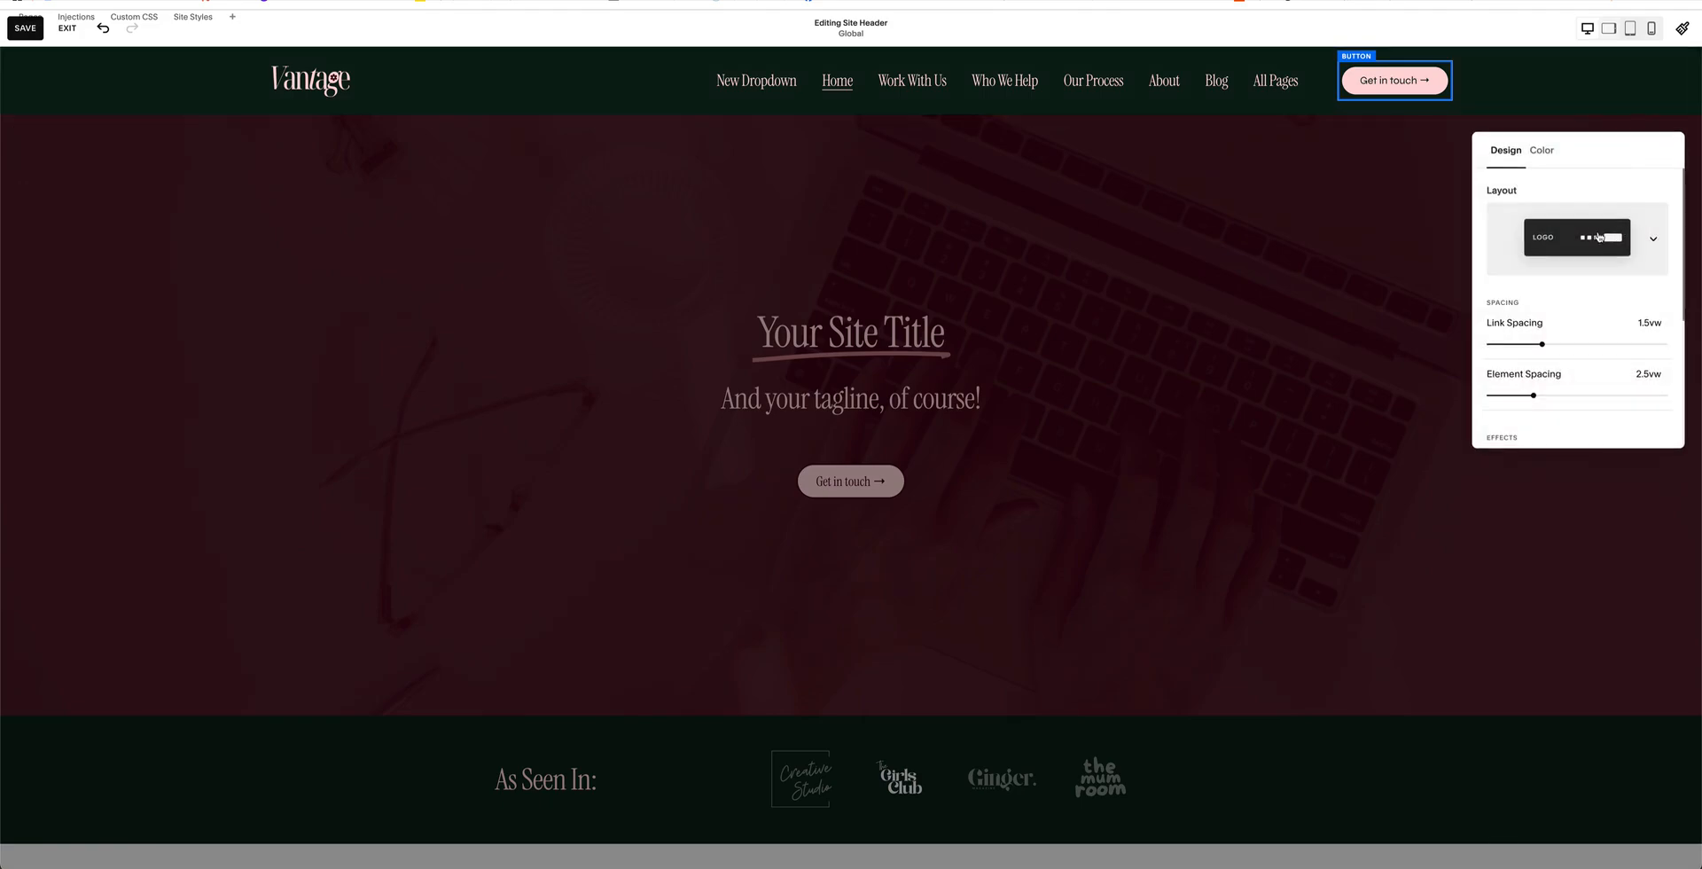
pyautogui.click(1541, 153)
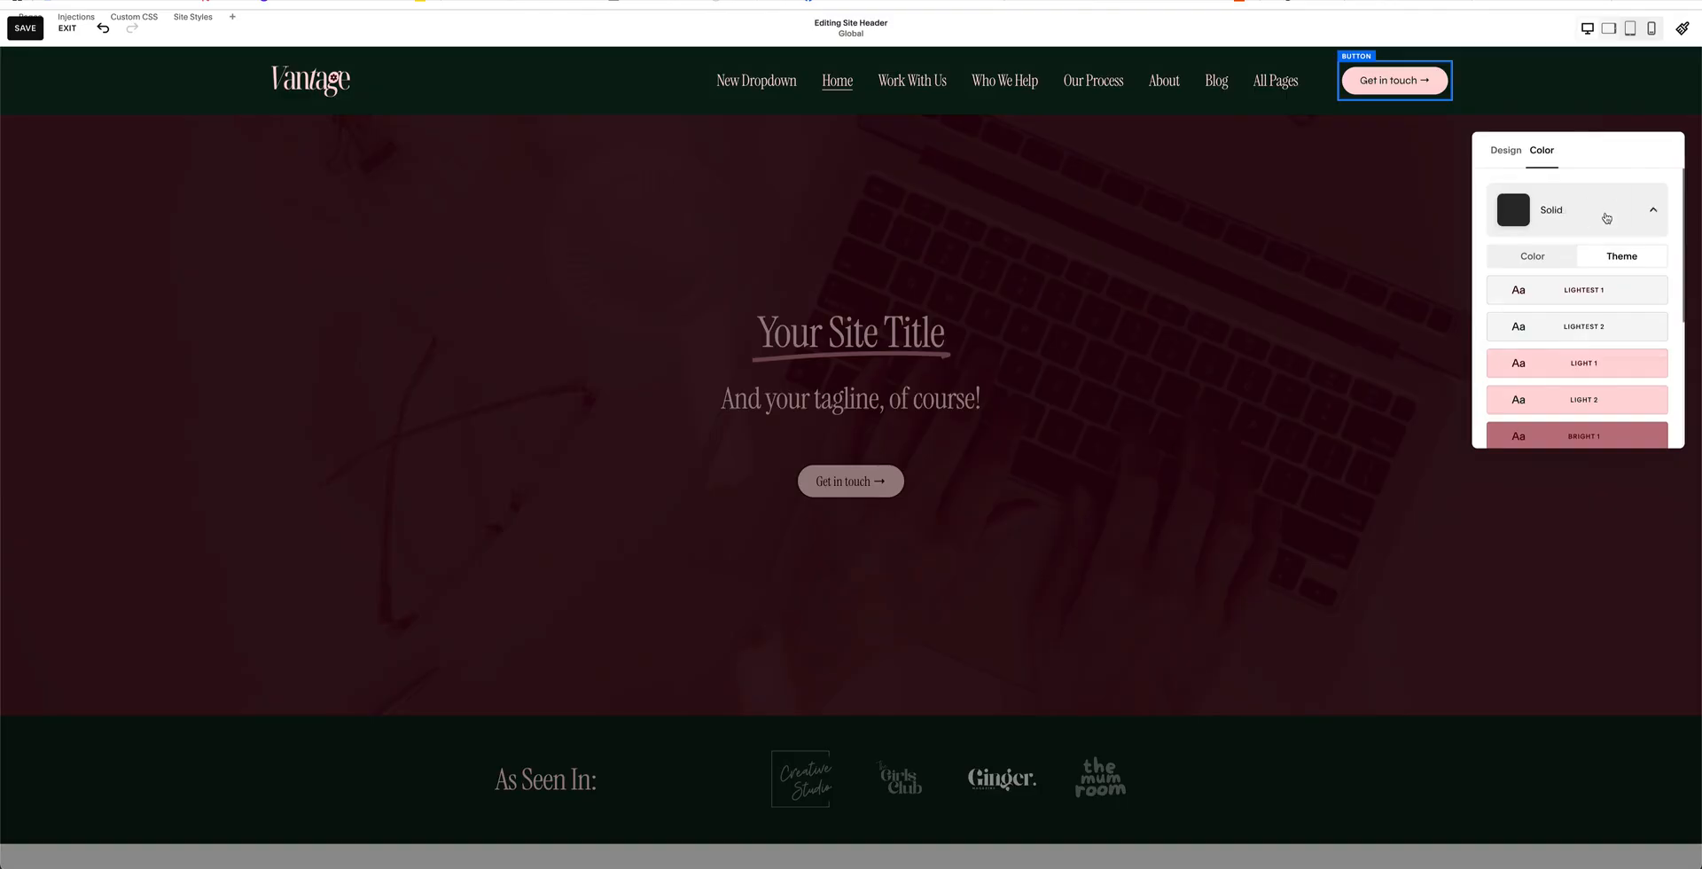
pyautogui.click(1606, 216)
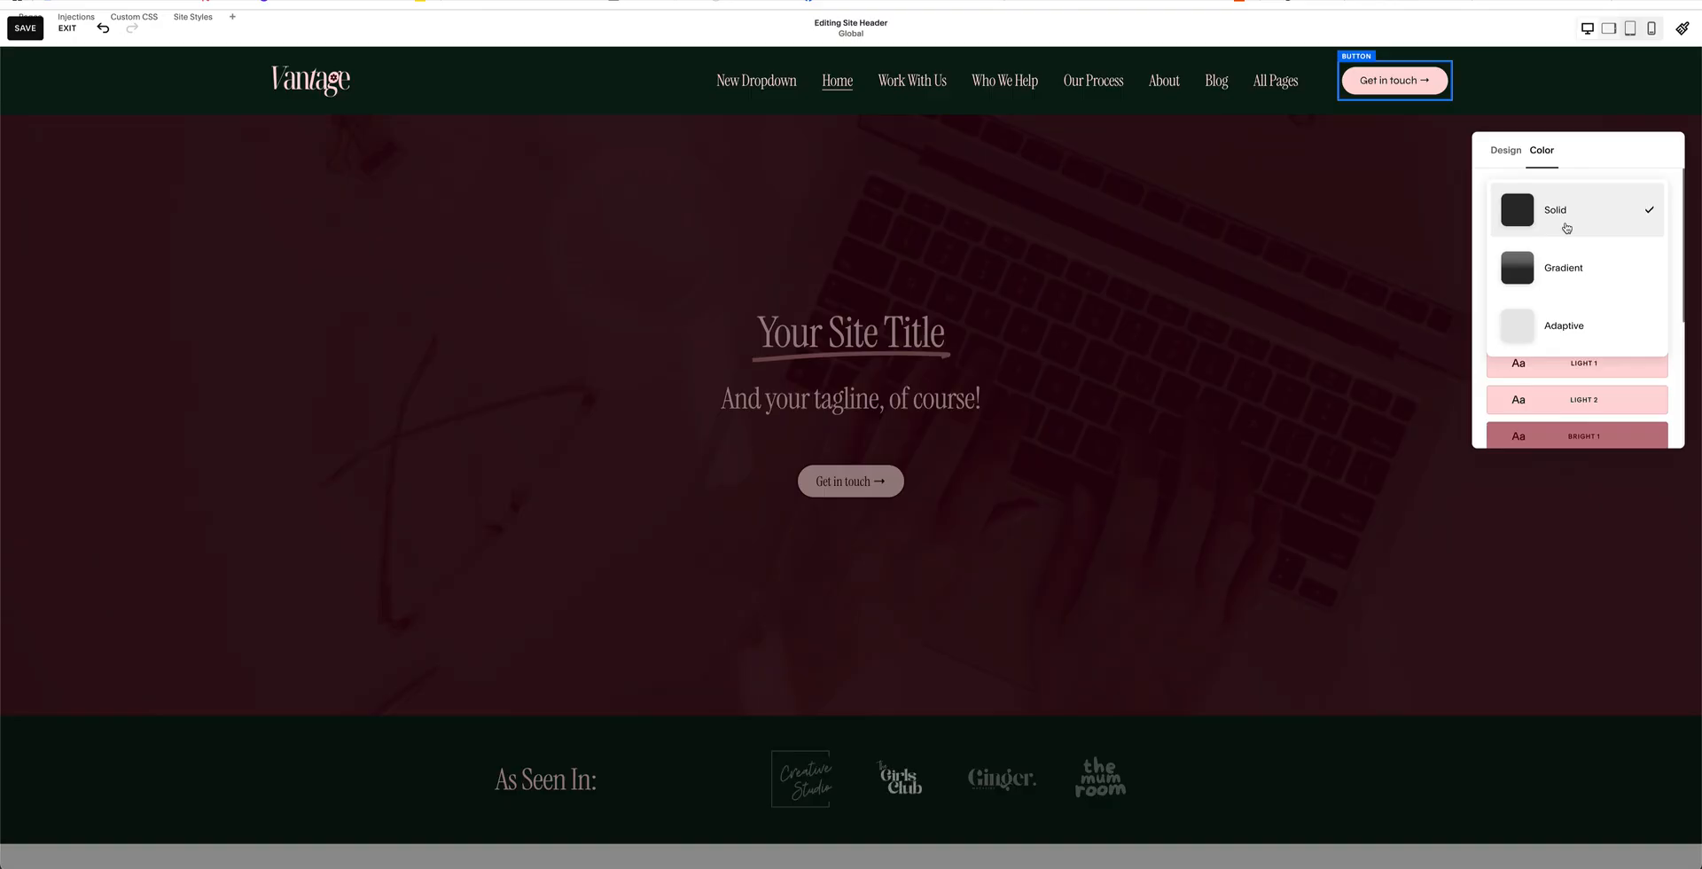
pyautogui.click(1564, 324)
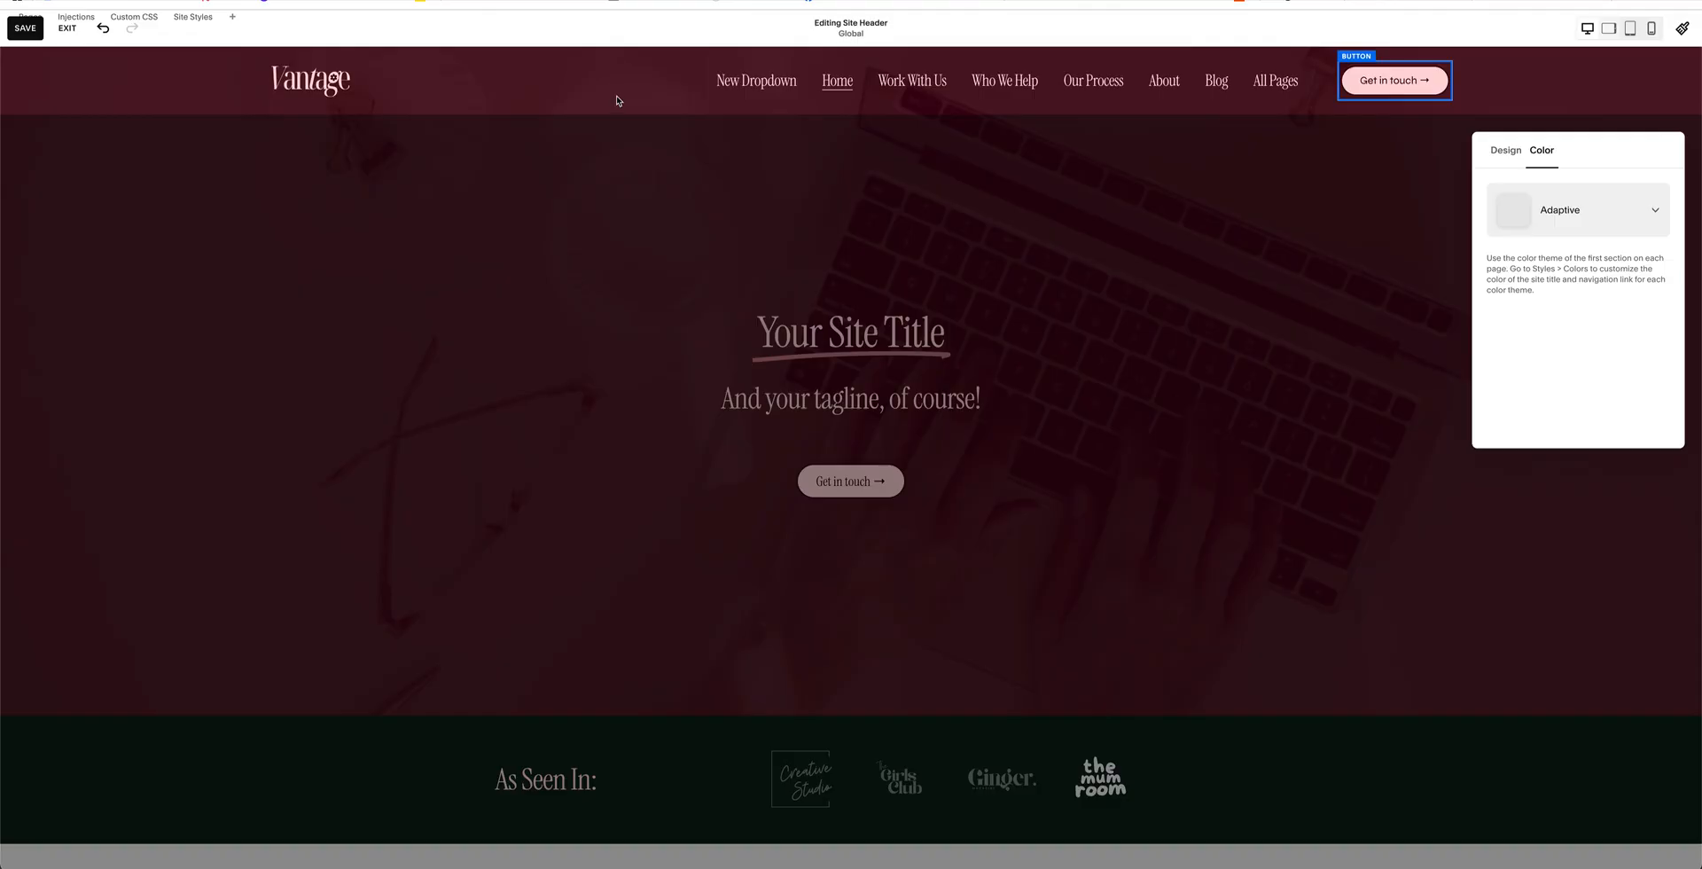
pyautogui.click(1098, 86)
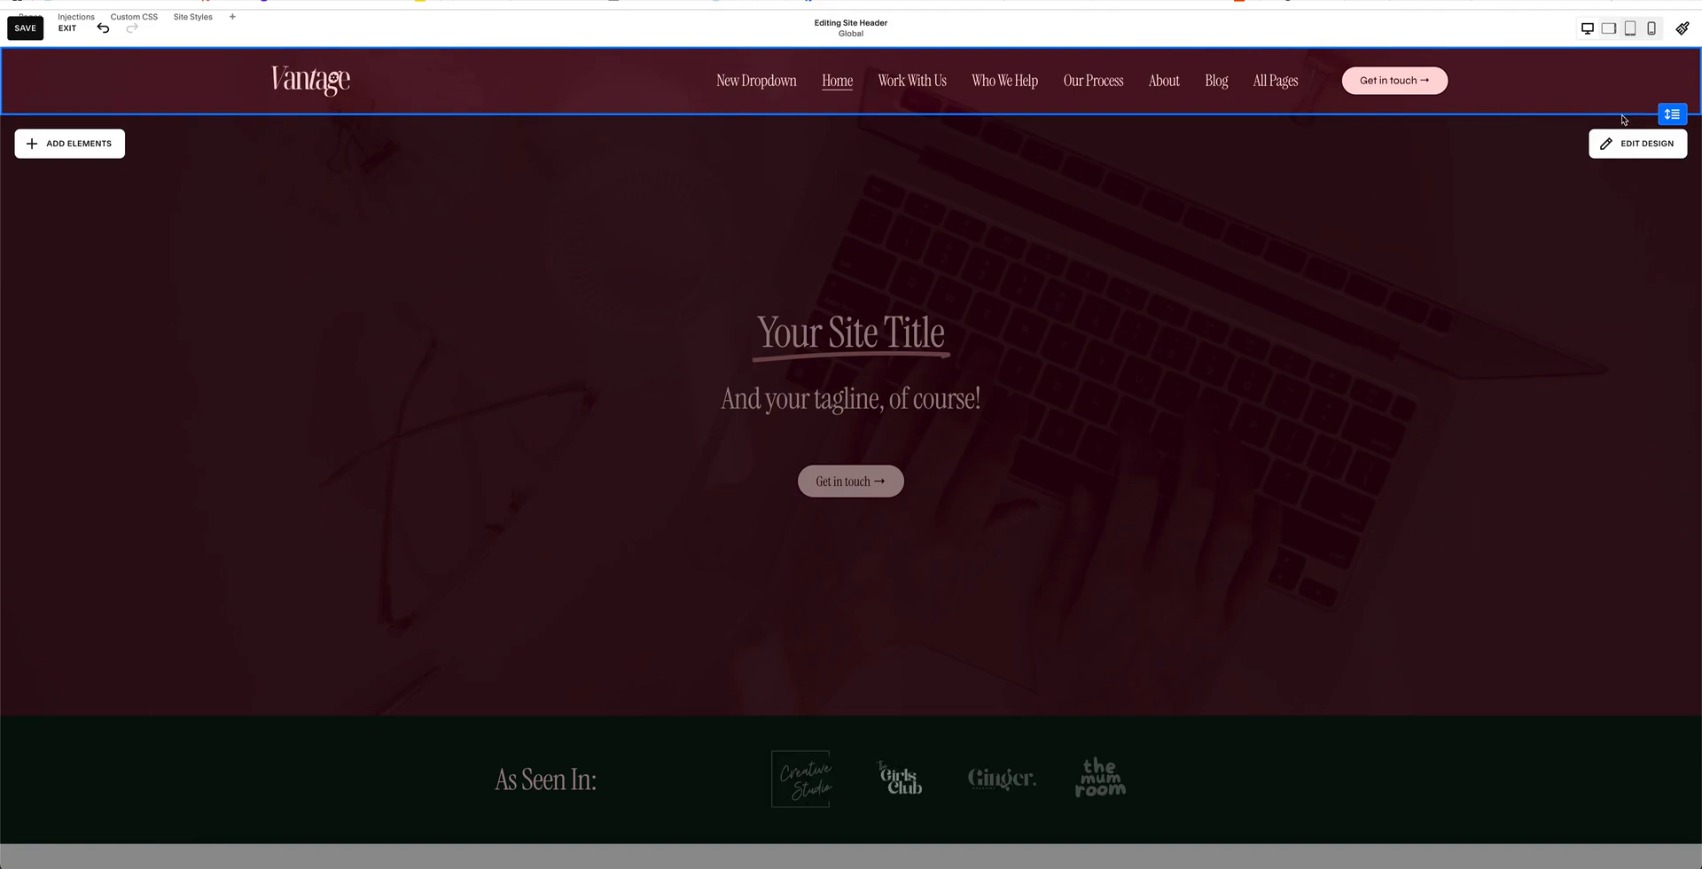
# - Try the Gradient header style with rose and dark maroon background colours, and return the background to dark green
pyautogui.click(1635, 143)
pyautogui.click(1541, 151)
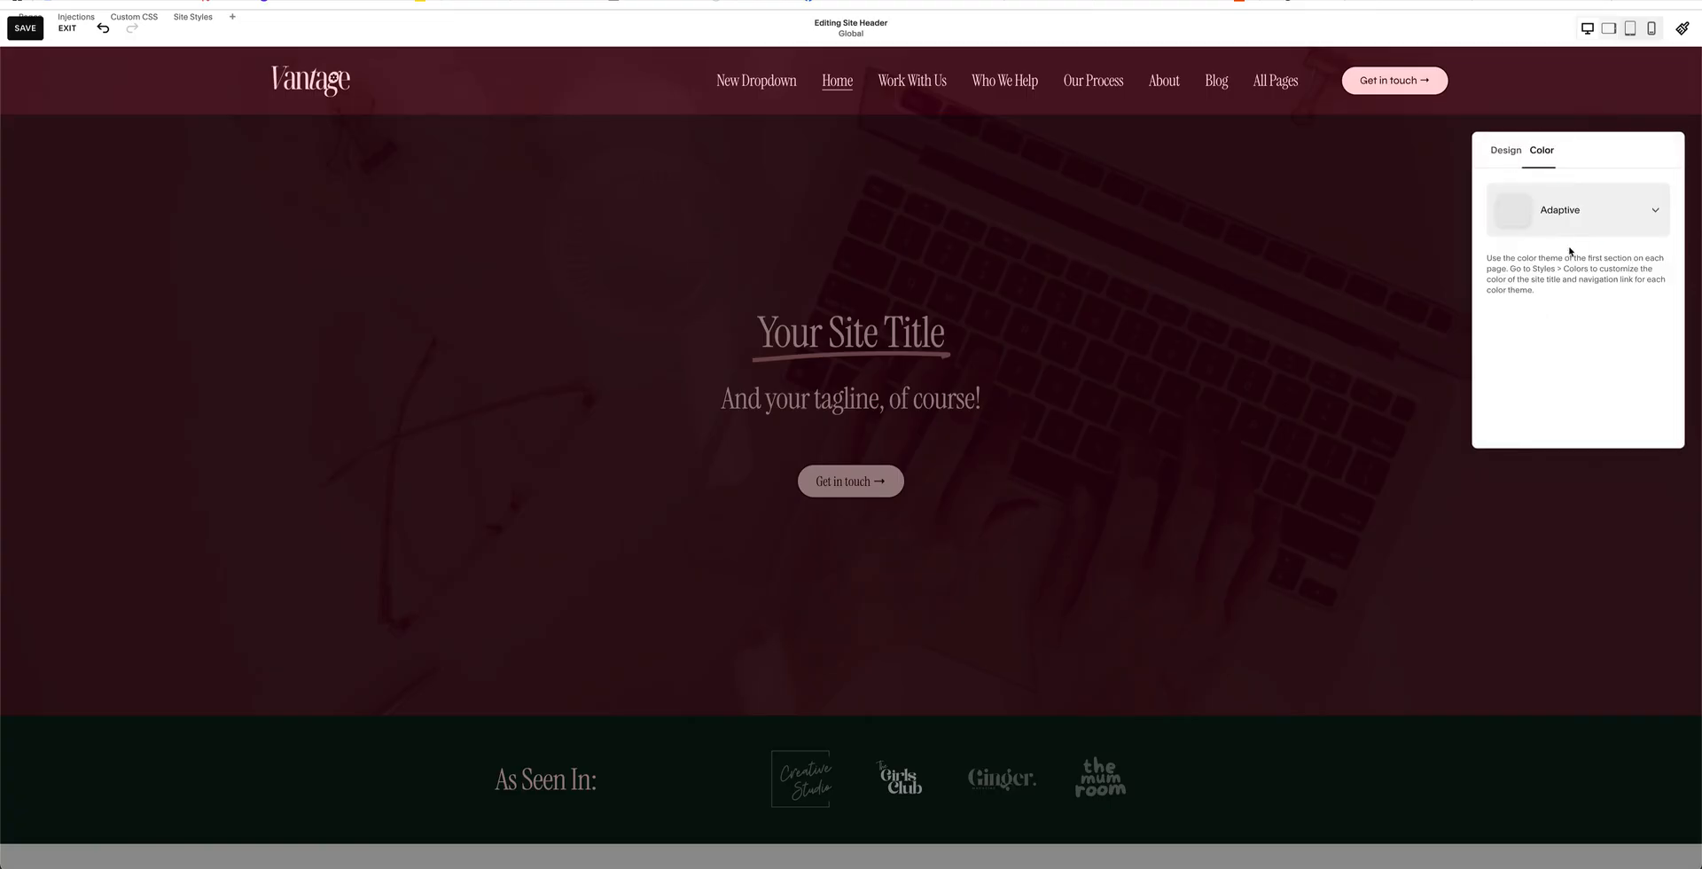
pyautogui.click(1582, 217)
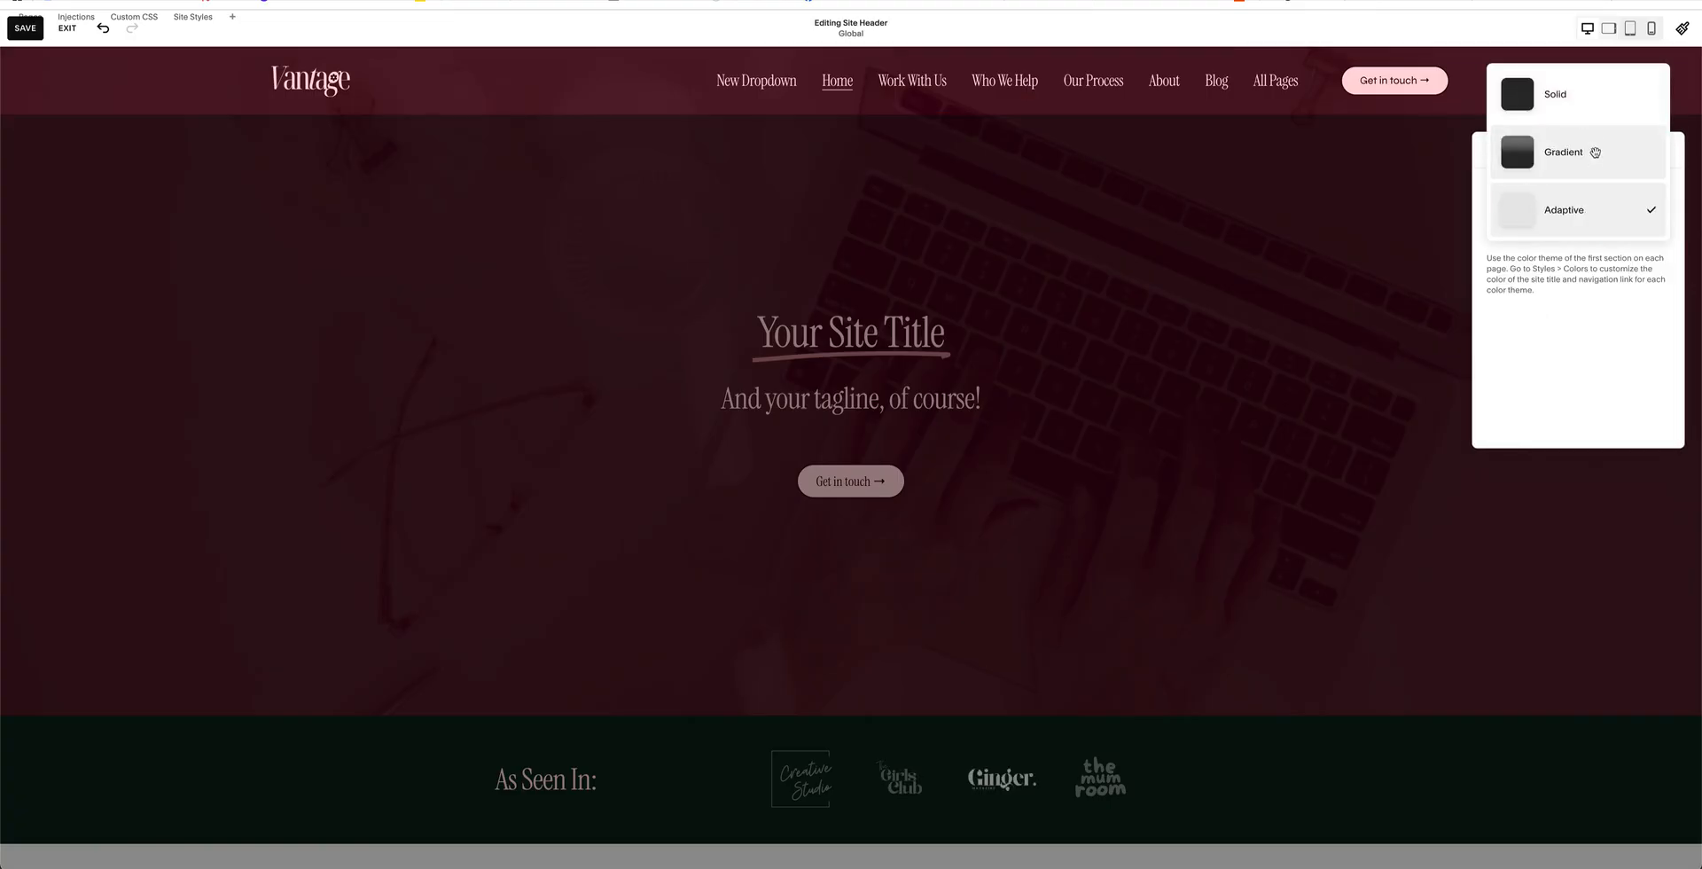
pyautogui.click(1595, 153)
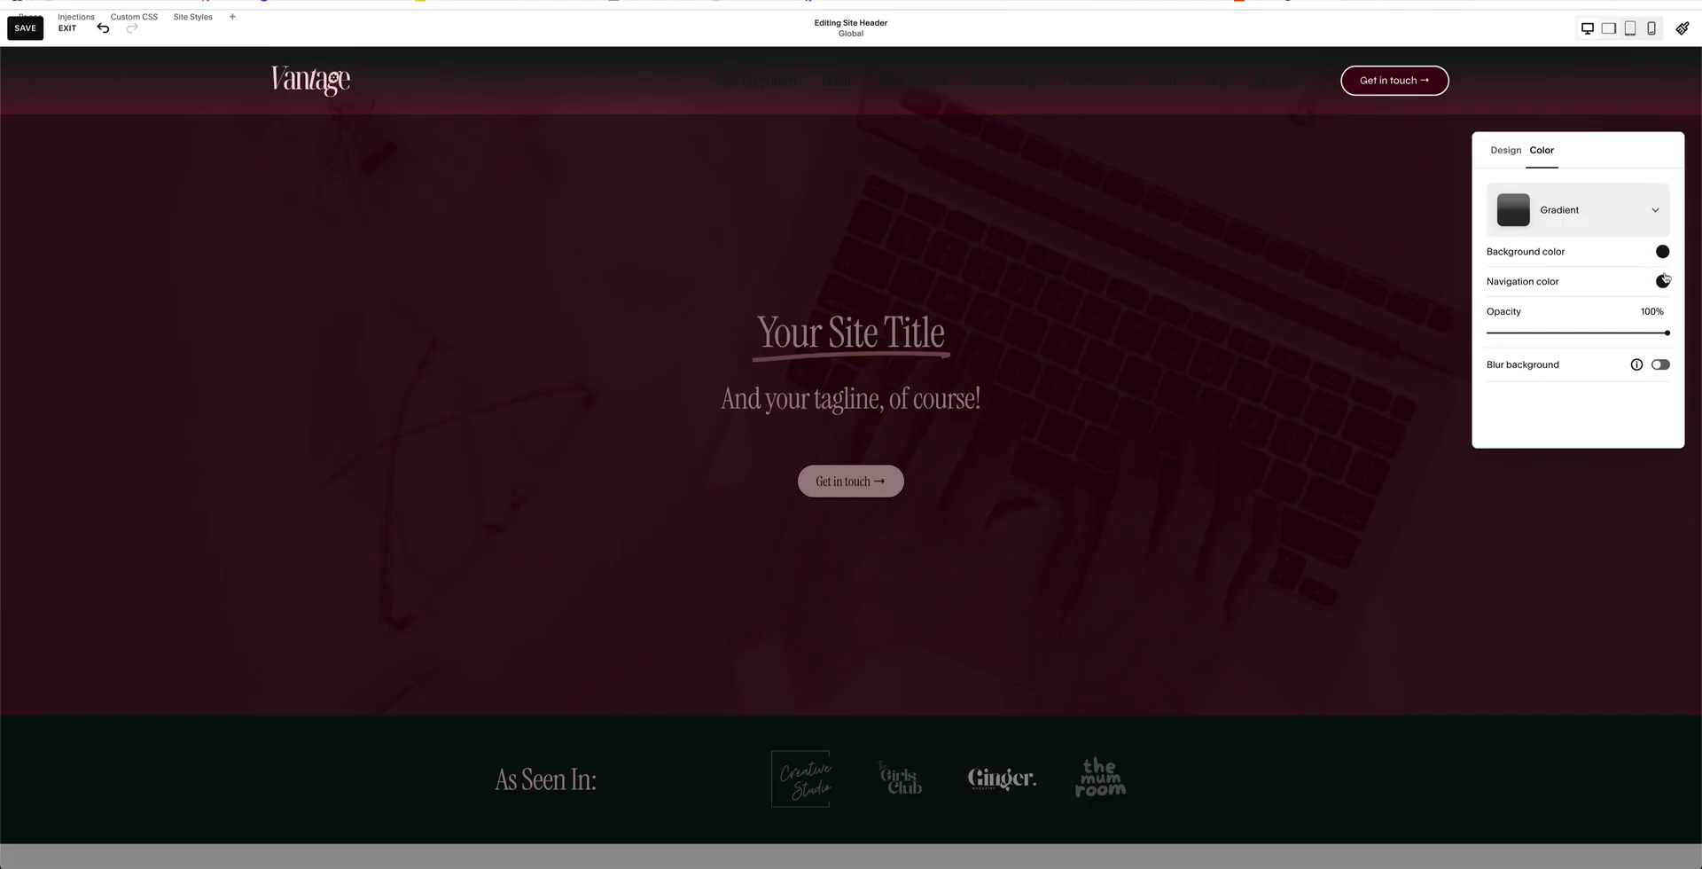
pyautogui.click(1663, 252)
pyautogui.click(1596, 222)
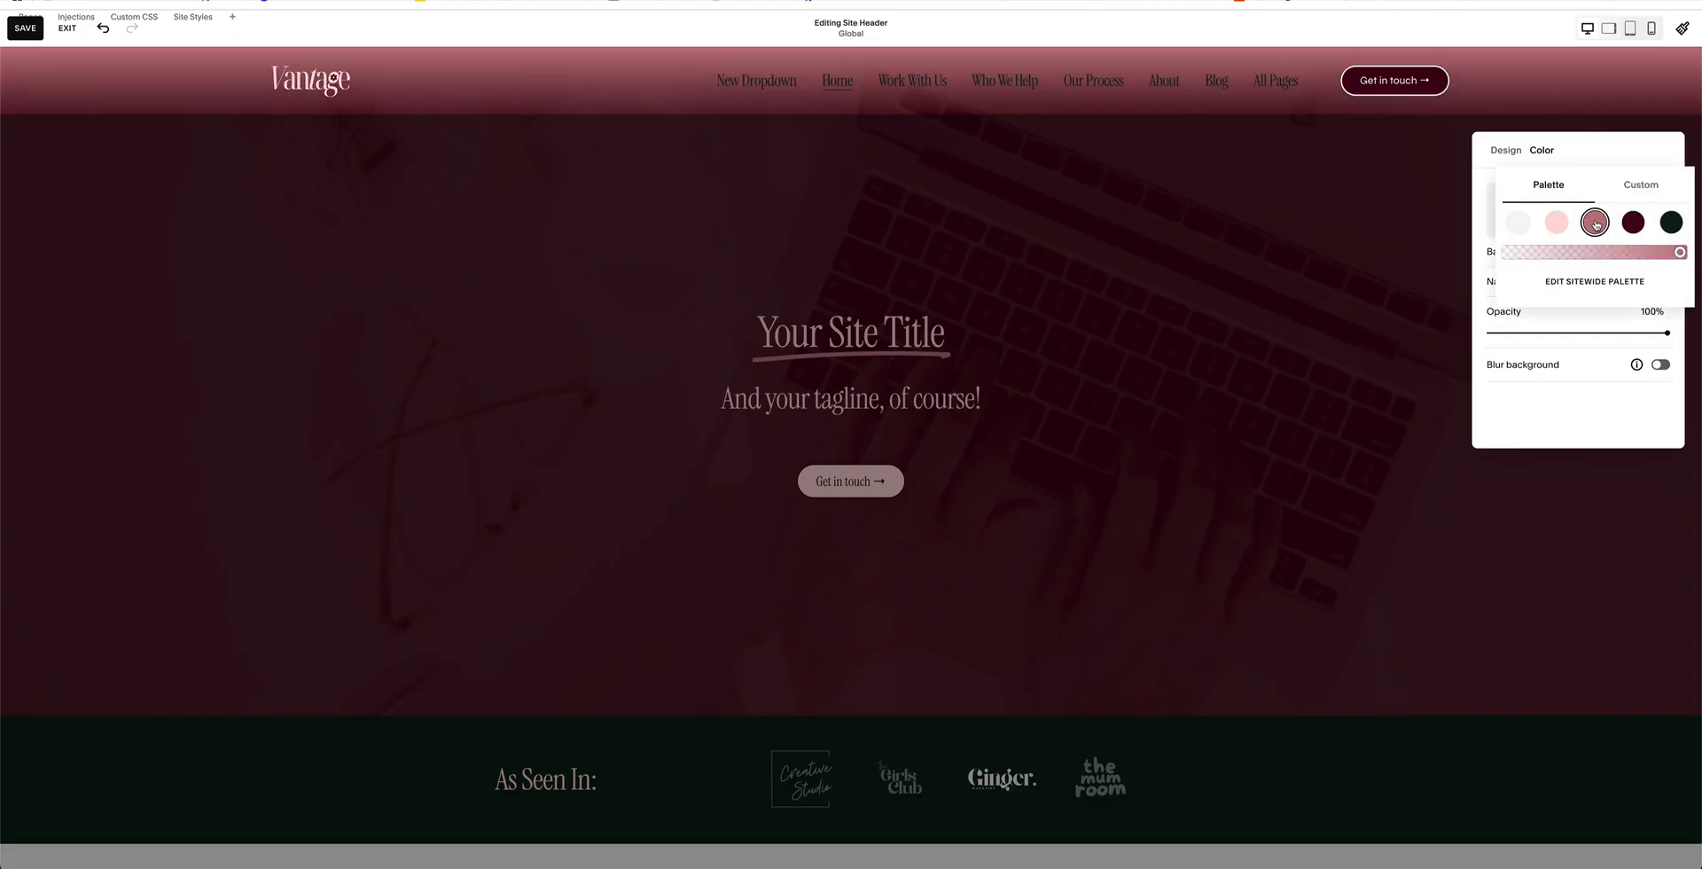
pyautogui.click(1634, 222)
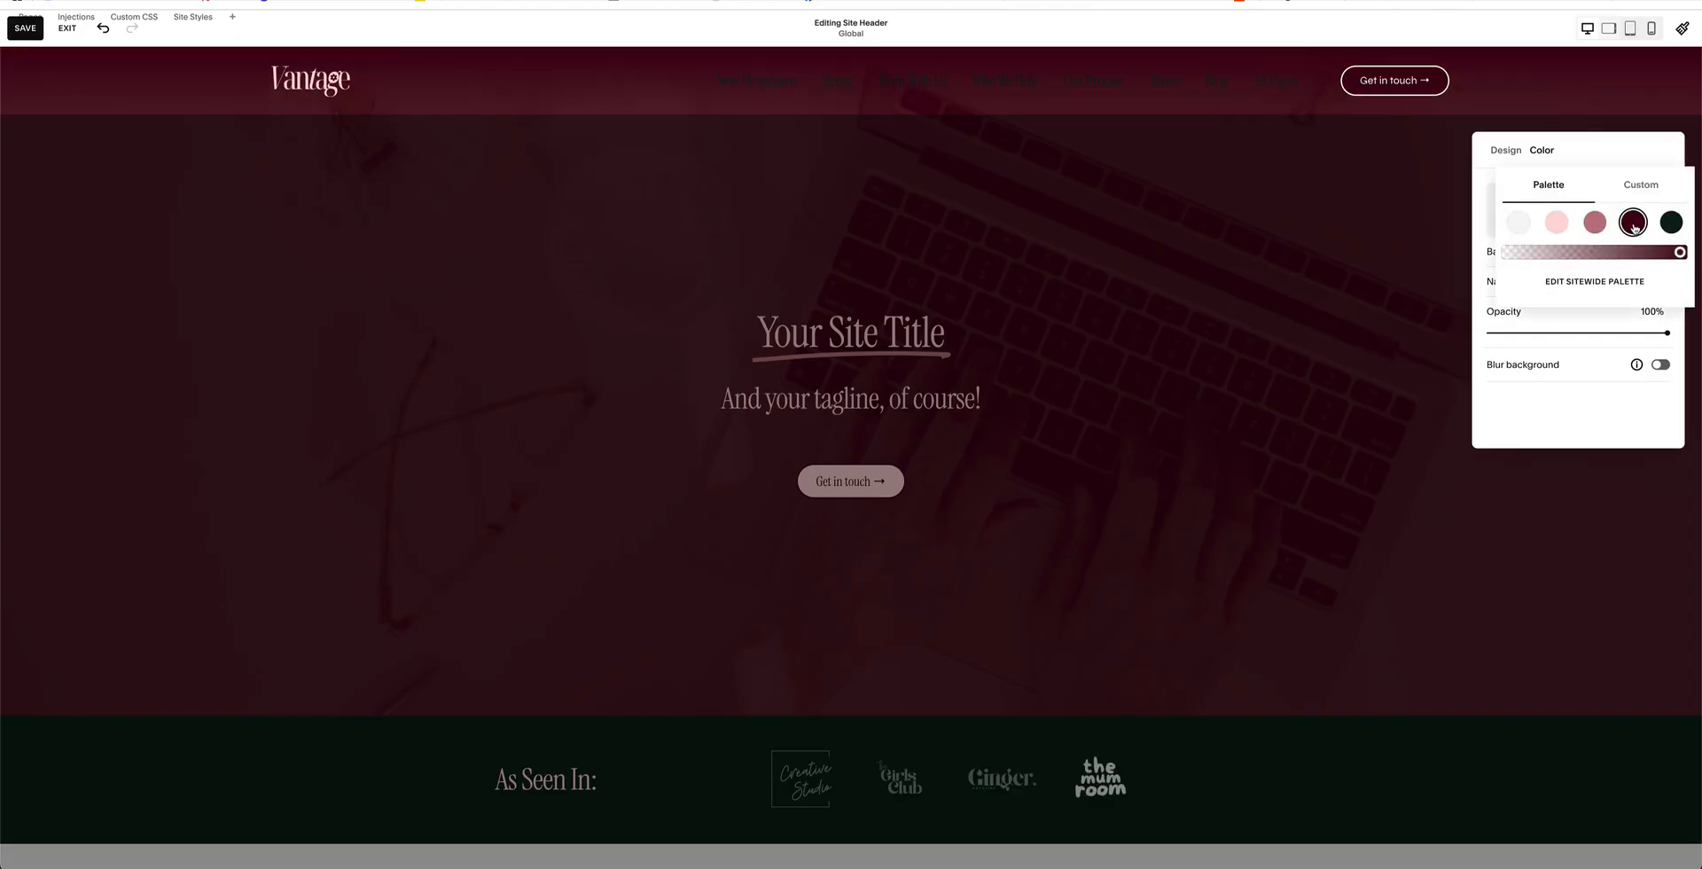
pyautogui.click(1663, 225)
pyautogui.click(1509, 182)
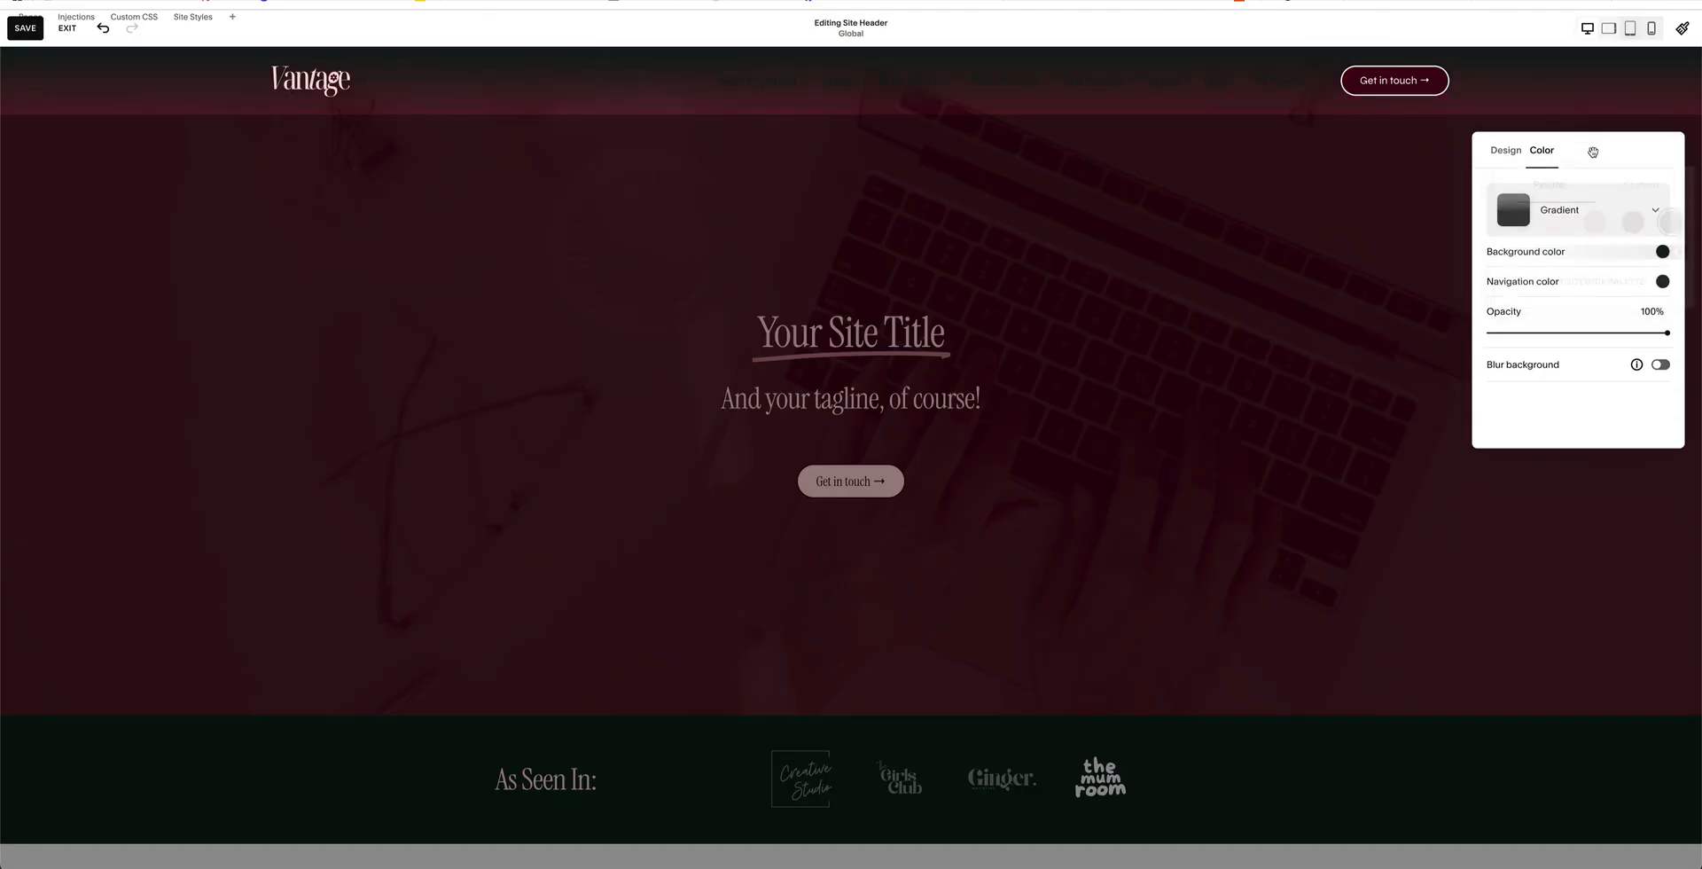
# - Set the header's colour style to Solid, trying a dark maroon background before choosing the rose palette colour
pyautogui.click(1585, 222)
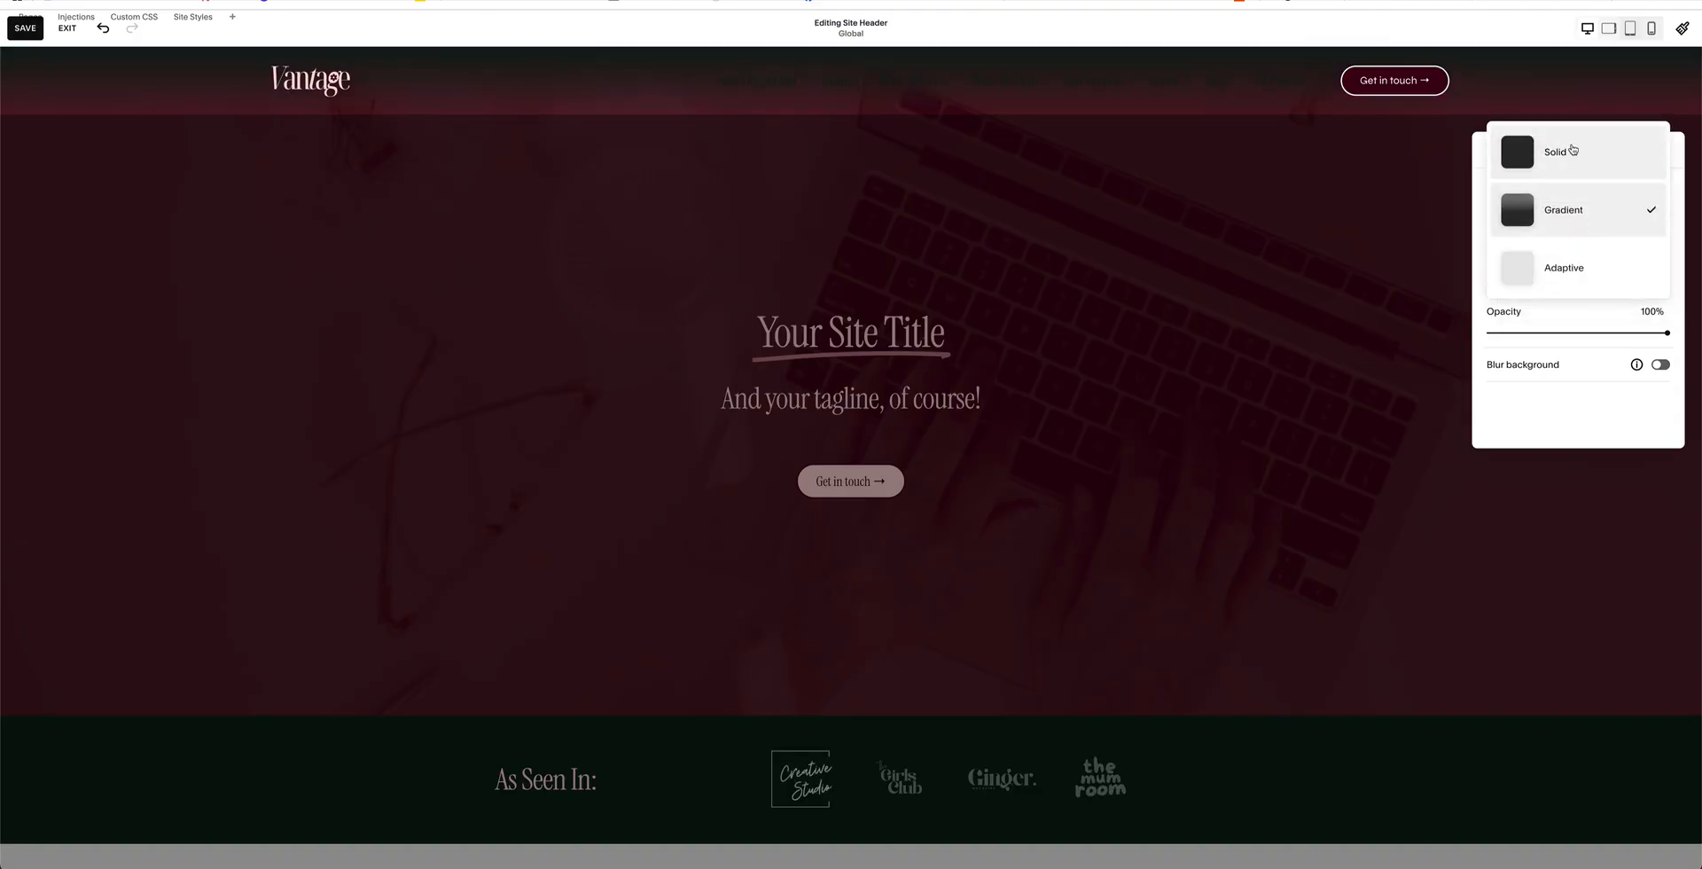
pyautogui.click(1573, 150)
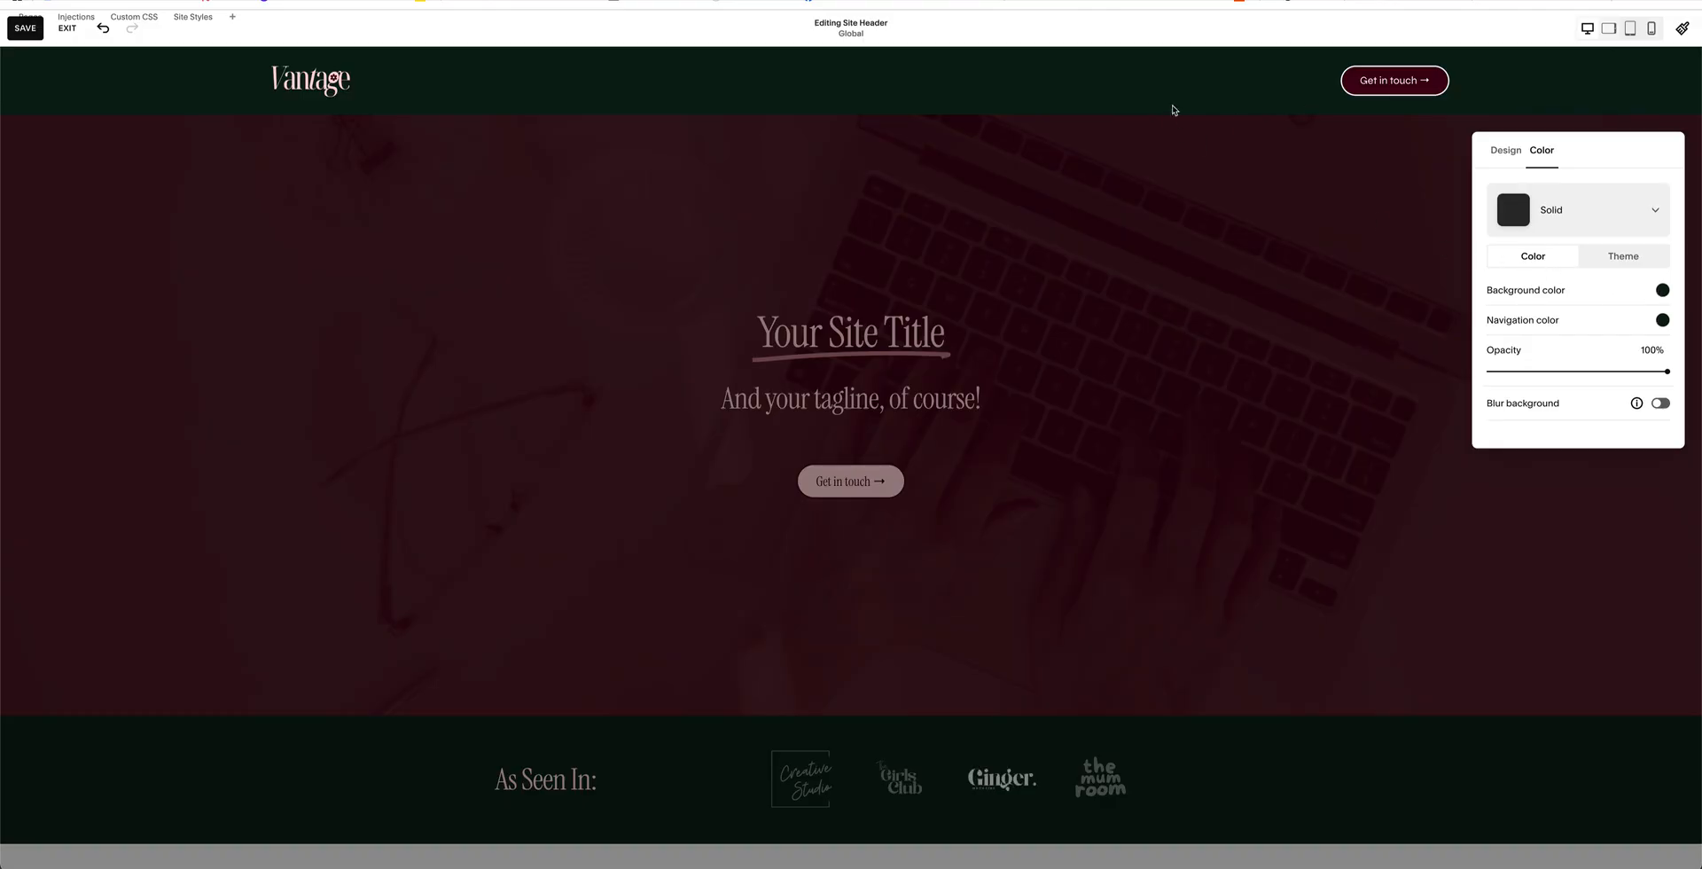
pyautogui.click(1661, 293)
pyautogui.click(1633, 261)
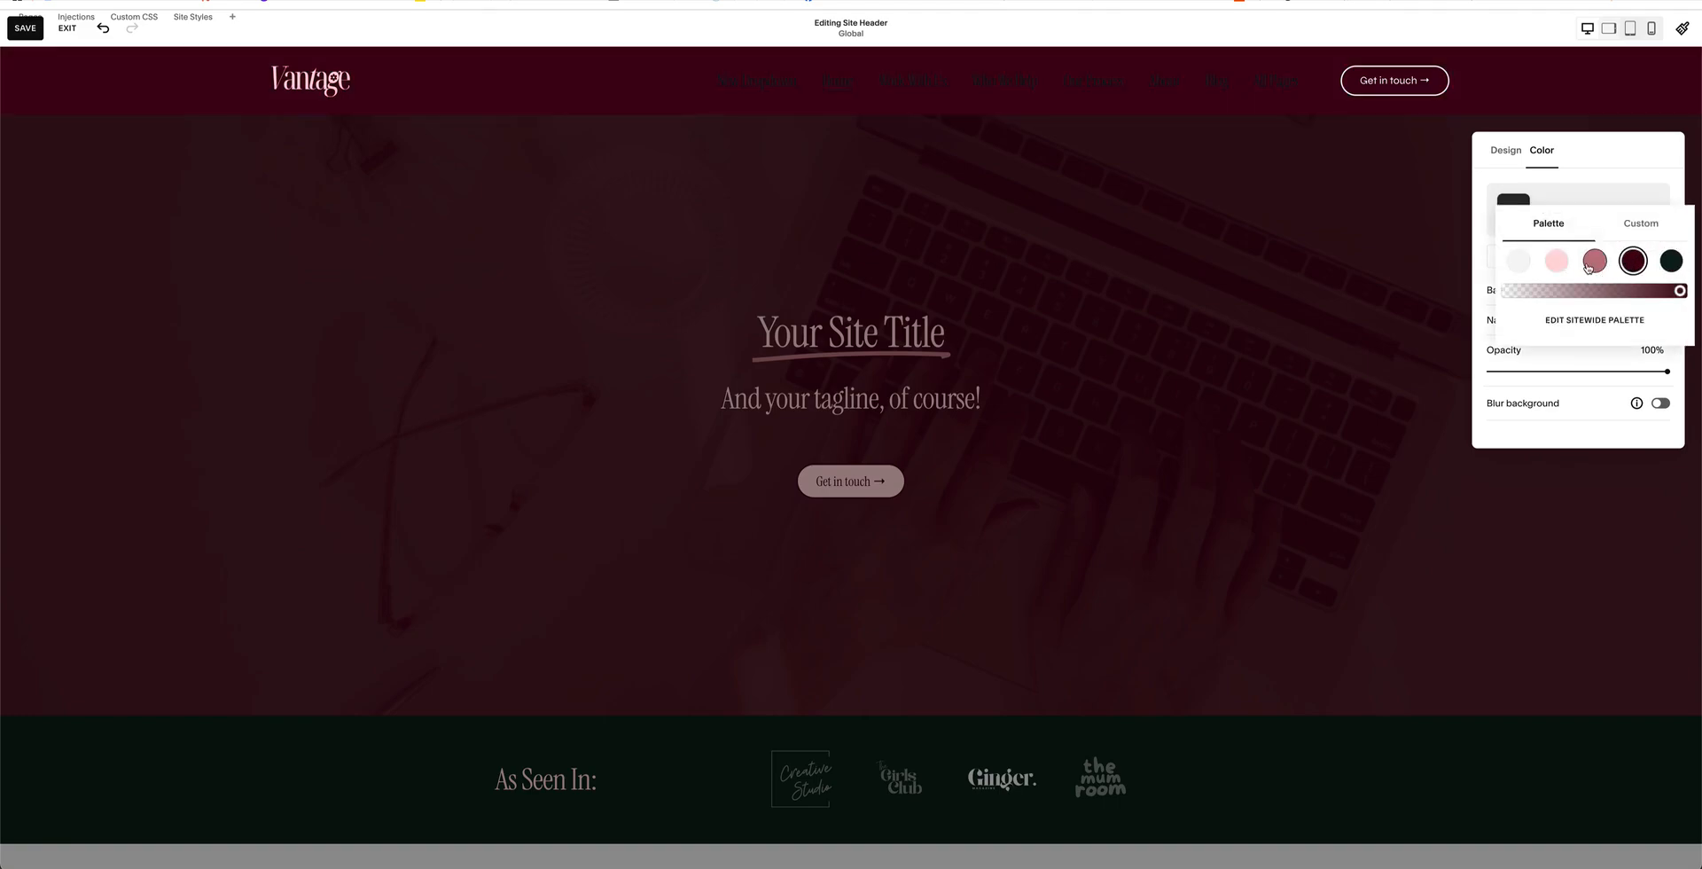
pyautogui.click(1591, 264)
pyautogui.click(1653, 167)
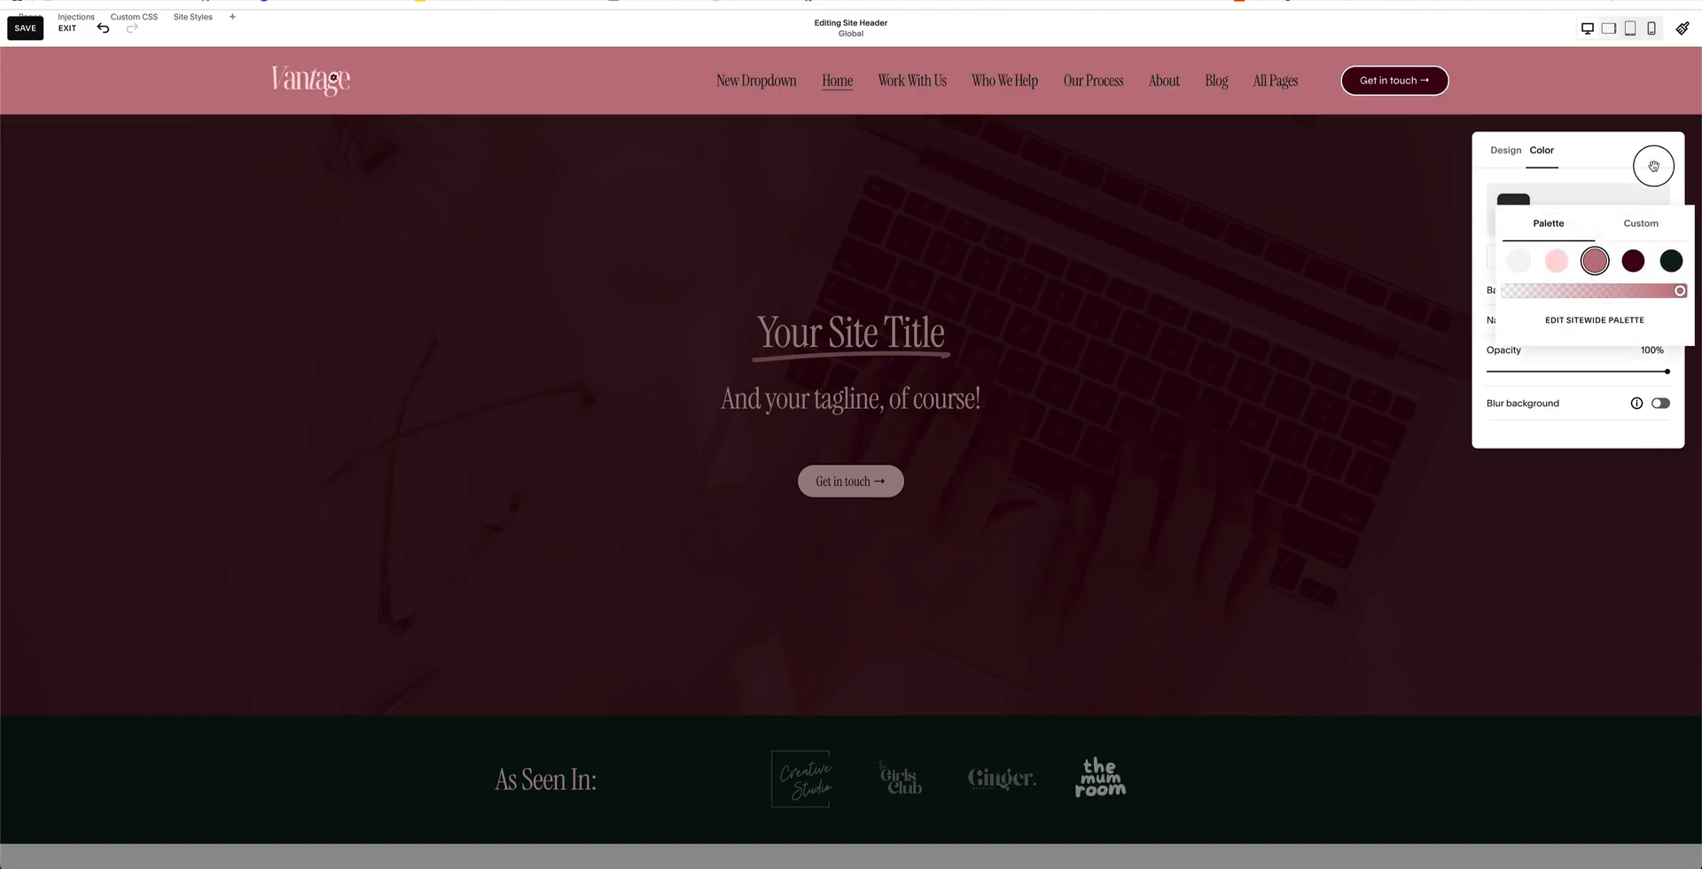
# - Try dark palette colours for the header's navigation text and settle on off-white
pyautogui.click(1659, 319)
pyautogui.click(1635, 296)
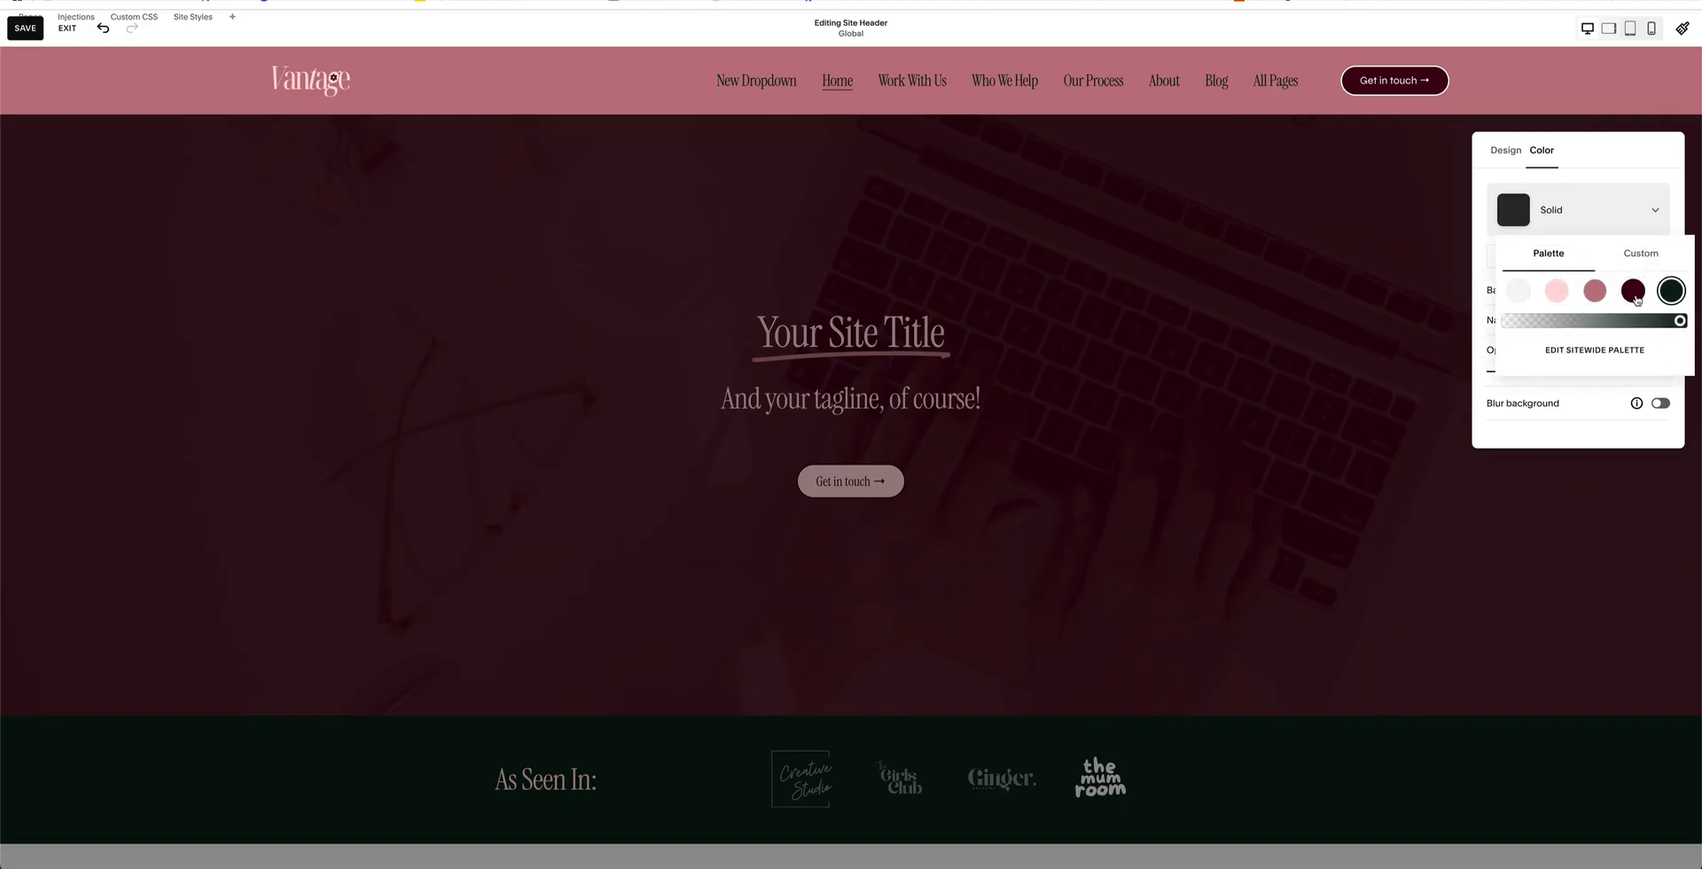
pyautogui.click(1674, 294)
pyautogui.click(1520, 294)
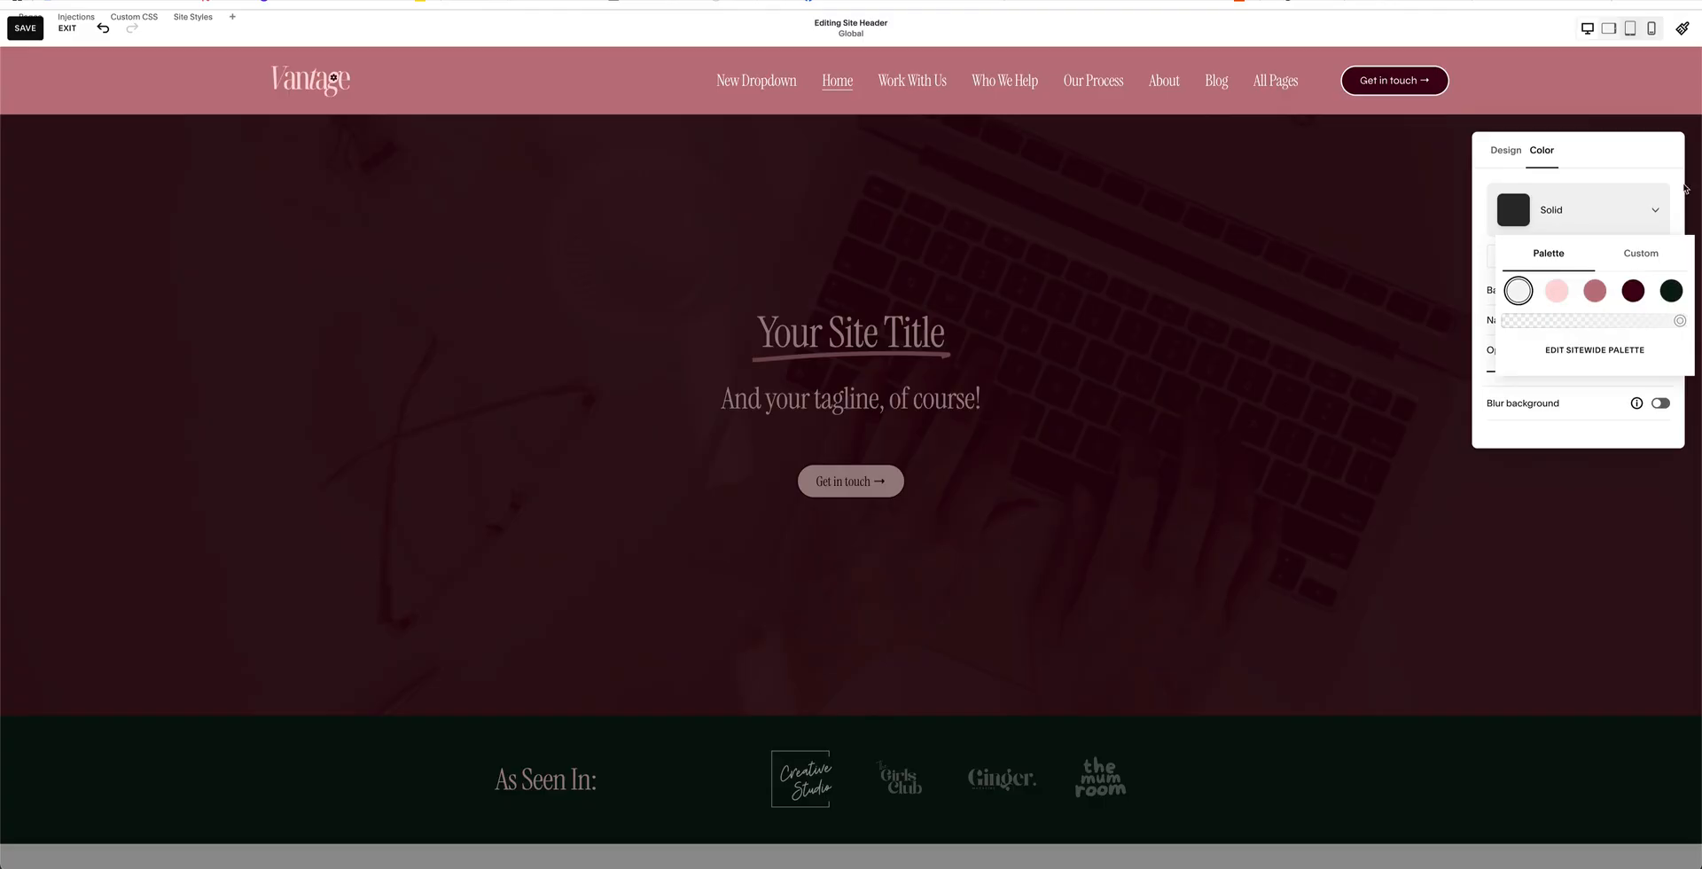
pyautogui.click(1684, 188)
# - Try header background opacities of 55% and 77%, and restore it to 100%
pyautogui.moveTo(1662, 371); pyautogui.dragTo(1586, 371)
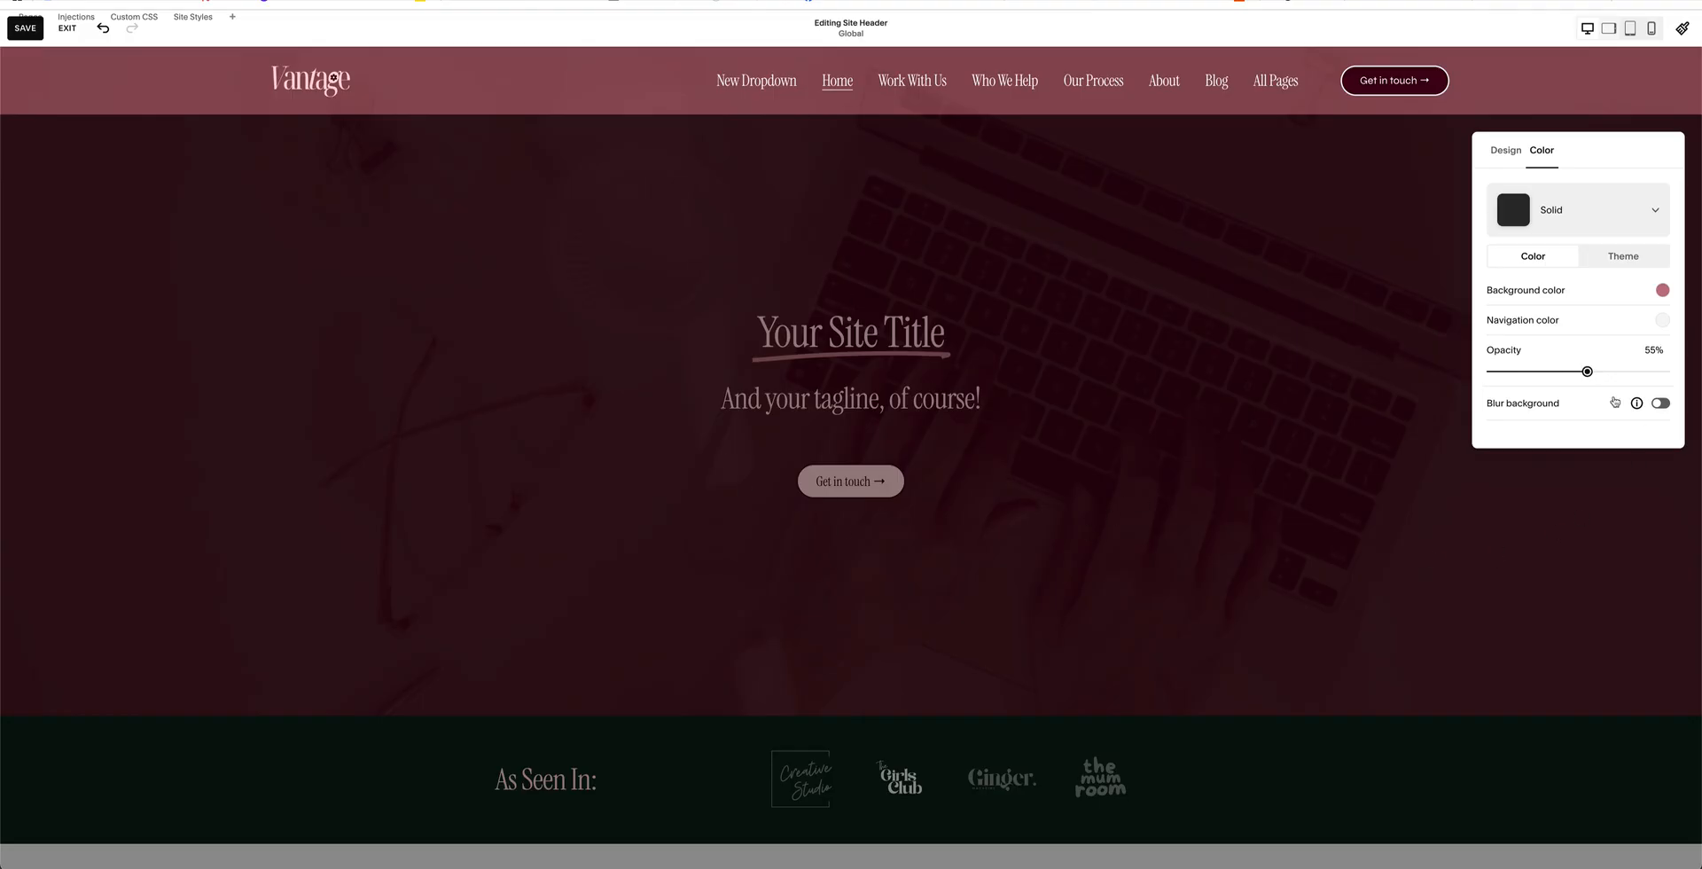
pyautogui.moveTo(1587, 372); pyautogui.dragTo(1626, 371)
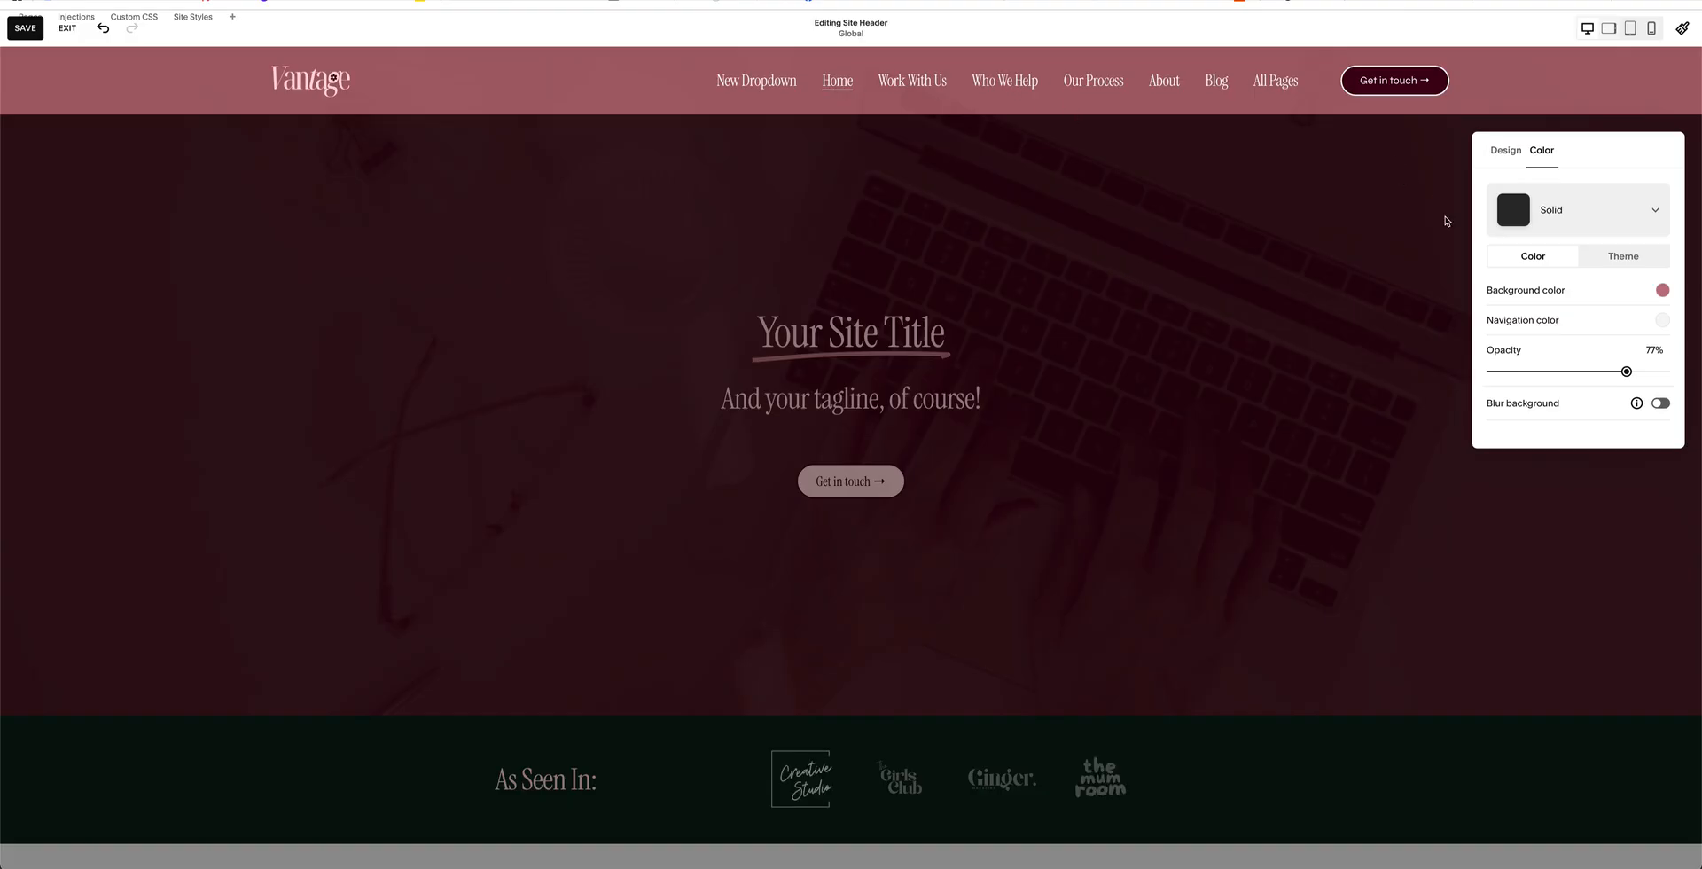
pyautogui.moveTo(1625, 372); pyautogui.dragTo(1666, 372)
# - Try the header's background blur at 44% opacity, then restore 100% opacity and disable the blur
pyautogui.click(1658, 405)
pyautogui.moveTo(1664, 371); pyautogui.dragTo(1566, 370)
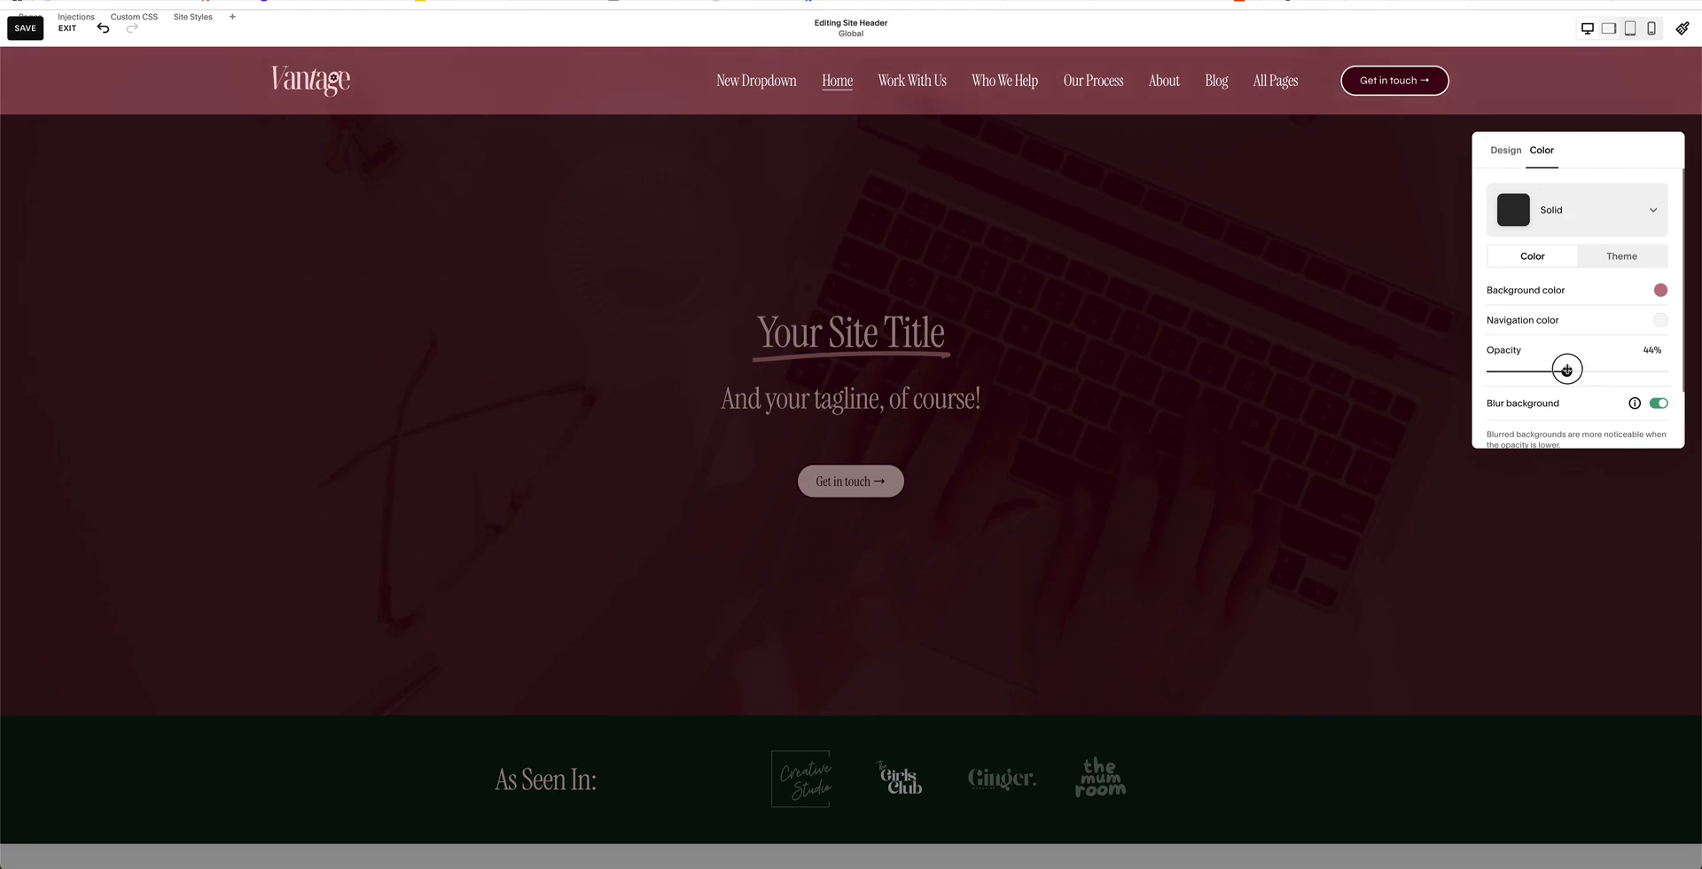
pyautogui.scroll(-1, 1567, 371)
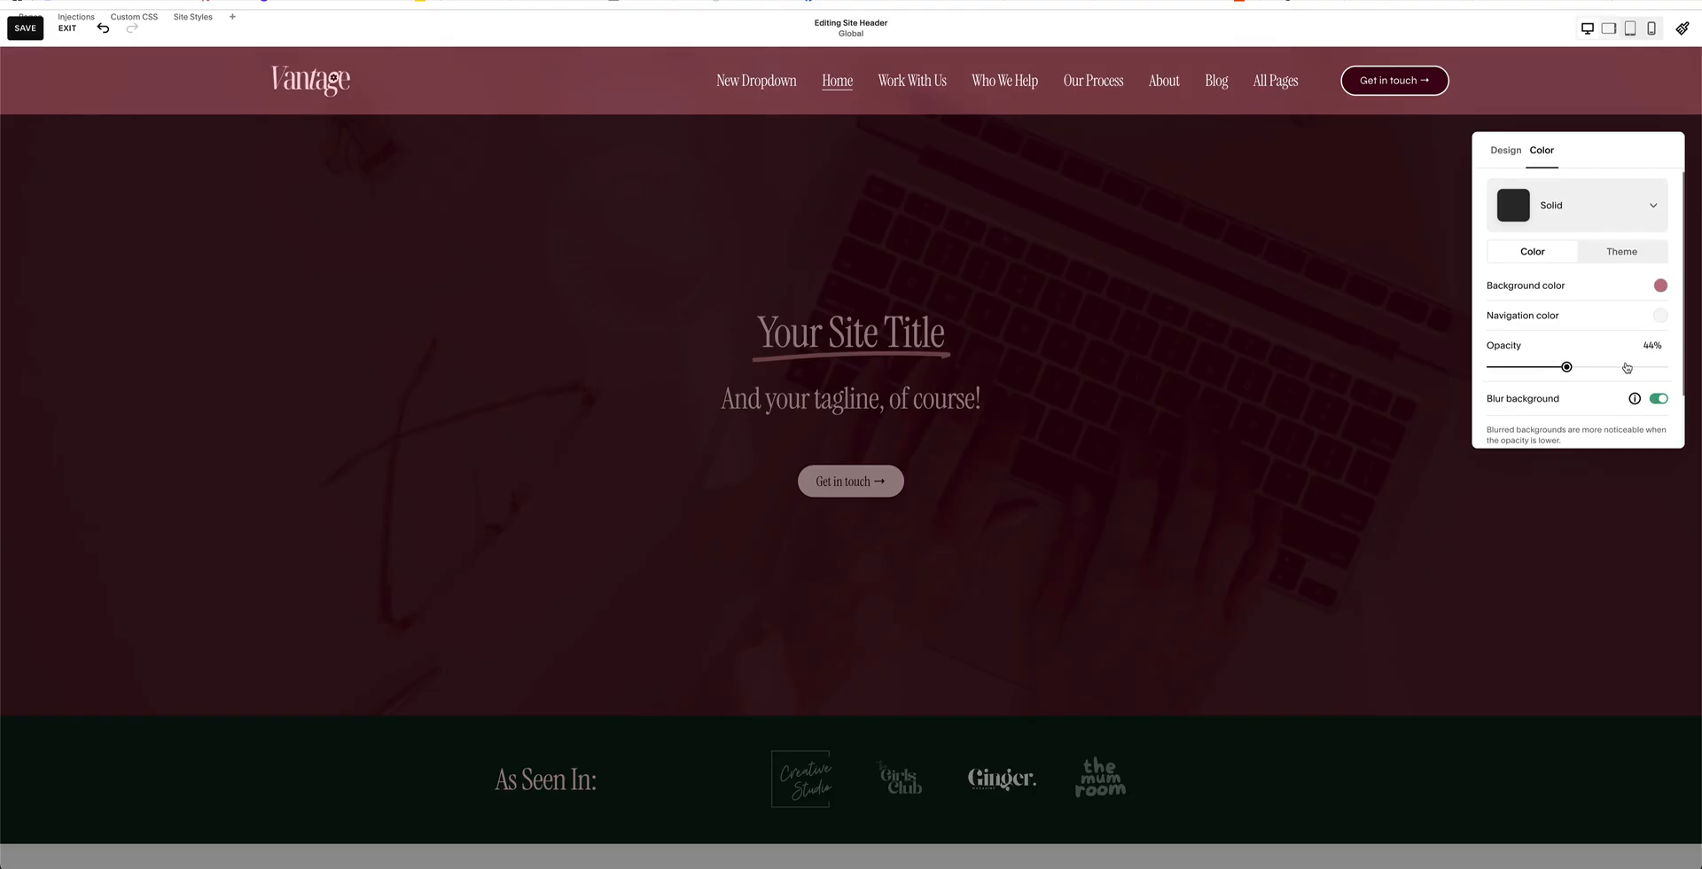
pyautogui.moveTo(1566, 367); pyautogui.dragTo(1665, 367)
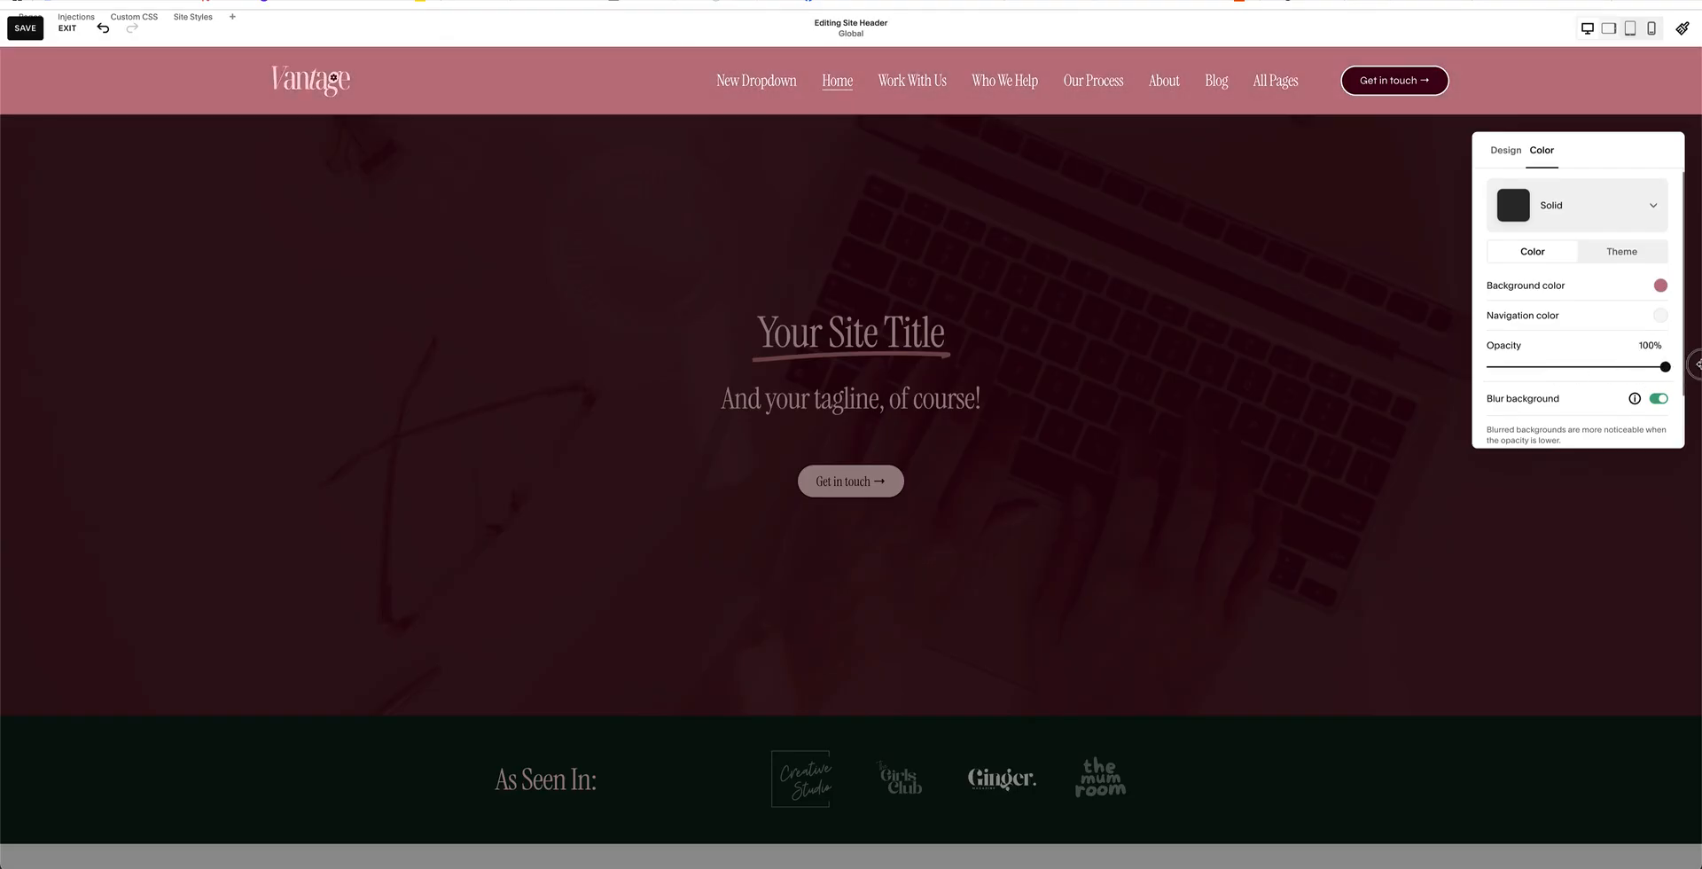
pyautogui.scroll(-3, 1604, 370)
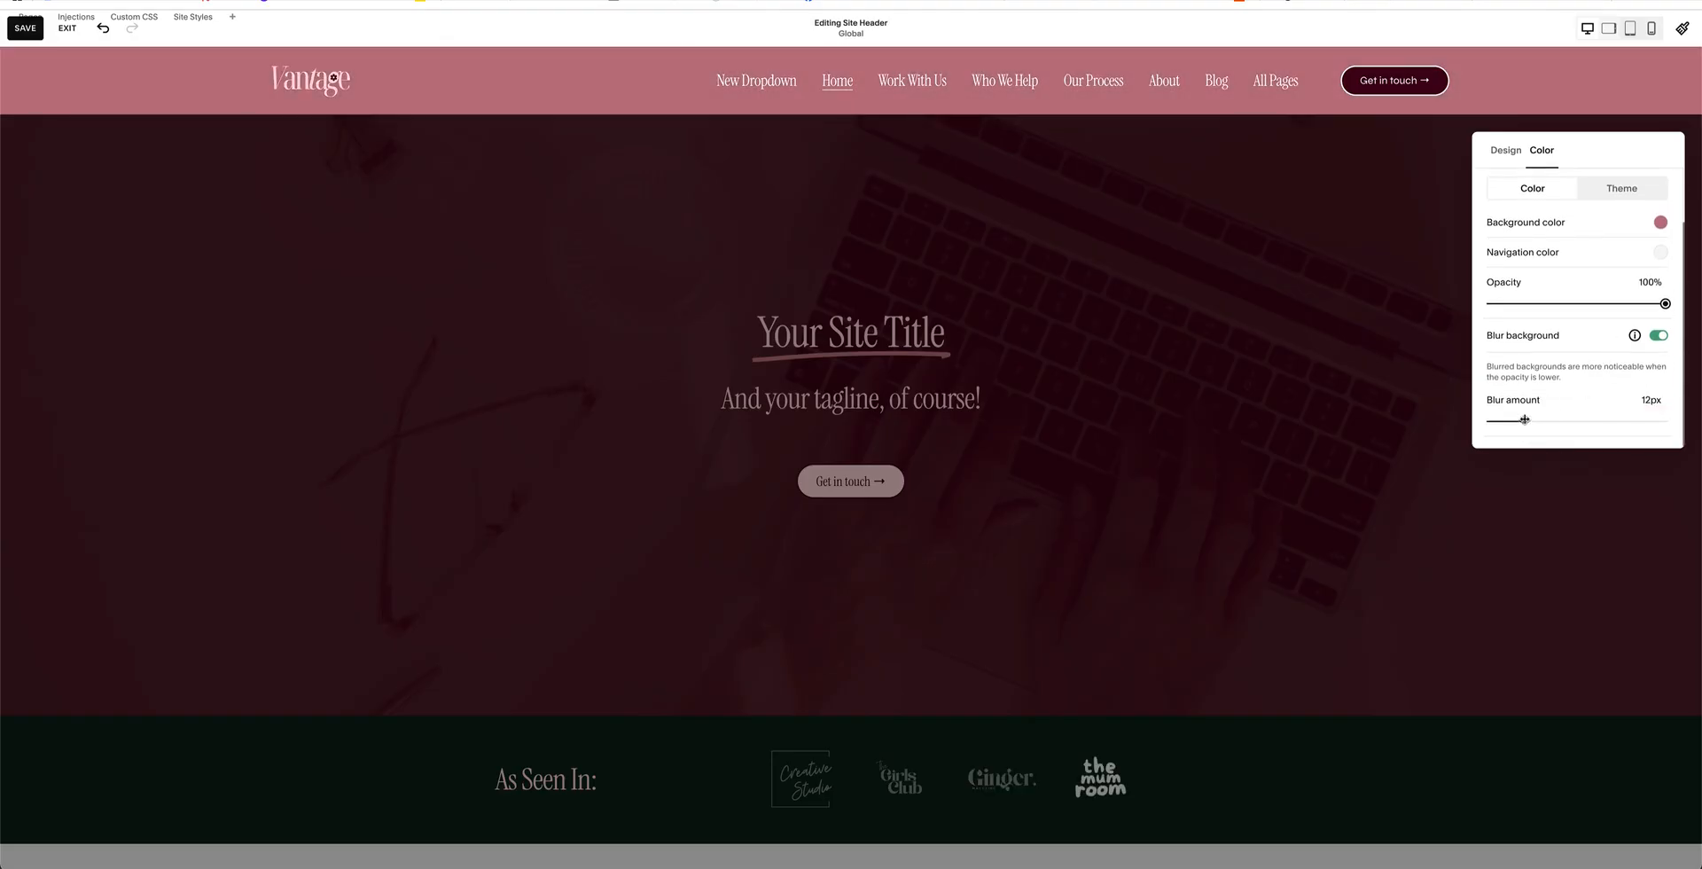
pyautogui.click(1660, 335)
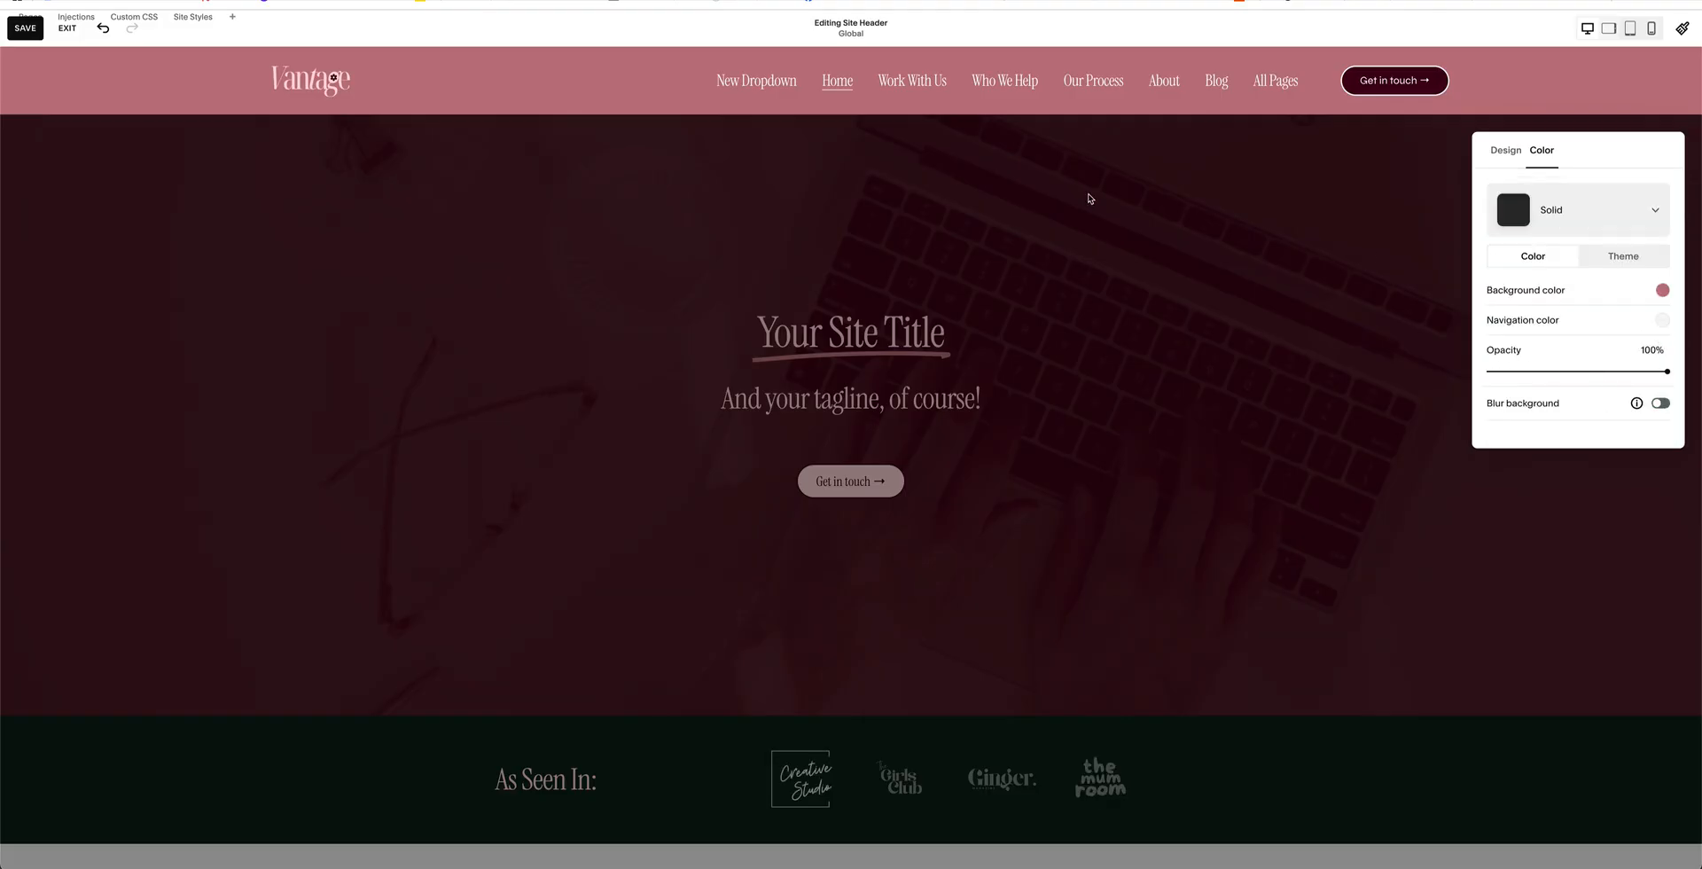
# - Colour the solid header with a preset theme, trying Darkest 1 and settling on Darkest 2
pyautogui.click(1621, 259)
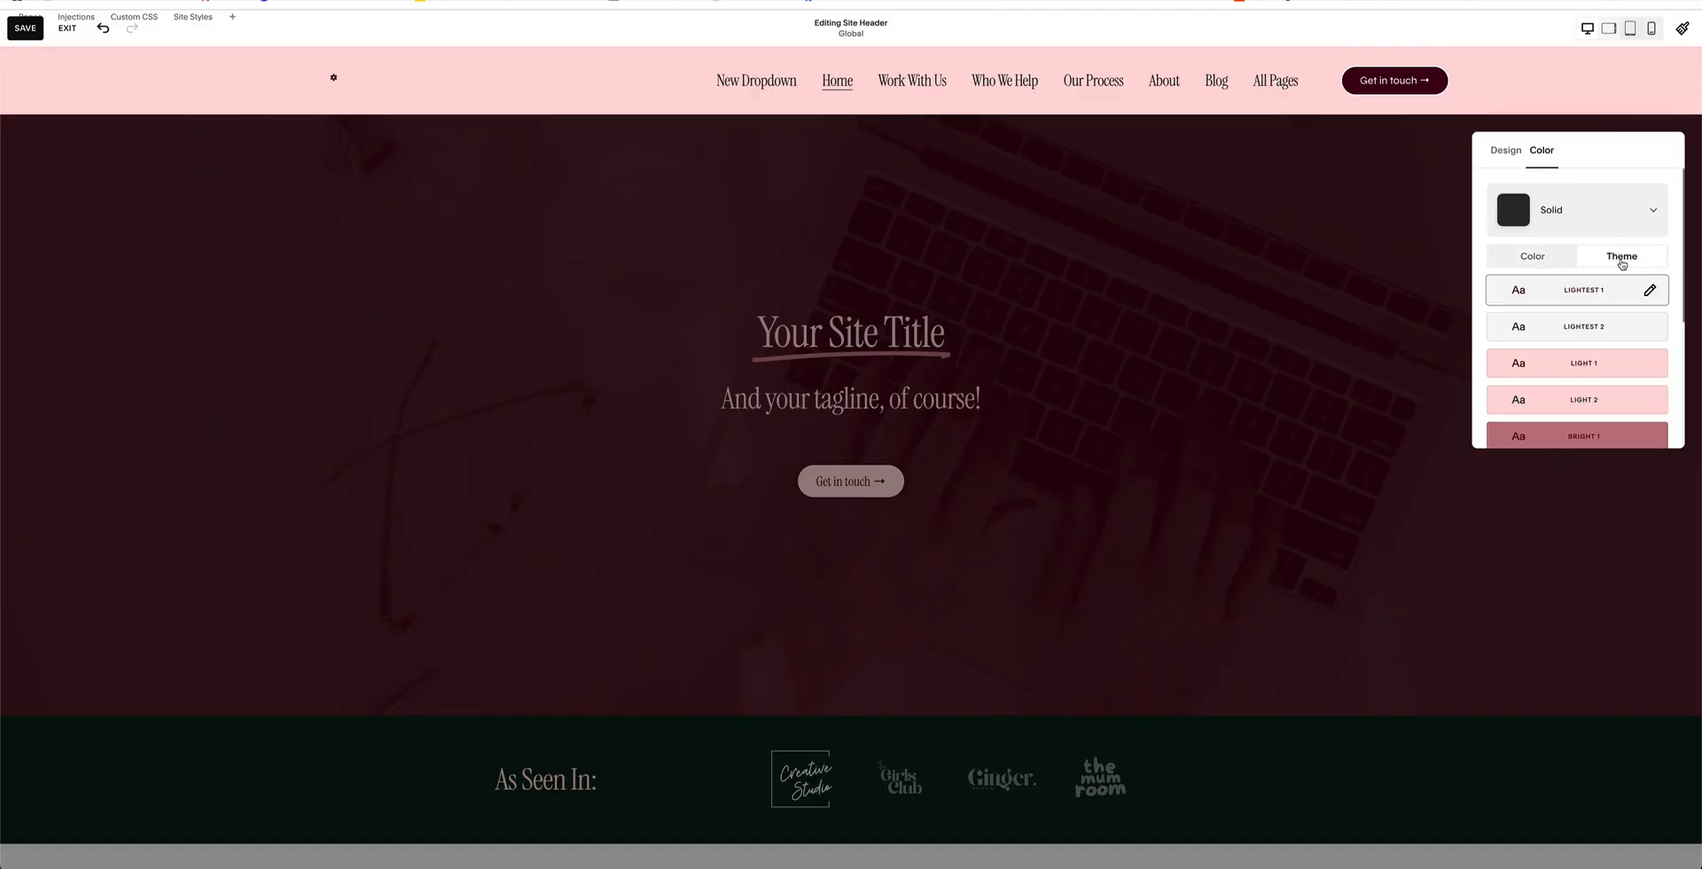
pyautogui.scroll(-5, 1628, 326)
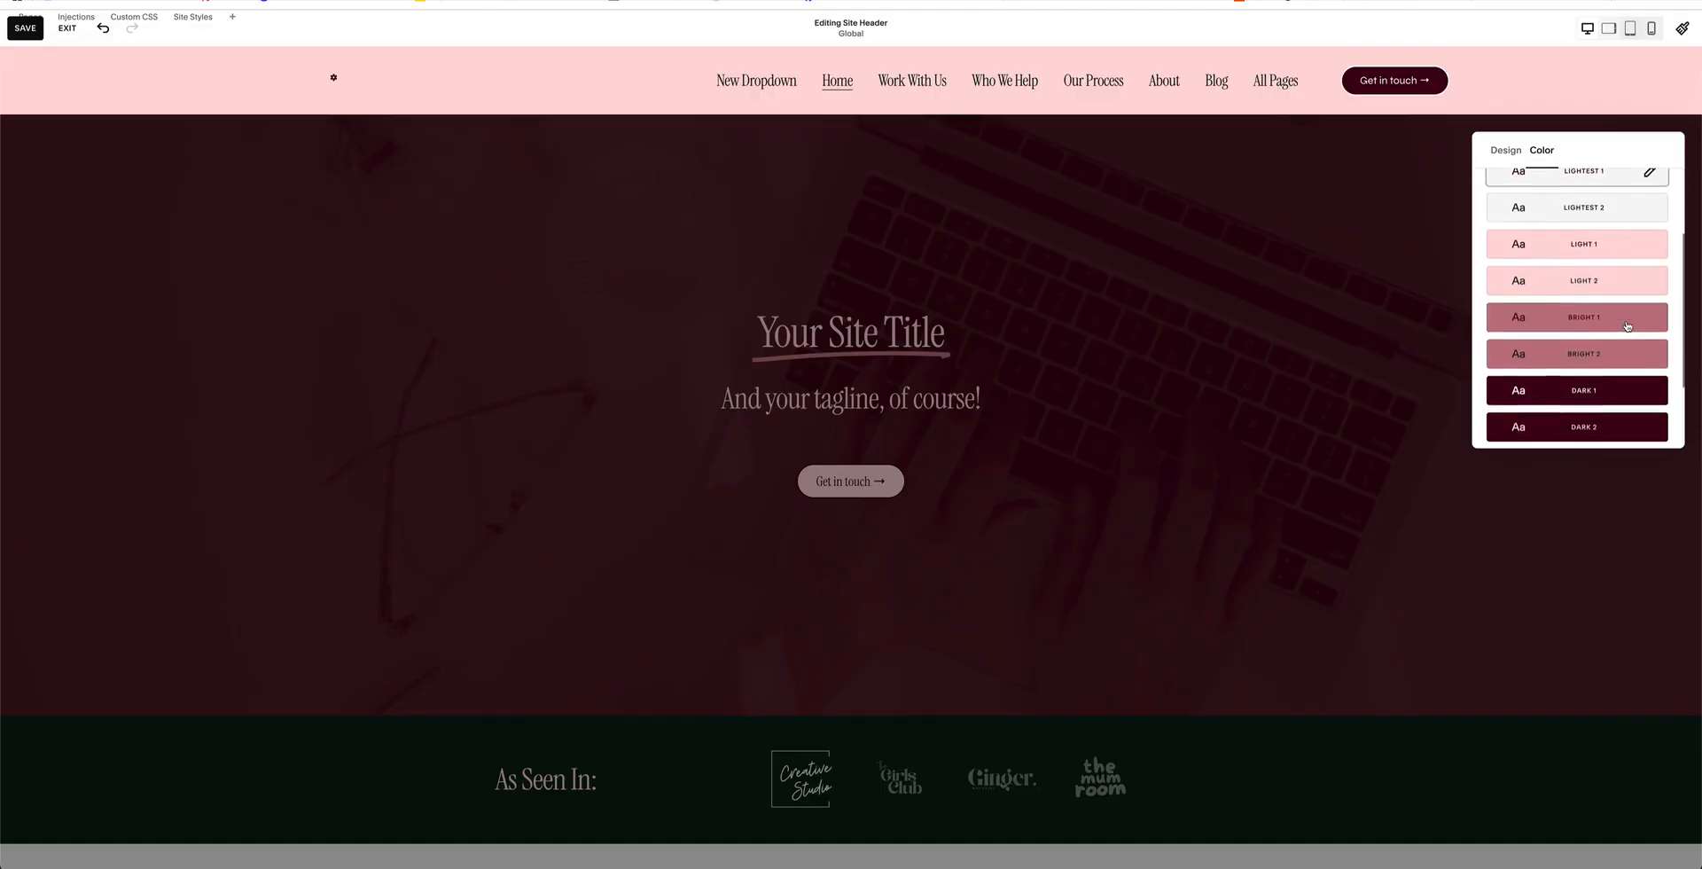
pyautogui.click(1625, 377)
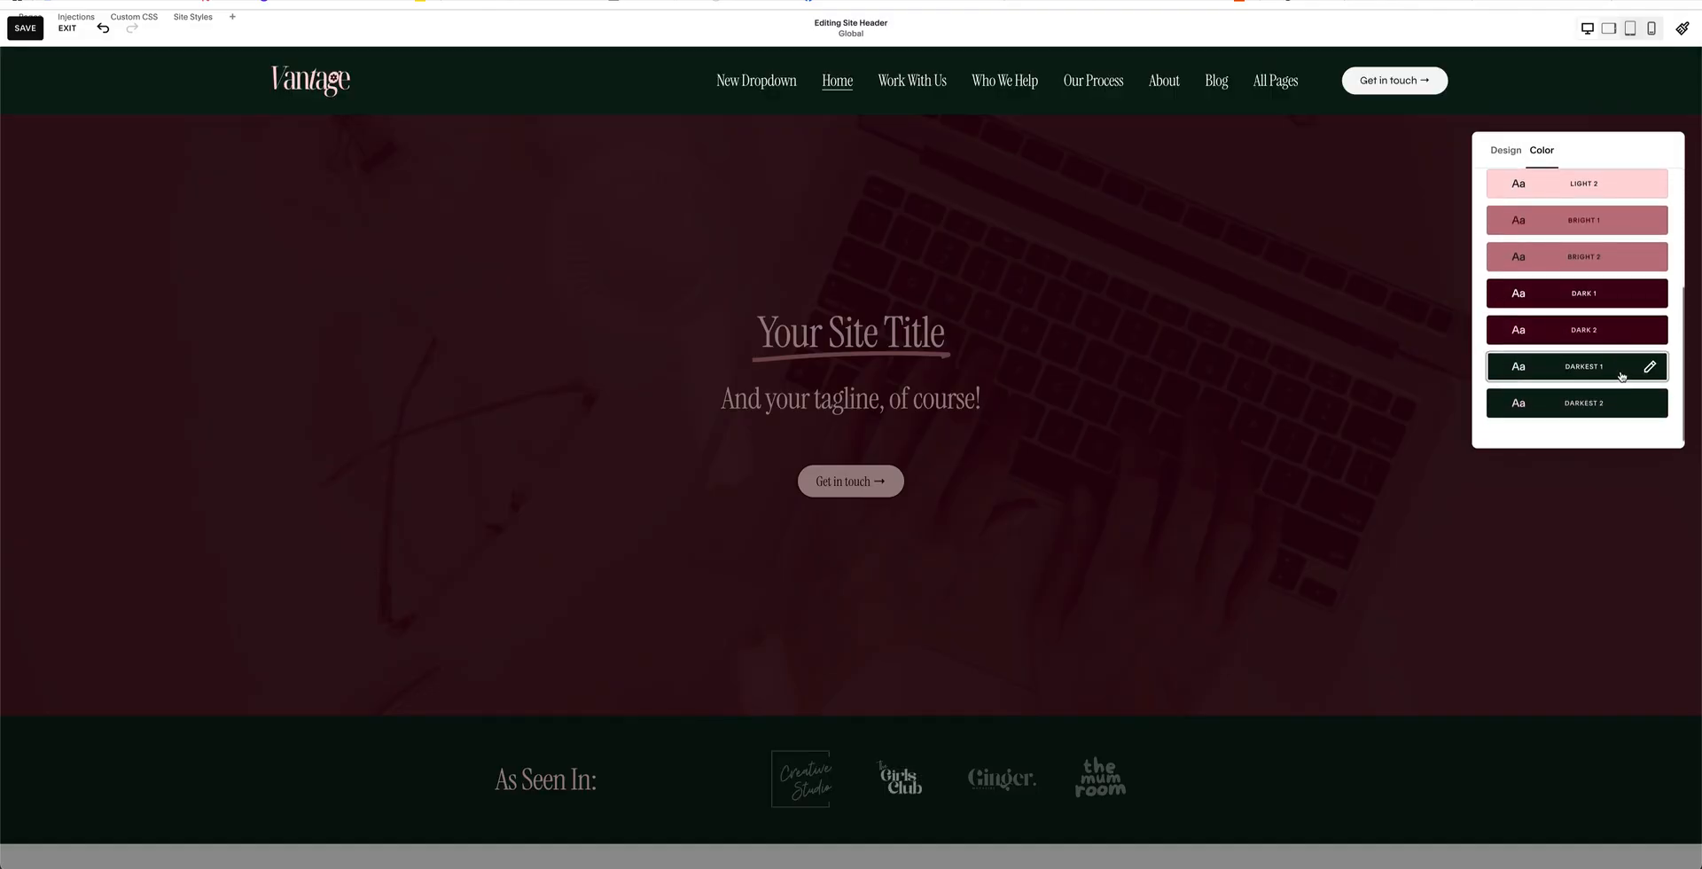
pyautogui.click(1601, 403)
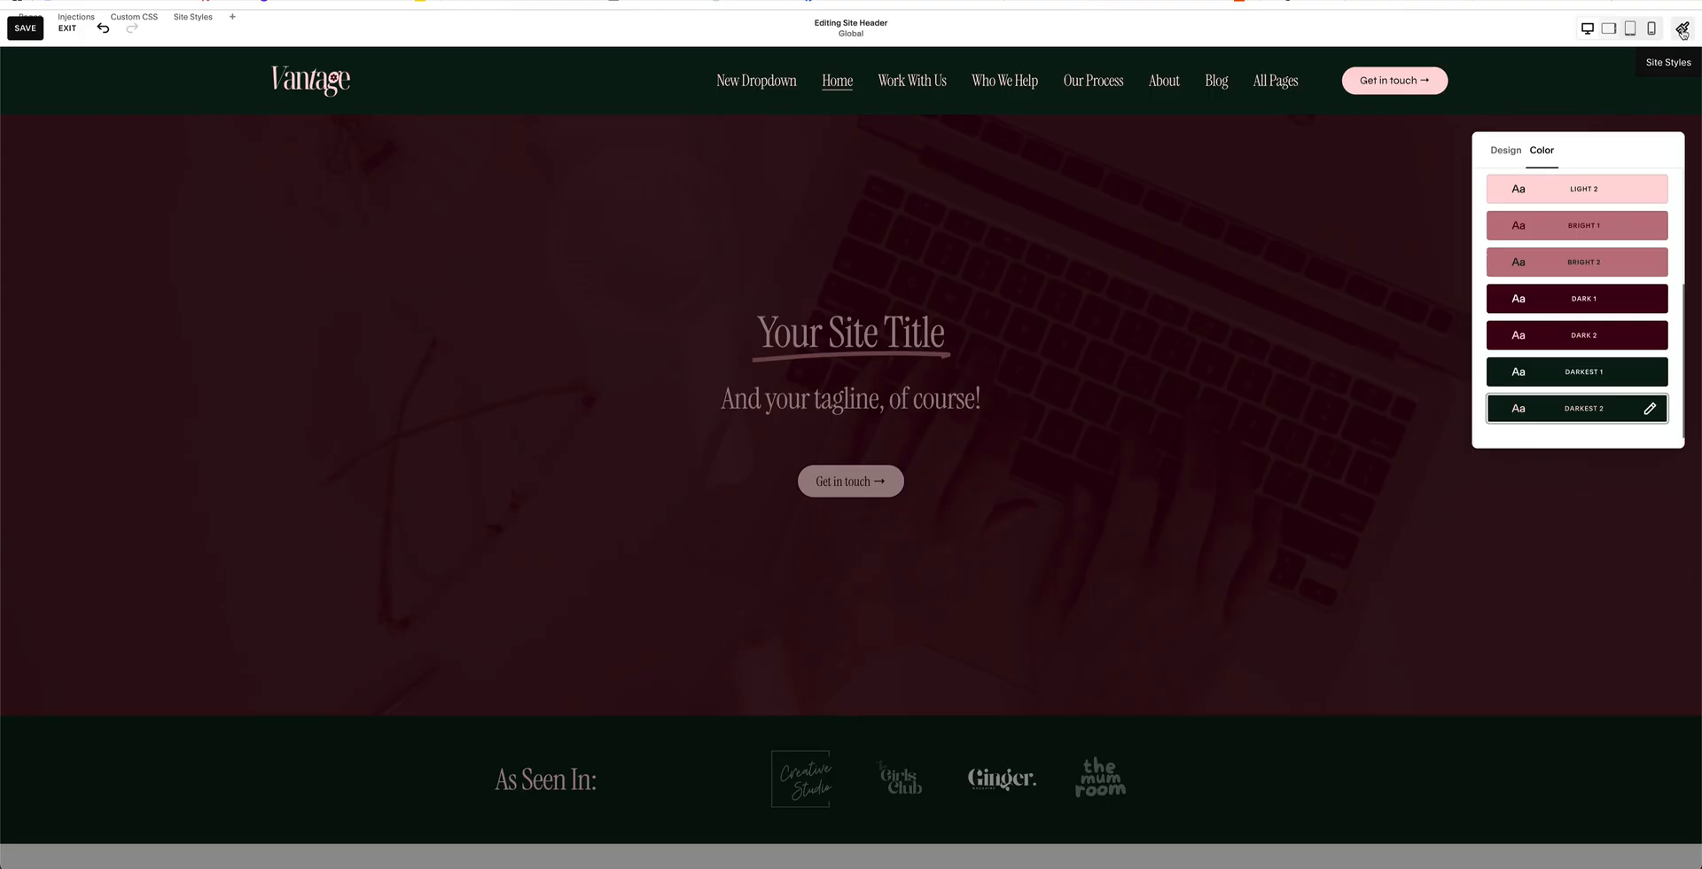
# - Open the Darkest 2 colour theme for editing, isolate the header's colour settings, and restore the full colour list
pyautogui.click(1646, 409)
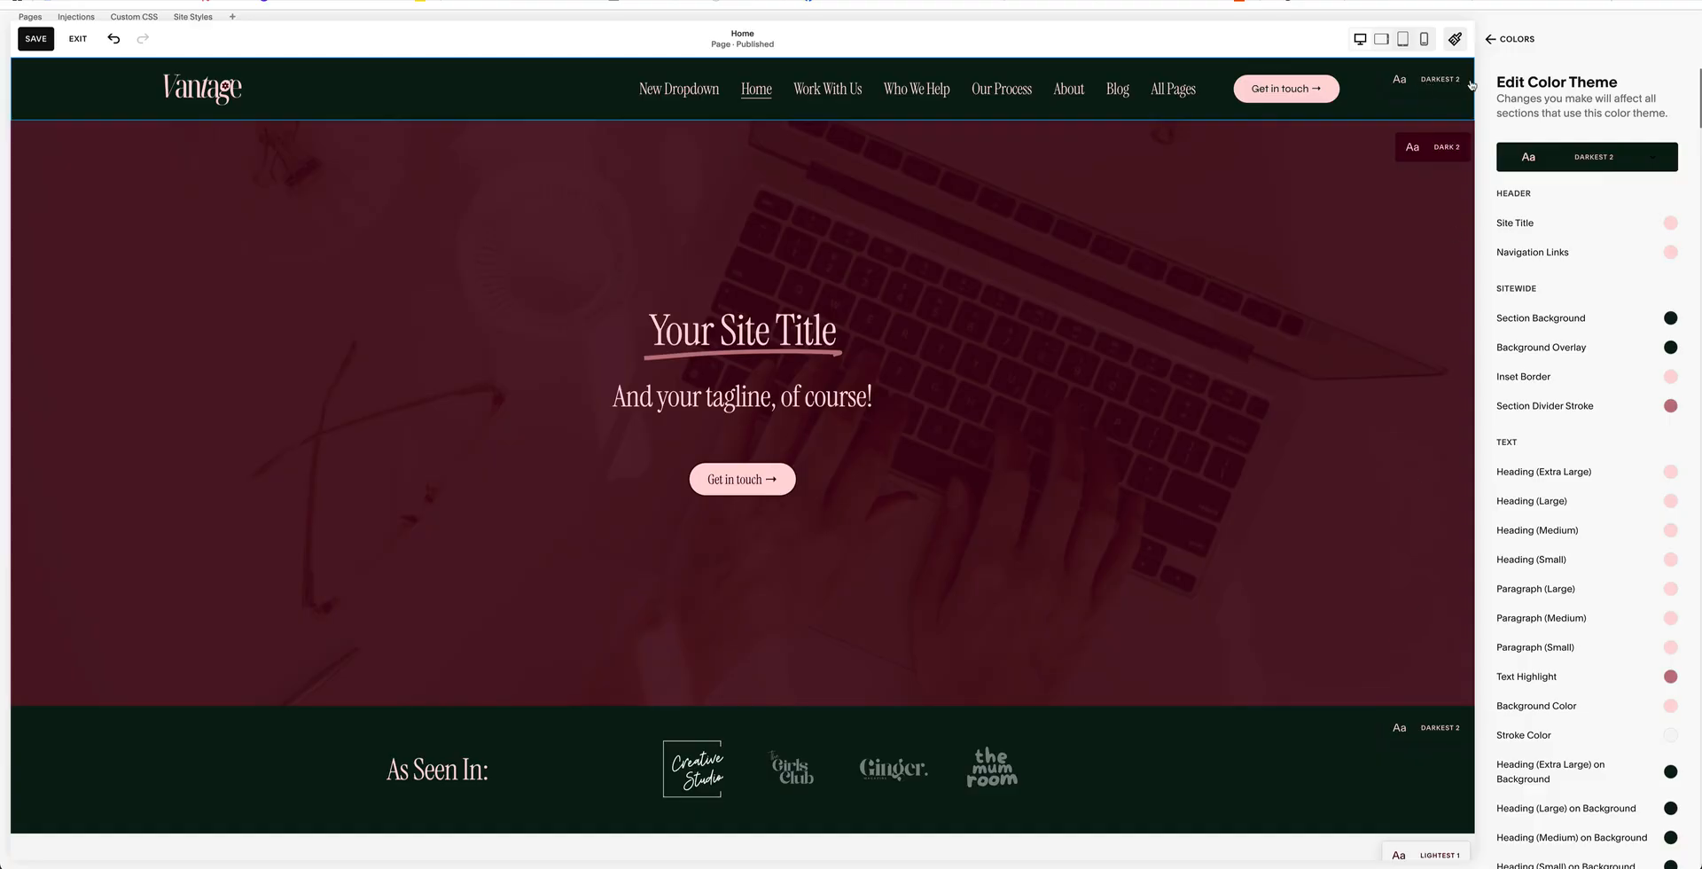
pyautogui.click(1389, 107)
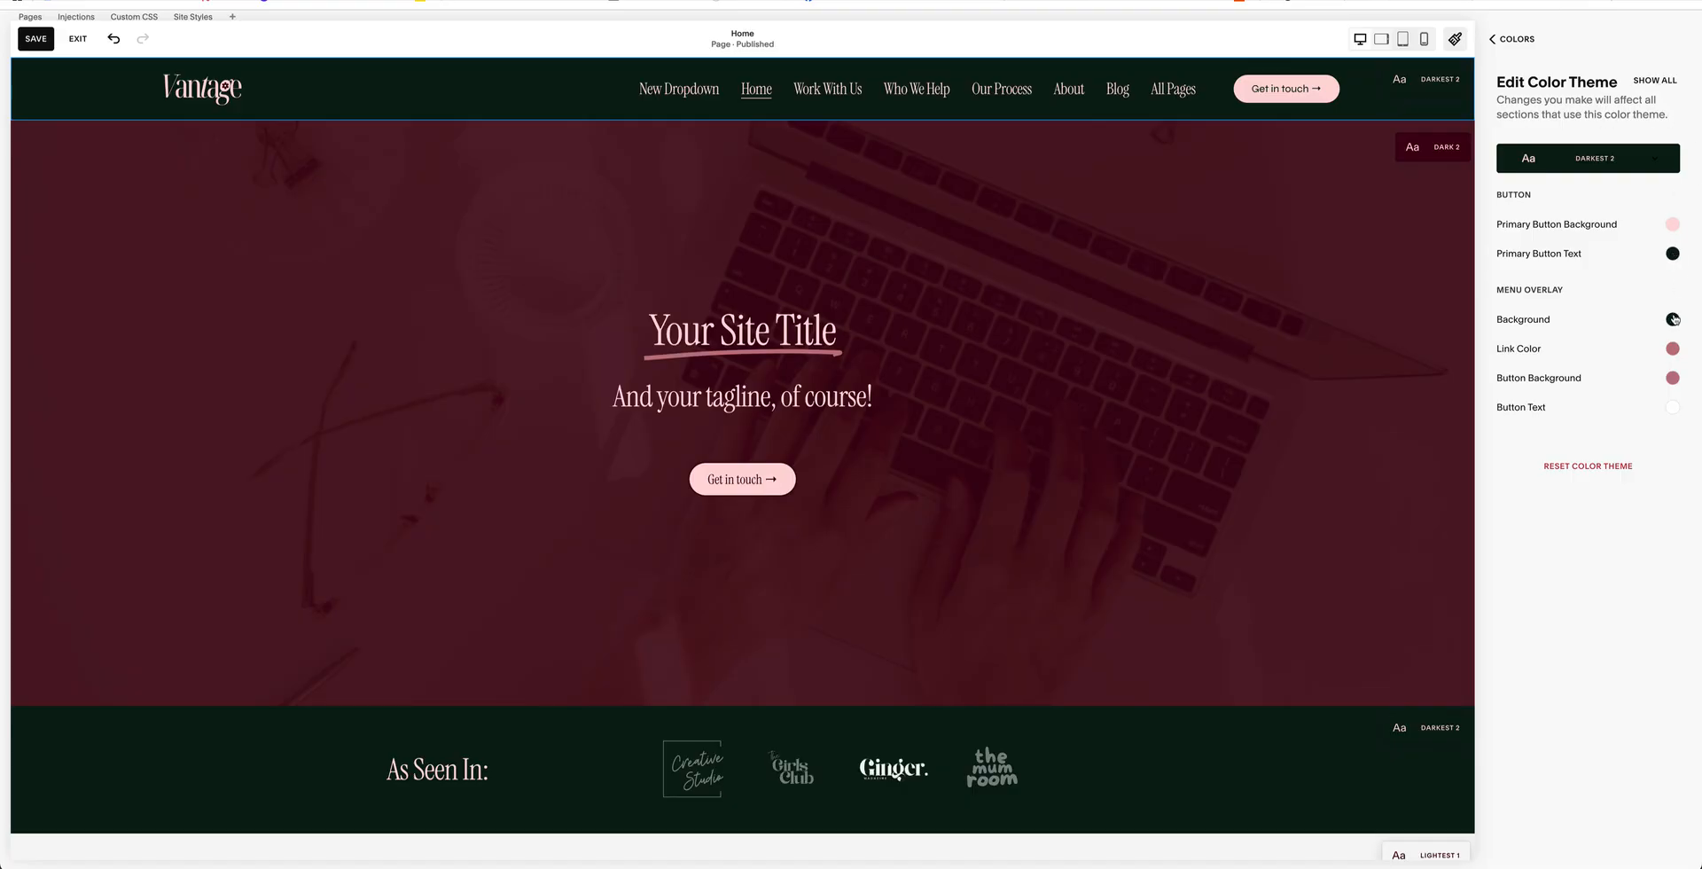
pyautogui.click(1673, 318)
pyautogui.click(1671, 291)
pyautogui.click(1655, 80)
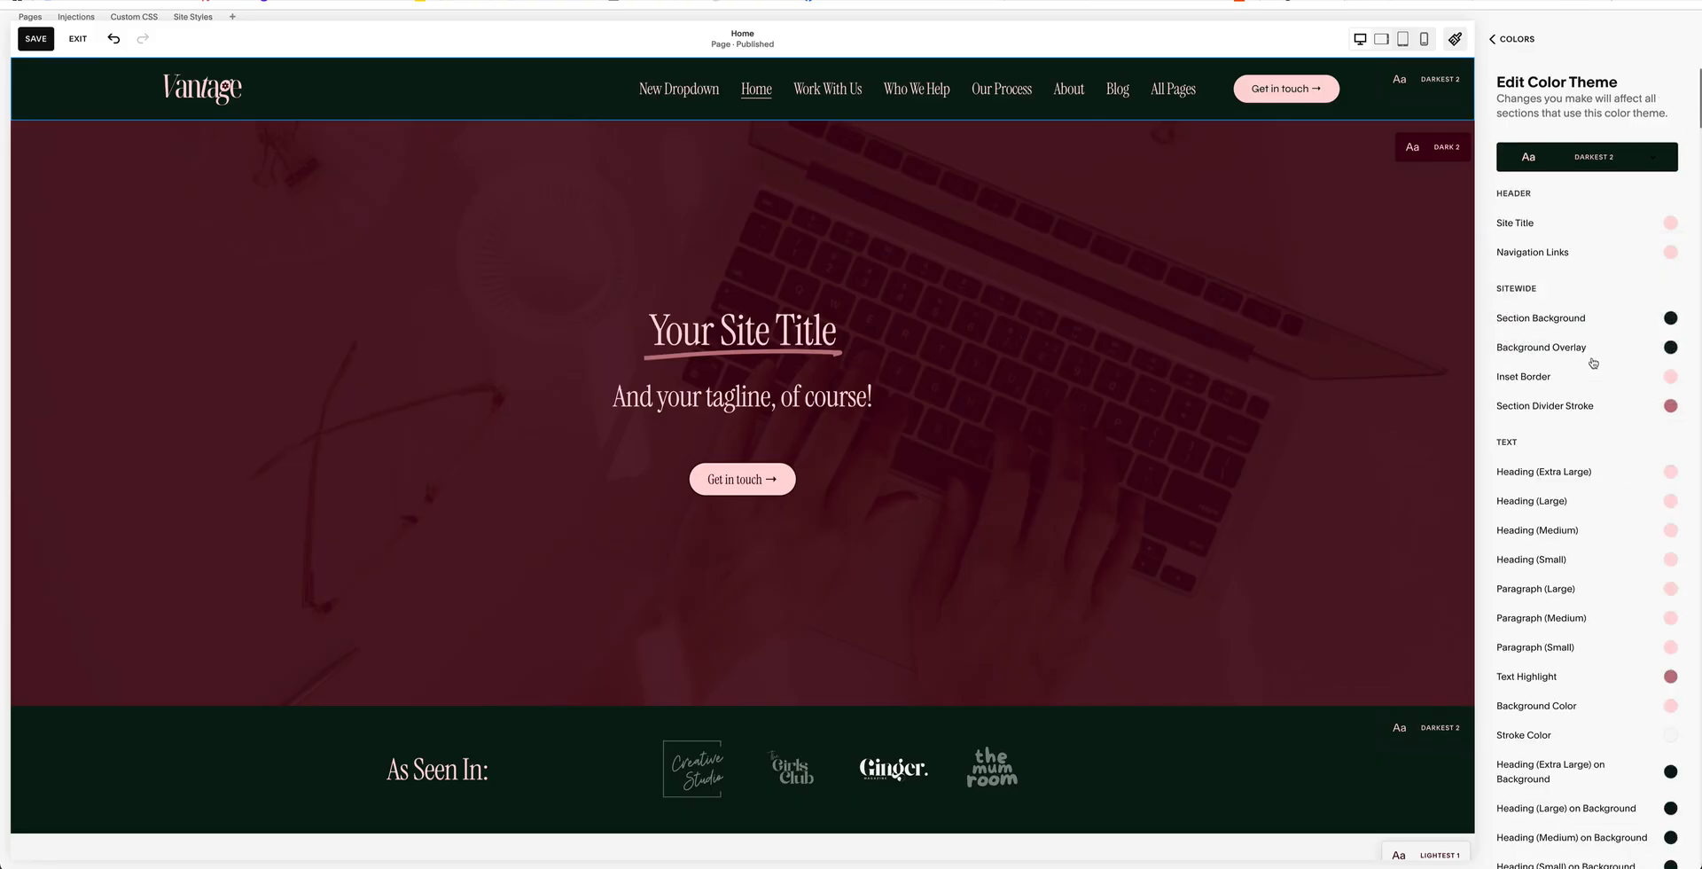
pyautogui.scroll(-1, 1594, 368)
pyautogui.scroll(1, 1594, 368)
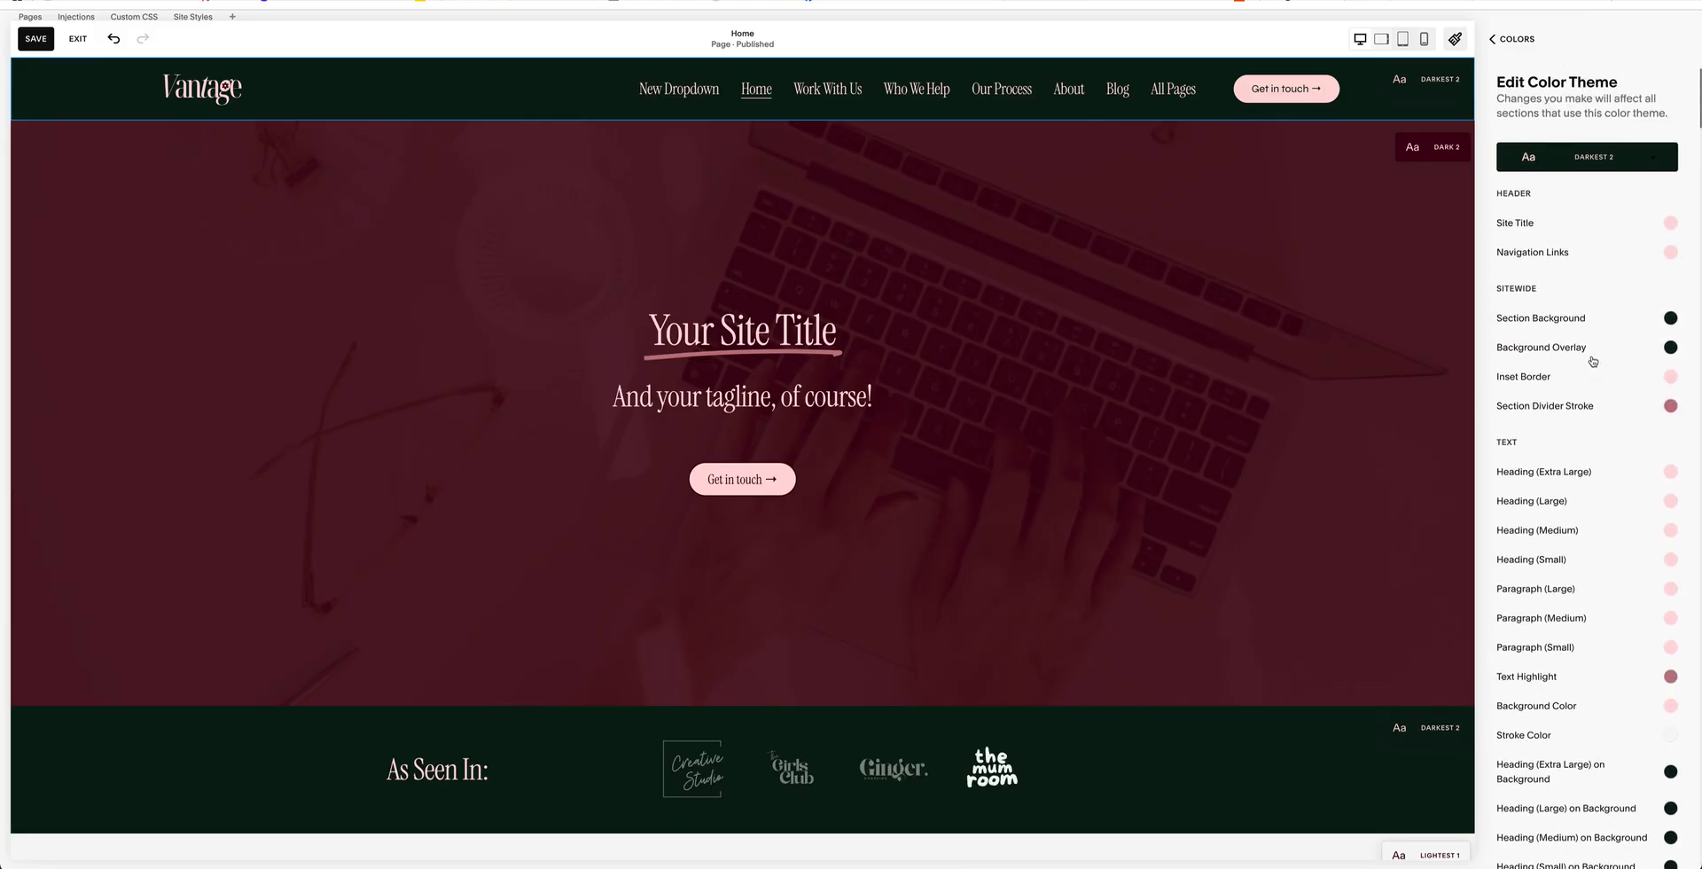
# - Try off-white for the Darkest 2 theme's navigation links, and restore pale pink
pyautogui.click(1671, 255)
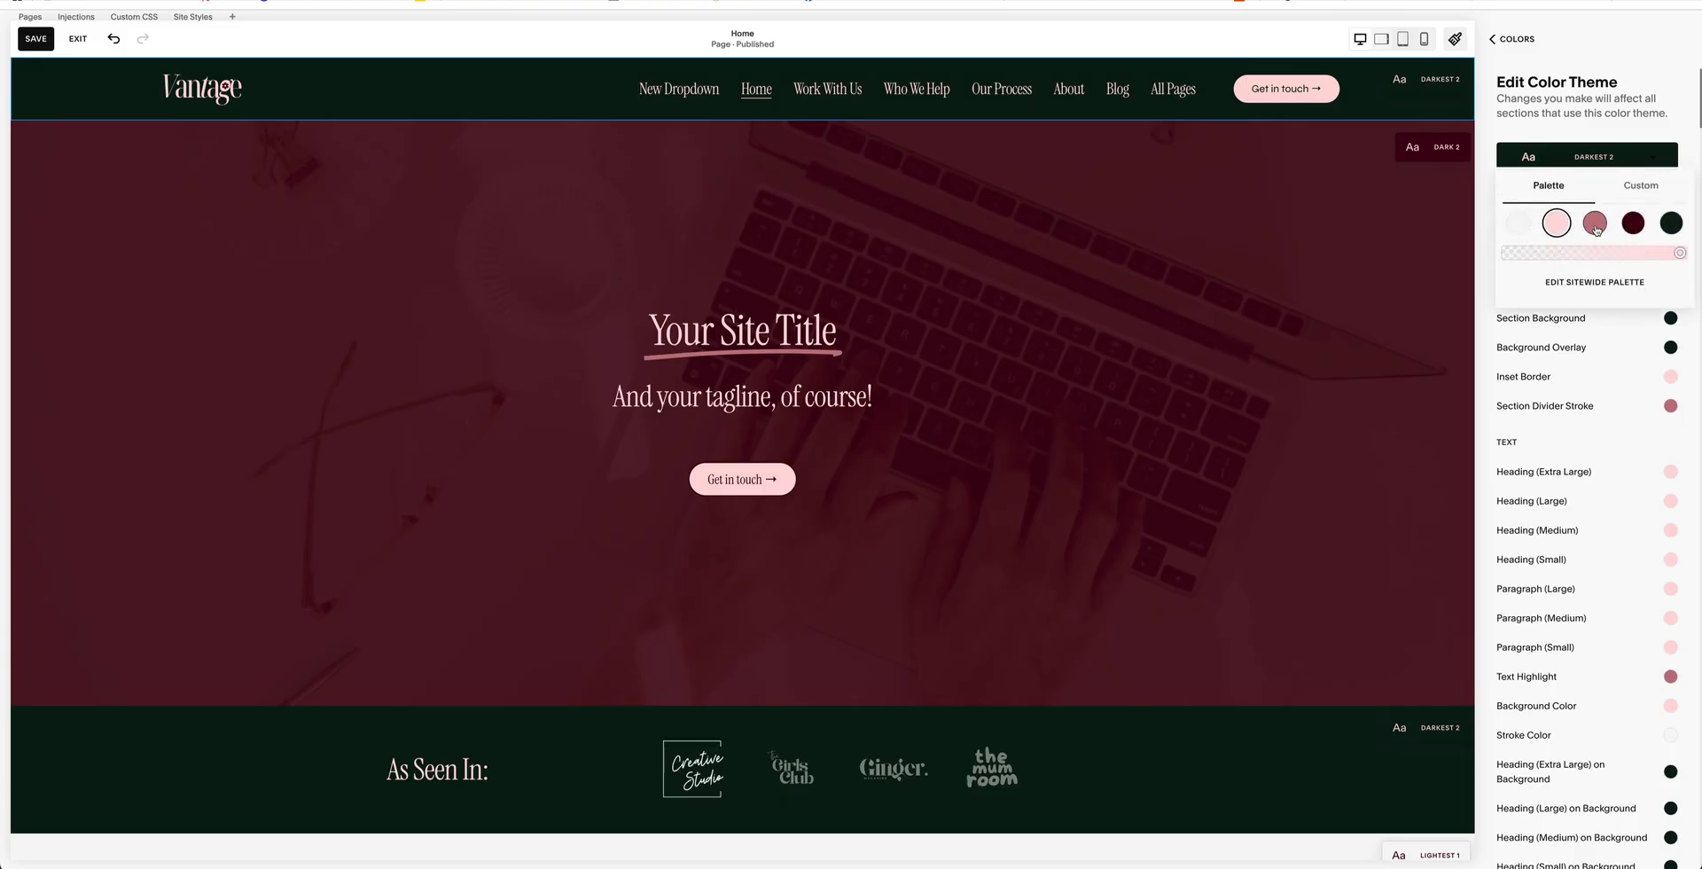
pyautogui.click(1518, 223)
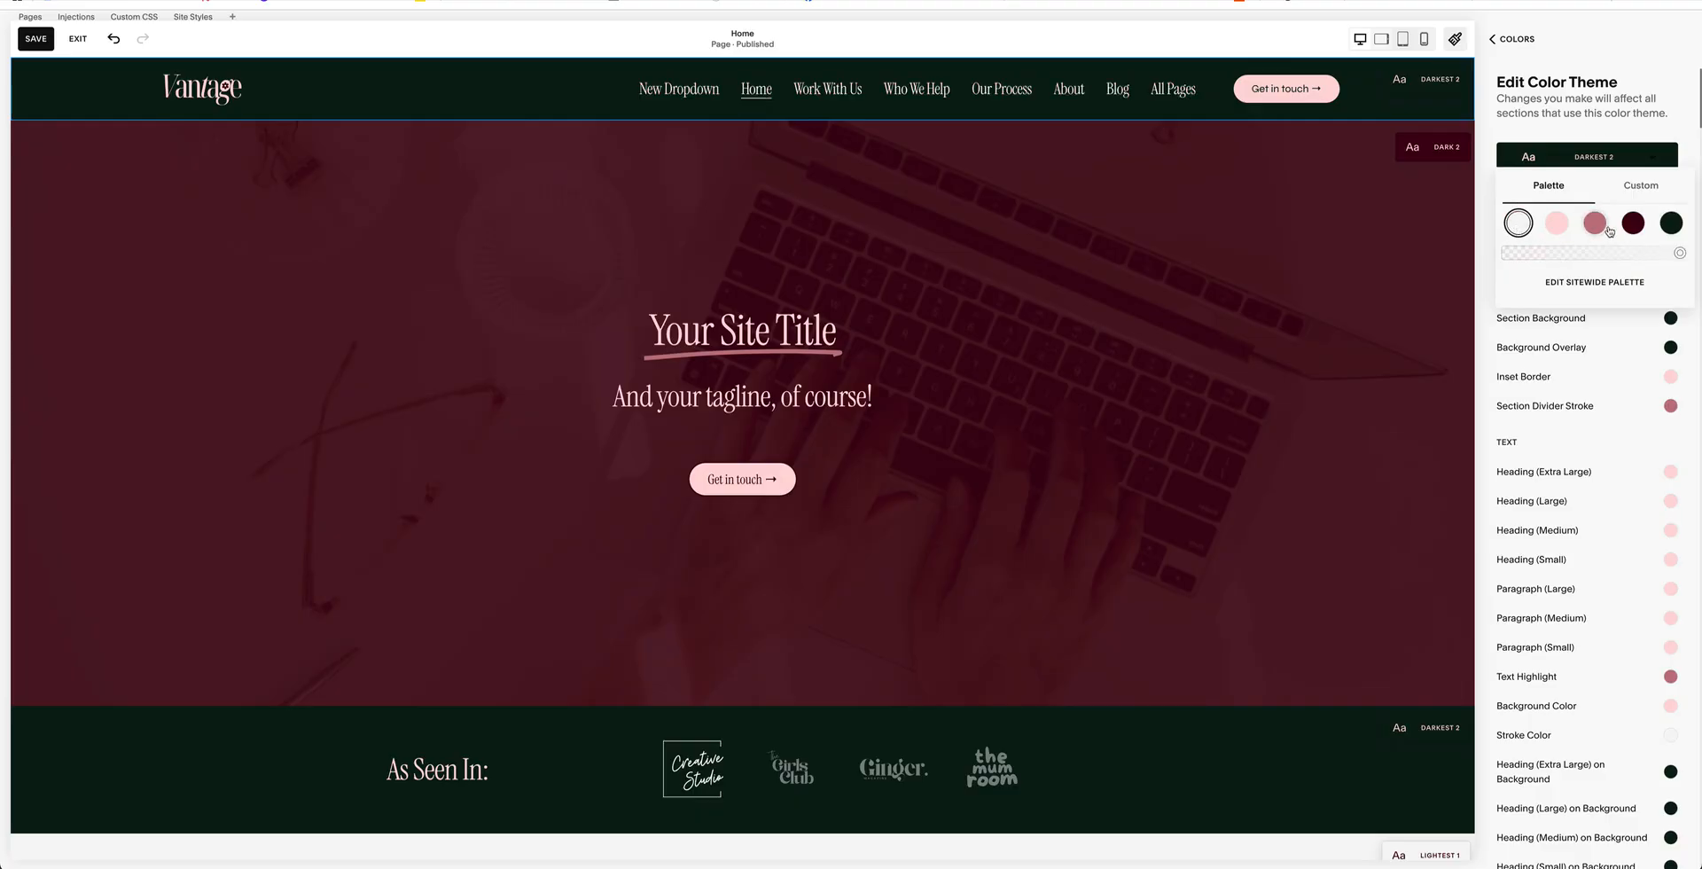
pyautogui.click(1554, 225)
pyautogui.click(1698, 114)
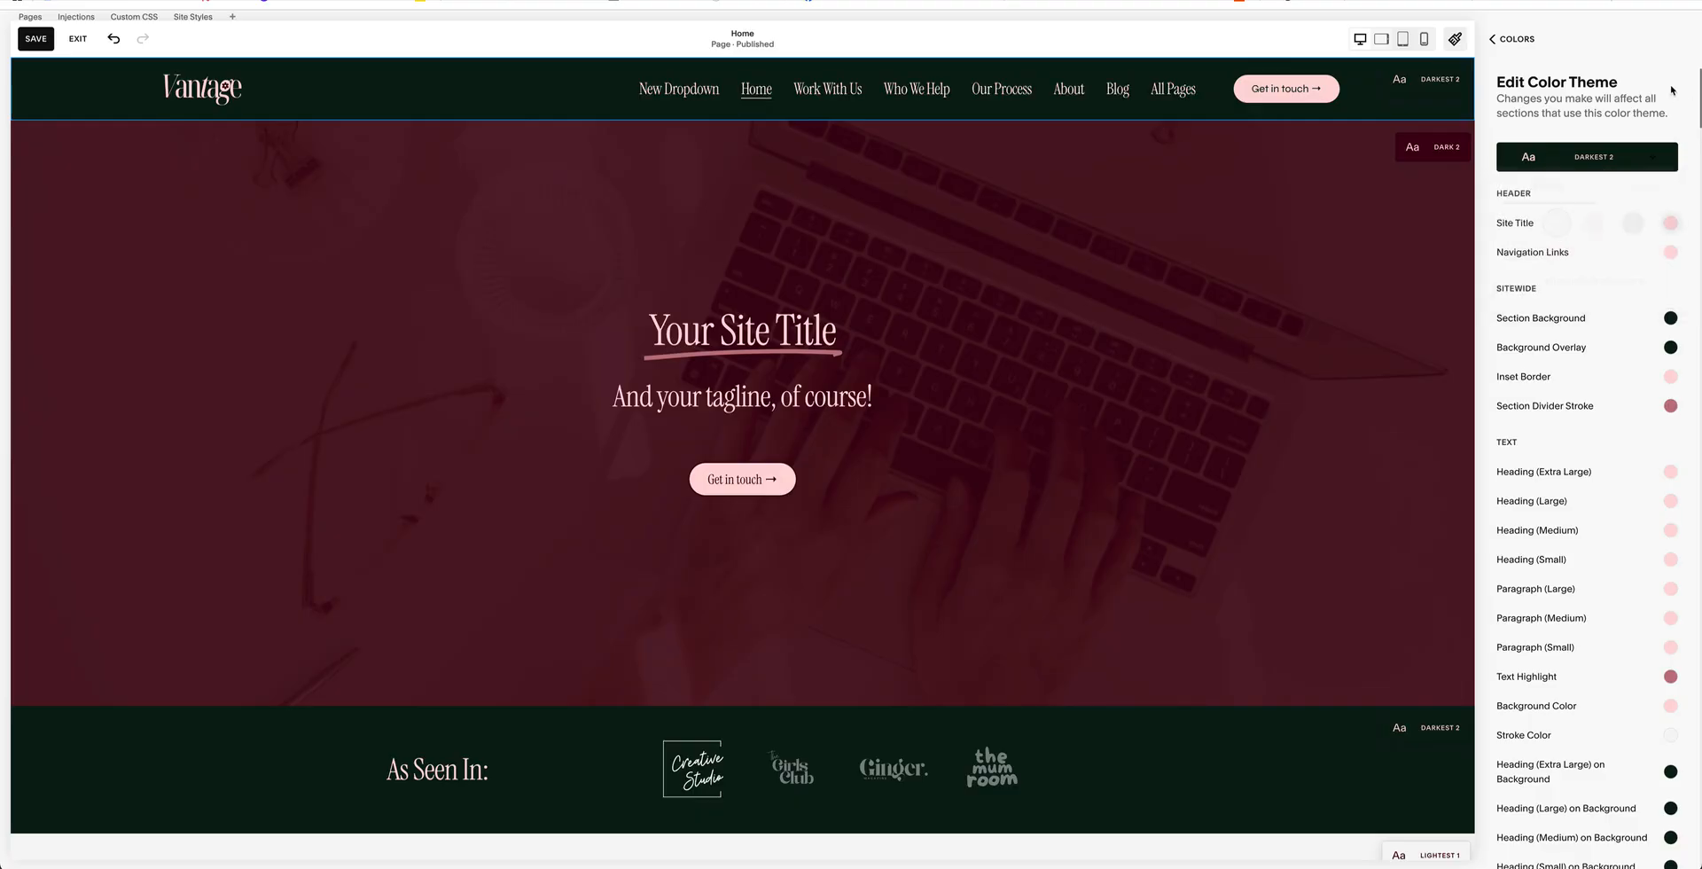
# - Try dark burgundy and dusty rose for the Darkest 2 section background, and restore dark green
pyautogui.click(1671, 318)
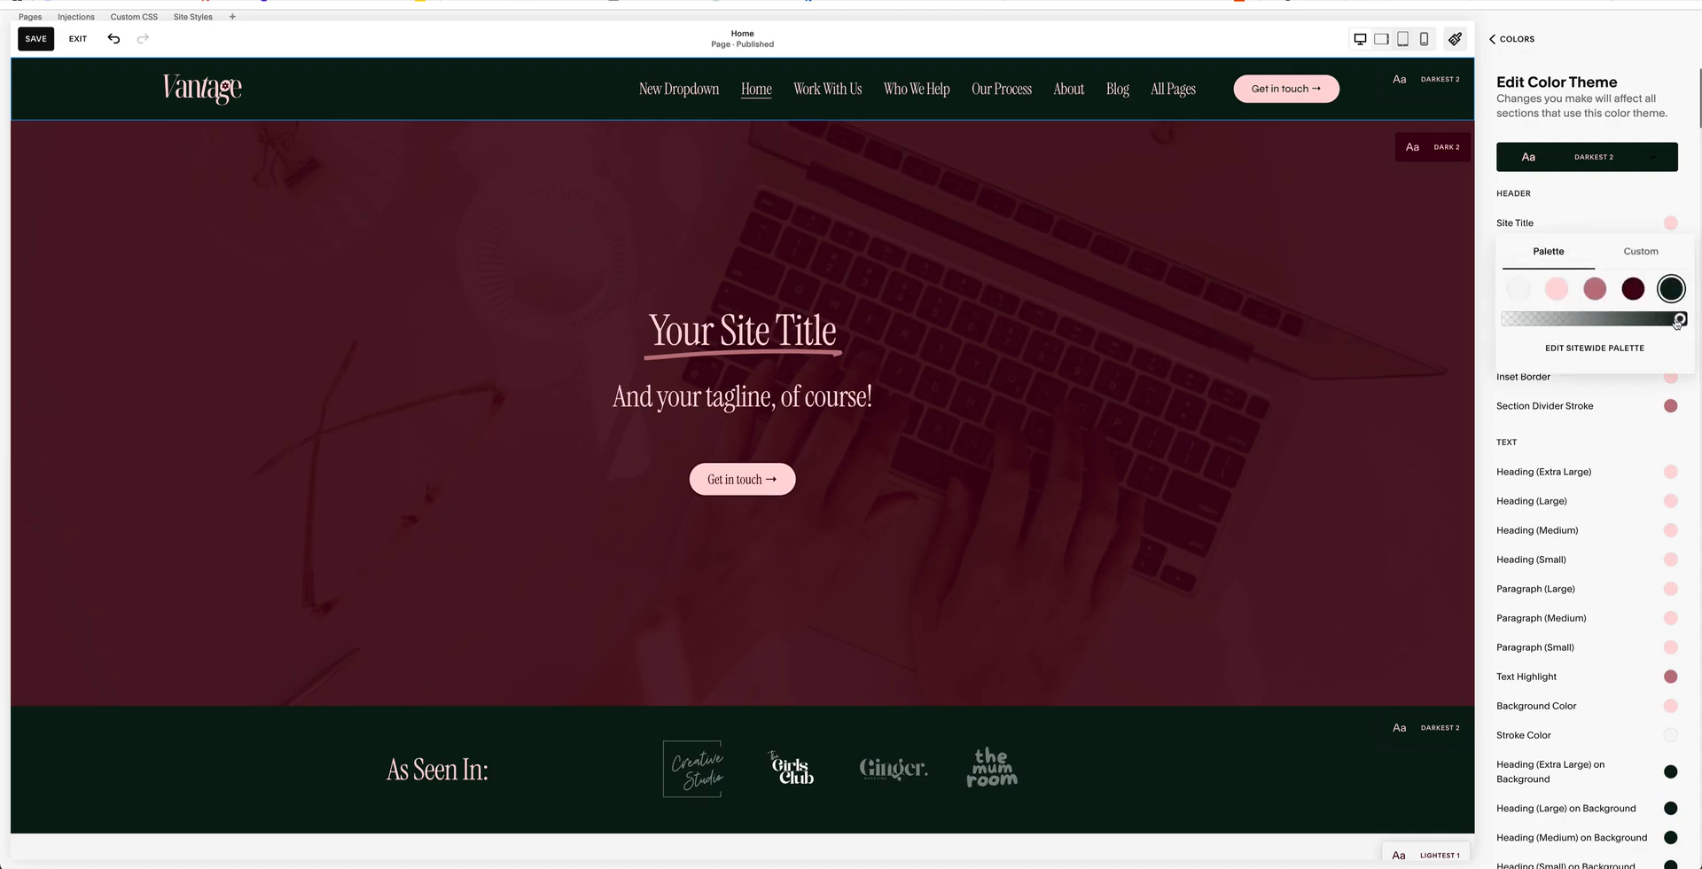
pyautogui.click(1633, 288)
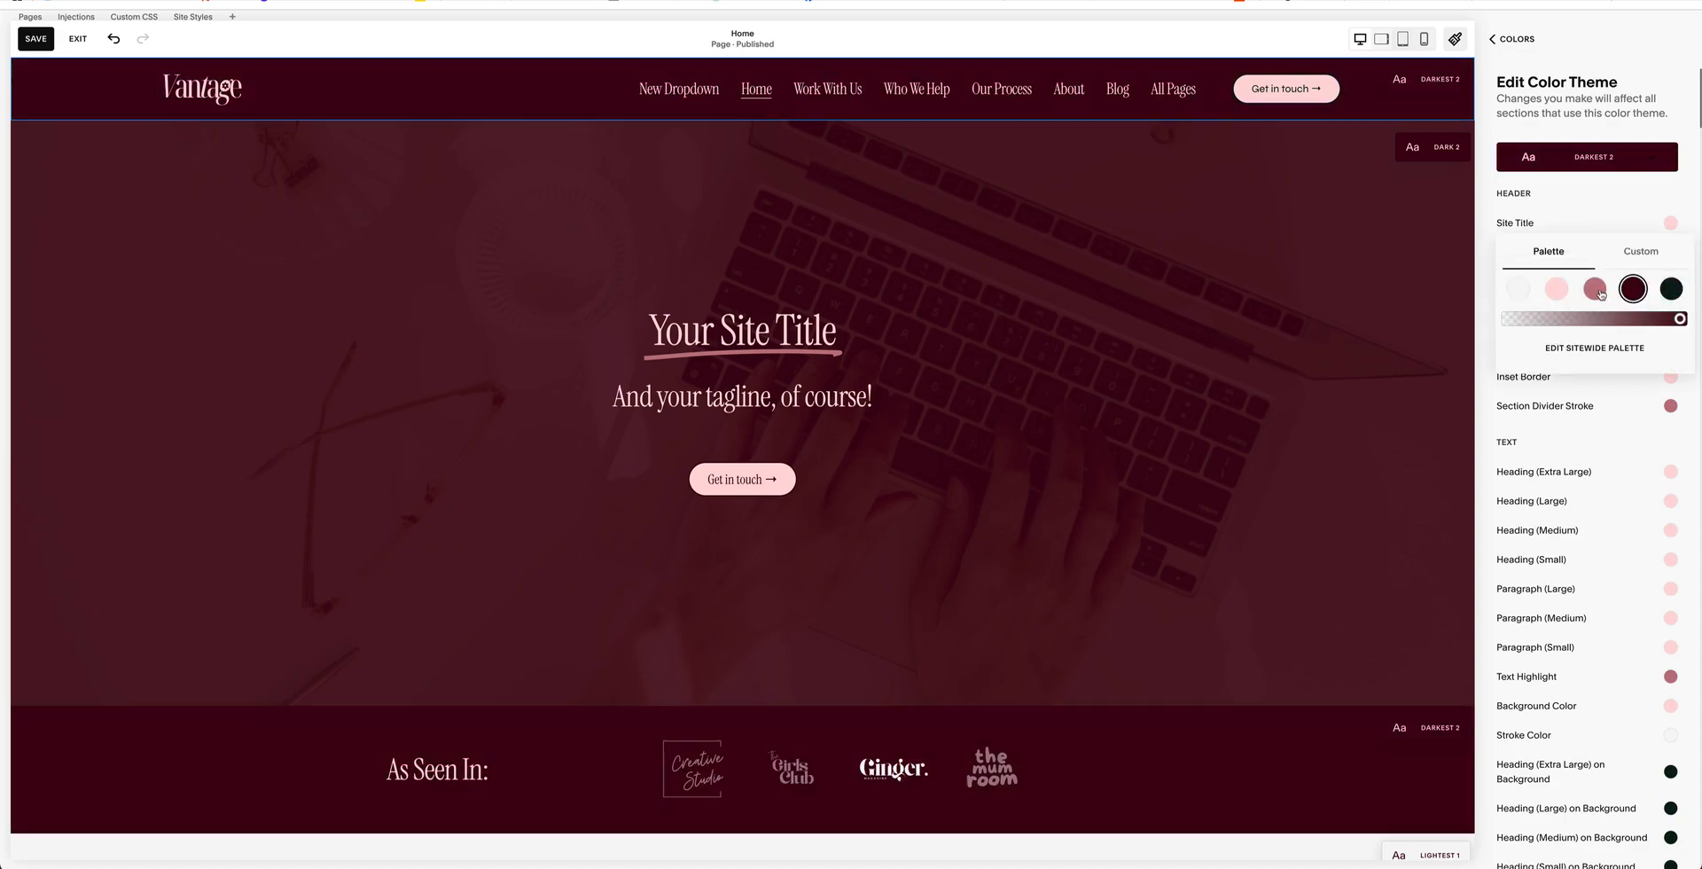
pyautogui.click(1595, 291)
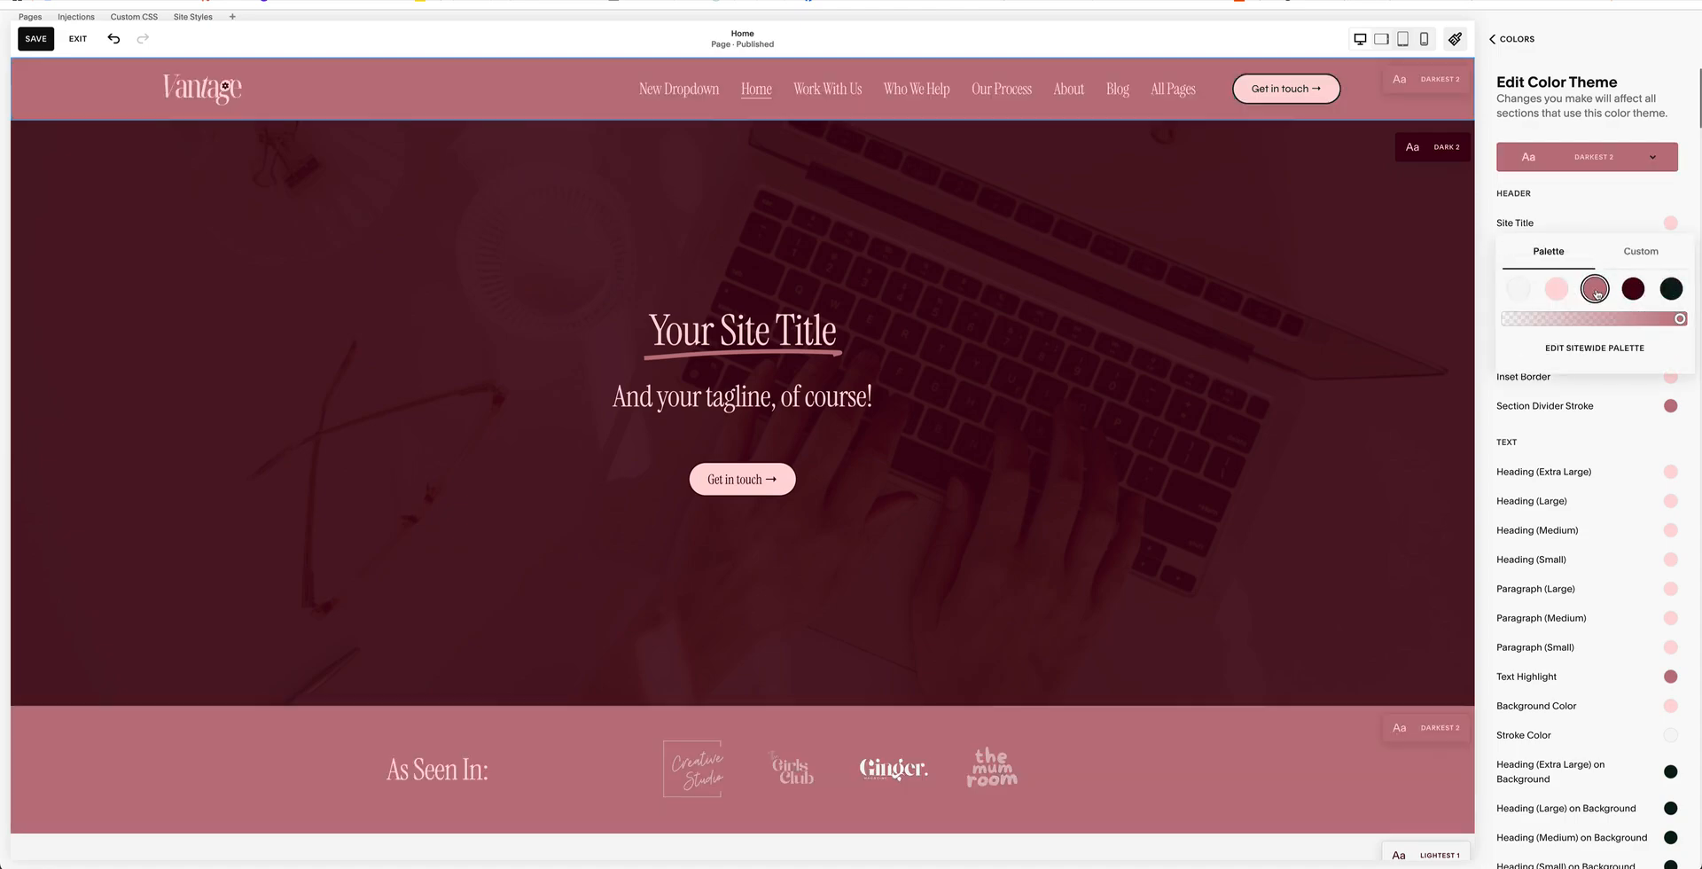
pyautogui.click(1670, 290)
pyautogui.click(1683, 91)
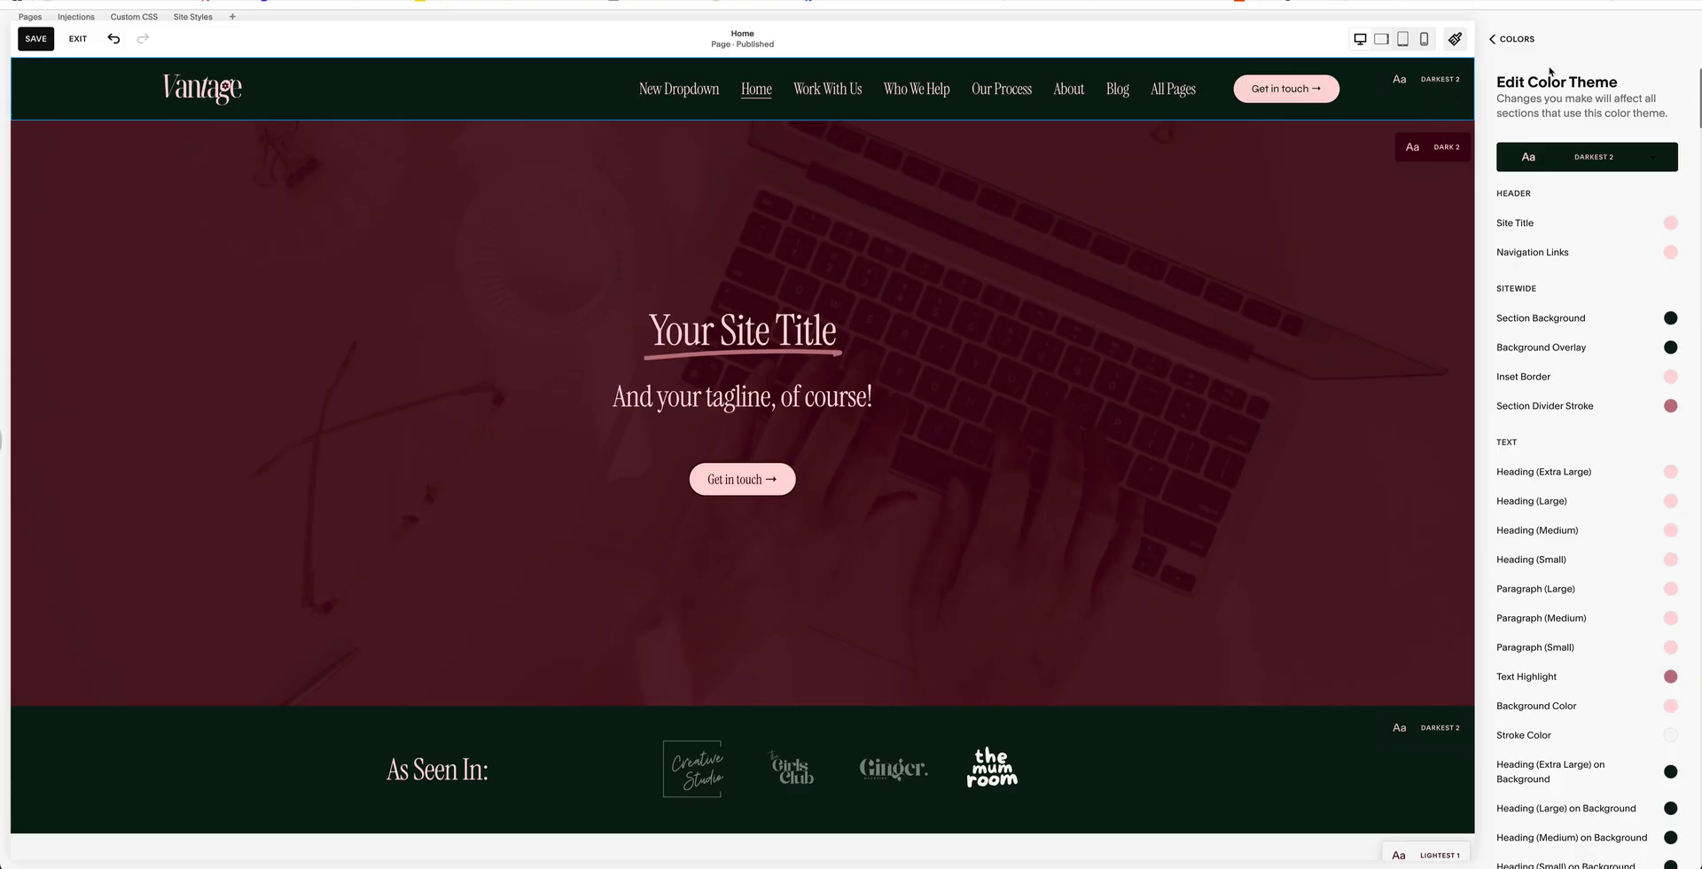
# - Try a dark burgundy background and dusty rose text for the header's primary button, and undo both changes
pyautogui.click(1313, 88)
pyautogui.click(1672, 227)
pyautogui.click(1635, 196)
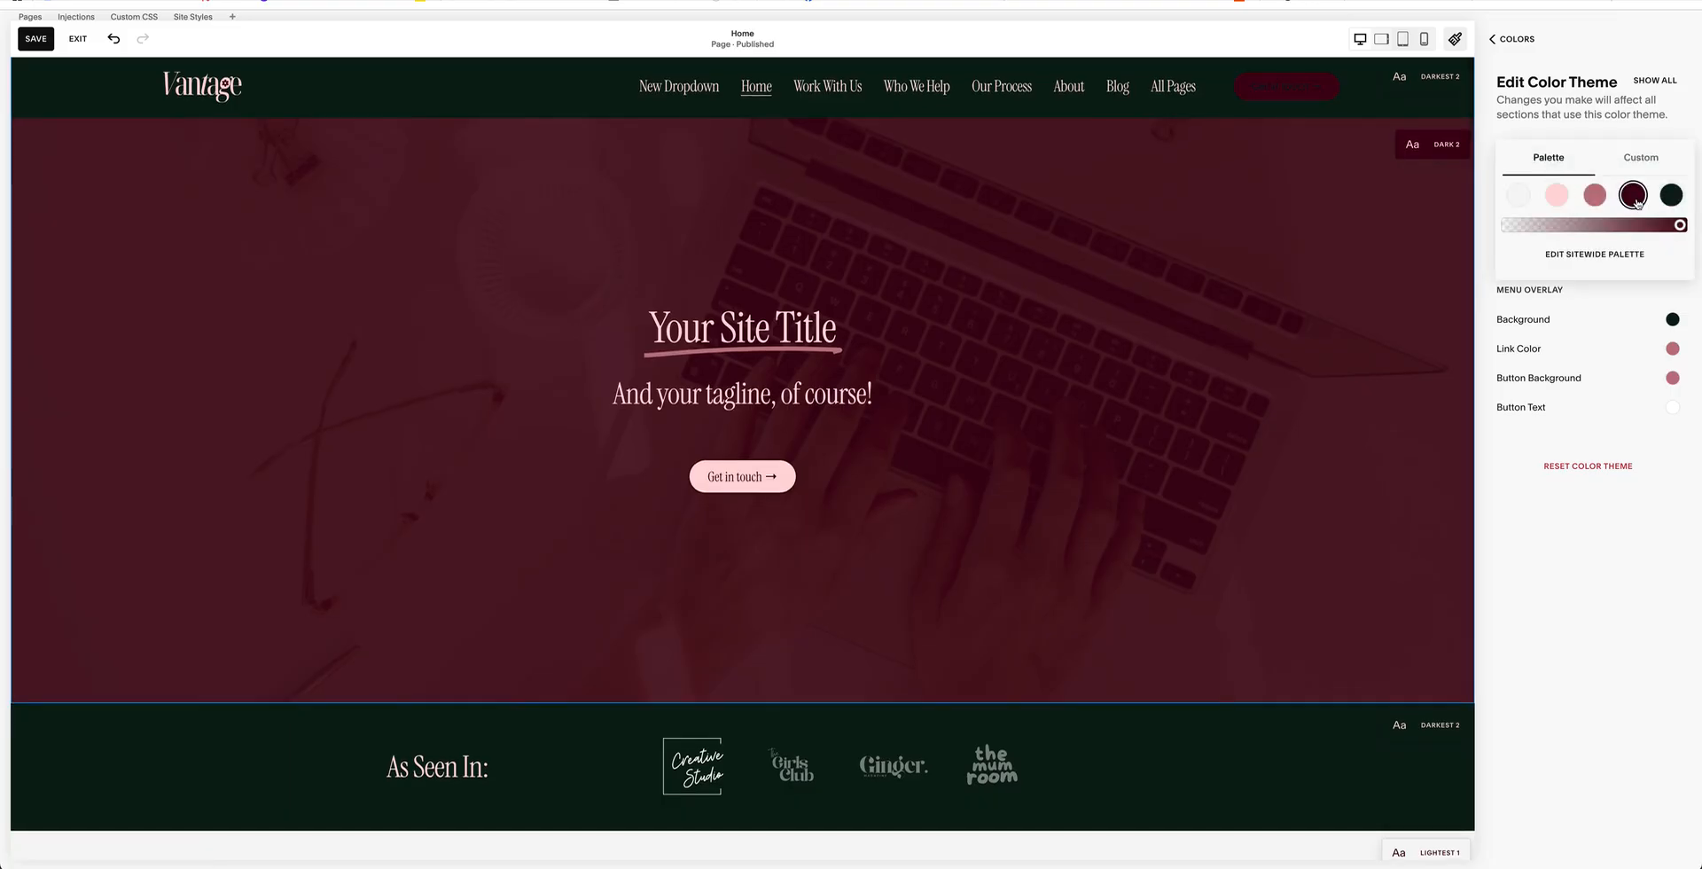
pyautogui.click(1692, 110)
pyautogui.click(1673, 256)
pyautogui.click(1595, 225)
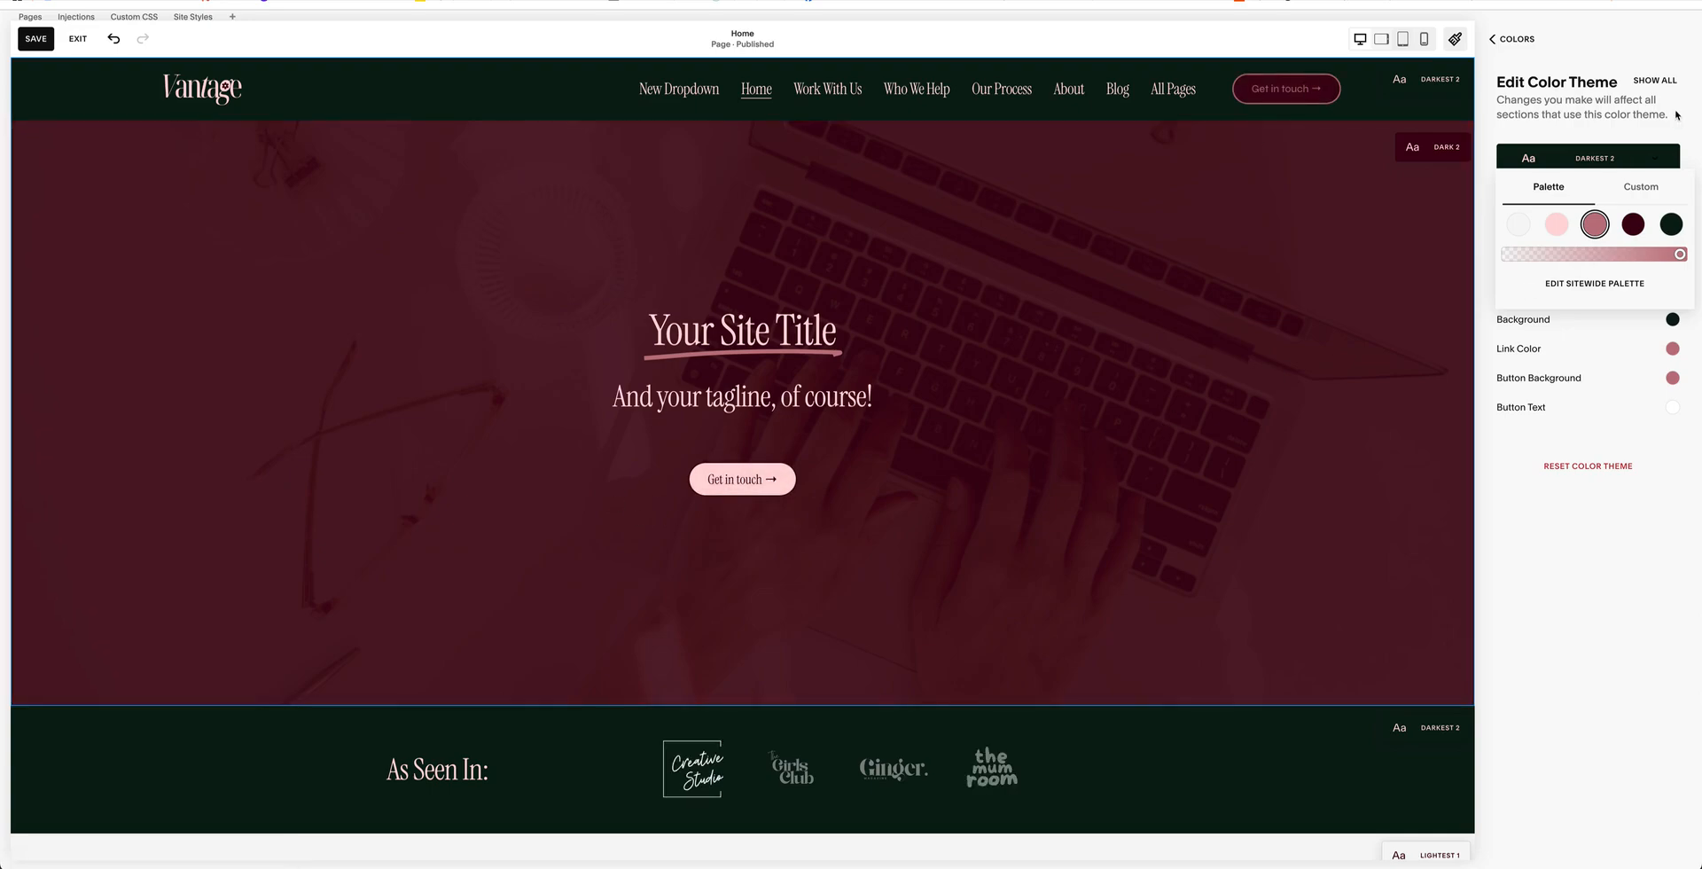
pyautogui.click(114, 42)
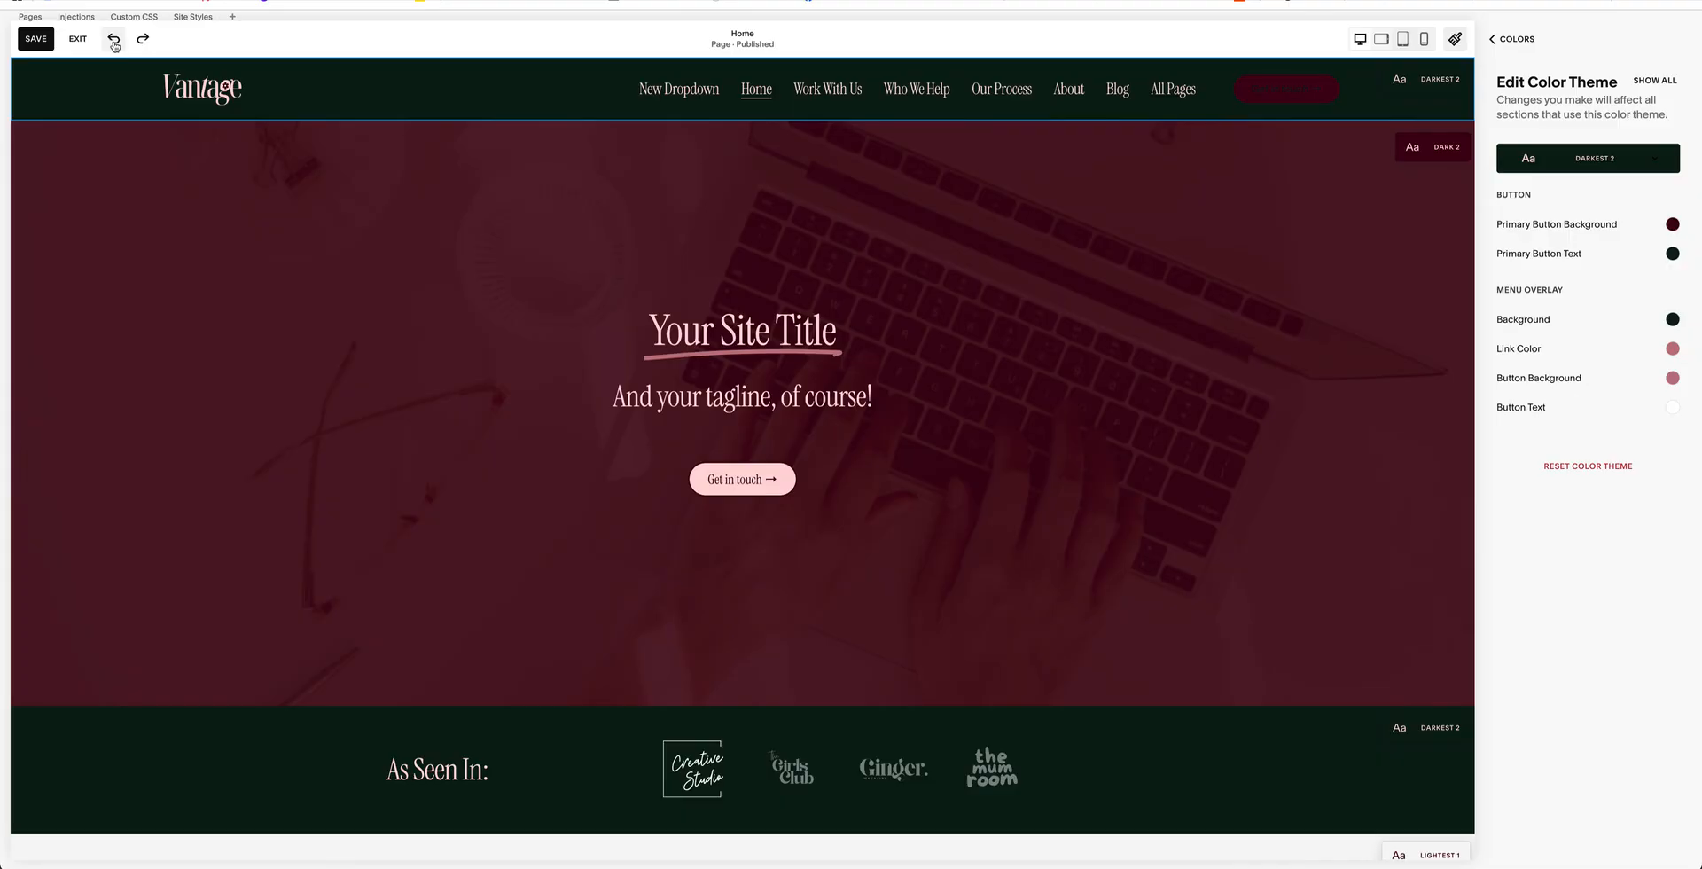
pyautogui.click(113, 42)
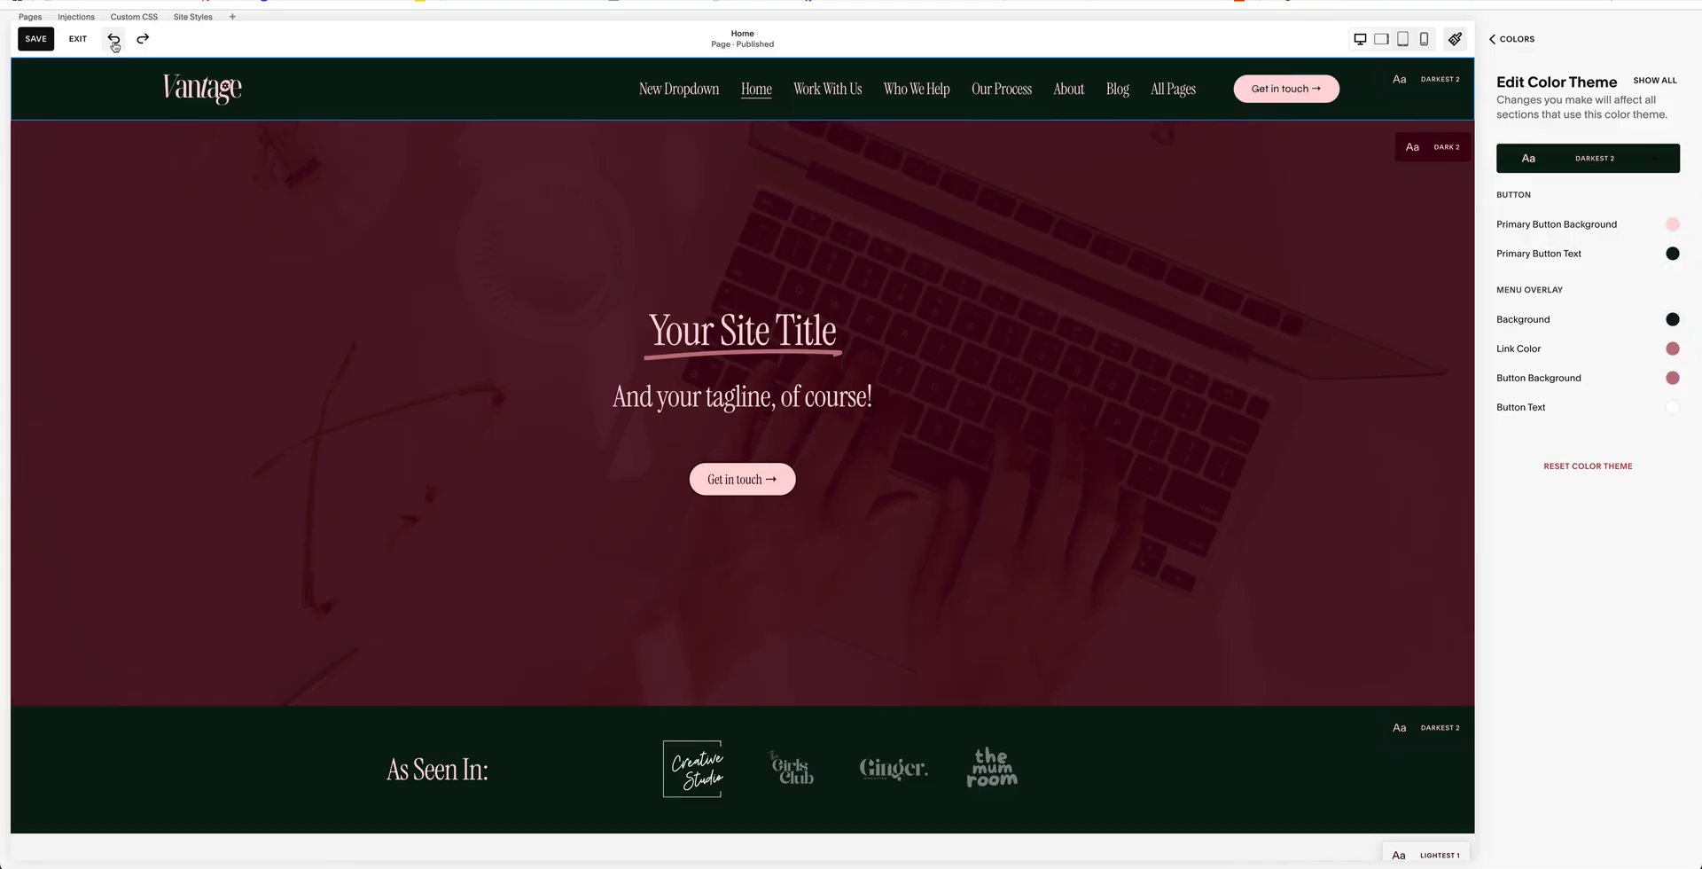
# - Check the page in mobile view, return to desktop view, and exit the site styles without saving the changes
pyautogui.click(1423, 39)
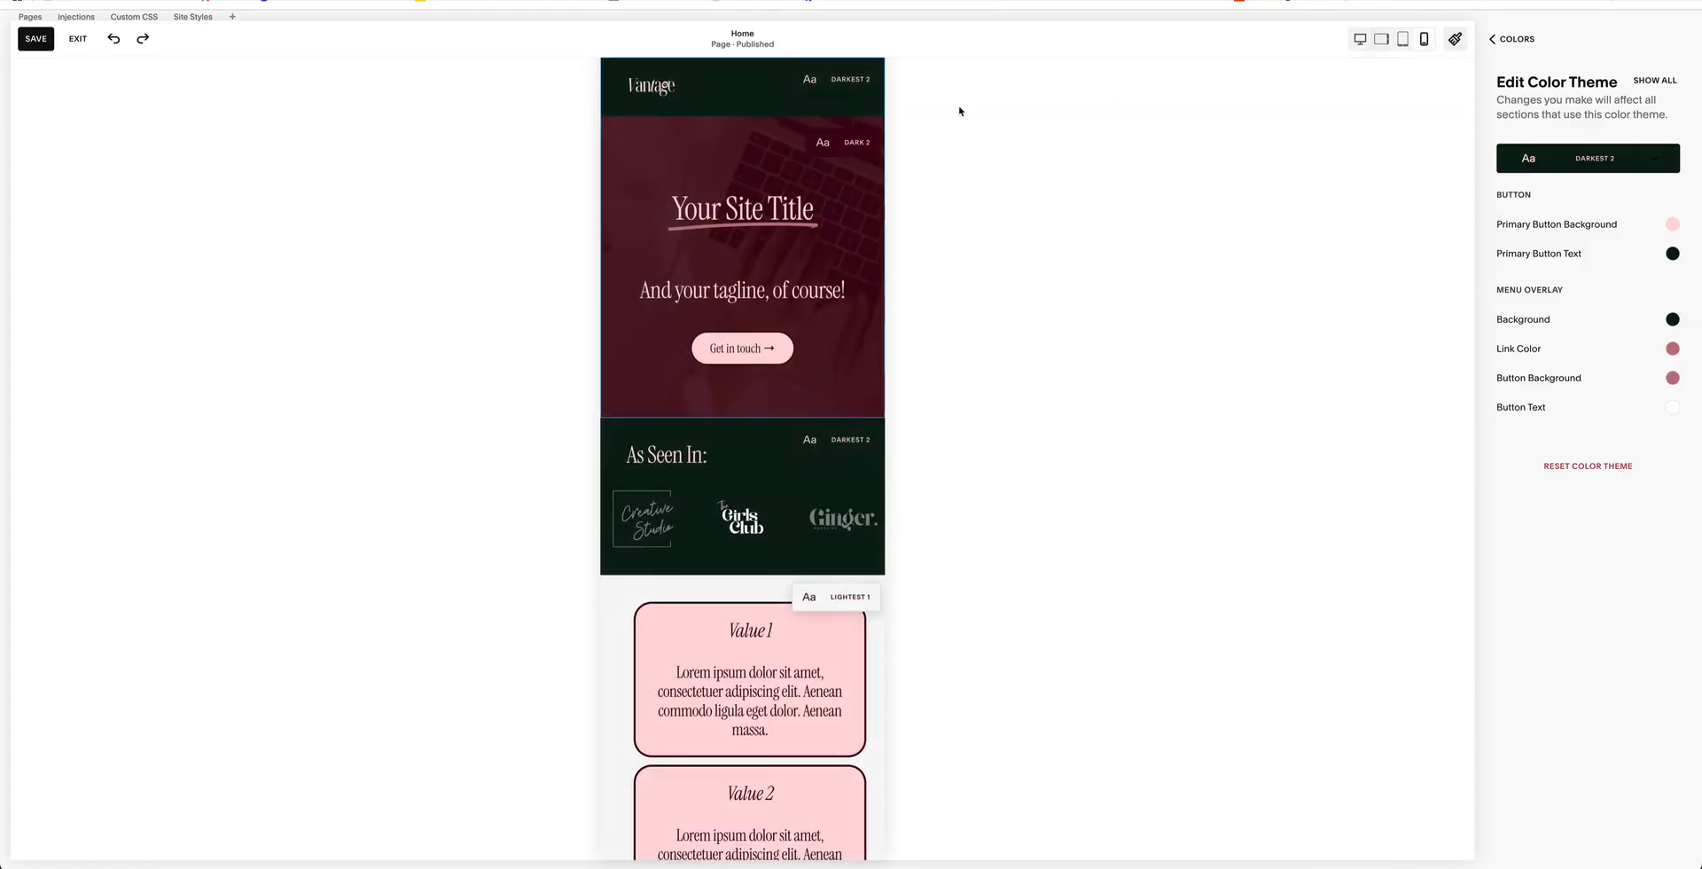
pyautogui.click(1357, 41)
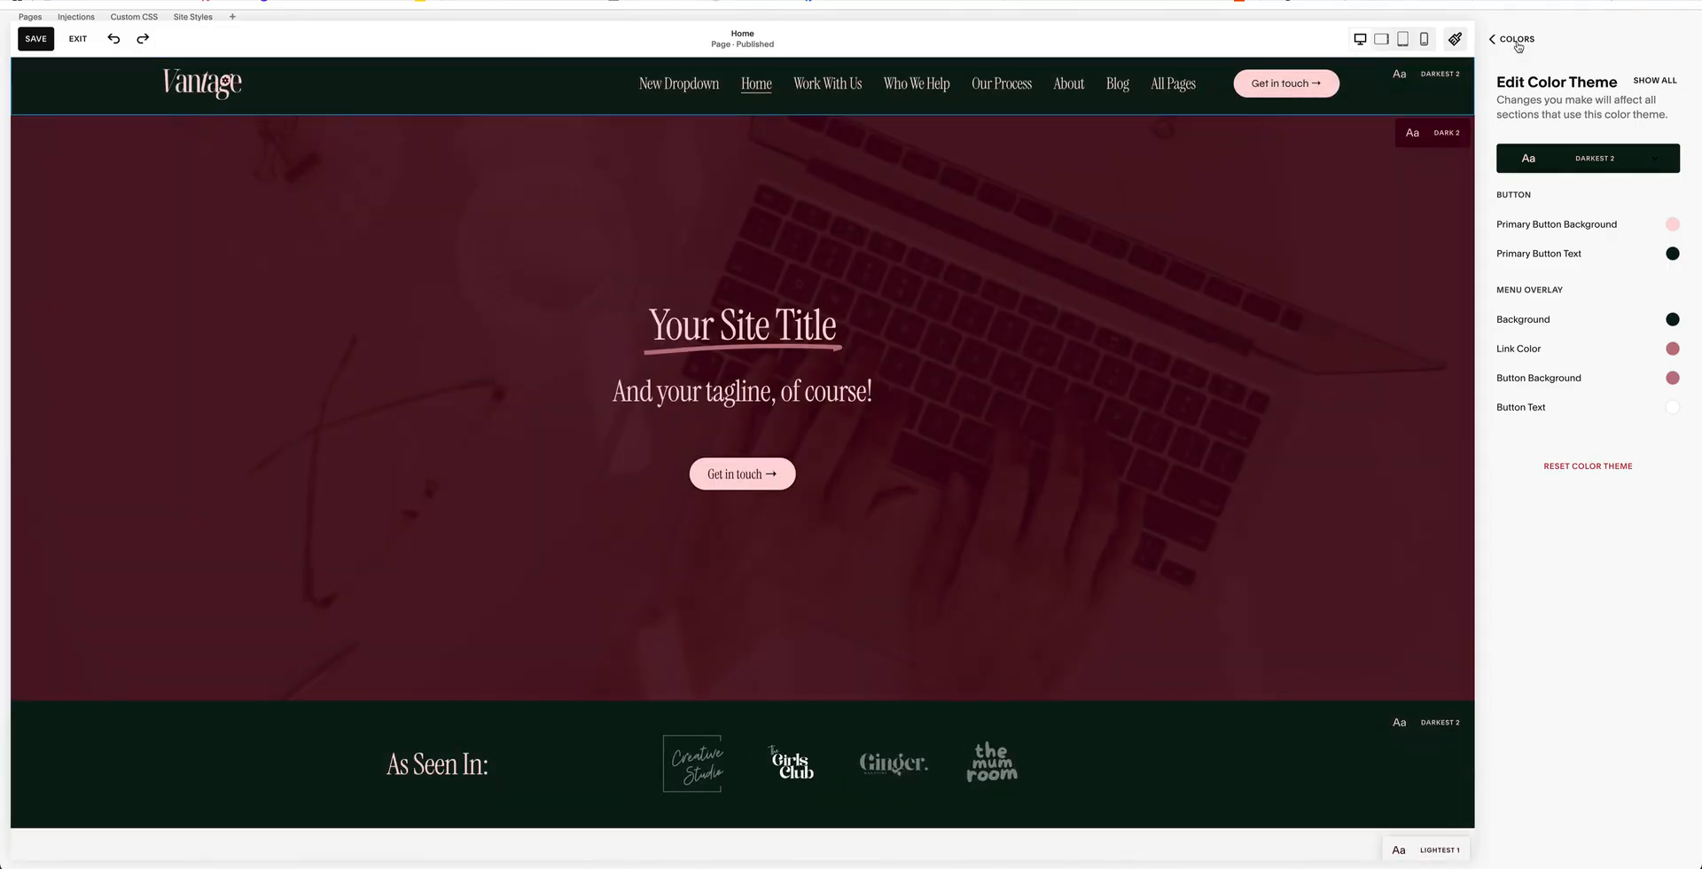
pyautogui.click(78, 38)
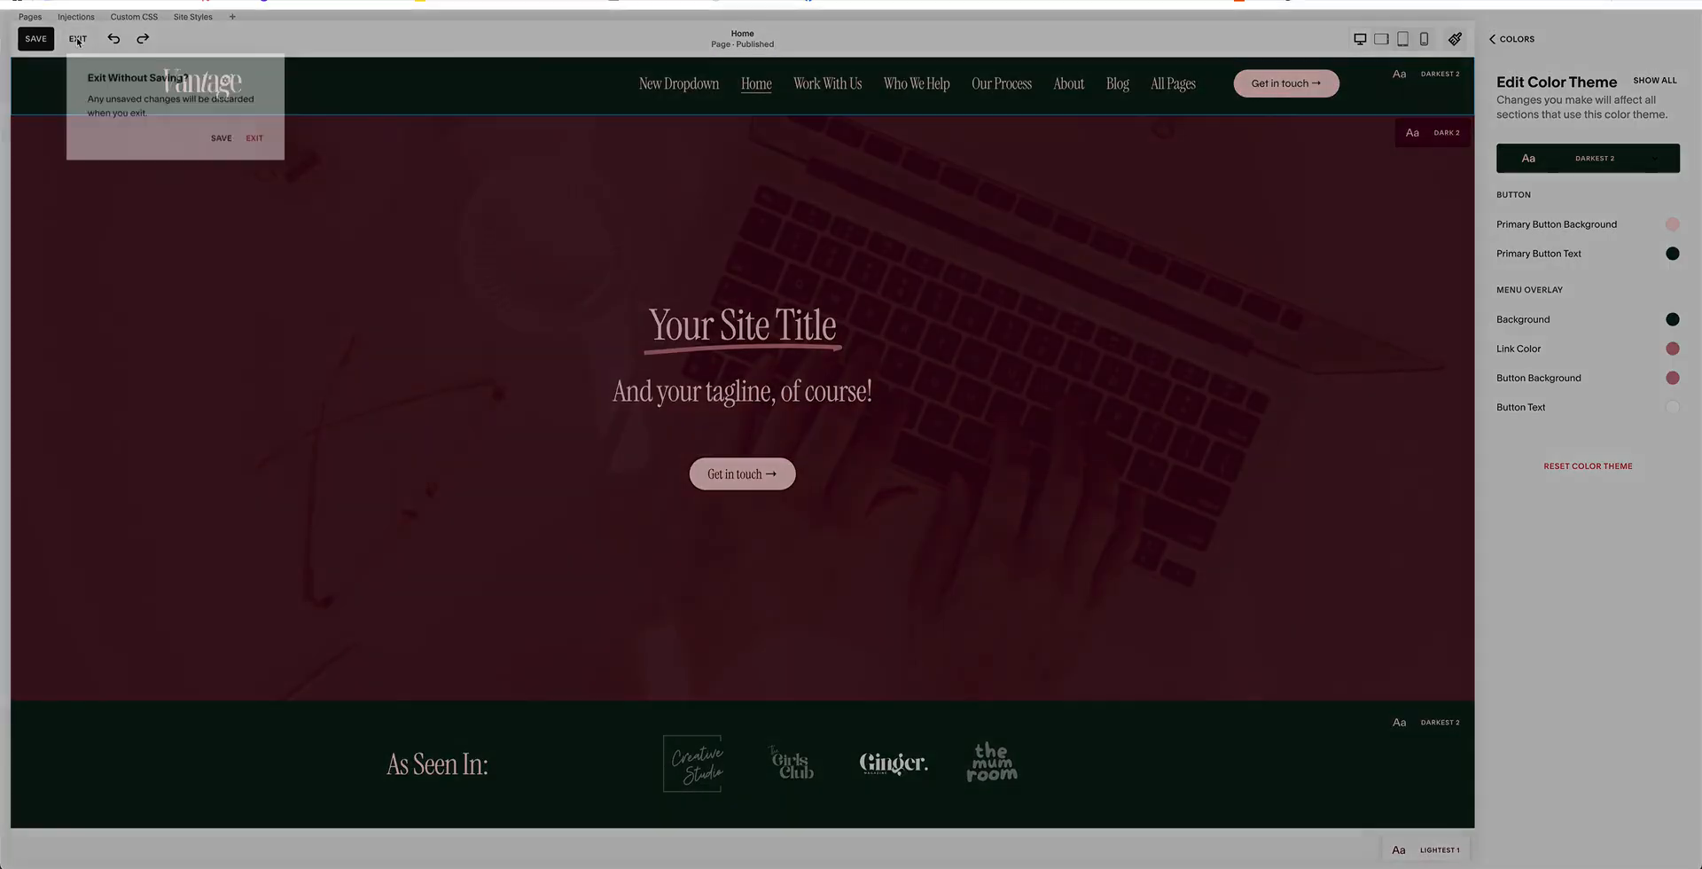
pyautogui.click(259, 140)
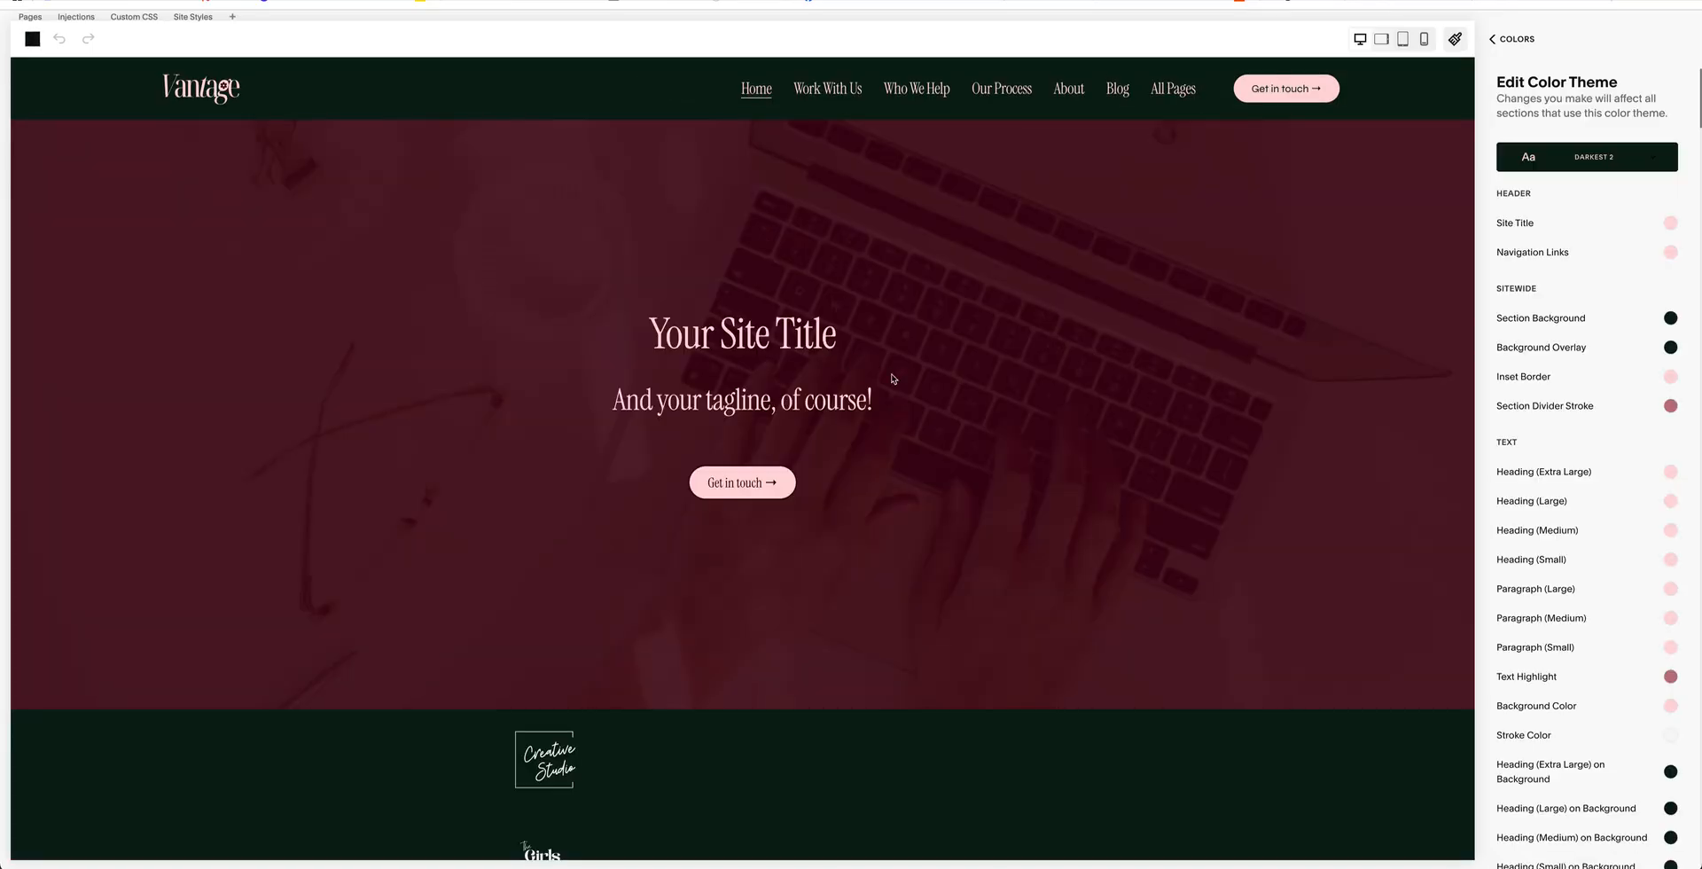
pyautogui.click(1504, 41)
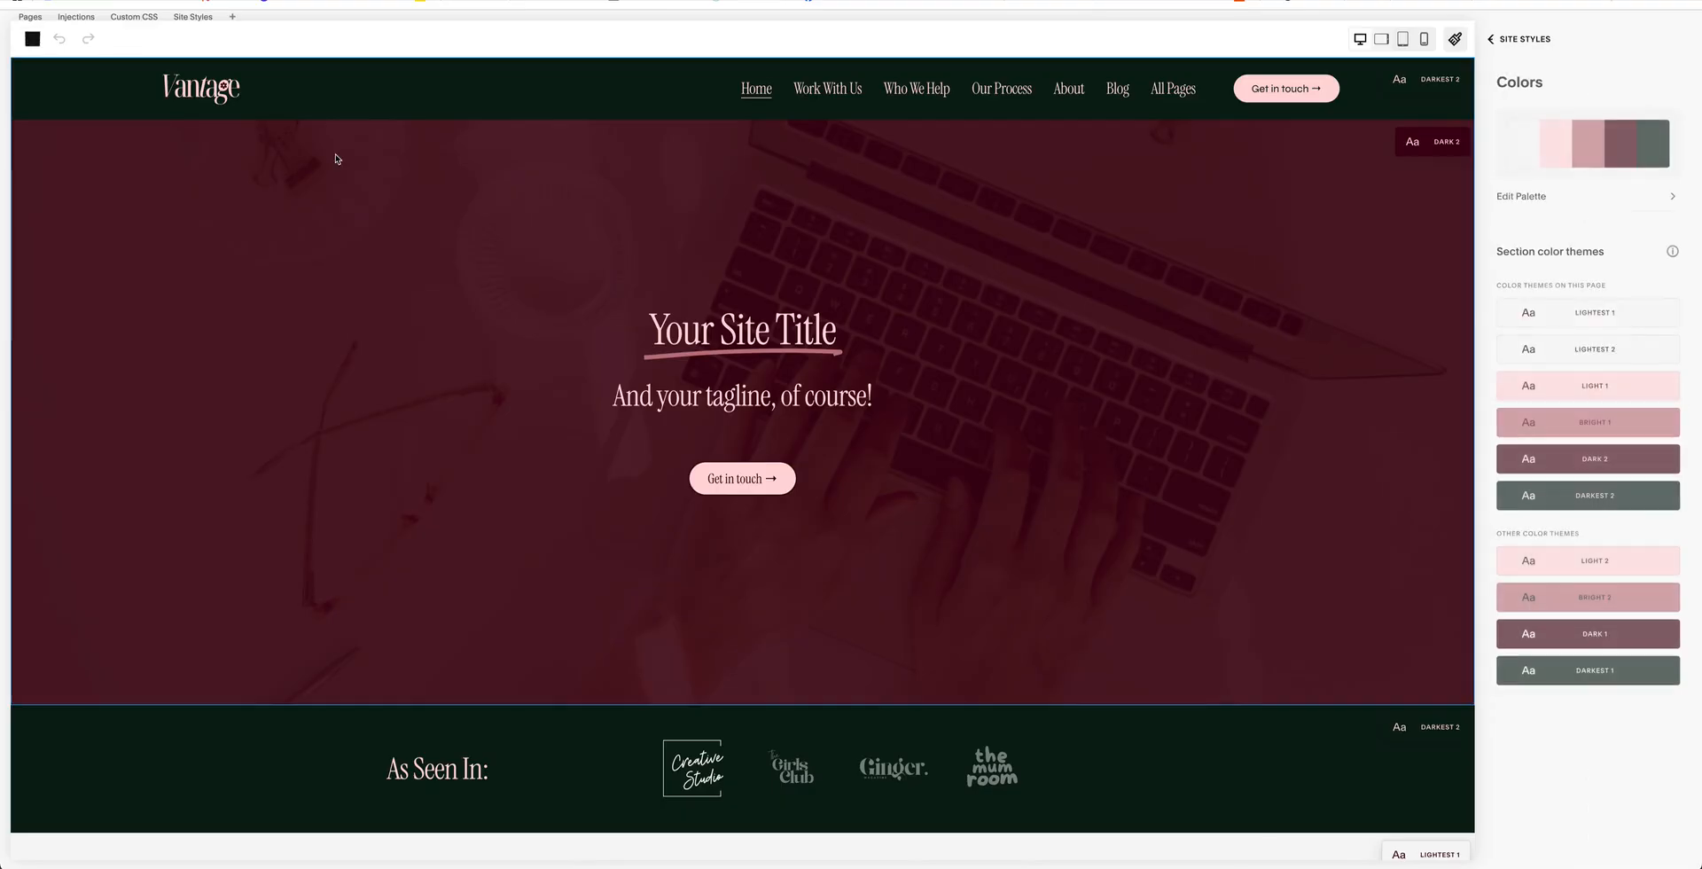
pyautogui.click(1501, 43)
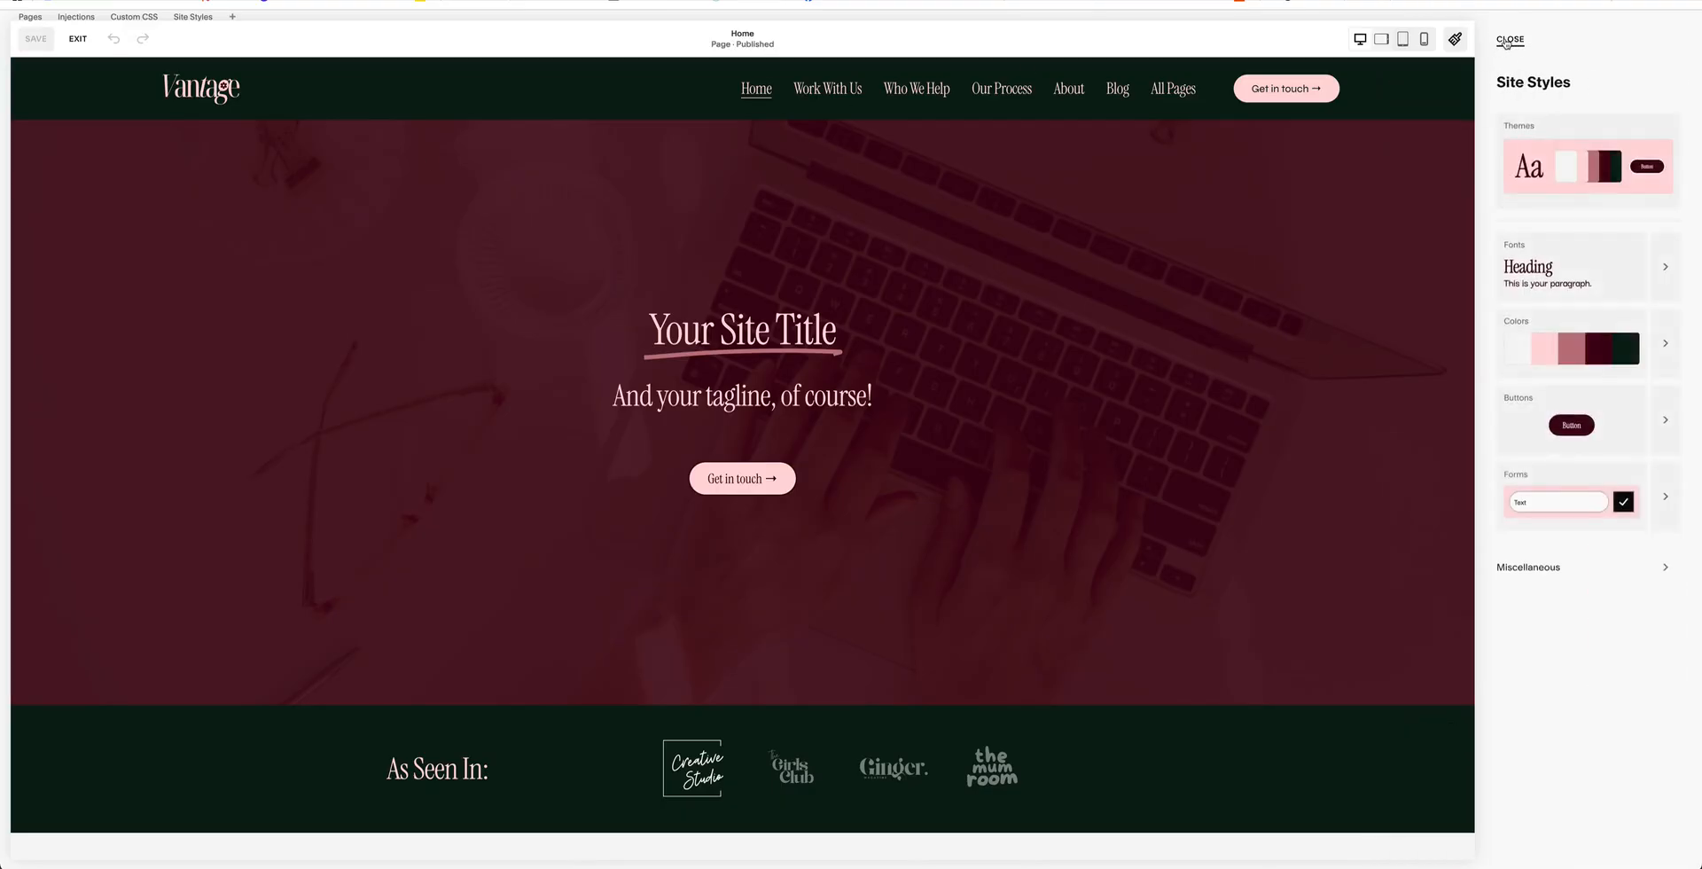
pyautogui.click(1507, 43)
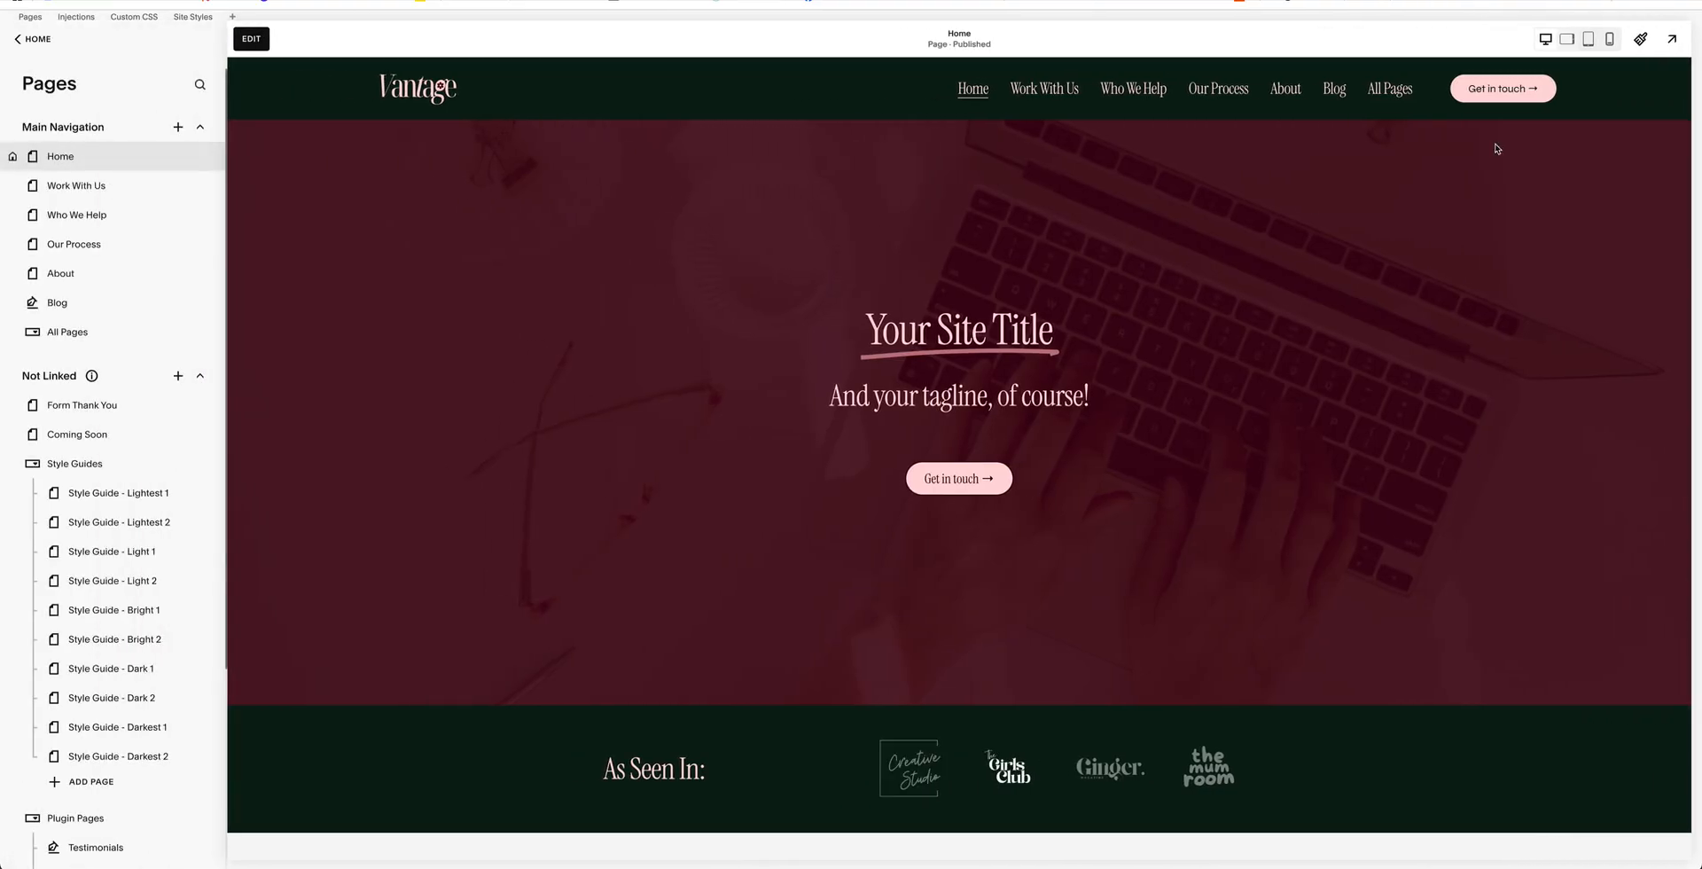
# - Expand the navigation menu in mobile preview and open the Darkest 1 colour theme for editing
pyautogui.click(1610, 39)
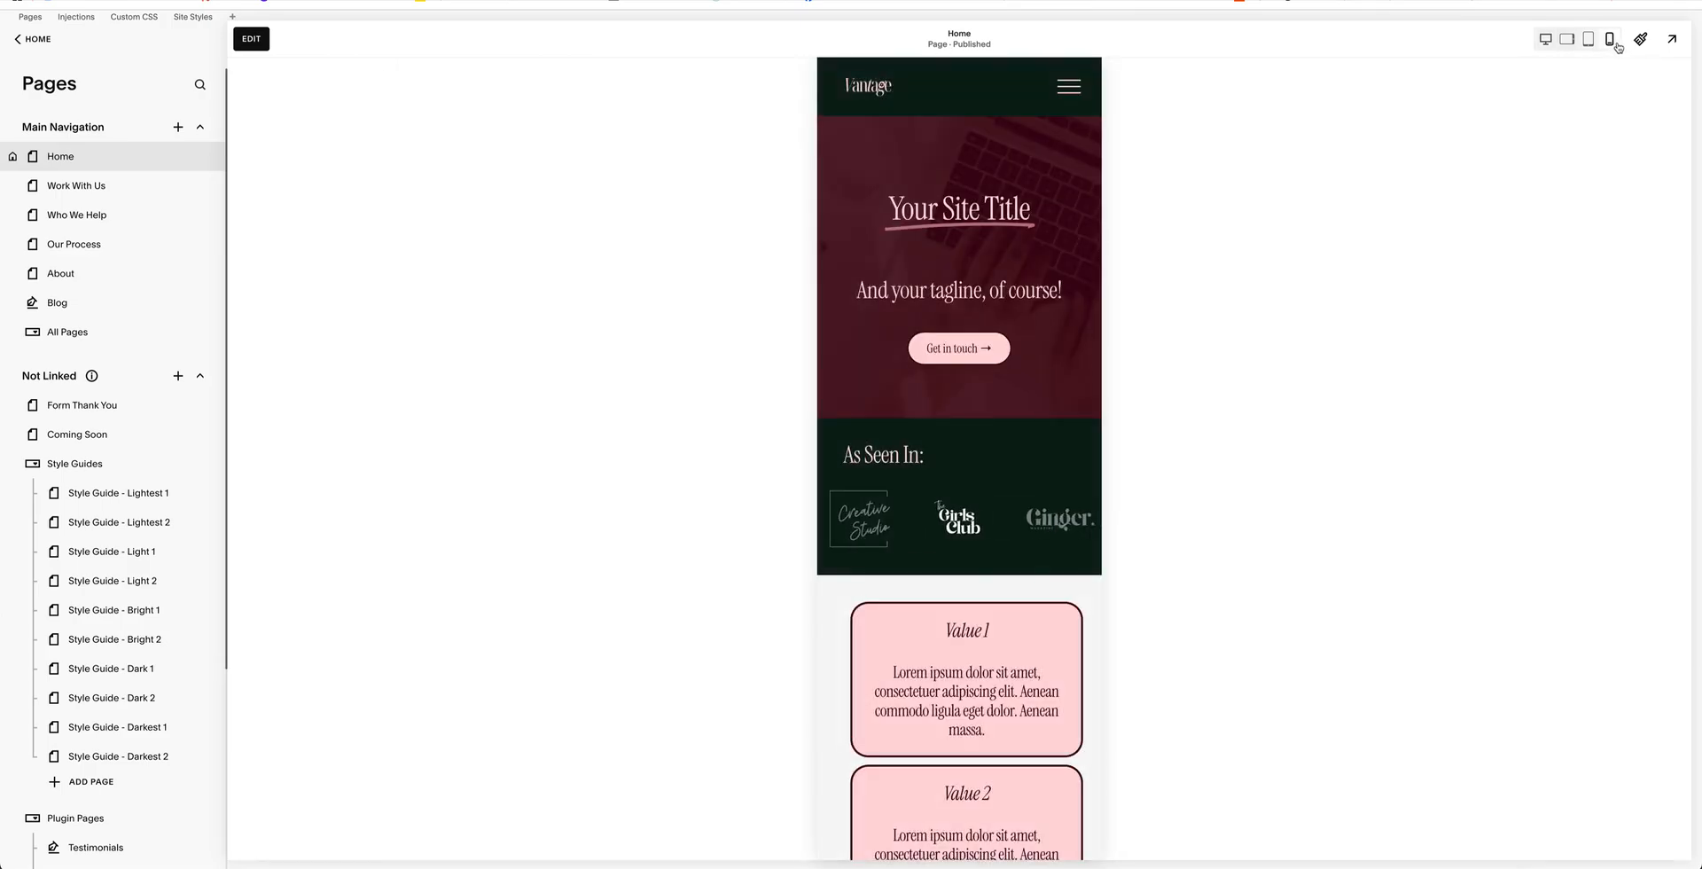
pyautogui.click(1067, 88)
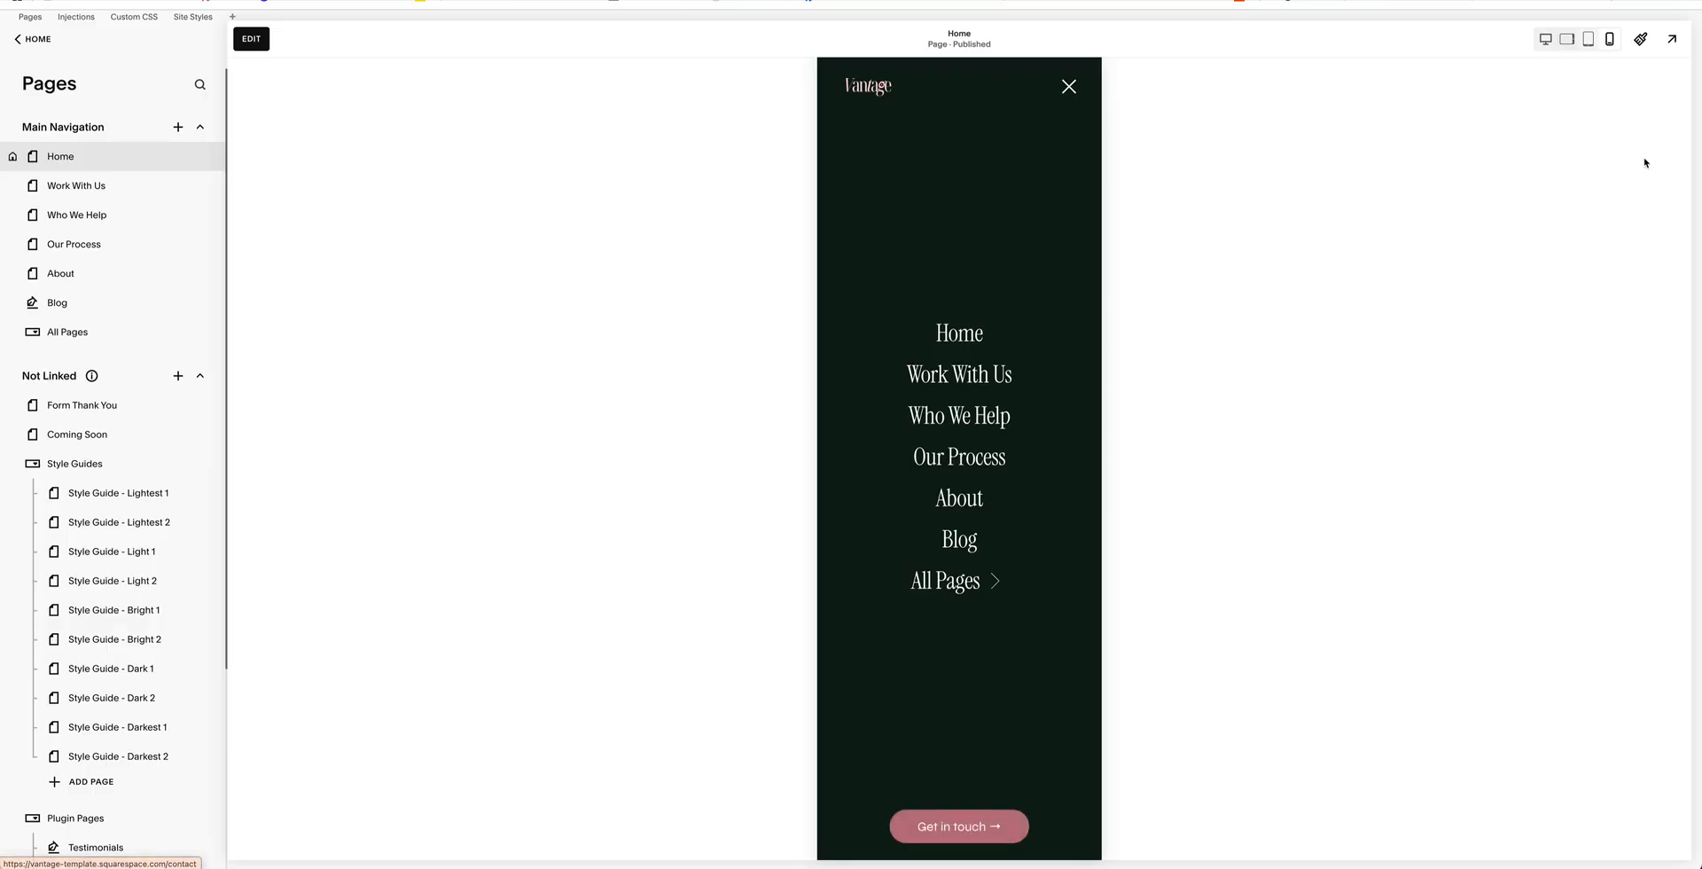
pyautogui.click(1640, 38)
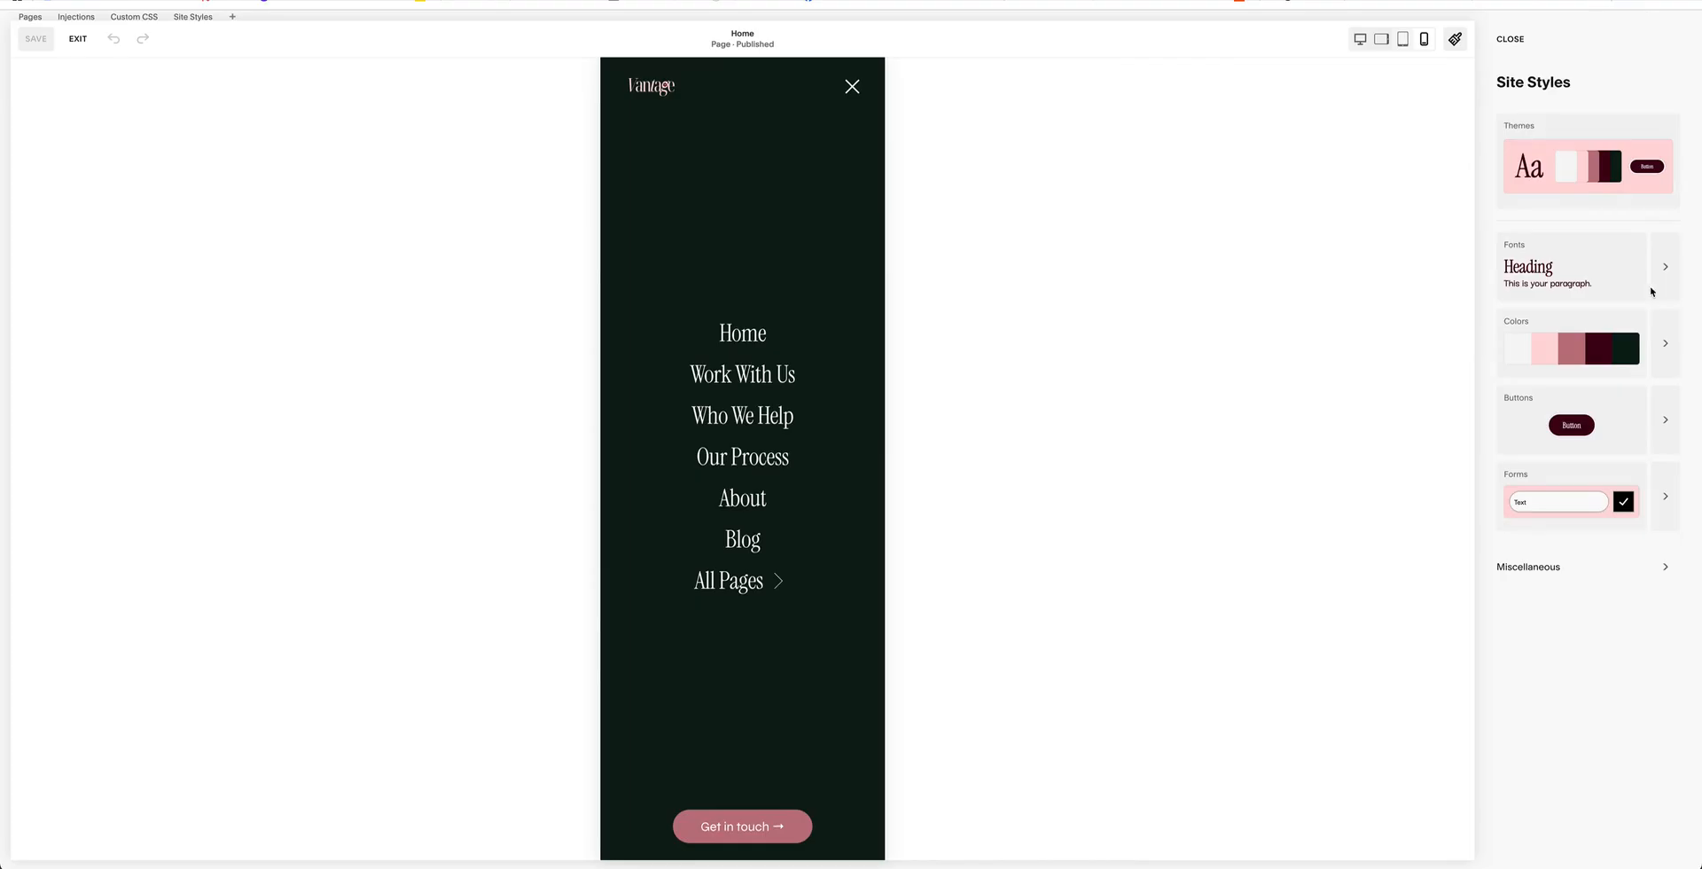
pyautogui.click(1663, 345)
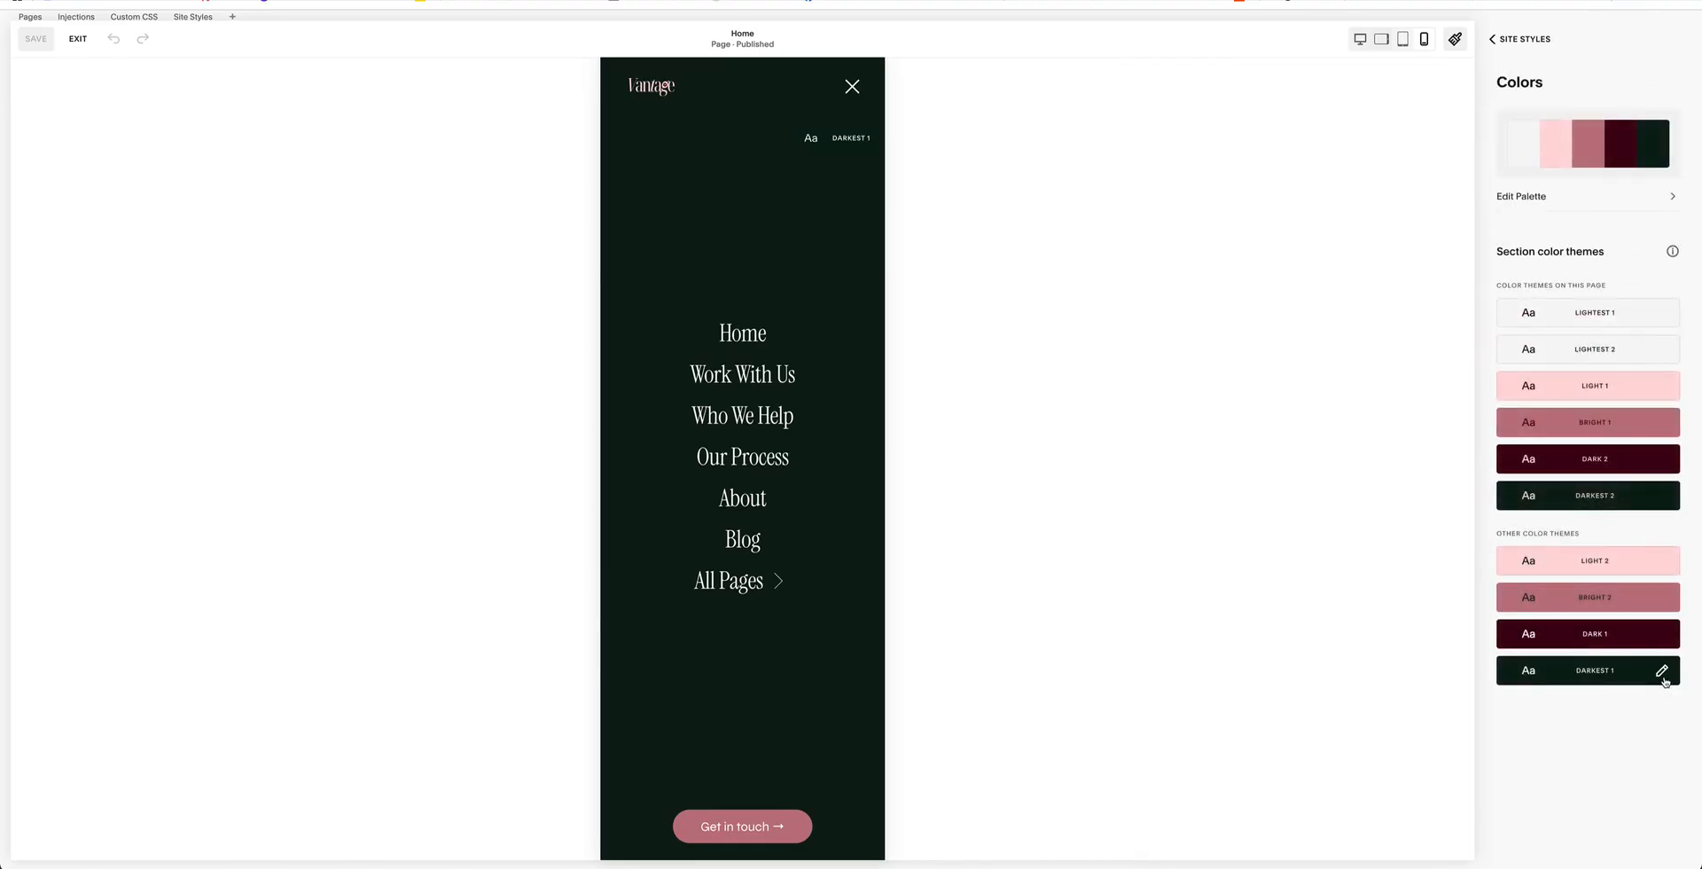
pyautogui.click(1662, 672)
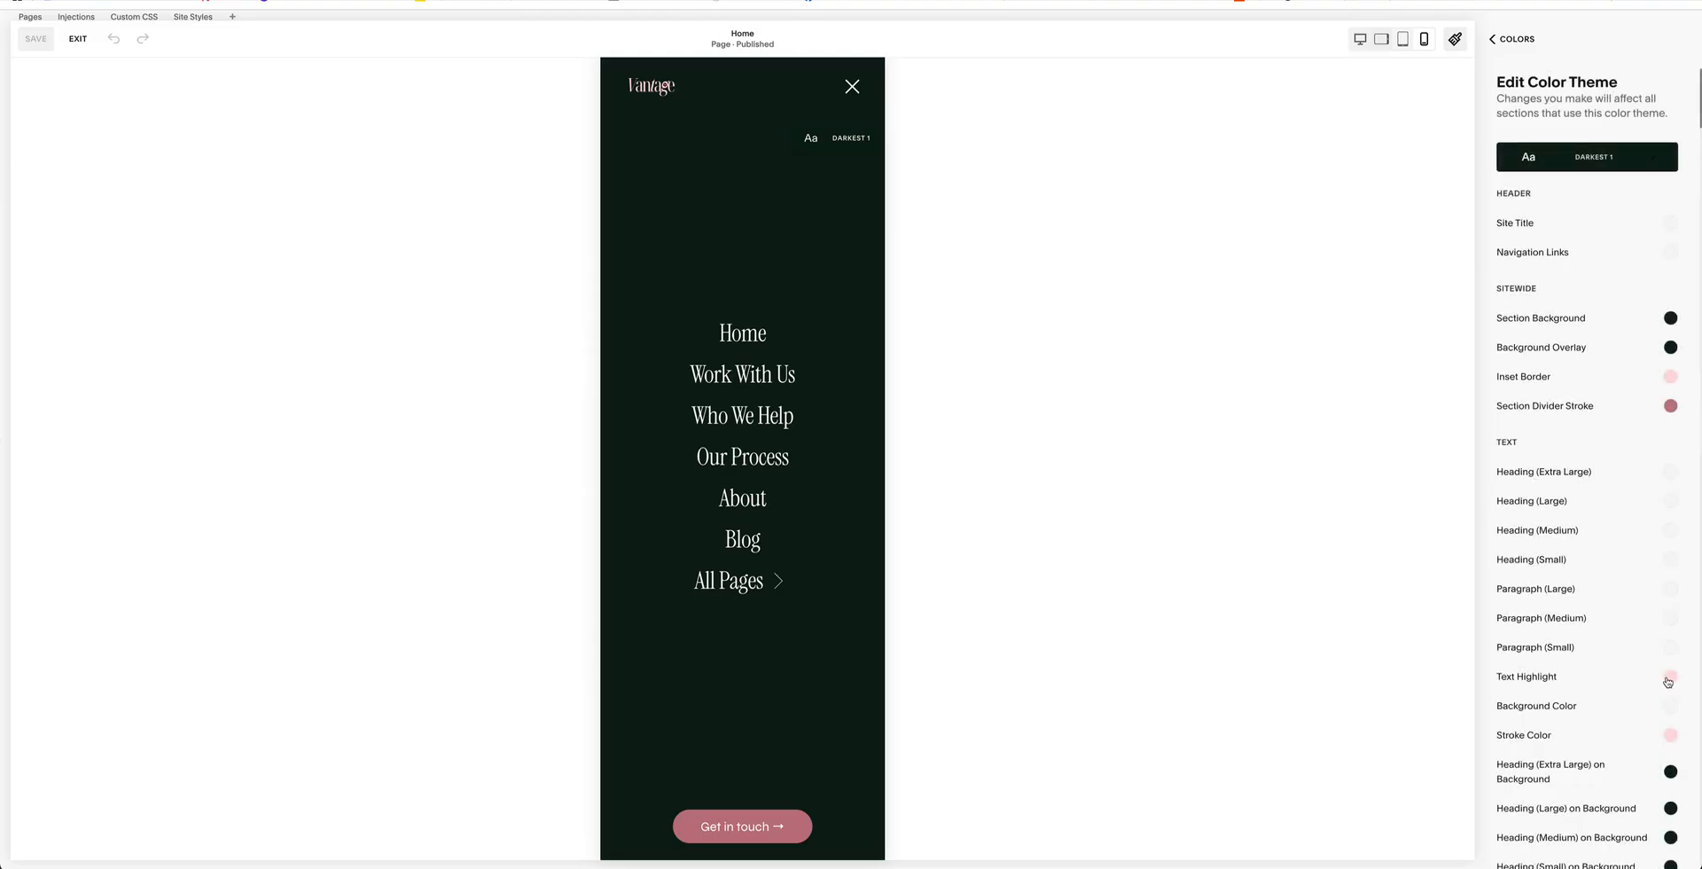
# - Look through the Dark 2 theme's full list of colour settings, from the header and menu overlay to the individual blocks
pyautogui.click(746, 230)
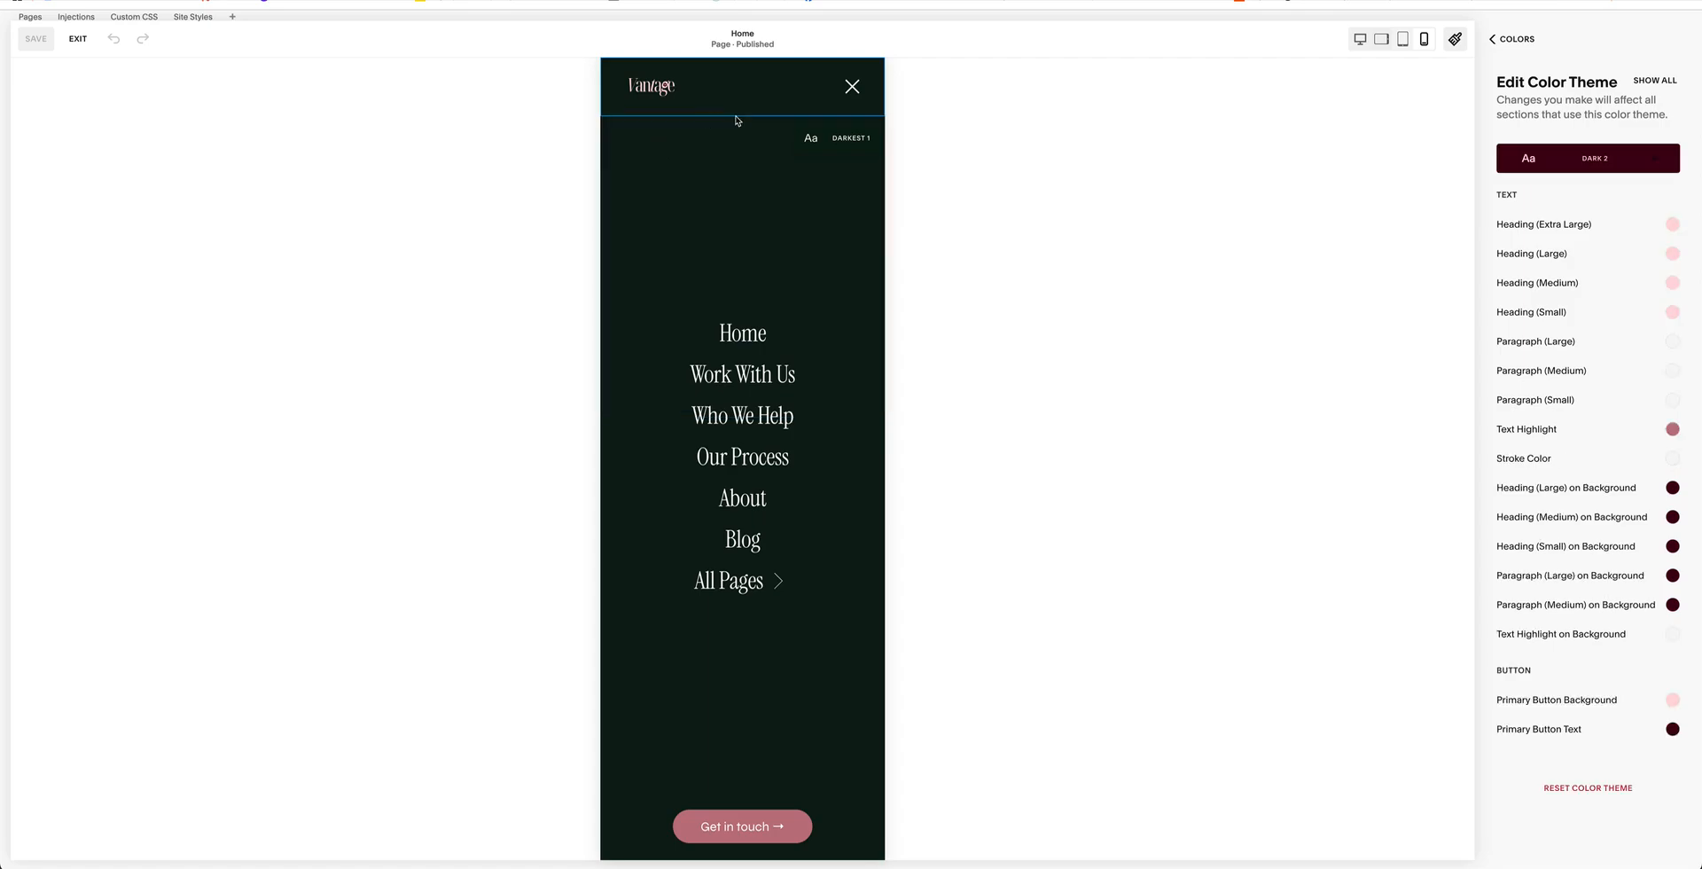
pyautogui.click(1650, 79)
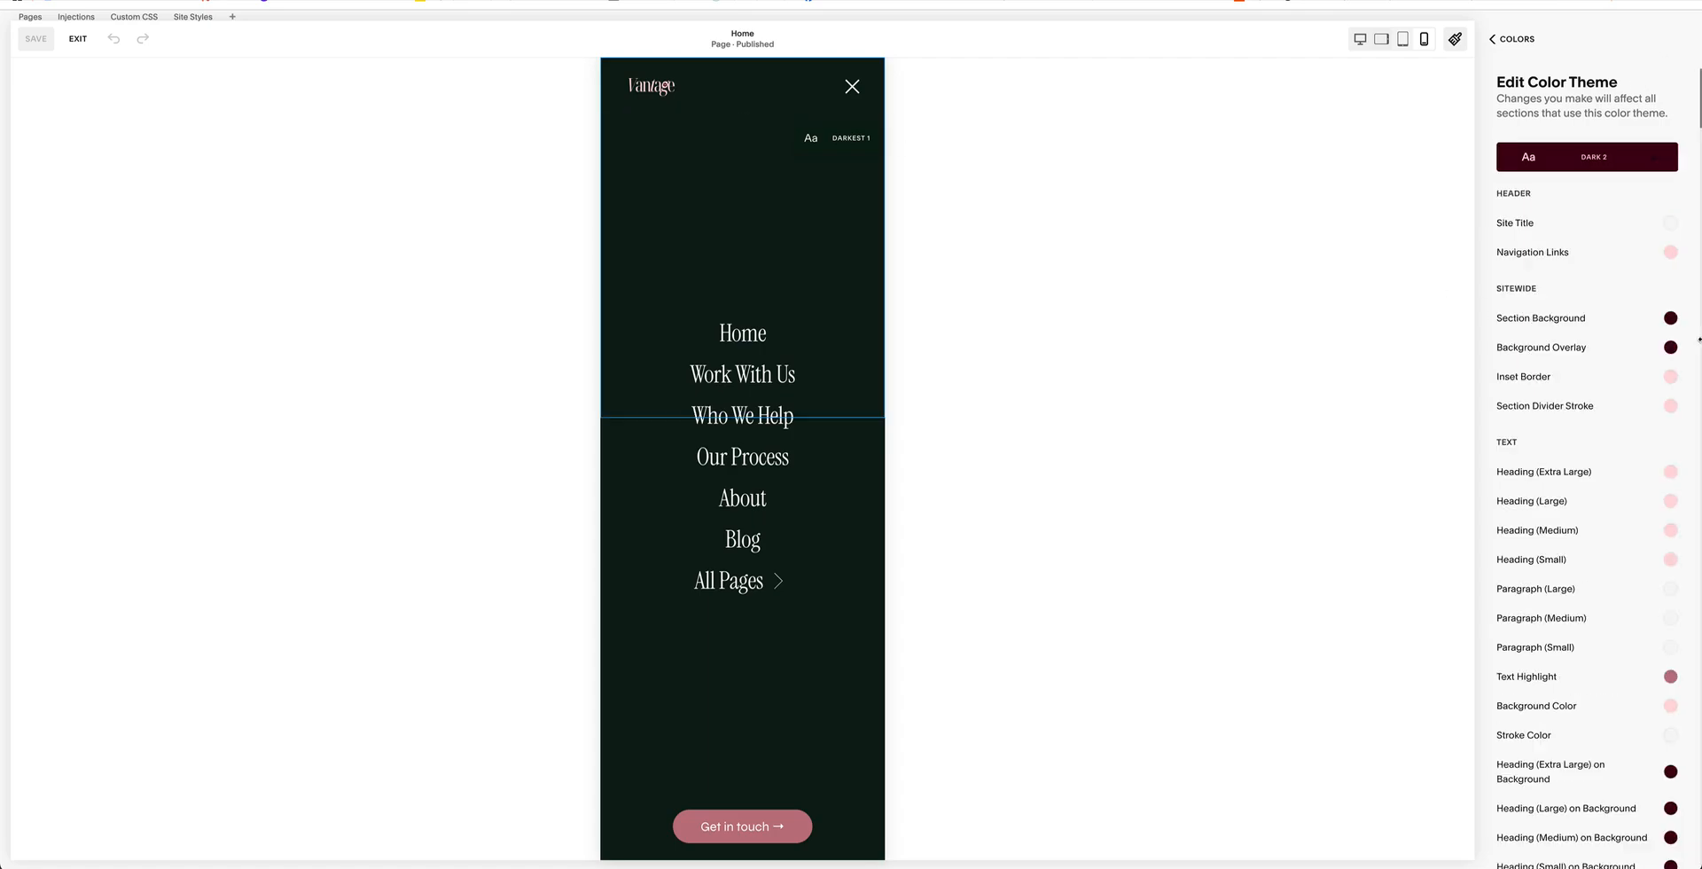
pyautogui.scroll(-10, 1611, 412)
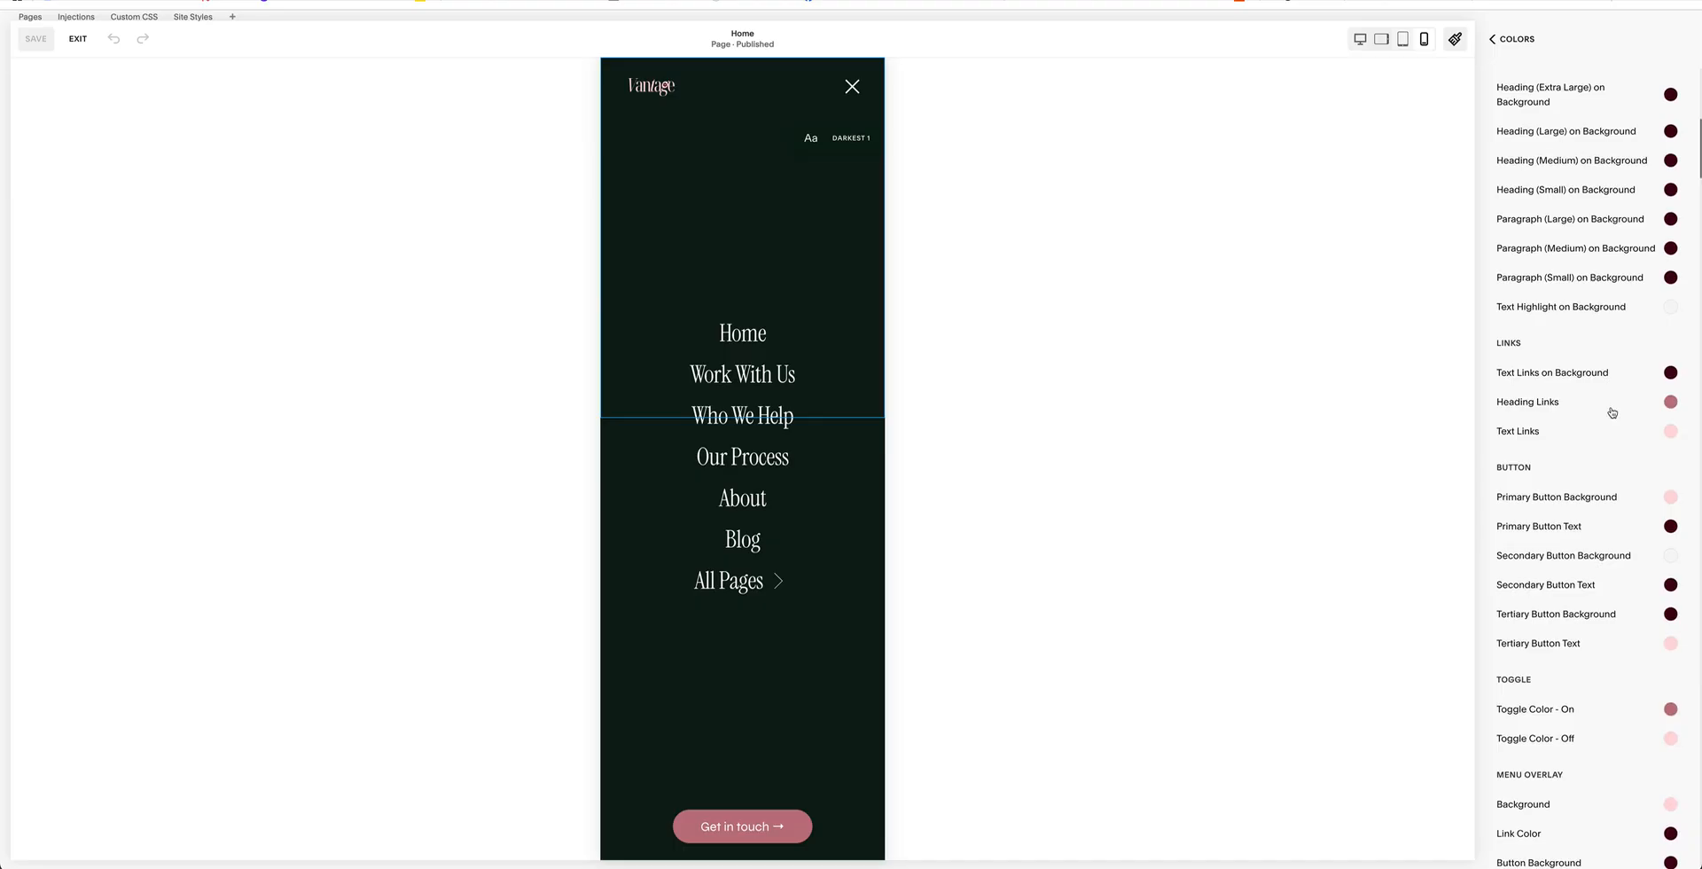
pyautogui.scroll(-7, 1611, 412)
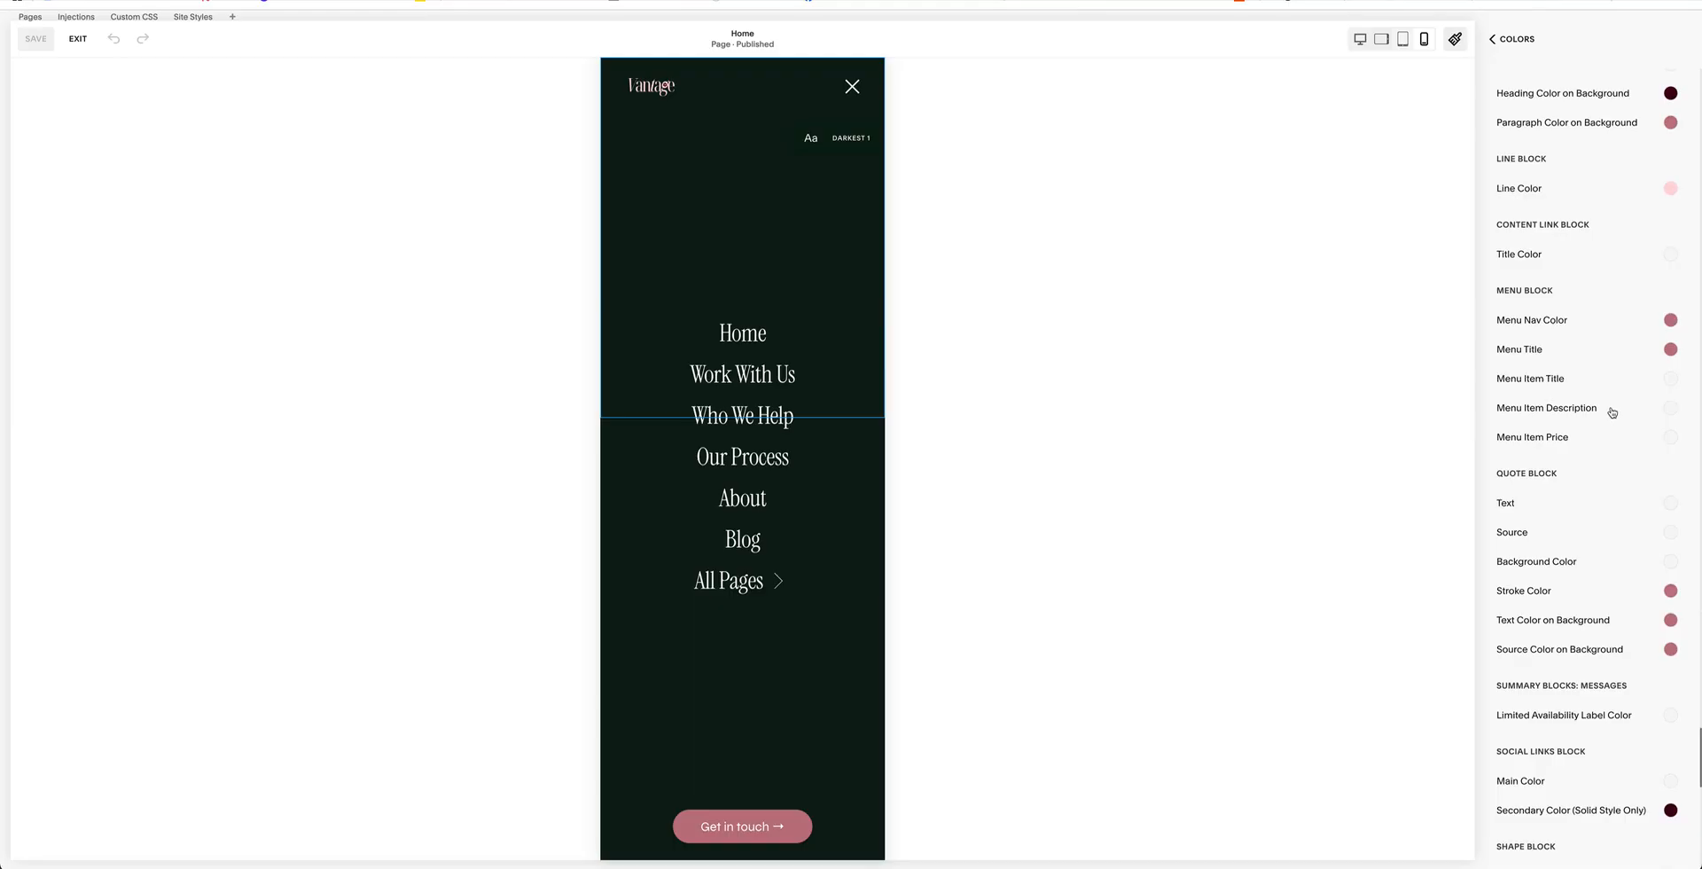
pyautogui.scroll(-3, 1621, 418)
pyautogui.scroll(-7, 1620, 417)
pyautogui.scroll(-3, 1620, 418)
pyautogui.scroll(7, 1621, 417)
pyautogui.scroll(4, 1620, 417)
pyautogui.scroll(7, 1620, 417)
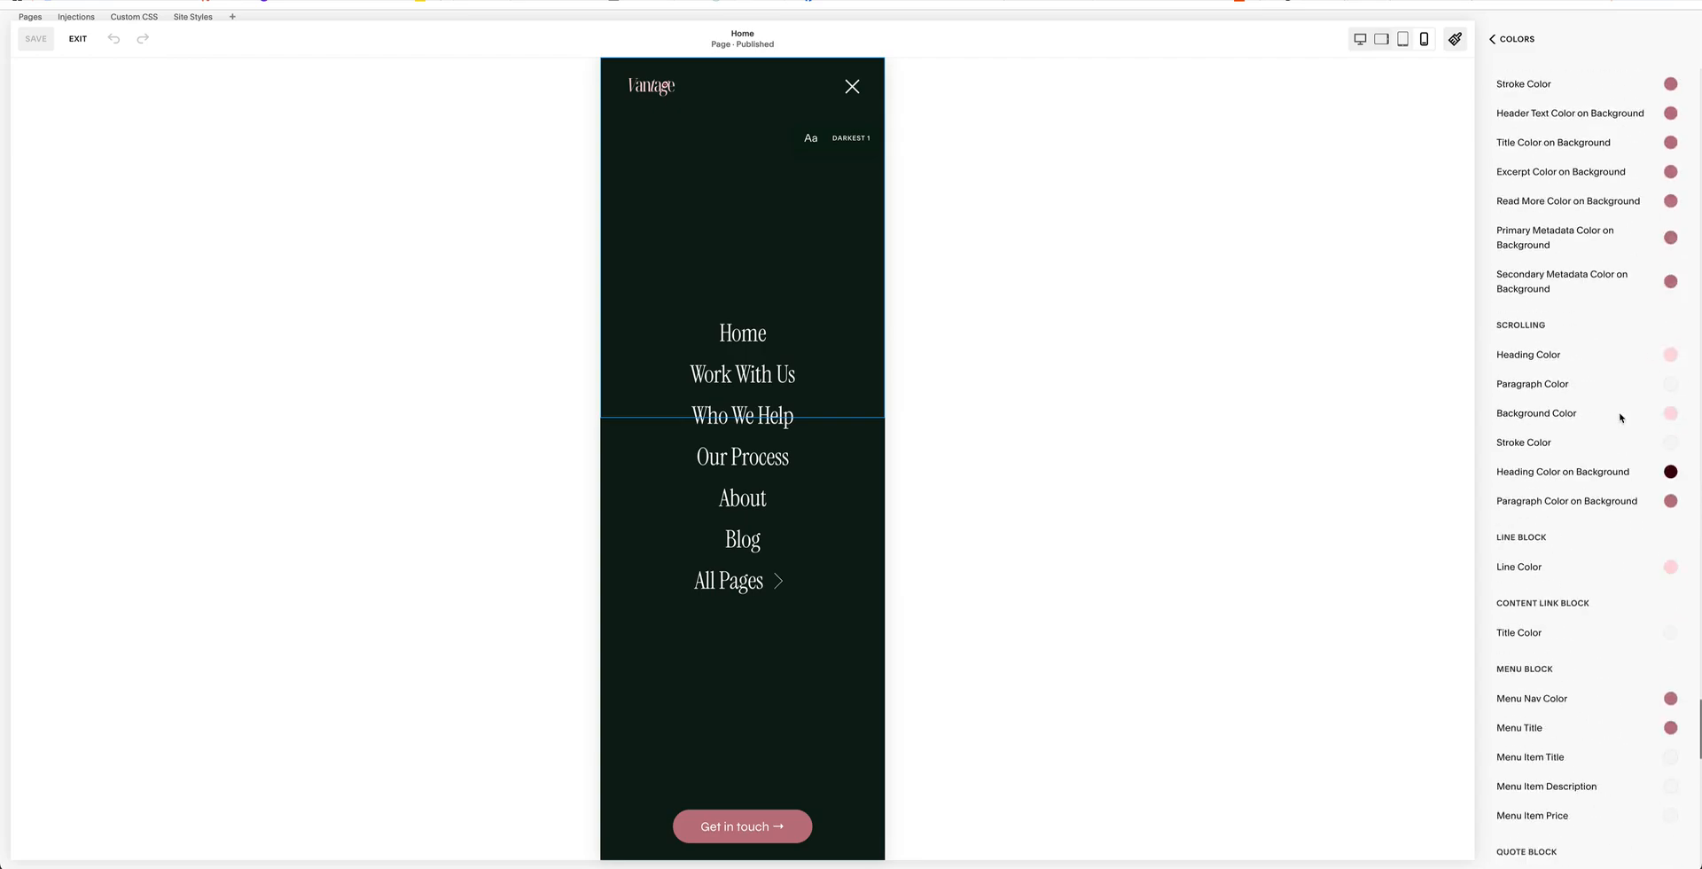
# - Set the menu overlay background in the Darkest 1 theme to the palette's dark burgundy
pyautogui.click(692, 85)
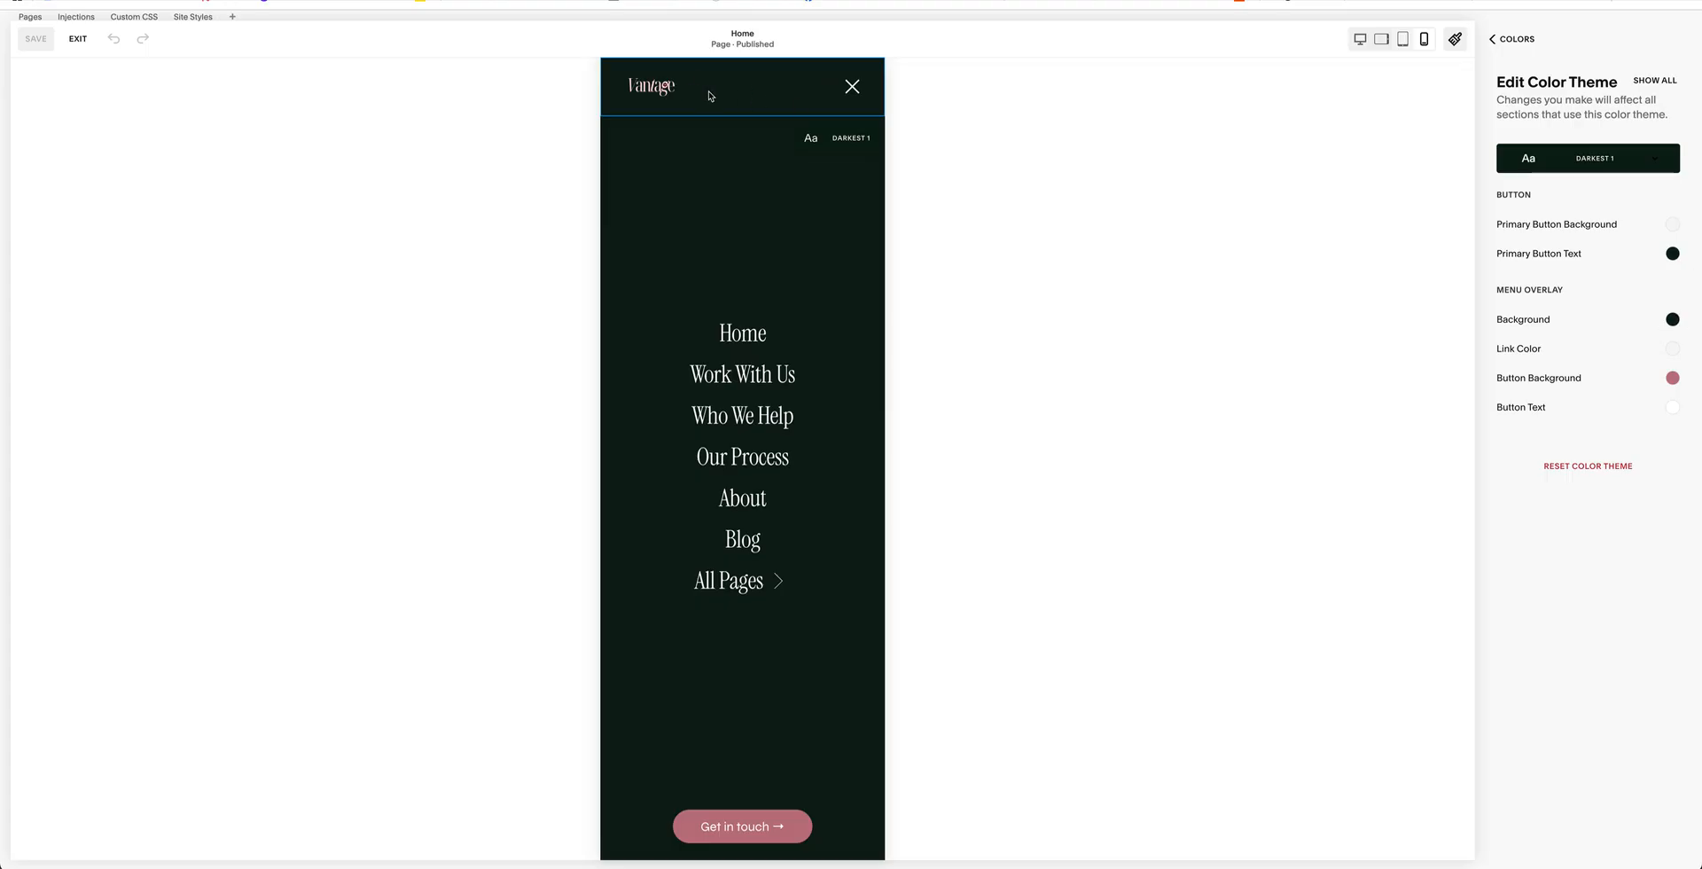
pyautogui.click(1673, 320)
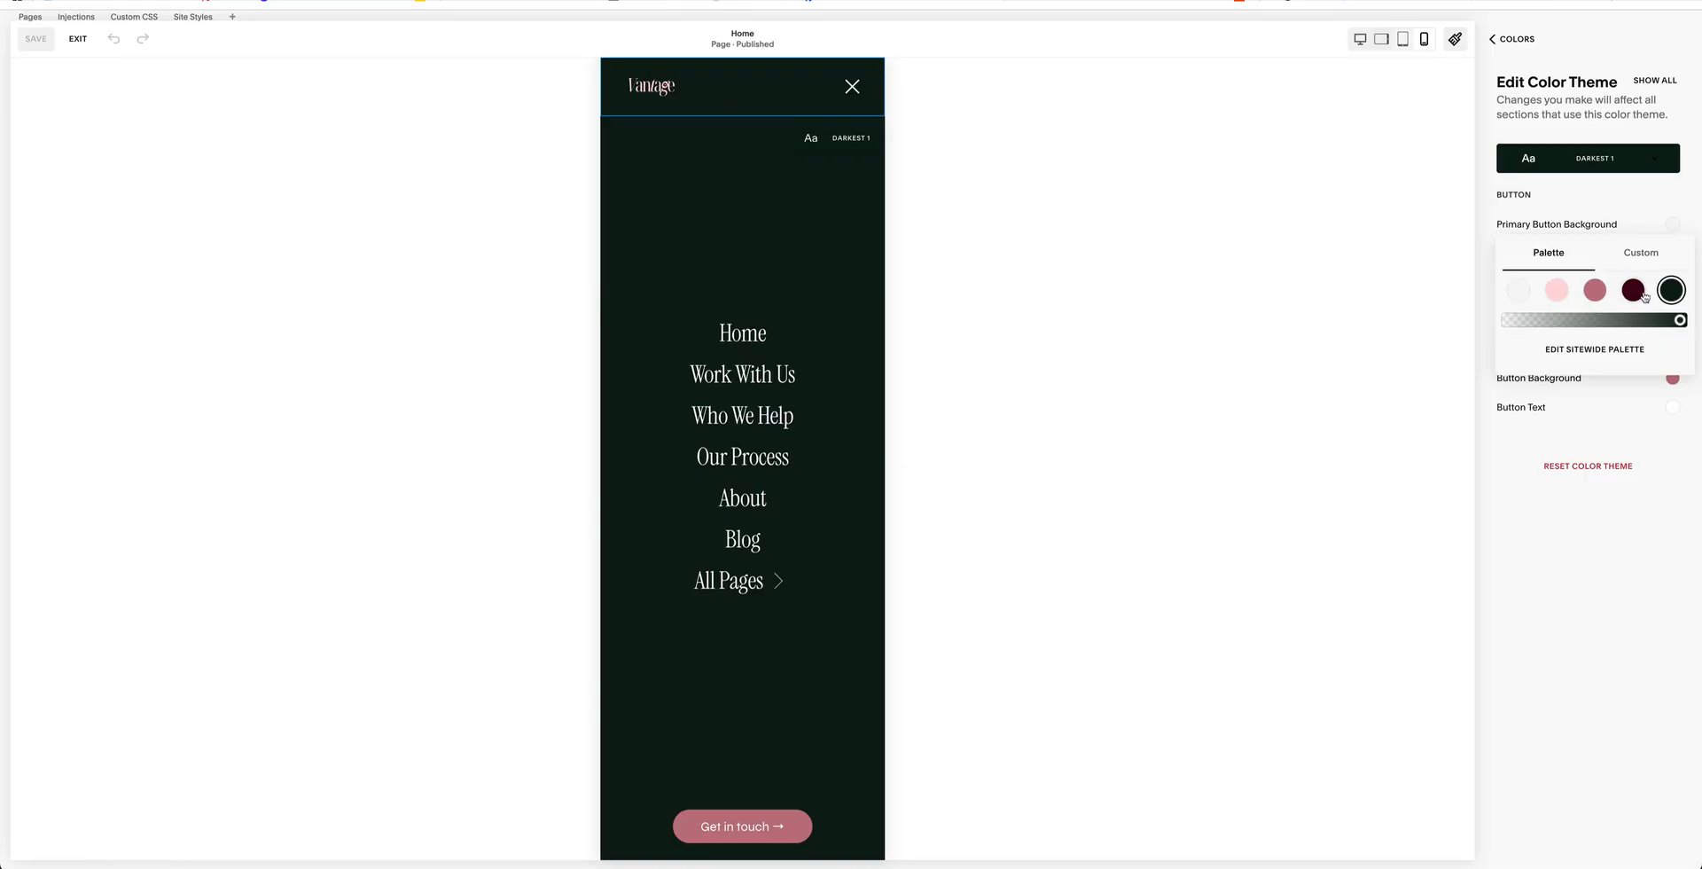
pyautogui.click(1633, 291)
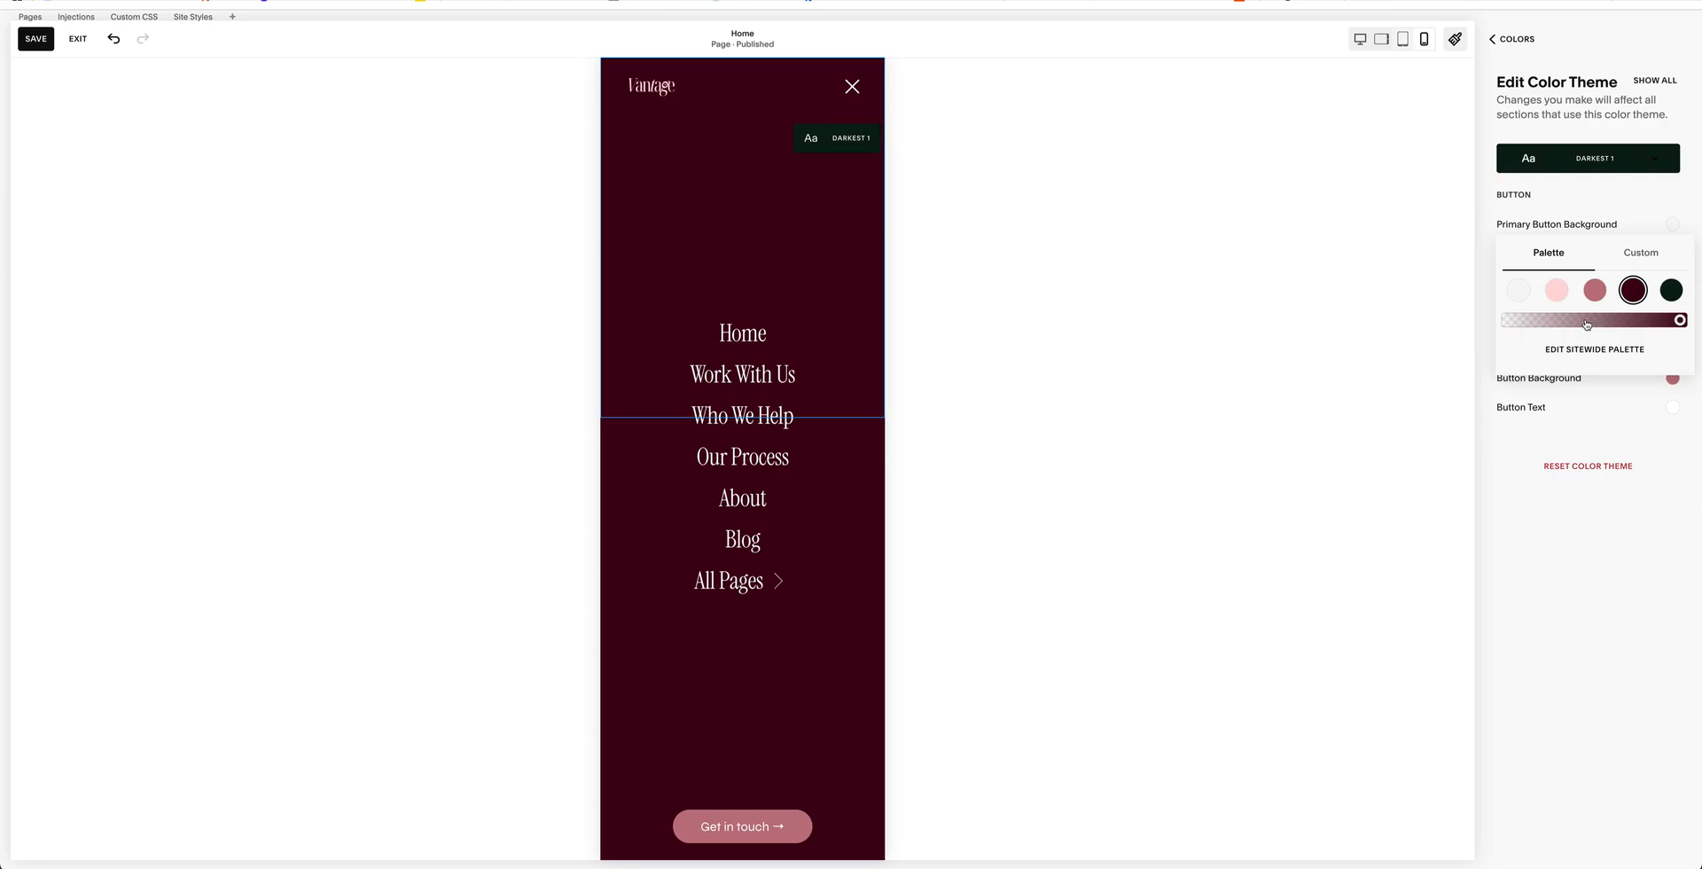
# - Set the menu overlay's link colour in the Darkest 1 theme to the palette's light pink
pyautogui.click(1649, 586)
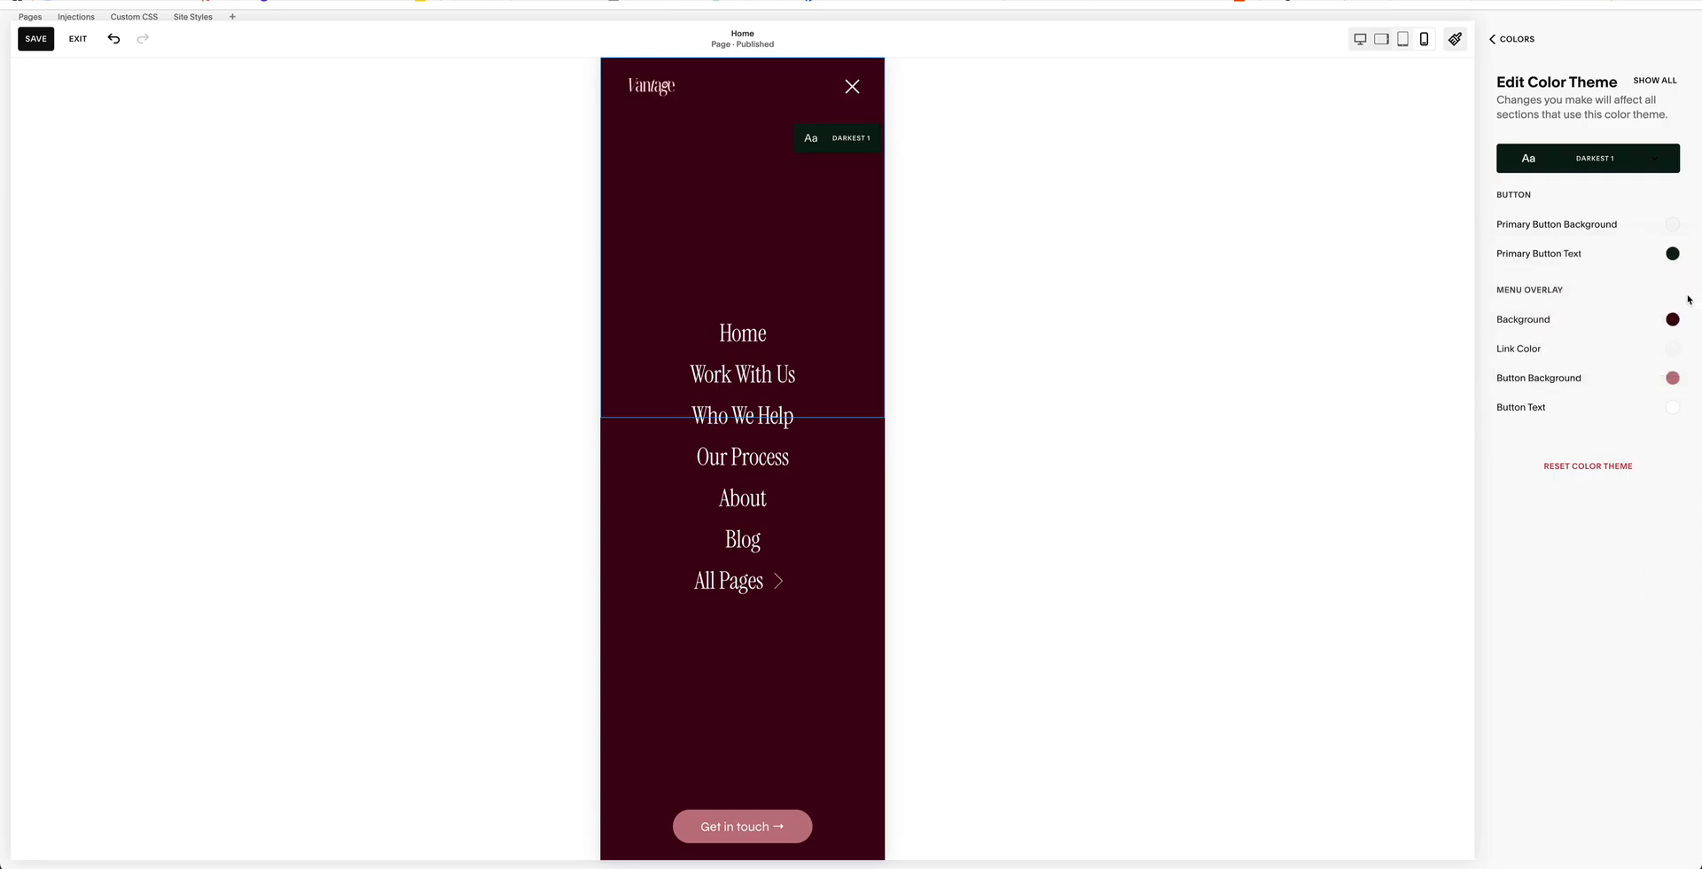
pyautogui.click(1671, 351)
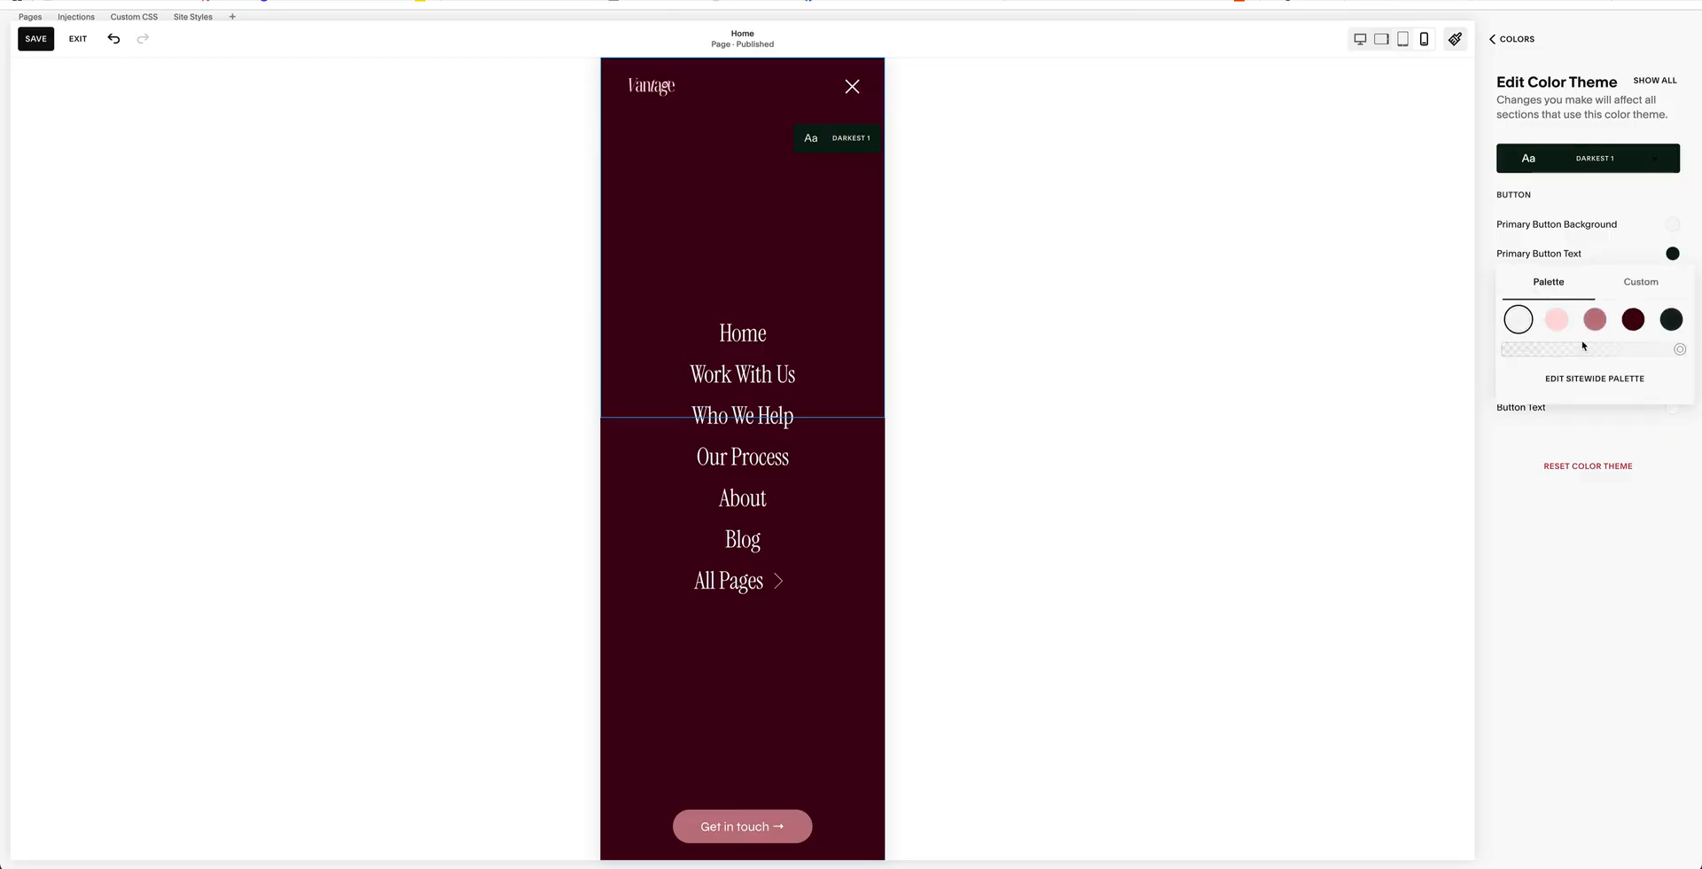
pyautogui.click(1556, 321)
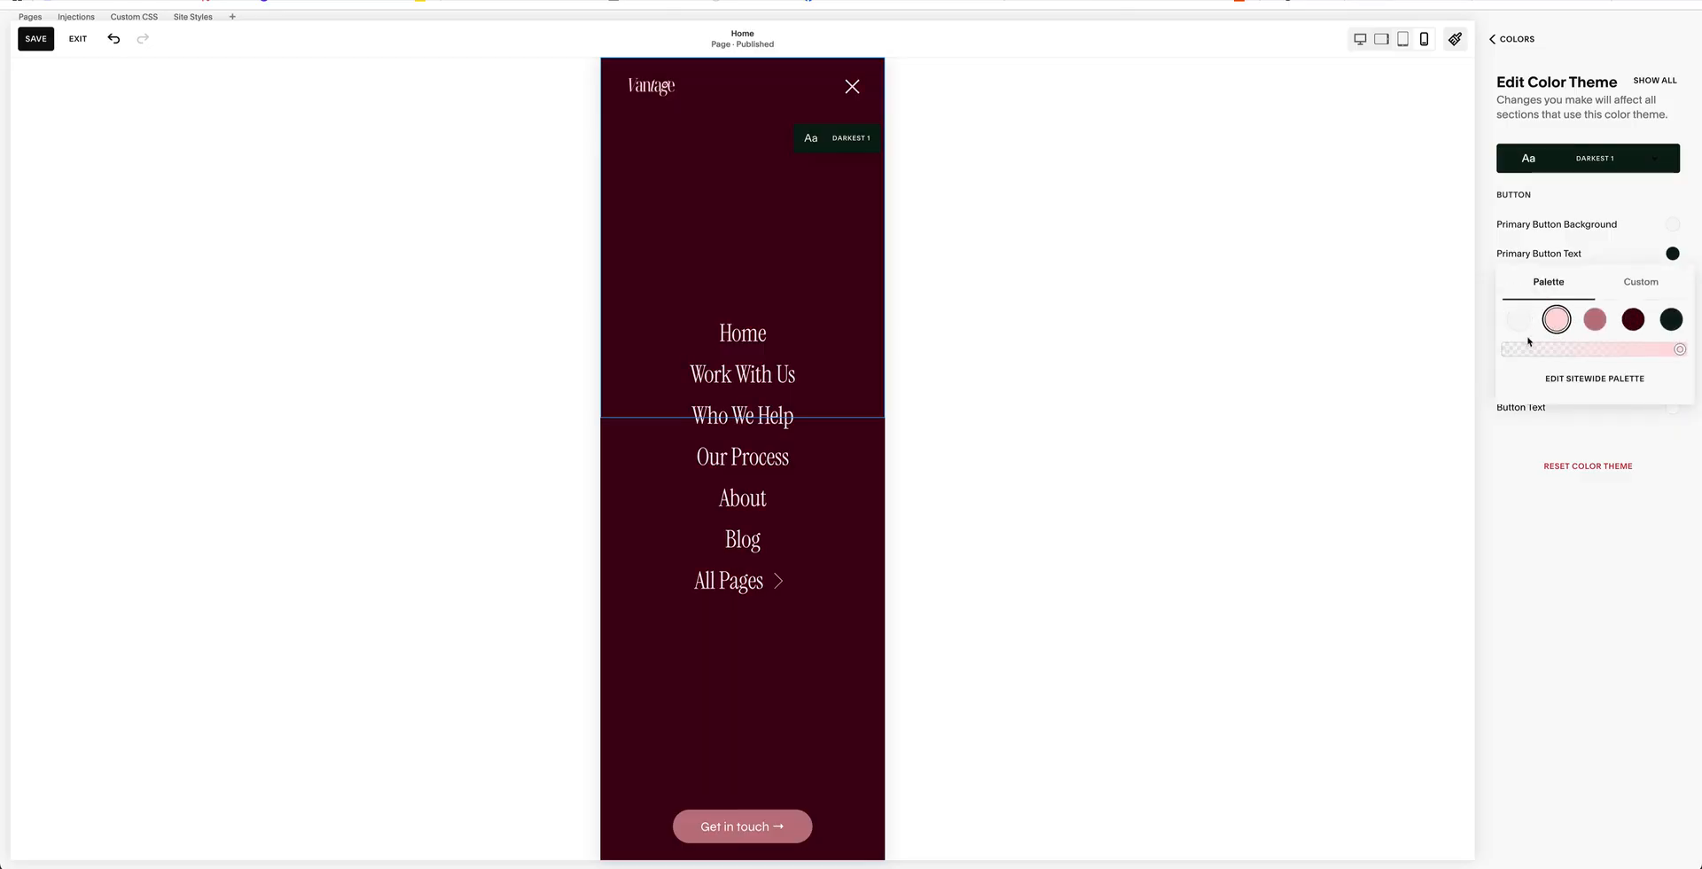
pyautogui.click(1594, 319)
pyautogui.click(1557, 319)
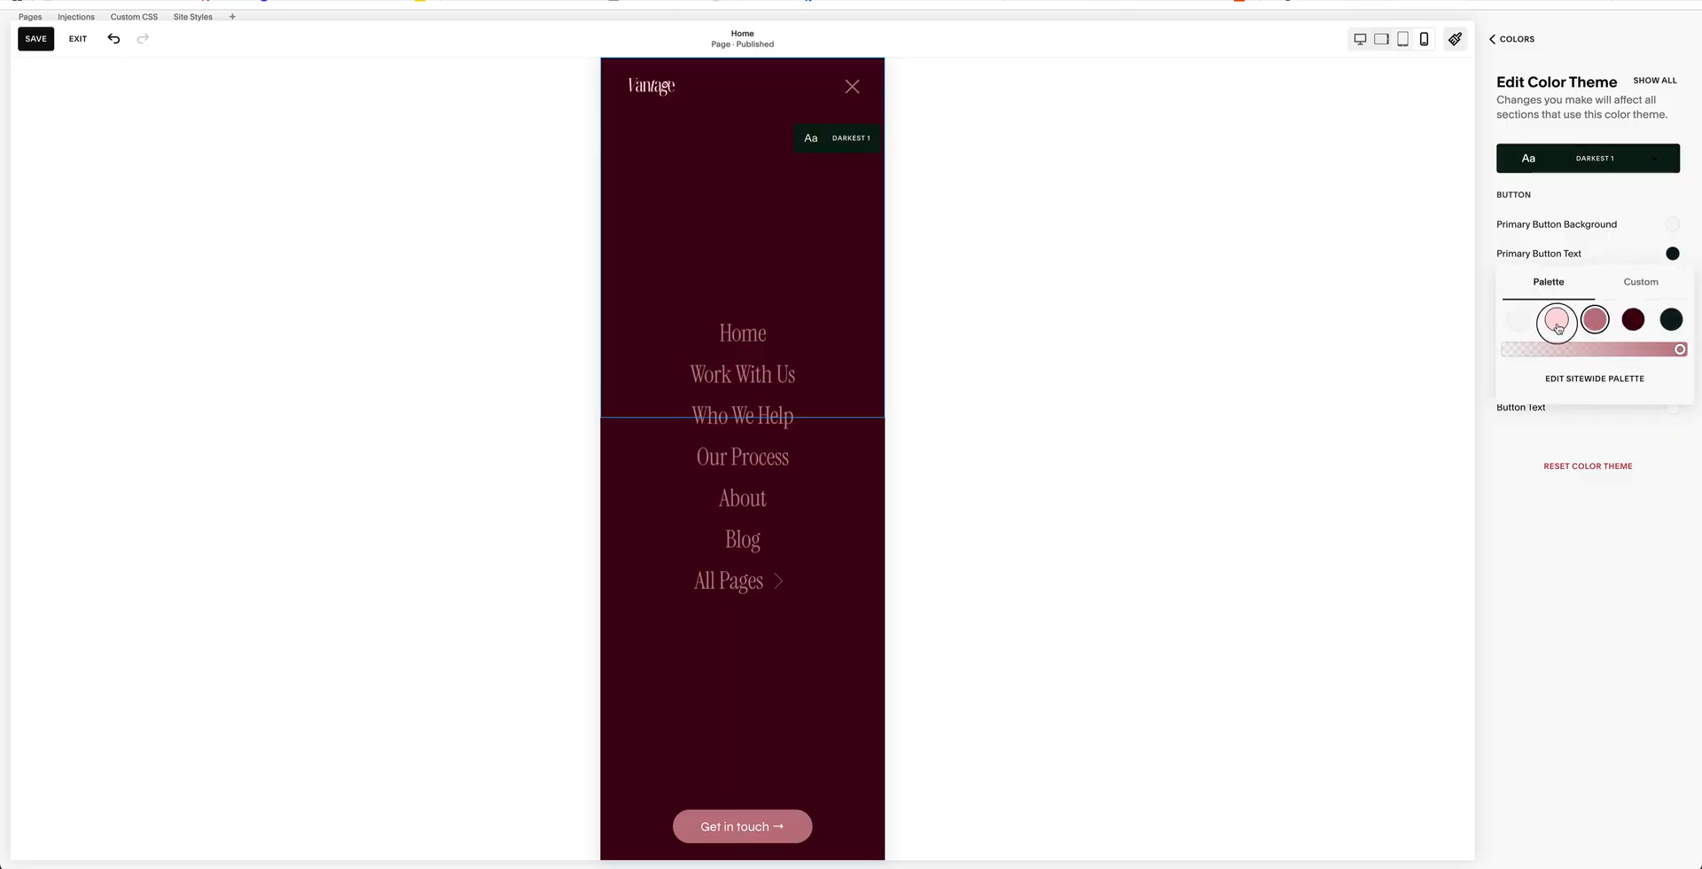
pyautogui.click(1695, 268)
# - Set the menu overlay's button background to the palette's light pink
pyautogui.click(1673, 378)
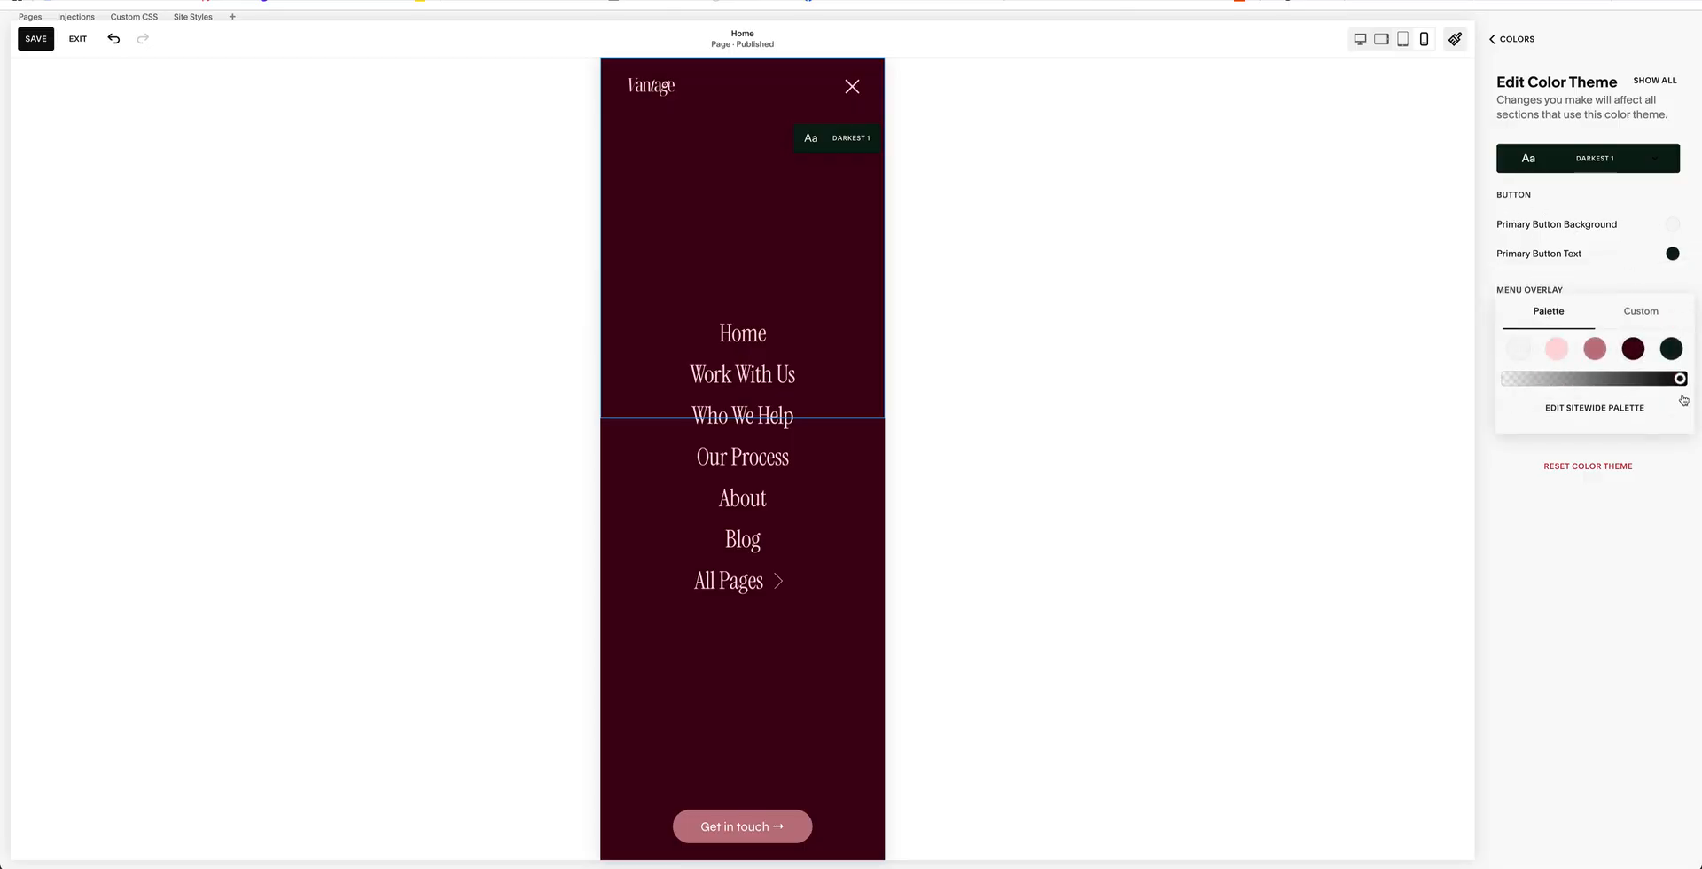
pyautogui.click(1633, 349)
pyautogui.click(1595, 349)
pyautogui.click(1556, 349)
pyautogui.click(1601, 614)
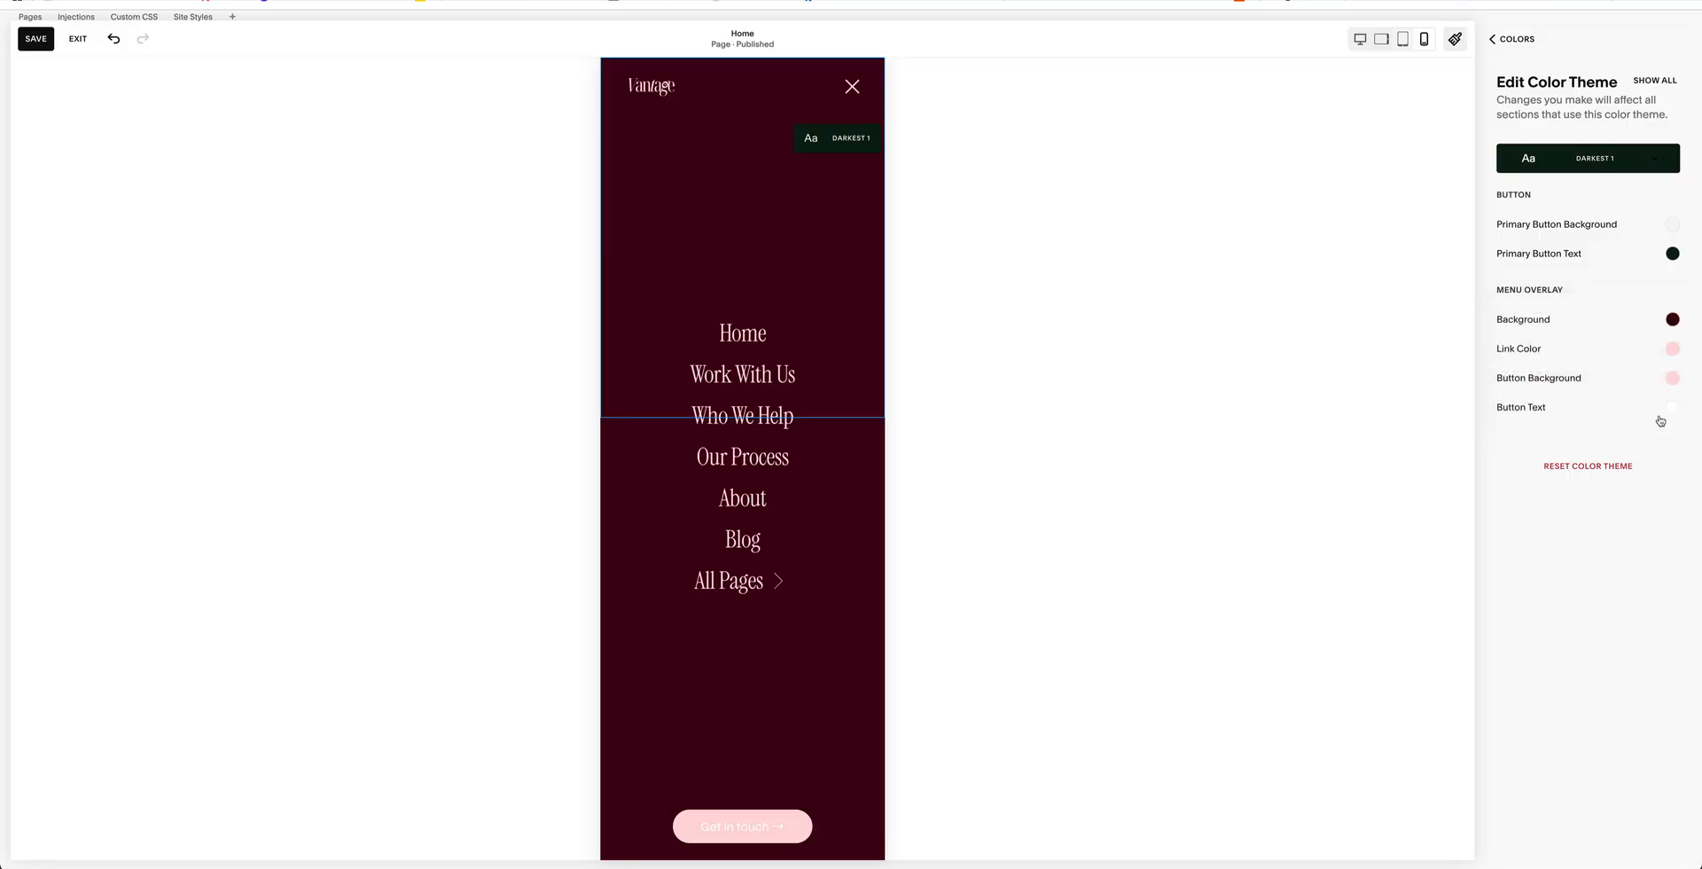
# - Set the menu overlay's button text to the palette's dark burgundy
pyautogui.click(1670, 410)
pyautogui.click(1633, 481)
pyautogui.click(1626, 588)
# - Set both the menu overlay's background and its button text to the palette's dark green
pyautogui.click(1673, 319)
pyautogui.click(1671, 290)
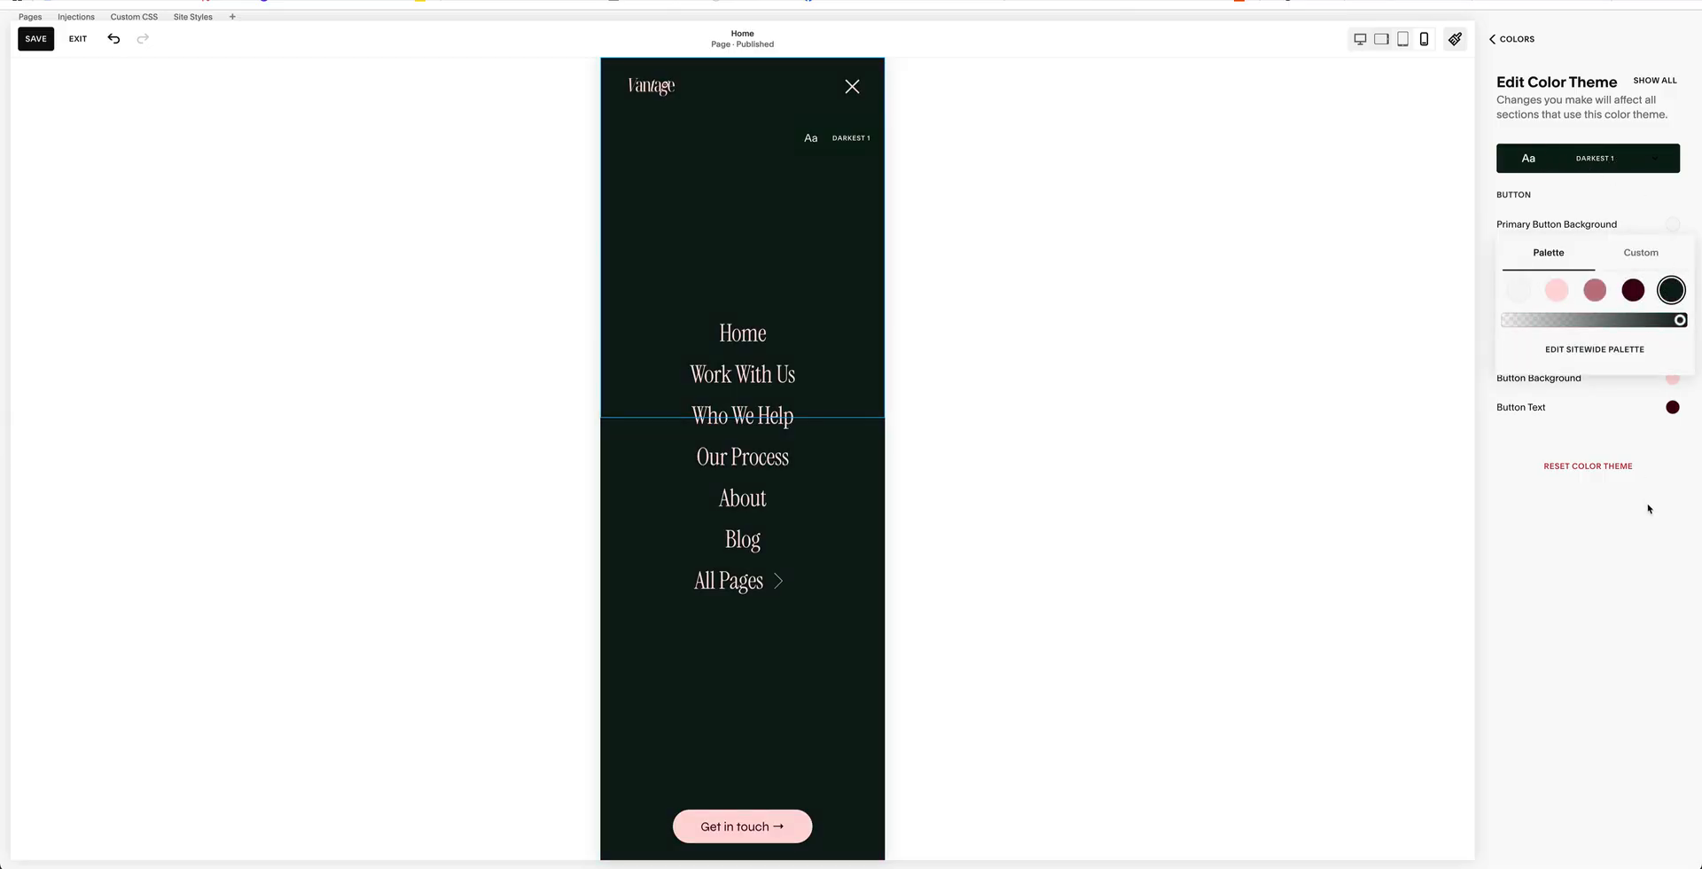
pyautogui.click(1666, 503)
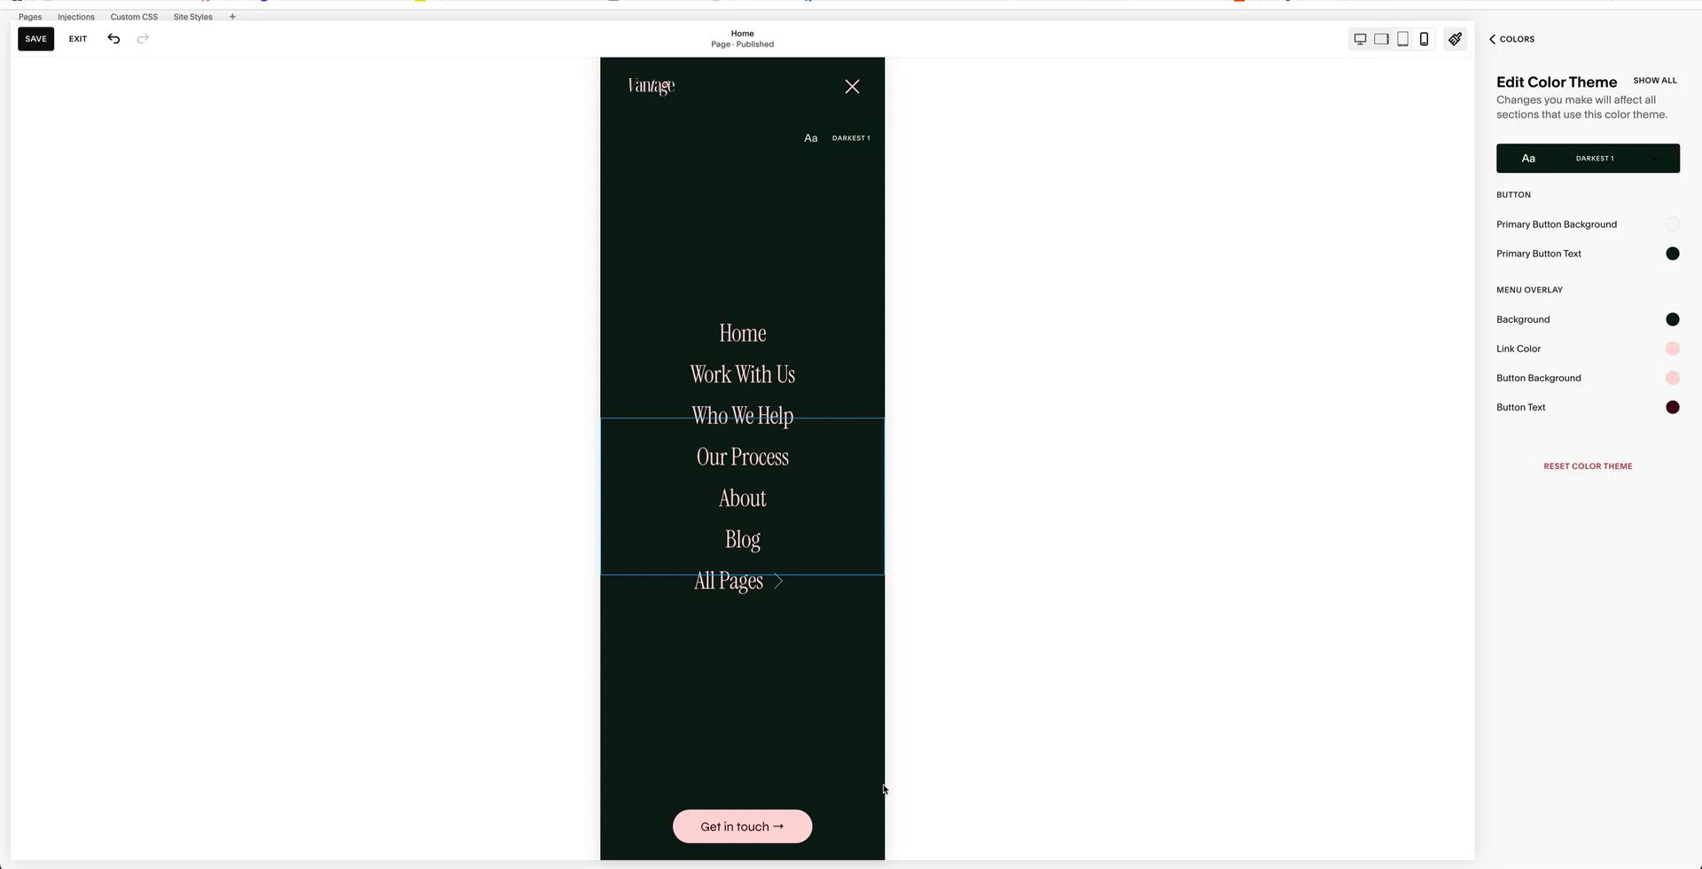
pyautogui.click(1673, 406)
pyautogui.click(1671, 378)
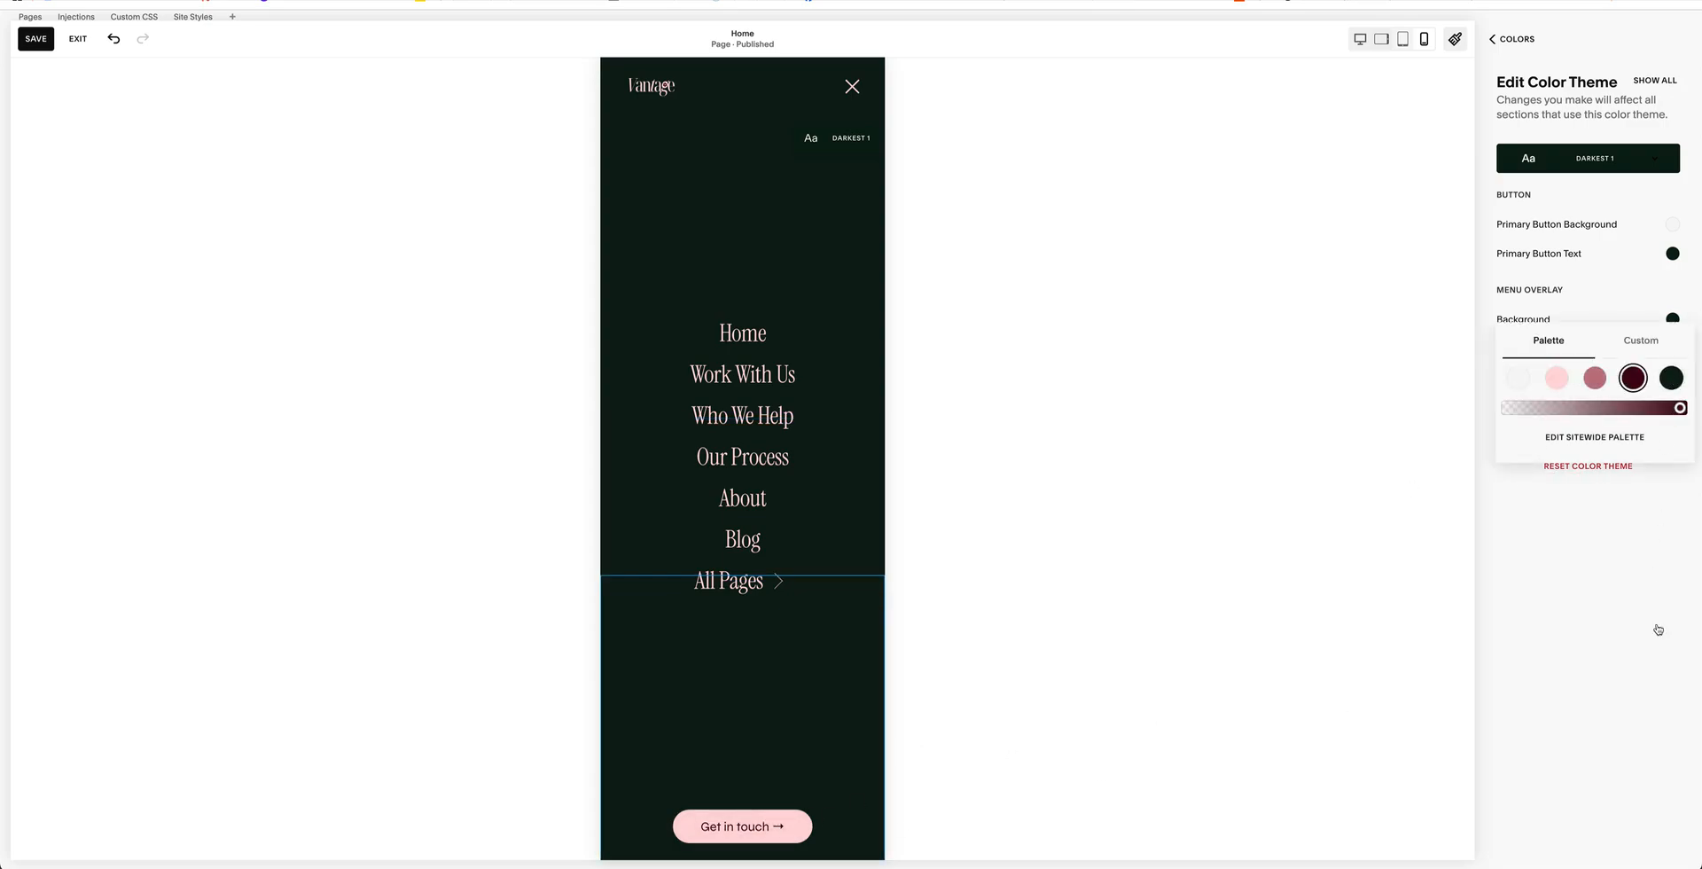
pyautogui.click(1650, 828)
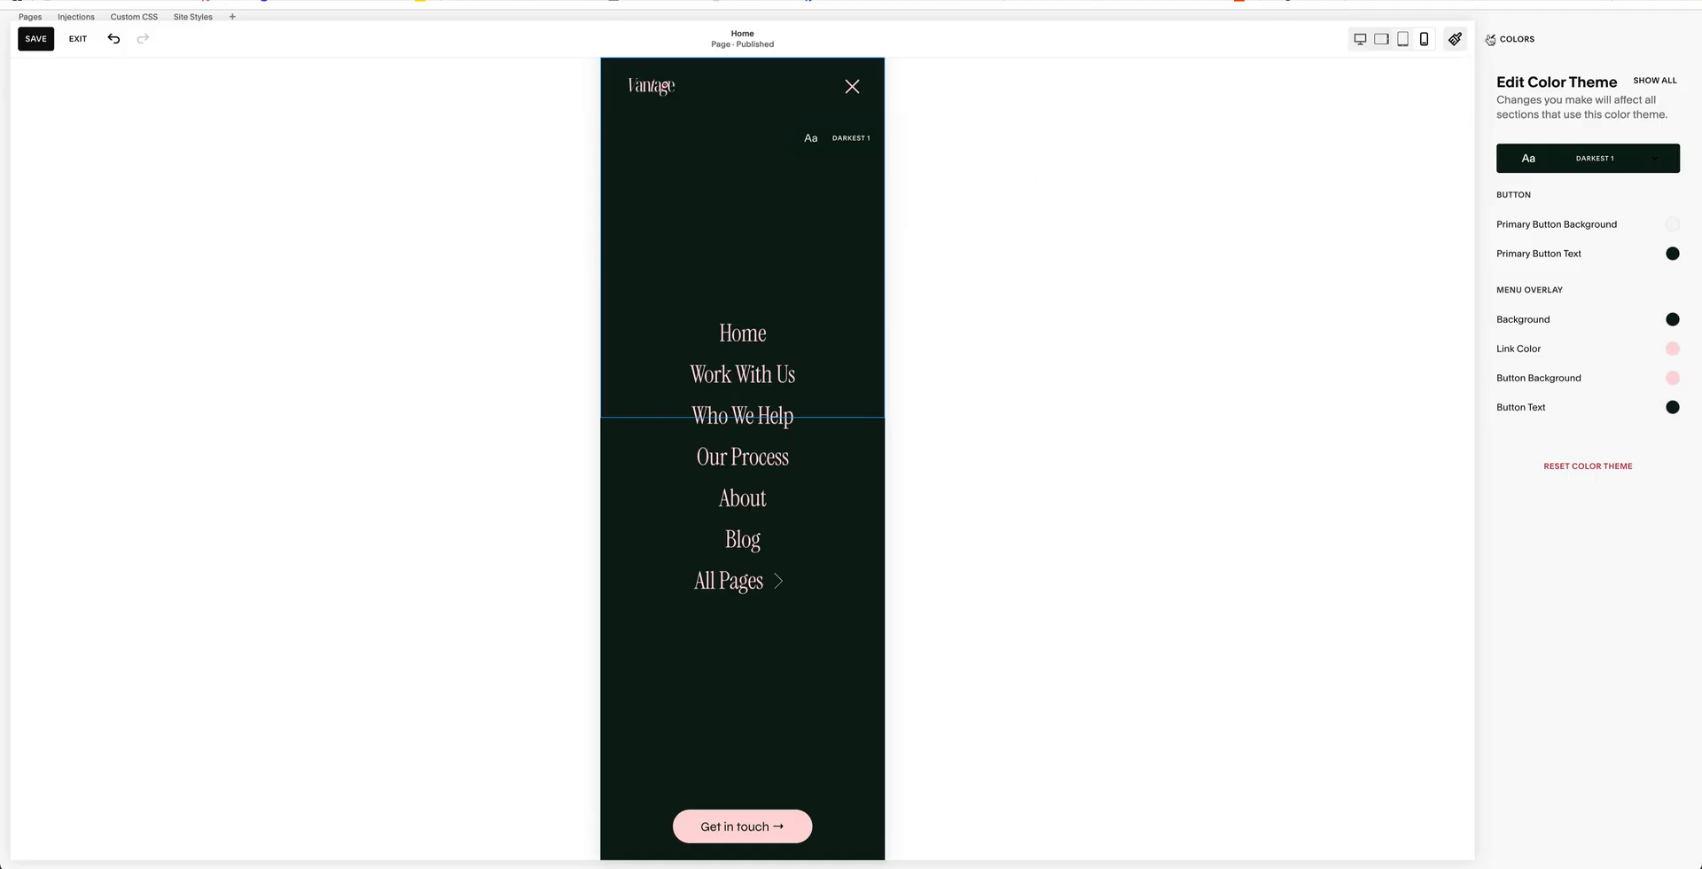
# - Save the theme changes, leave the site styles, and return to desktop view
pyautogui.click(41, 39)
pyautogui.click(1517, 40)
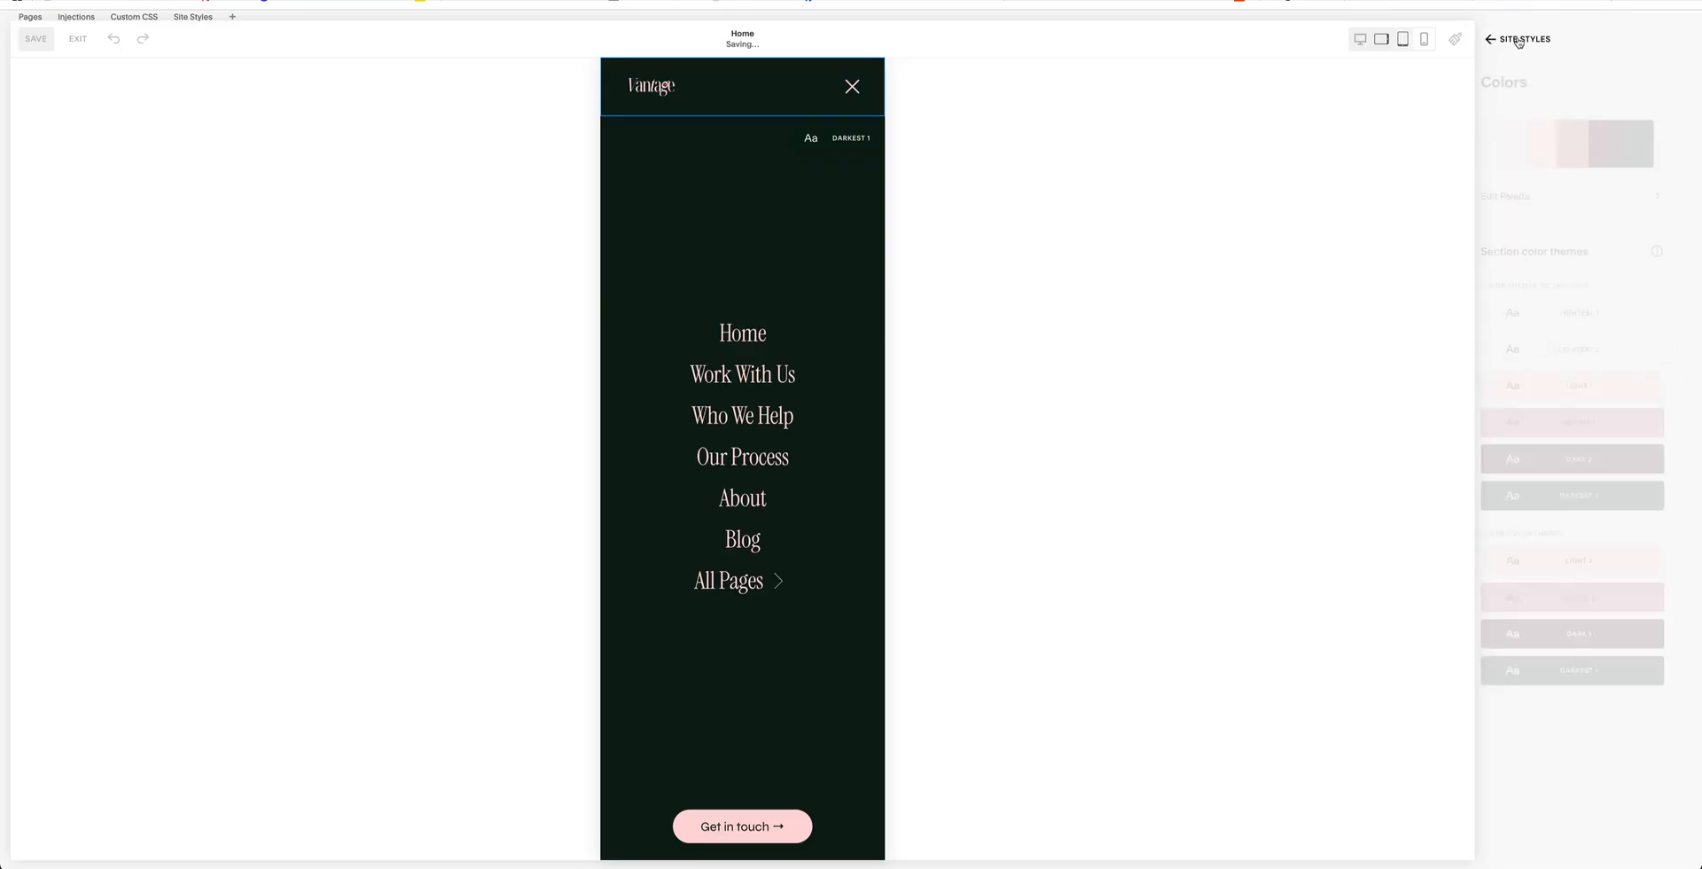
pyautogui.click(1517, 41)
pyautogui.click(1517, 42)
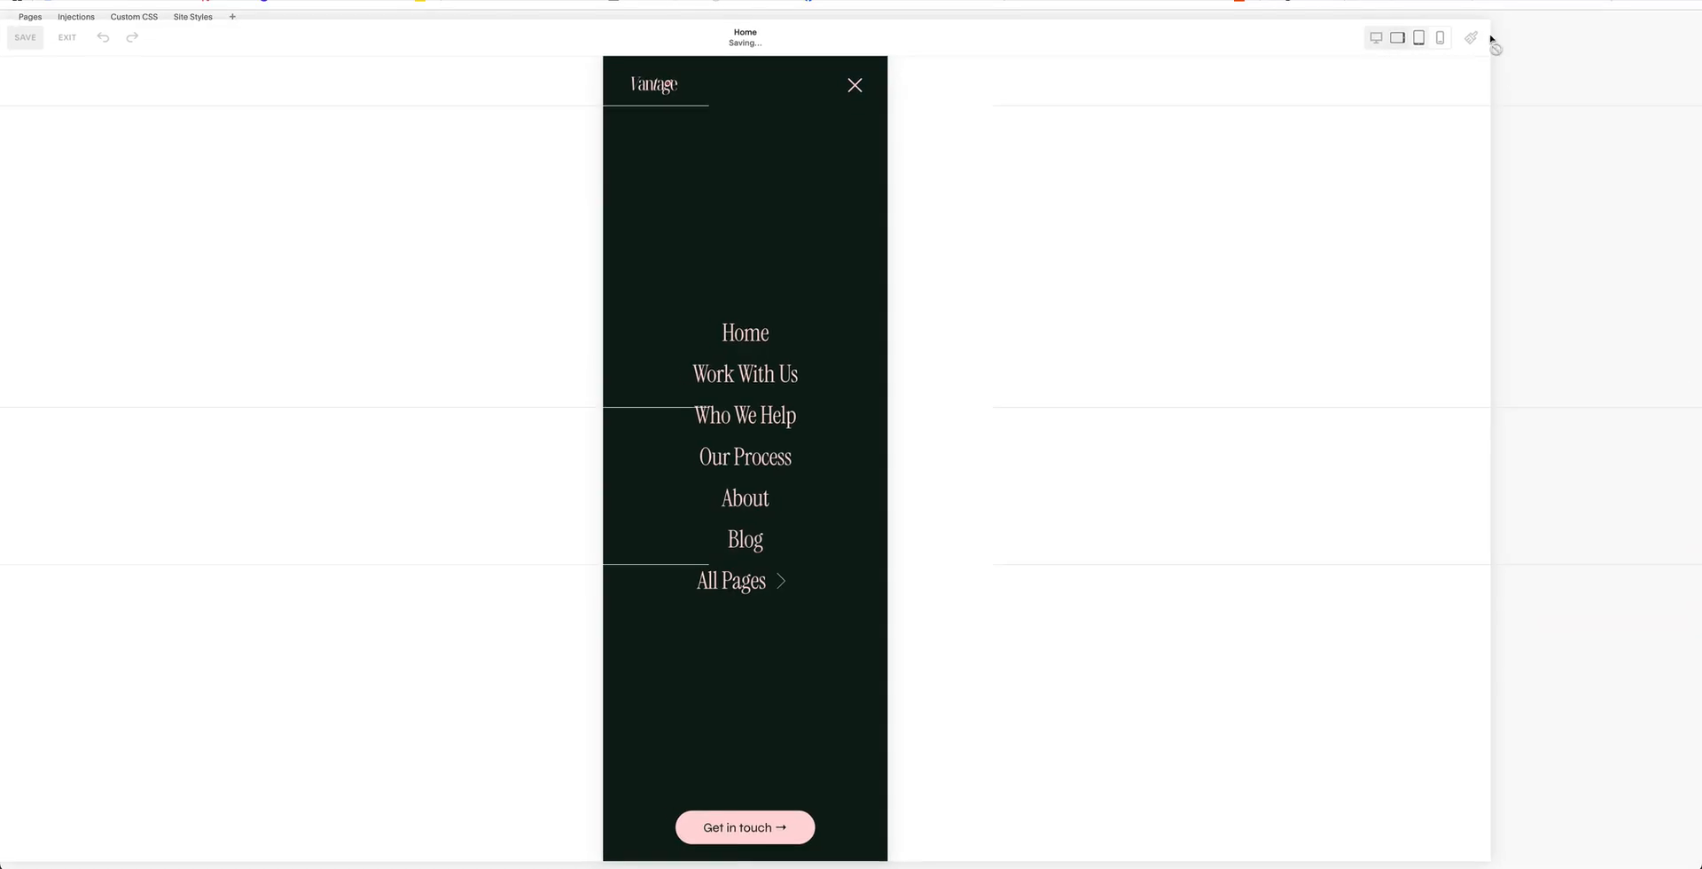
pyautogui.click(1592, 31)
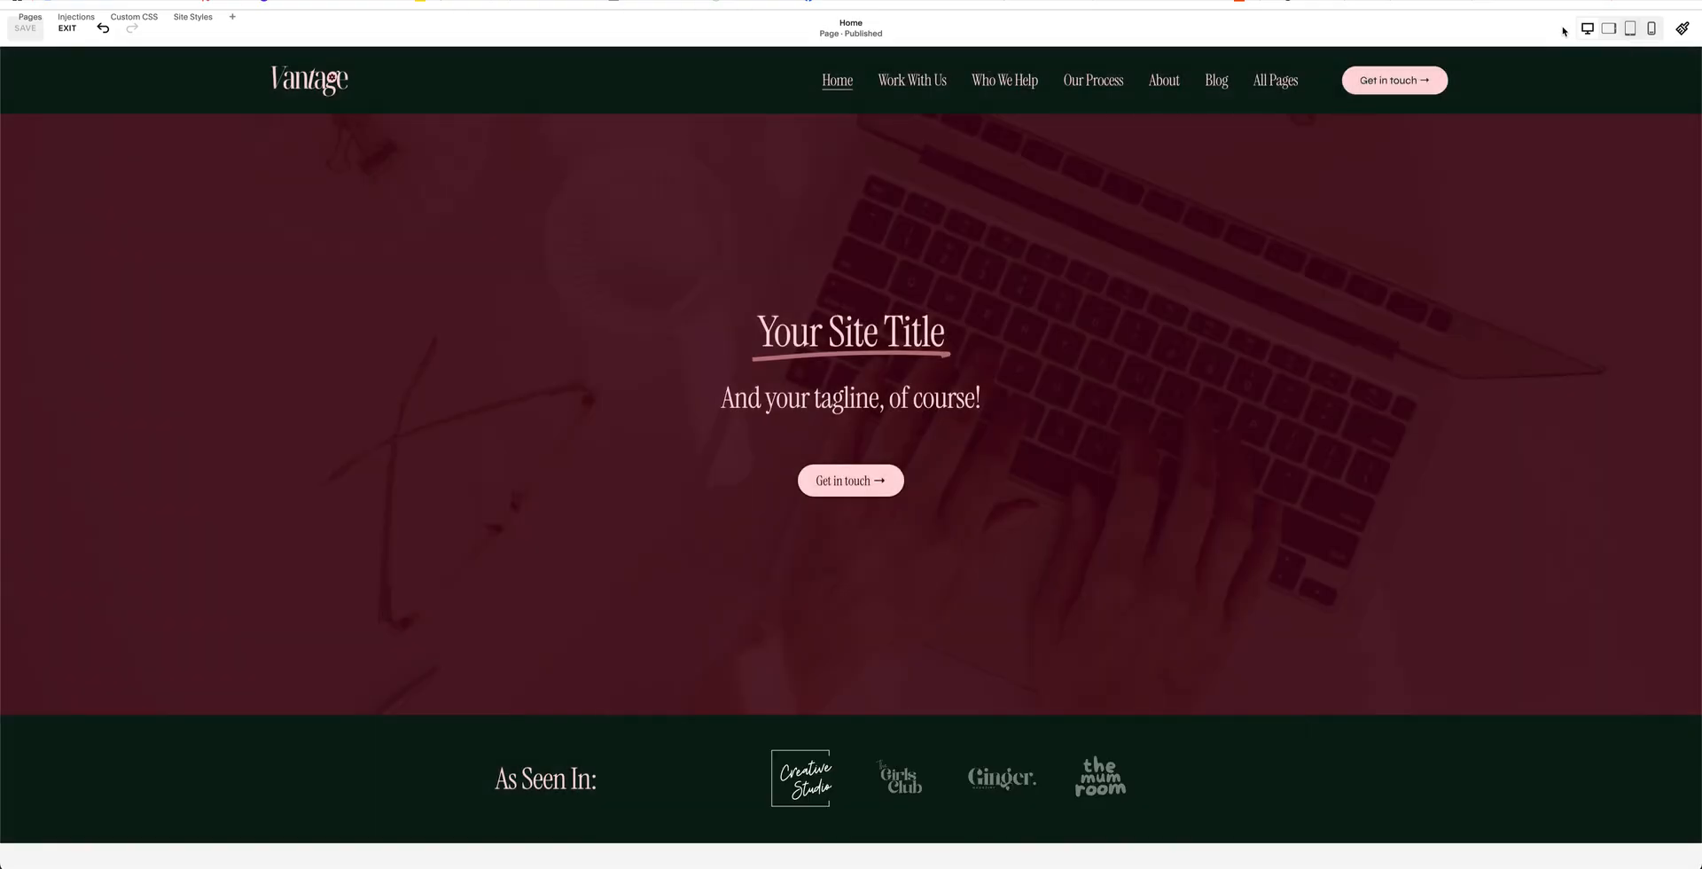
# - In the site header's navigation element, try several dropdown icons and choose the solid downward triangle
pyautogui.moveTo(707, 102)
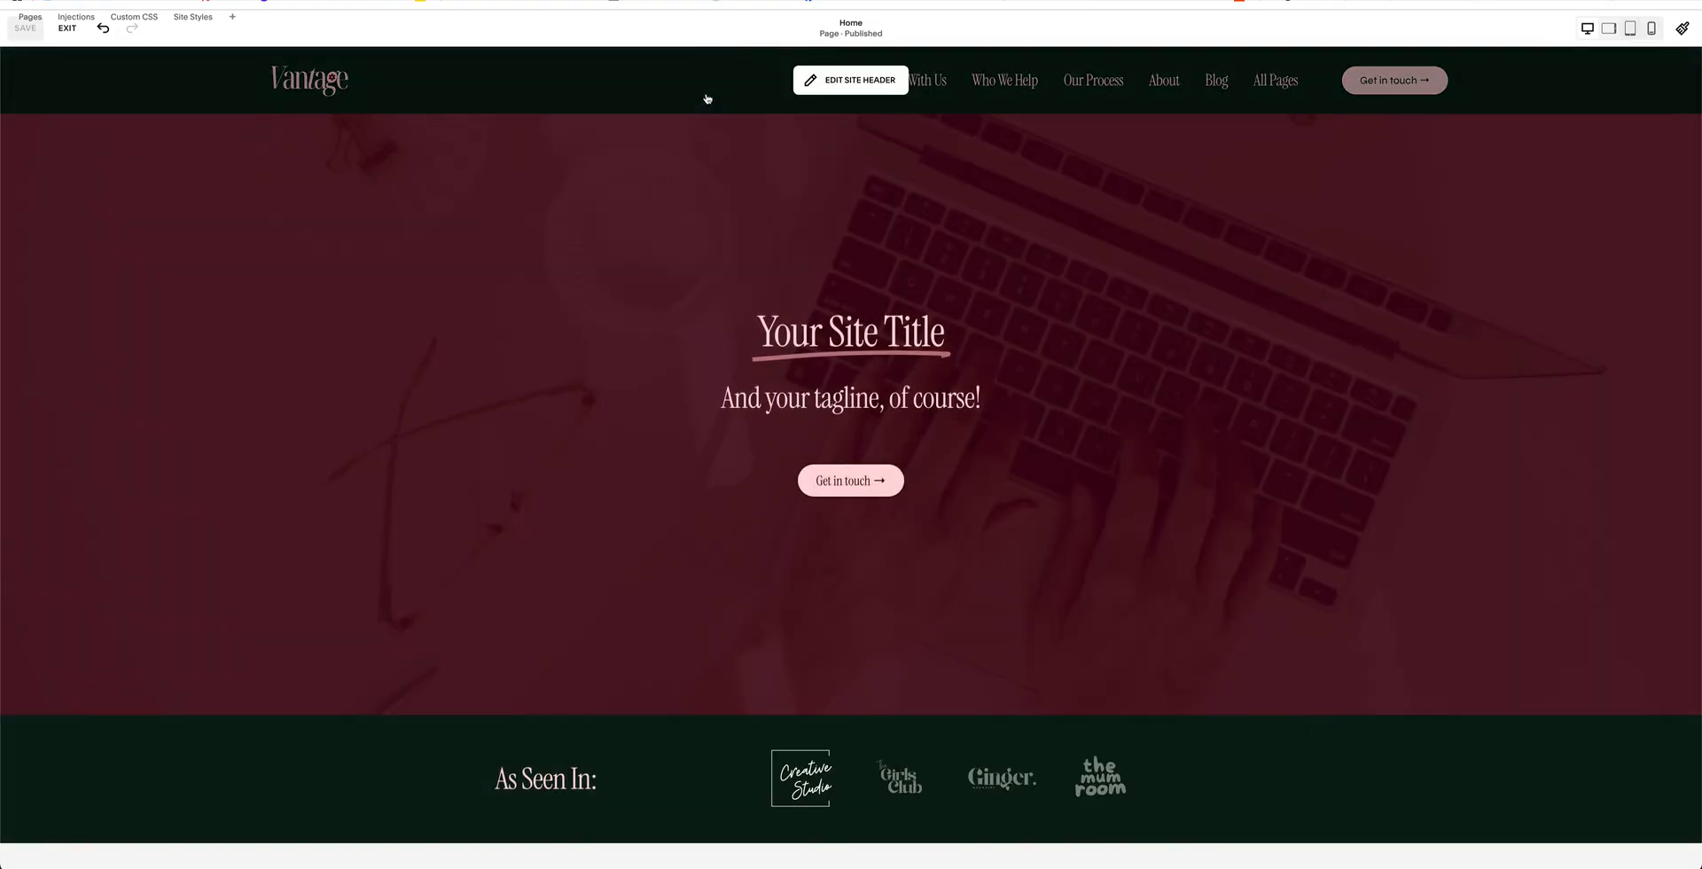
pyautogui.click(834, 84)
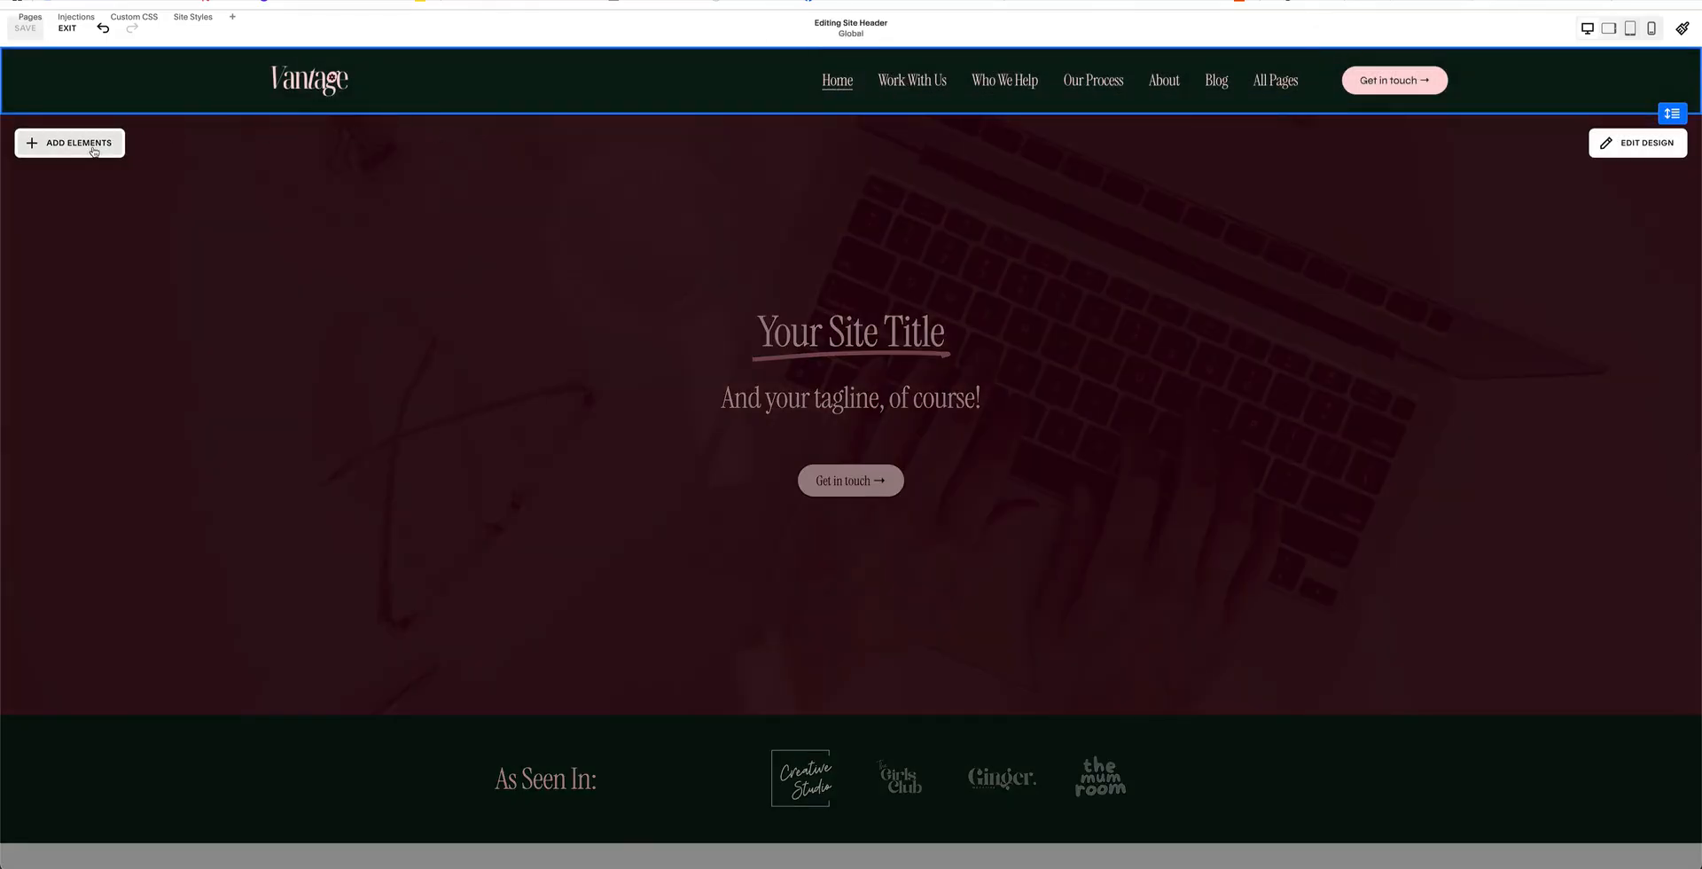
pyautogui.click(1028, 86)
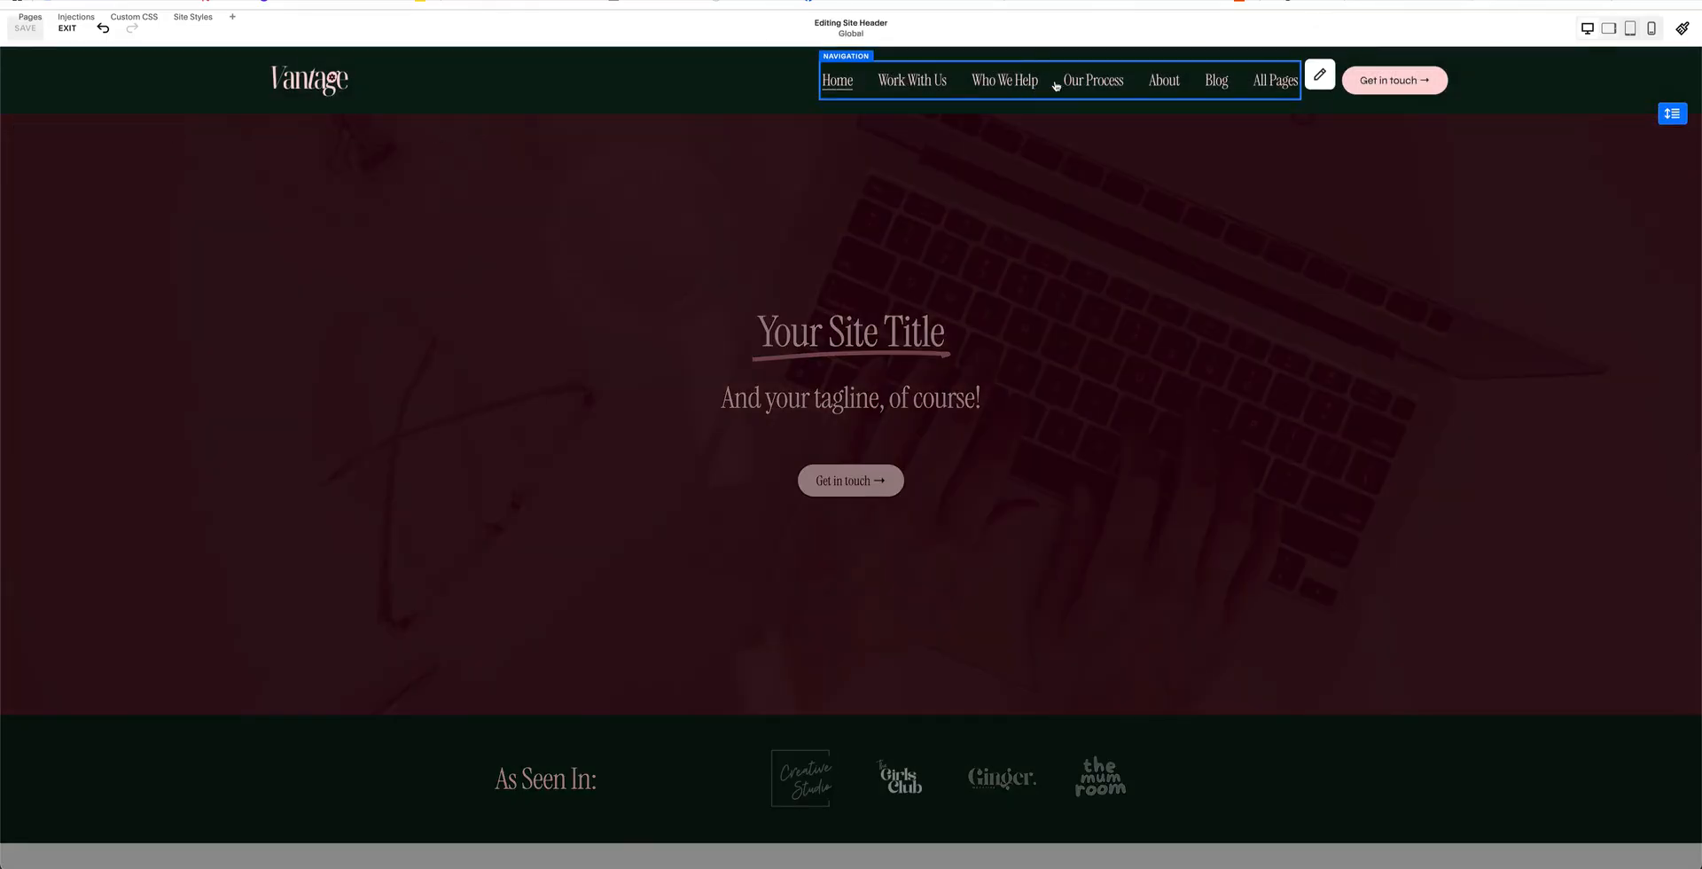
pyautogui.click(1320, 77)
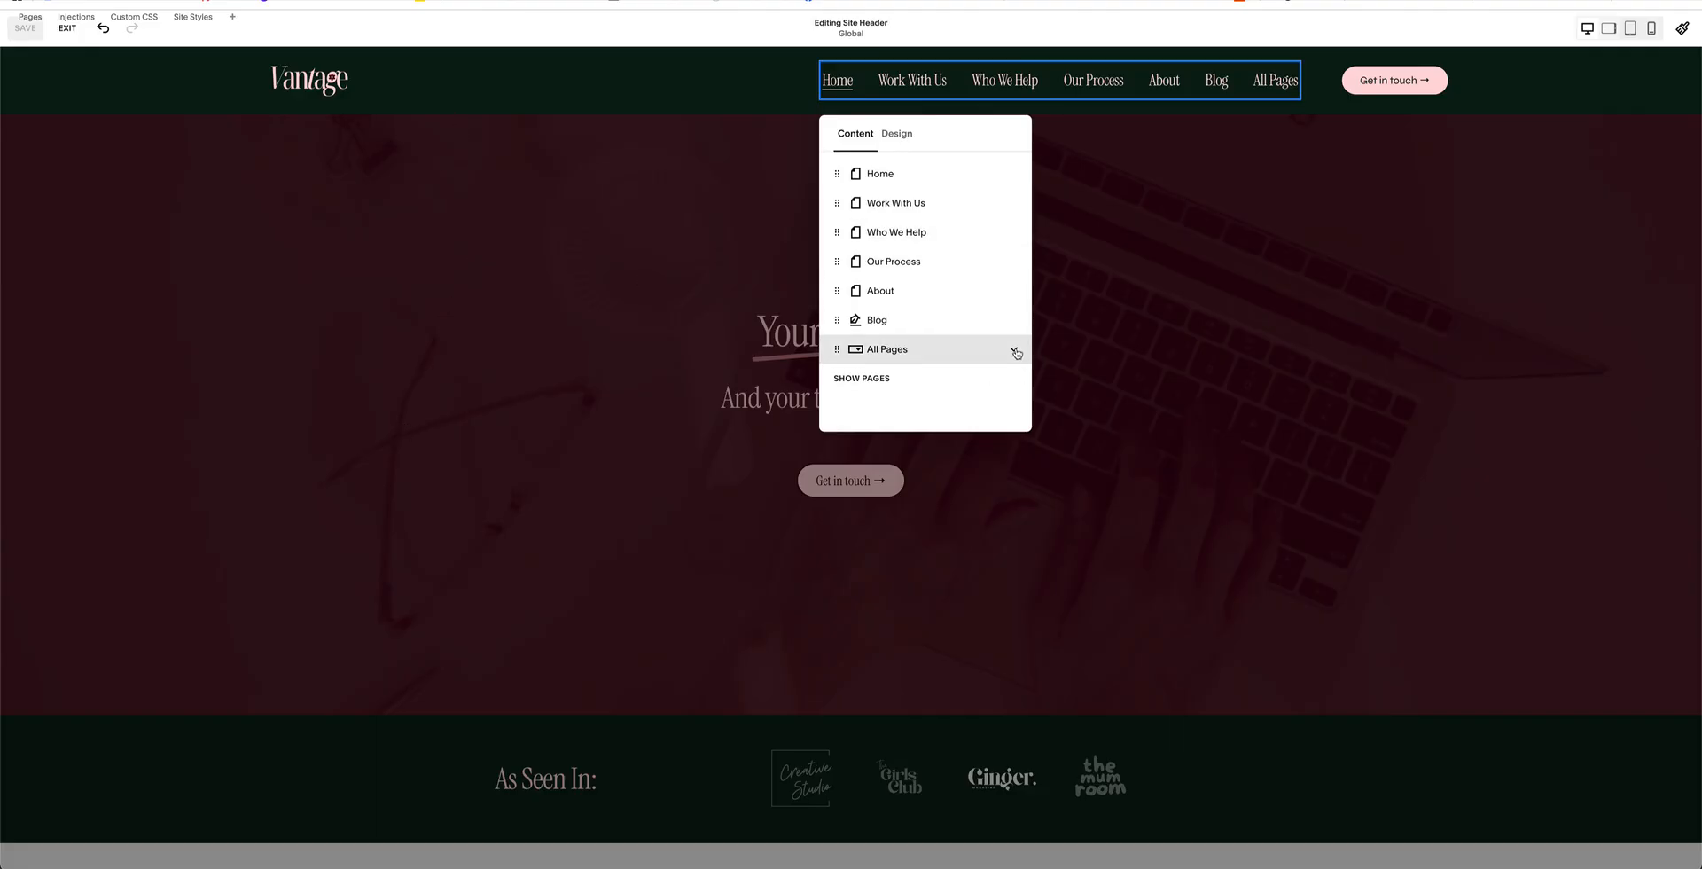
pyautogui.click(906, 137)
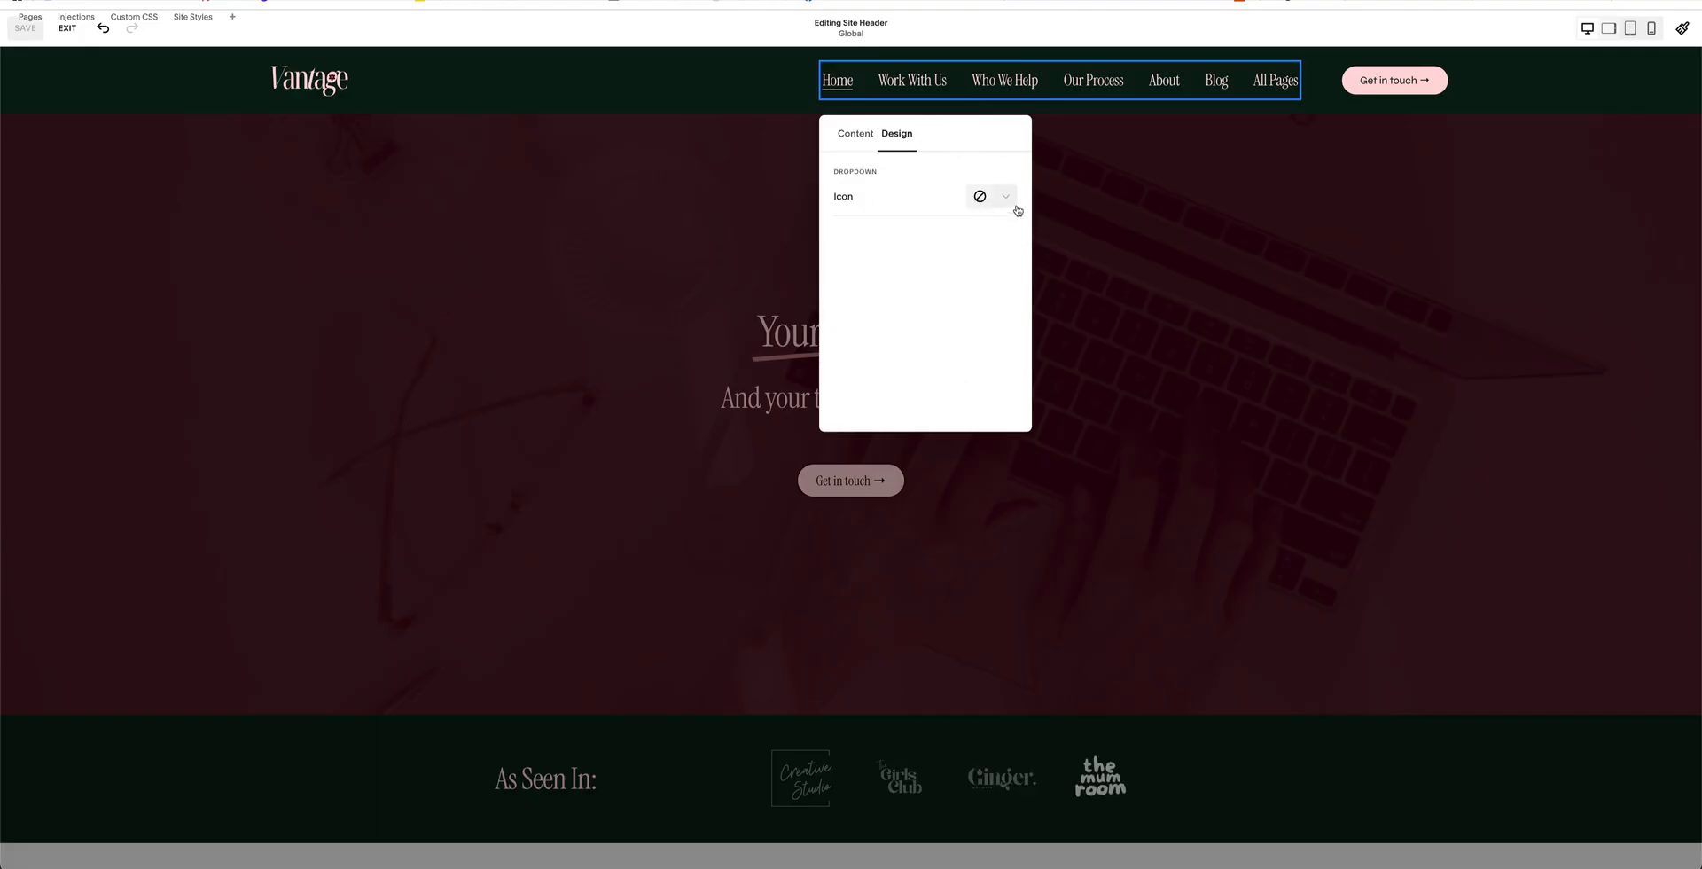
pyautogui.click(994, 197)
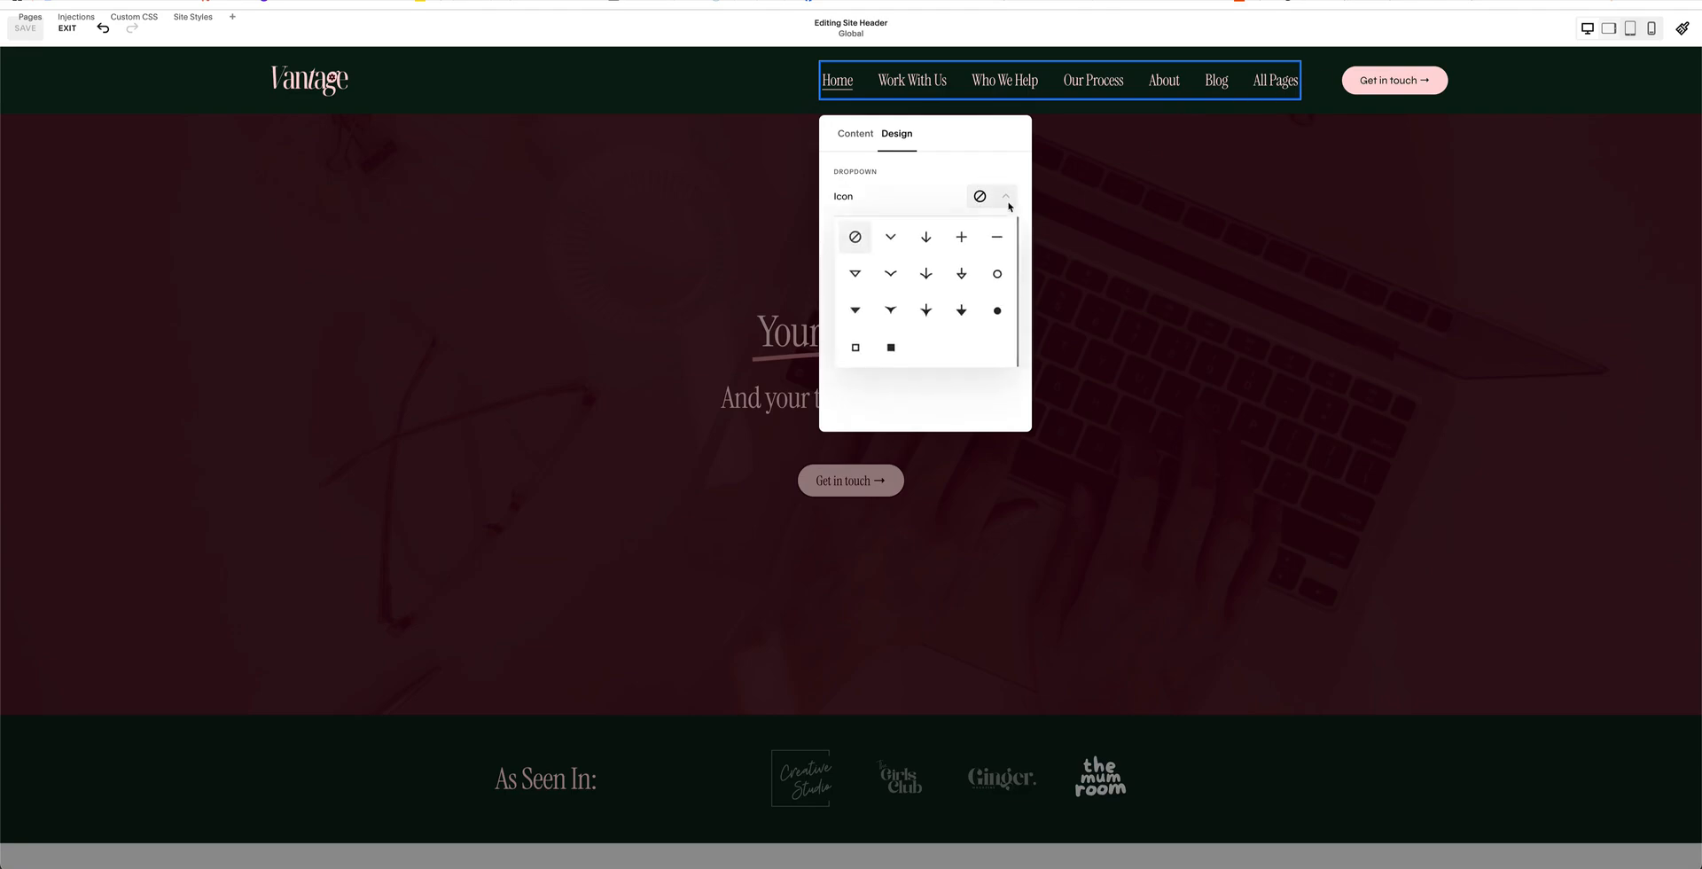
pyautogui.click(892, 239)
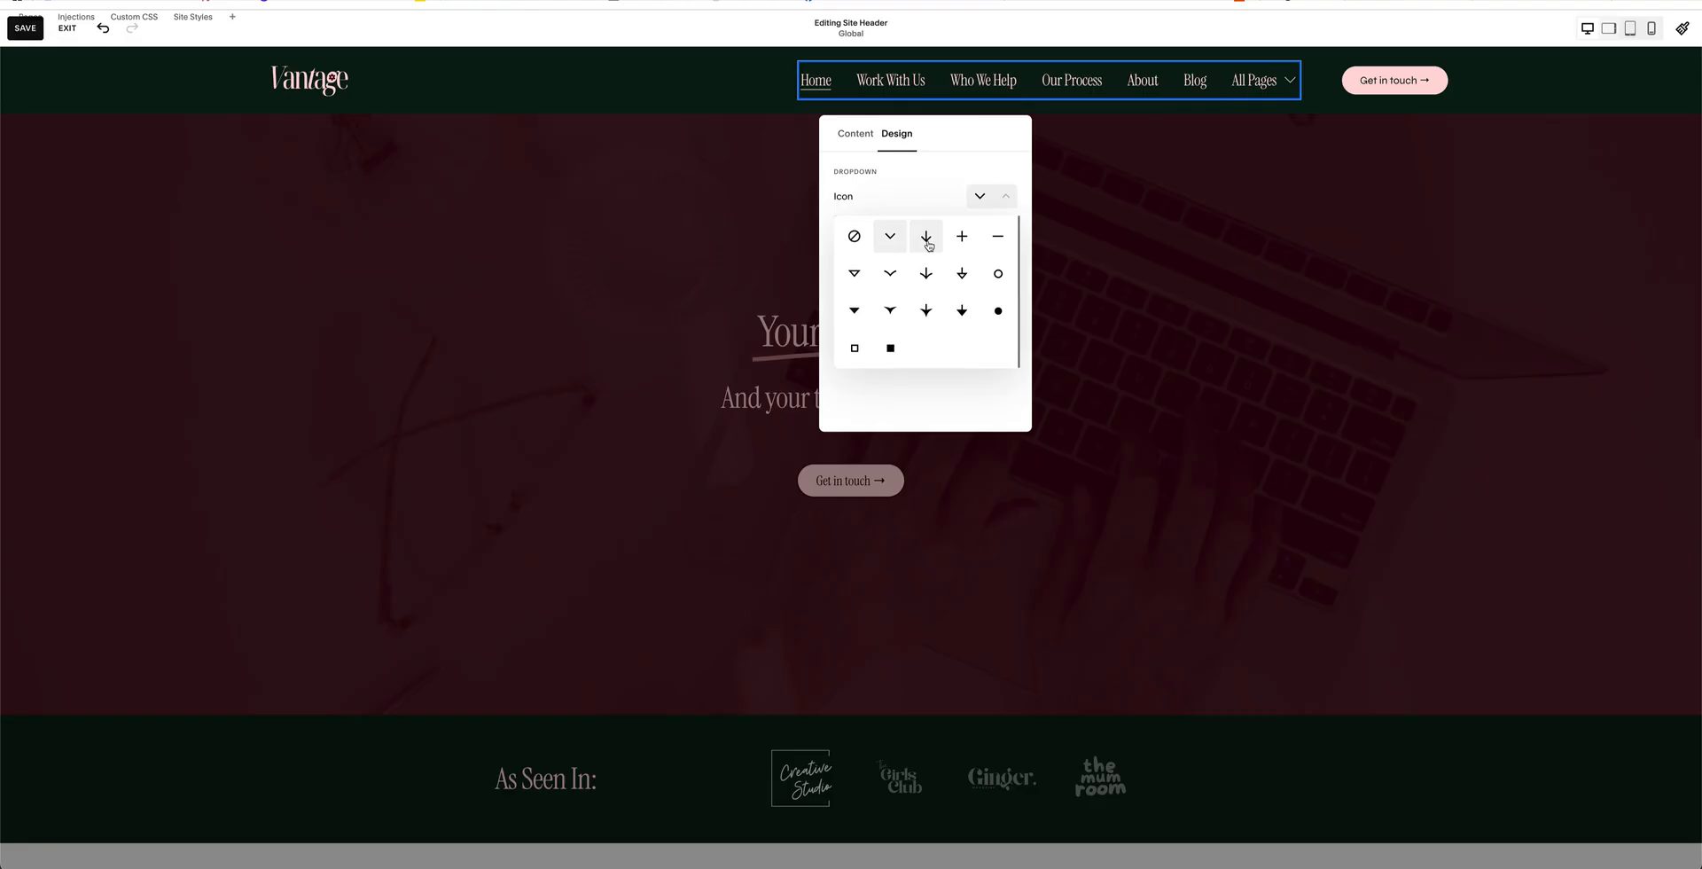
pyautogui.click(887, 278)
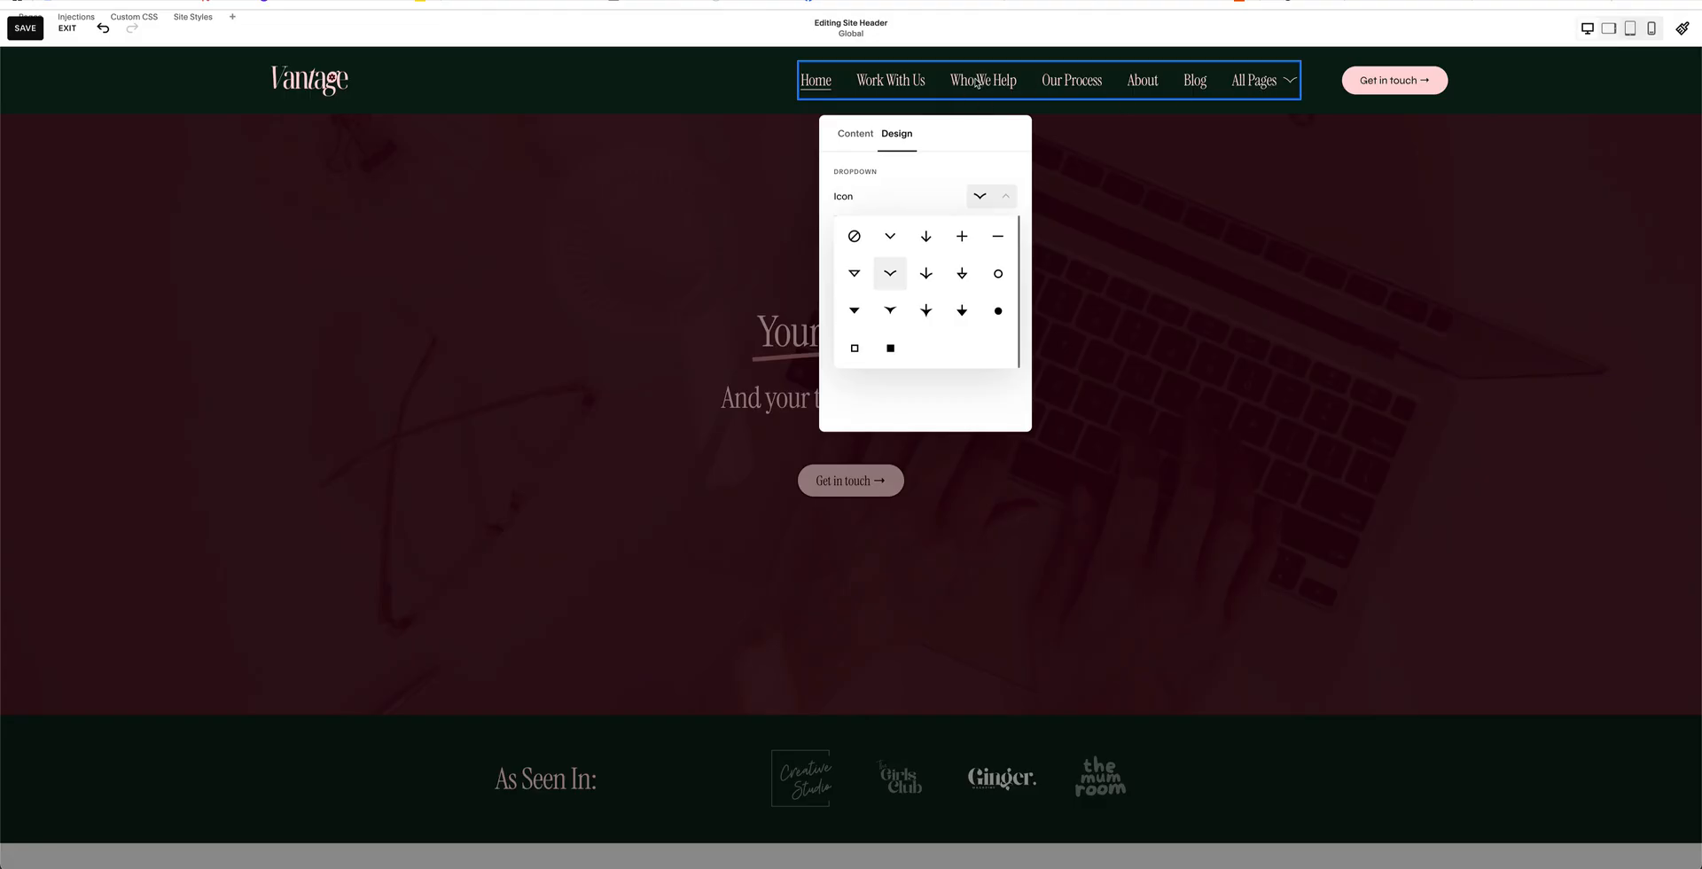
pyautogui.click(998, 237)
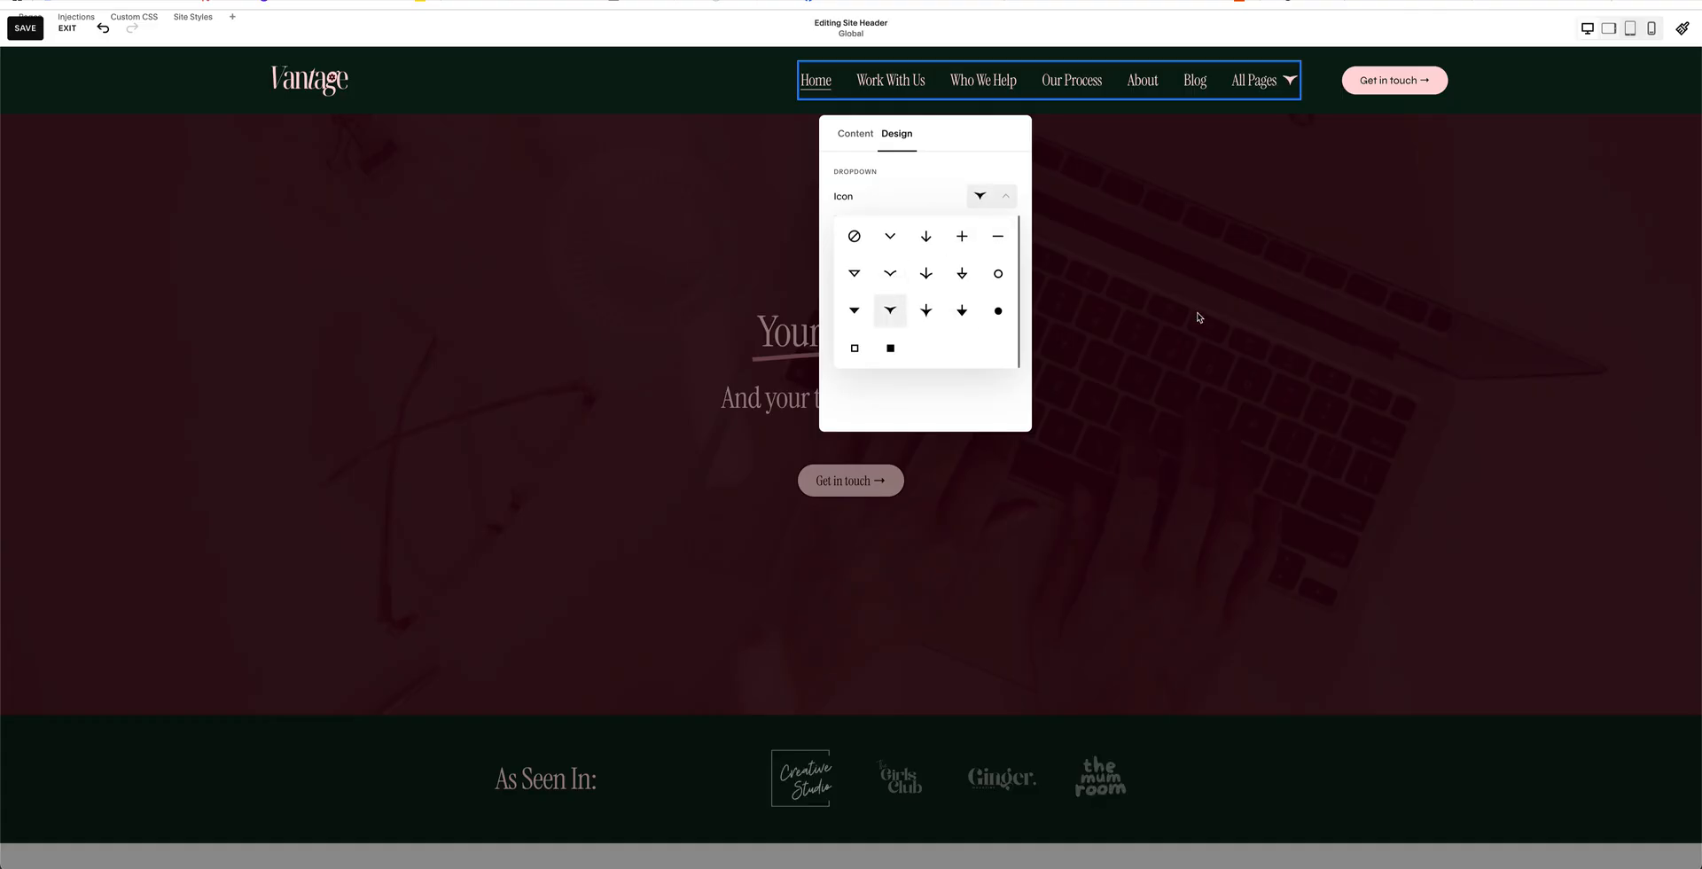
pyautogui.click(855, 310)
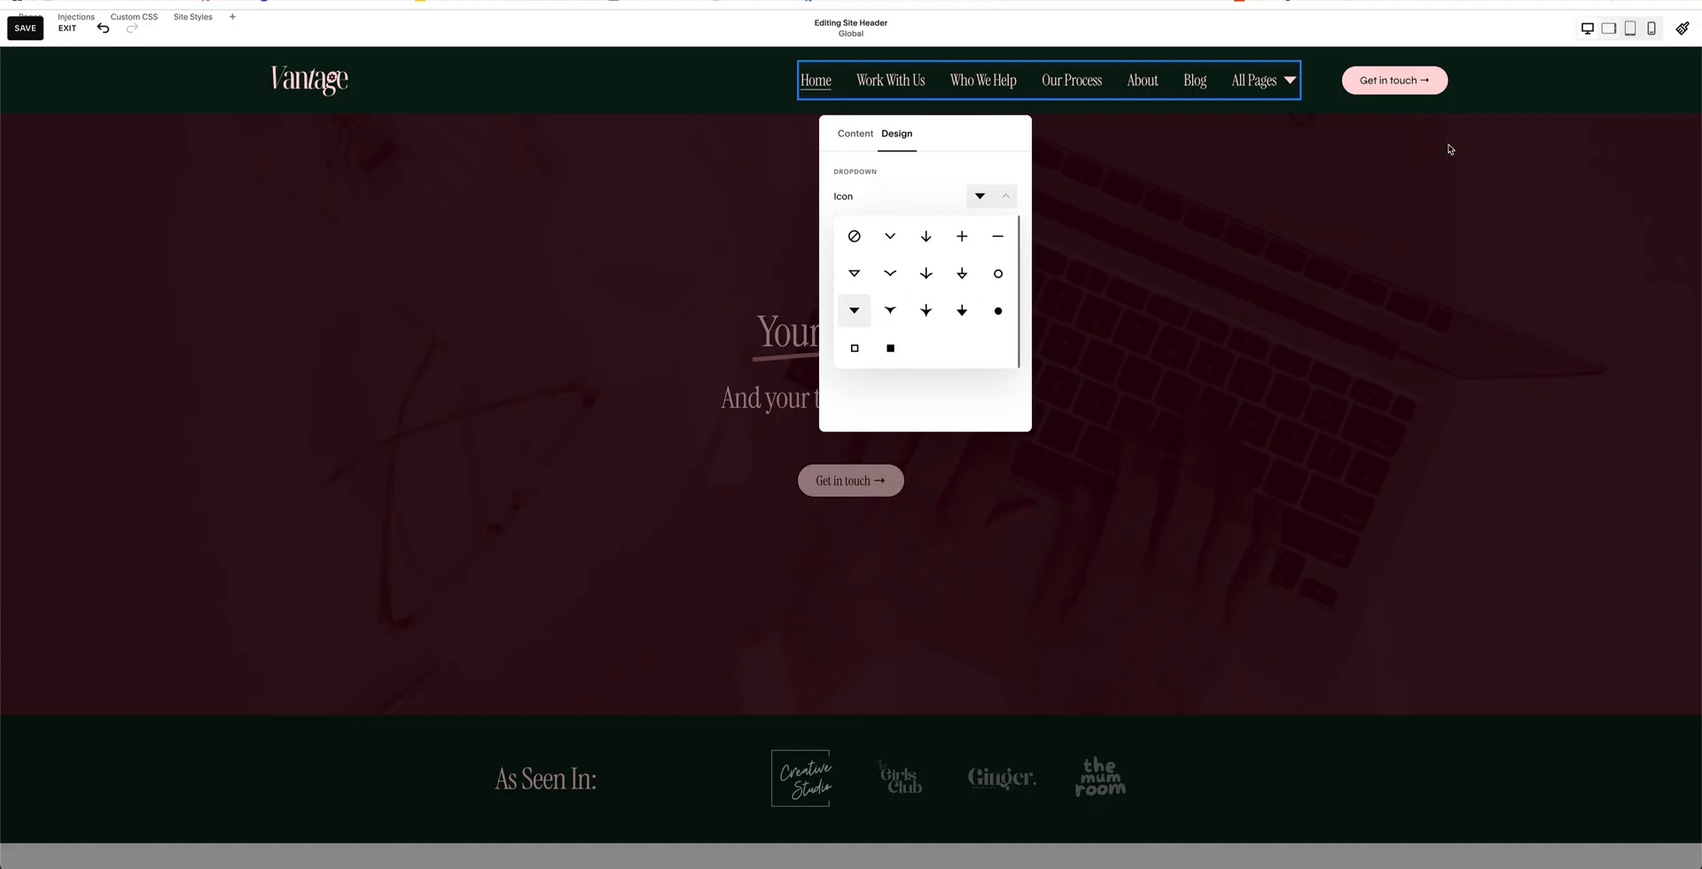
pyautogui.click(1498, 113)
pyautogui.click(1628, 87)
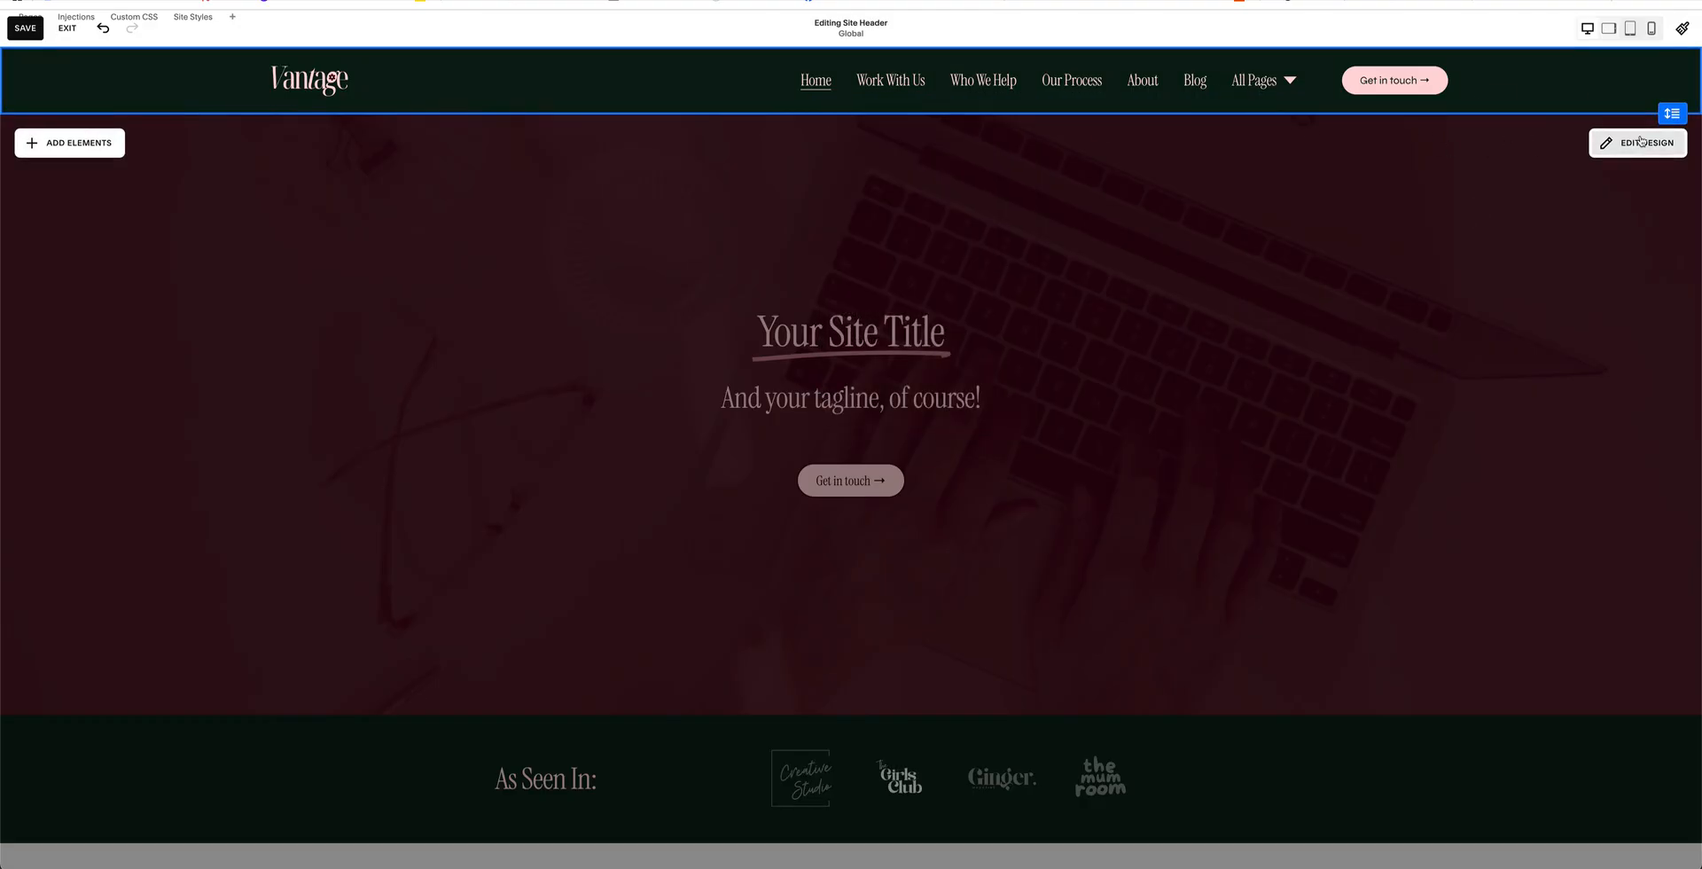
# - Set the header's link spacing to 0.7vw and its element spacing to 1.8vw
pyautogui.click(1633, 140)
pyautogui.scroll(-2, 1549, 369)
pyautogui.scroll(2, 1547, 399)
pyautogui.moveTo(1539, 342); pyautogui.dragTo(1569, 344)
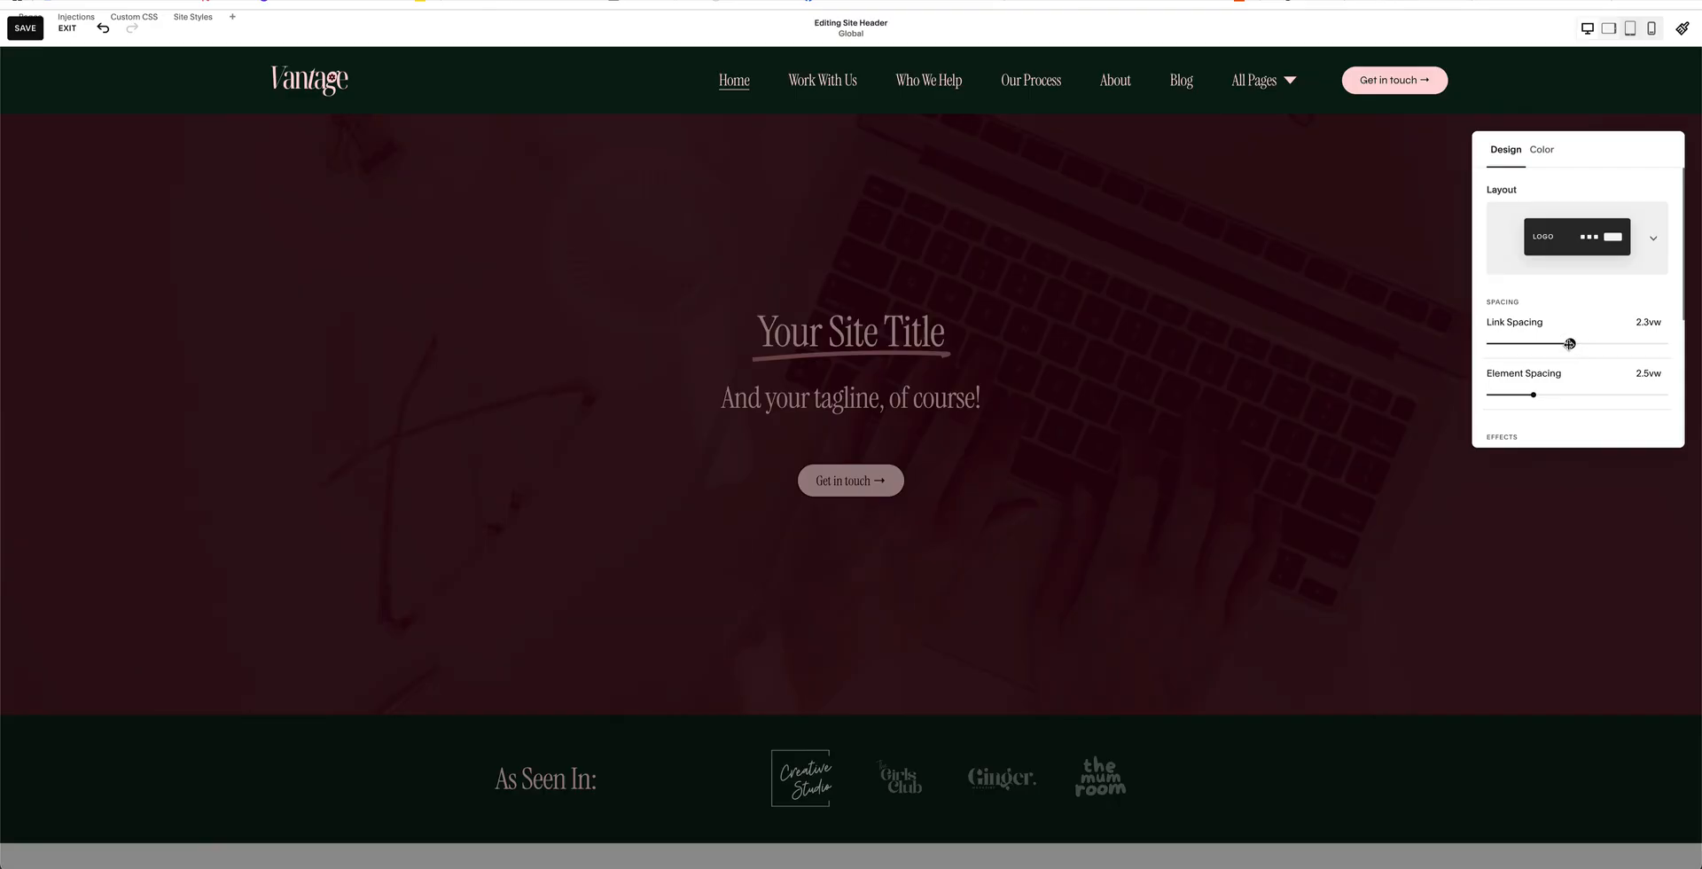
pyautogui.moveTo(1569, 343); pyautogui.dragTo(1486, 343)
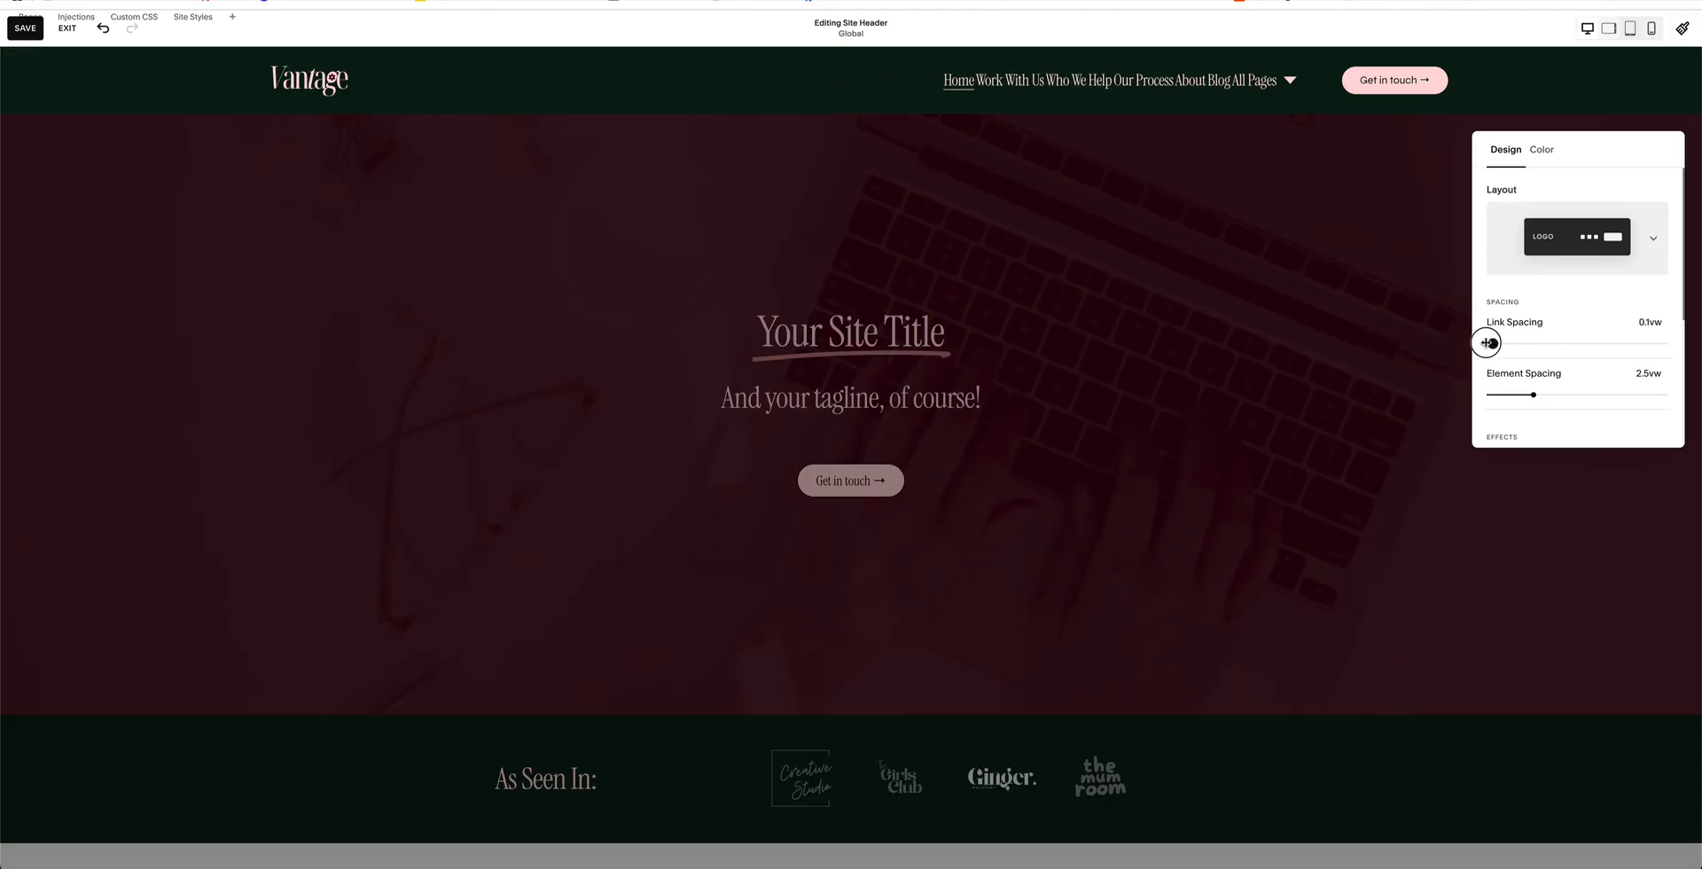
pyautogui.moveTo(1486, 343); pyautogui.dragTo(1514, 343)
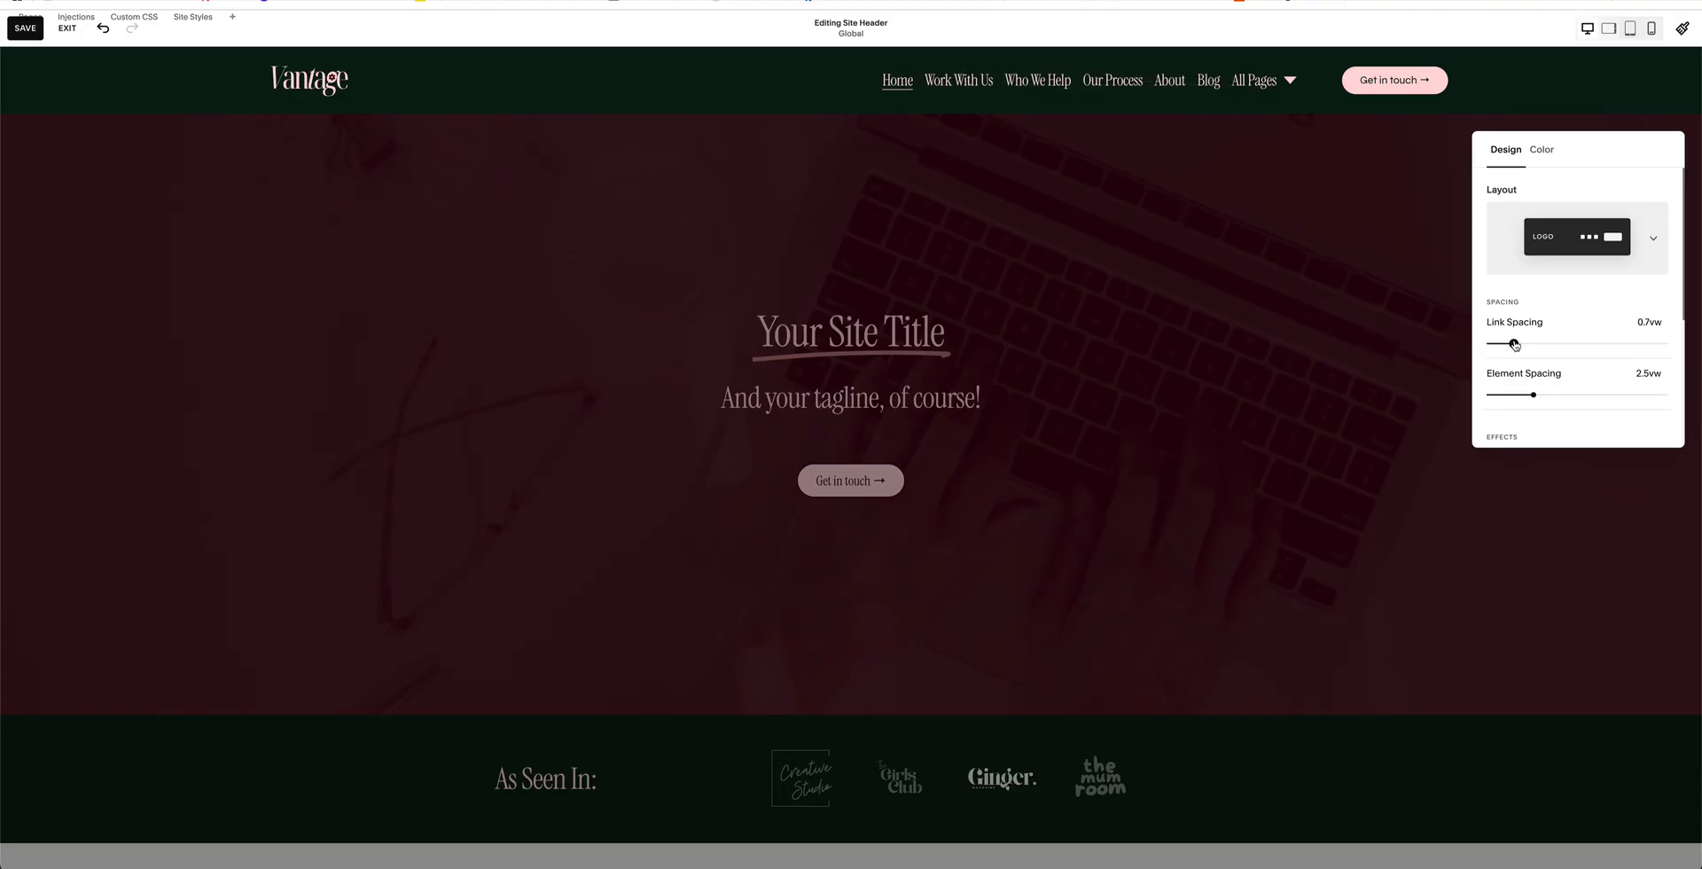
pyautogui.moveTo(1537, 399); pyautogui.dragTo(1520, 395)
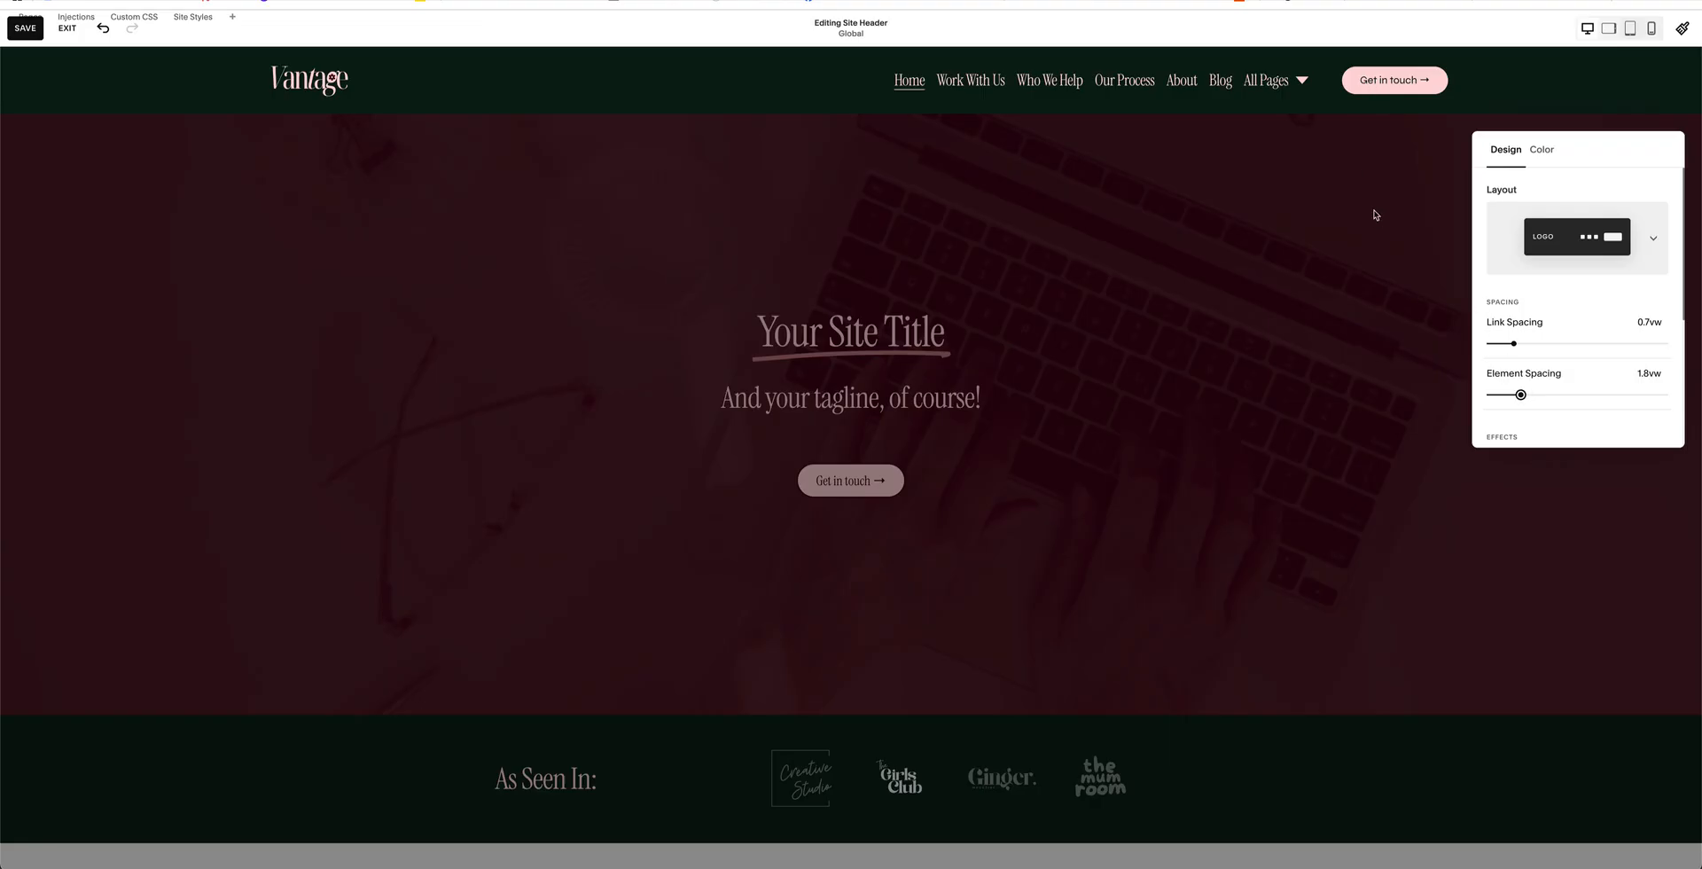
# - Apply the Strong drop shadow preset to the site header
pyautogui.scroll(-3, 1577, 392)
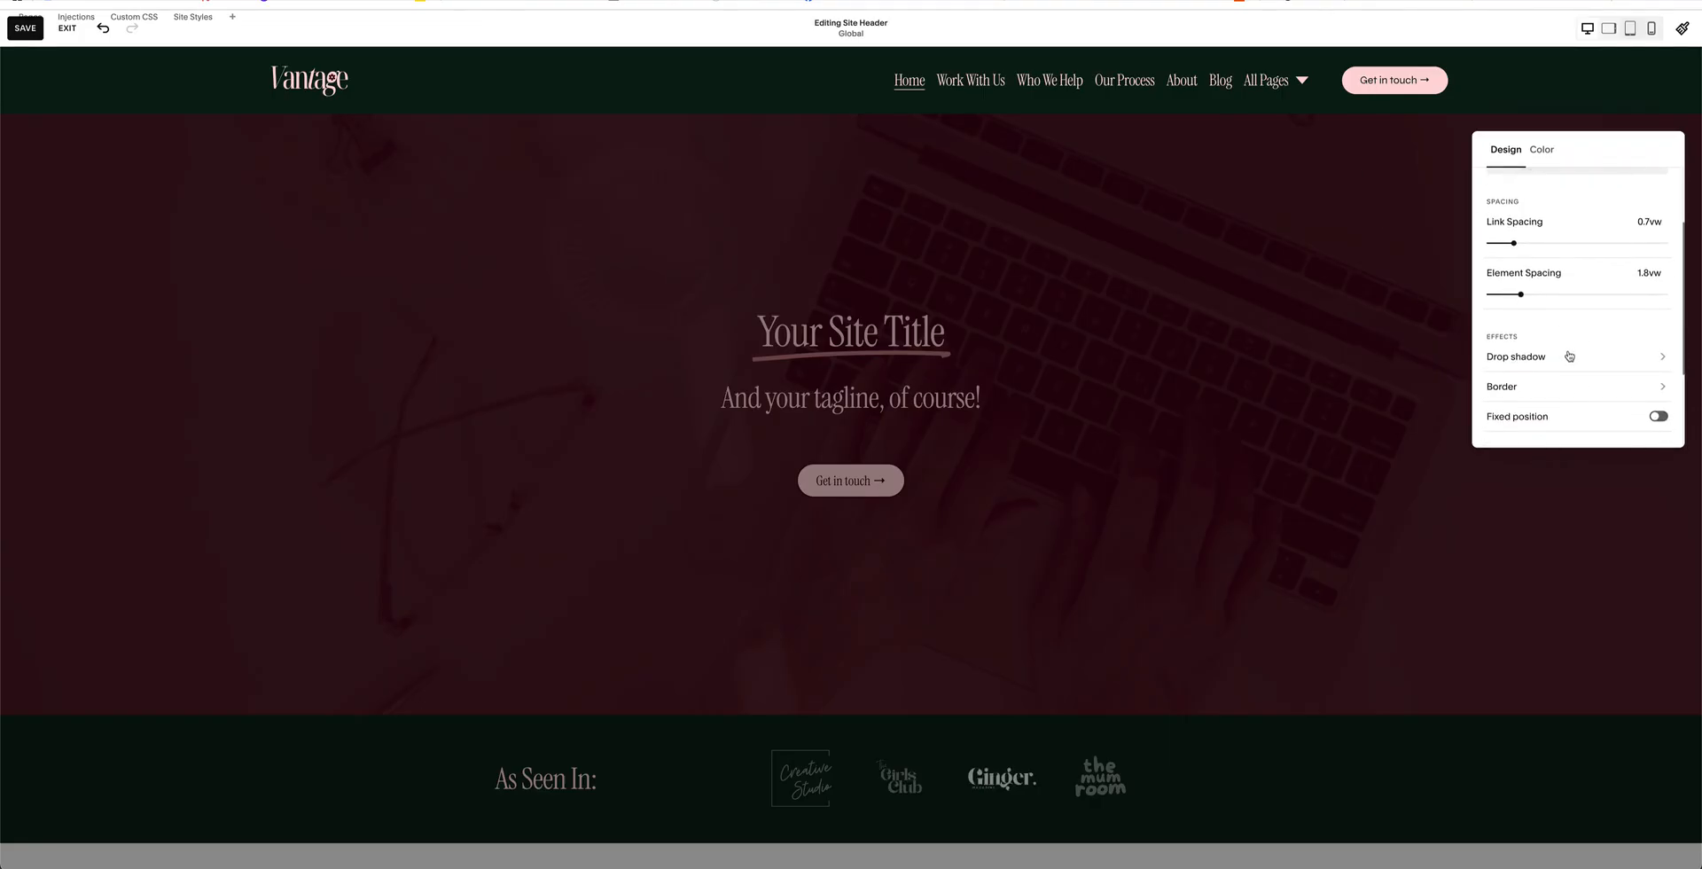
pyautogui.click(1567, 355)
pyautogui.click(1578, 192)
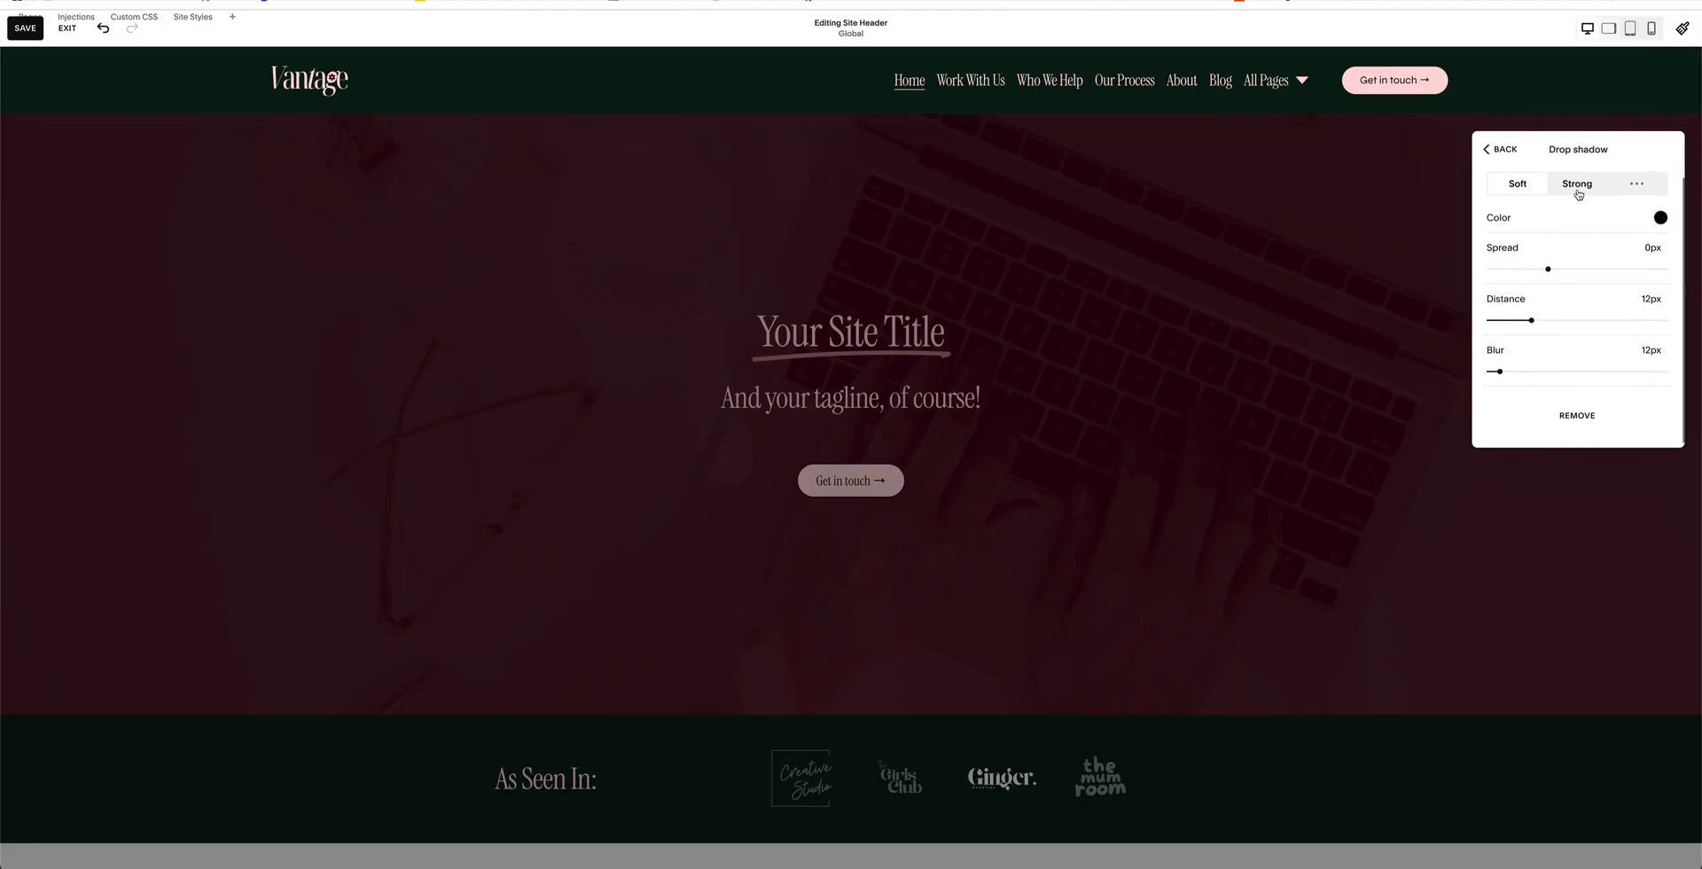
pyautogui.click(1578, 186)
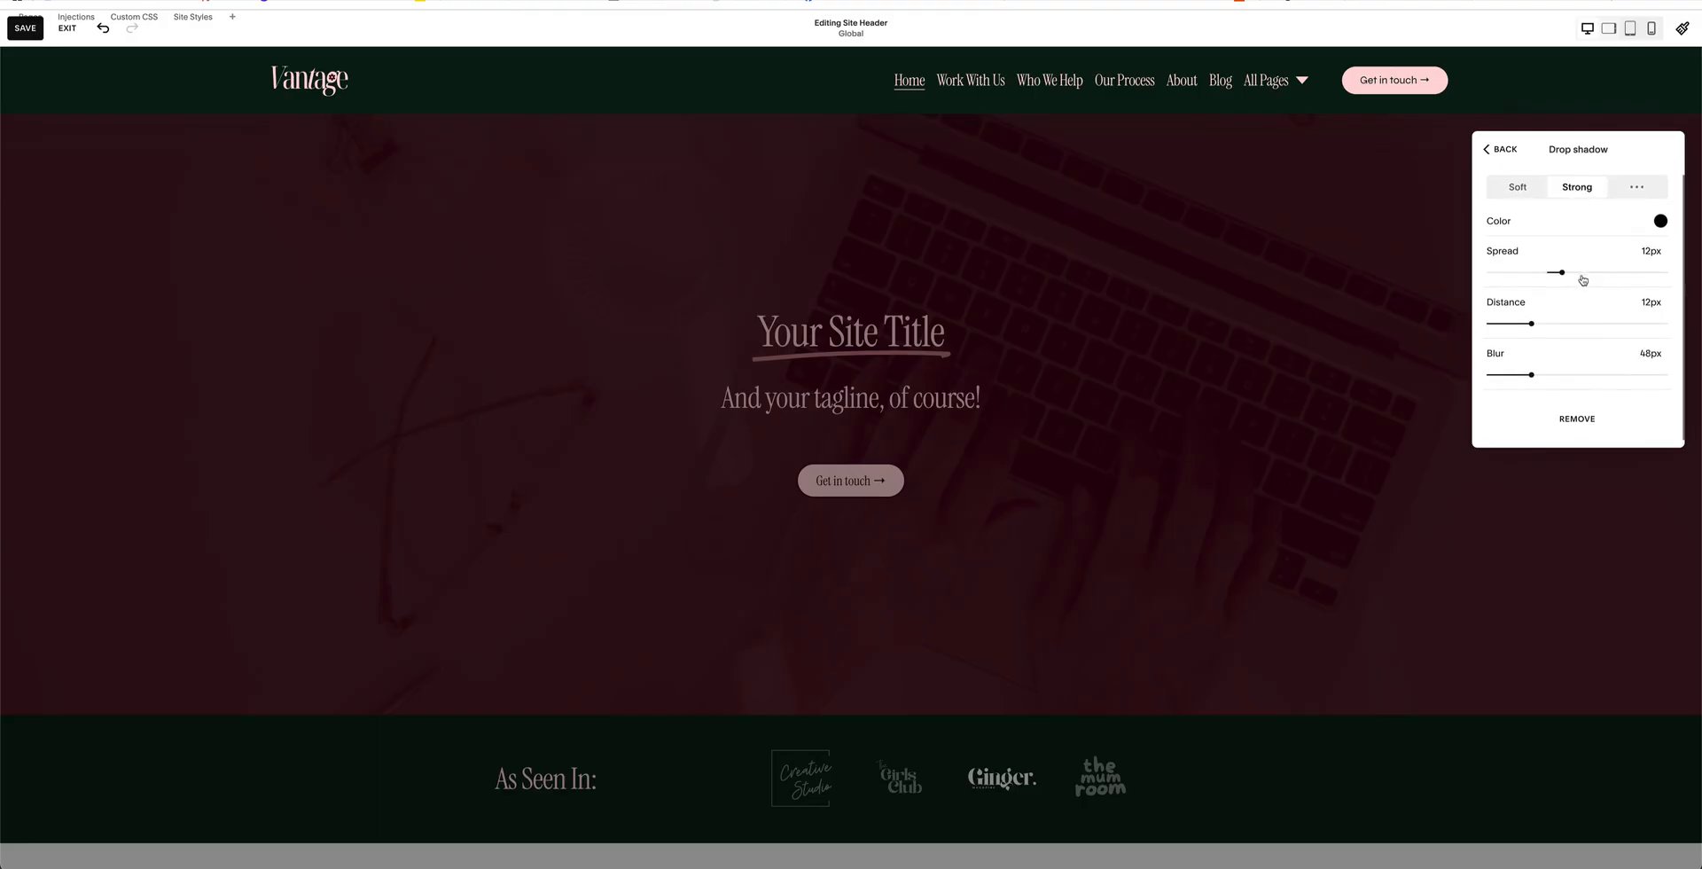
# - Try different palette colours for the header's drop shadow and settle on the dark green
pyautogui.click(1660, 221)
pyautogui.click(1595, 191)
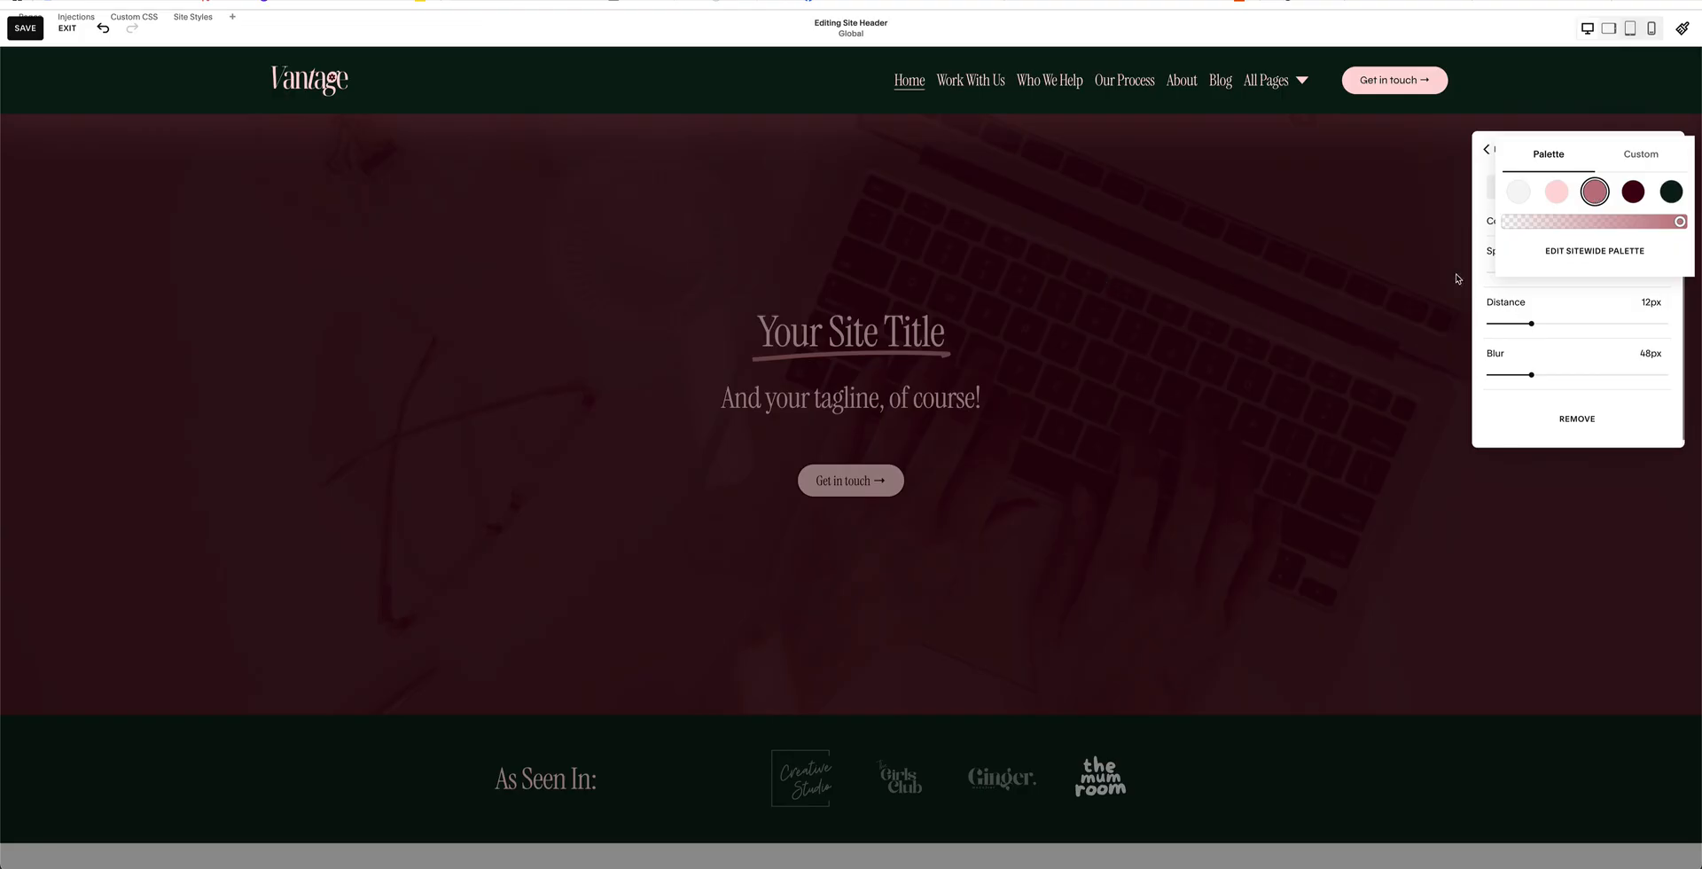
pyautogui.click(1521, 195)
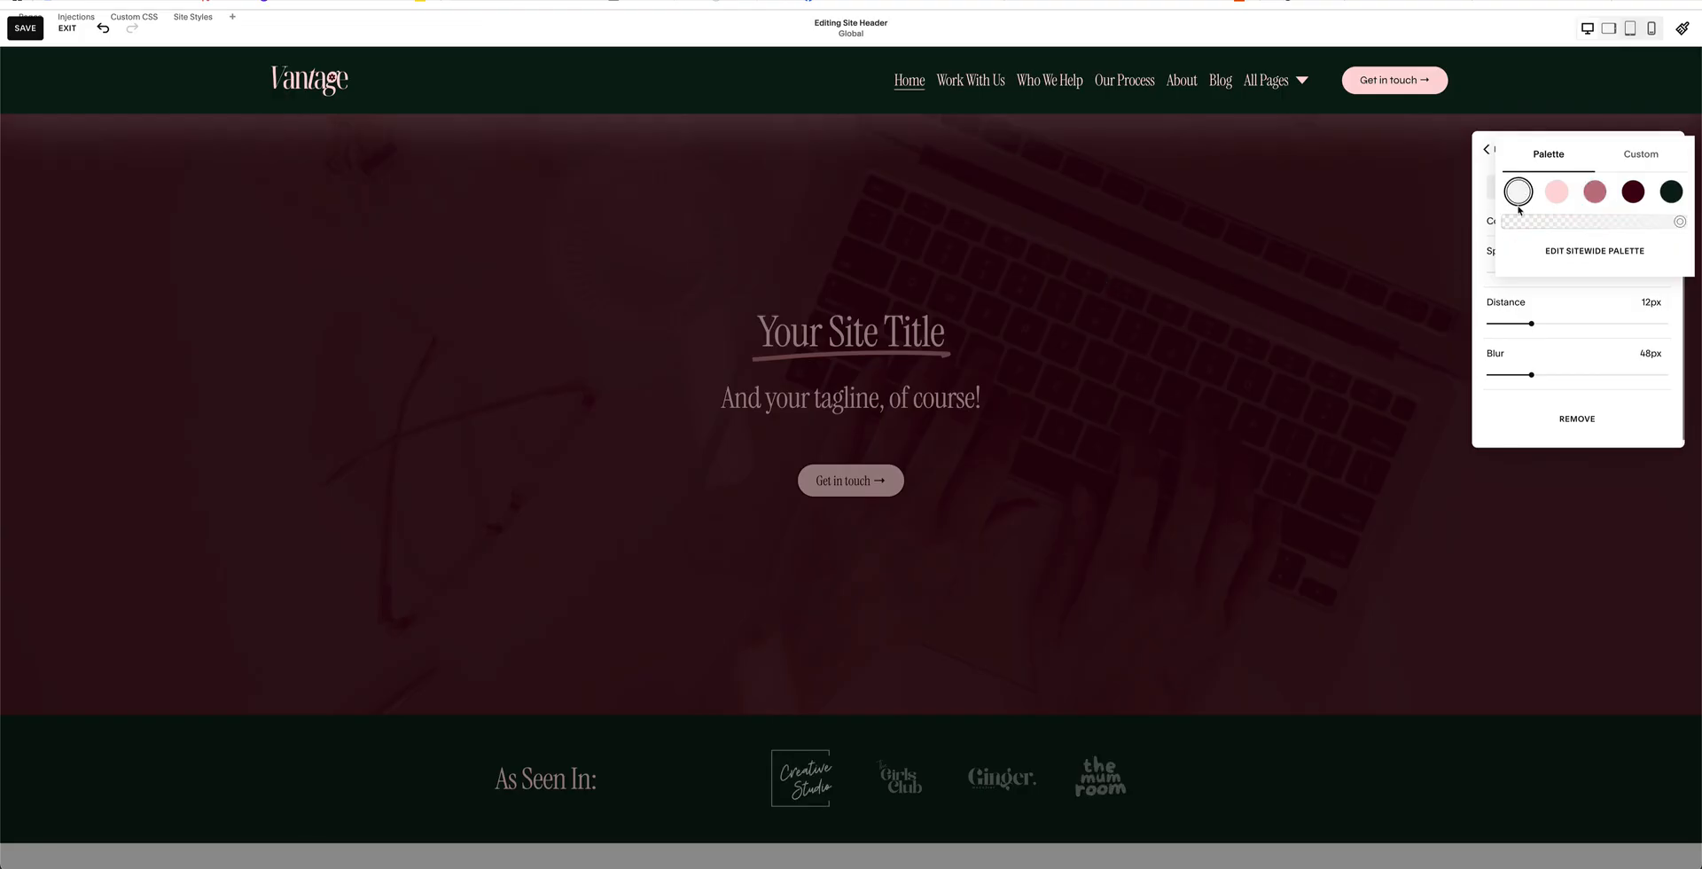
pyautogui.click(1670, 193)
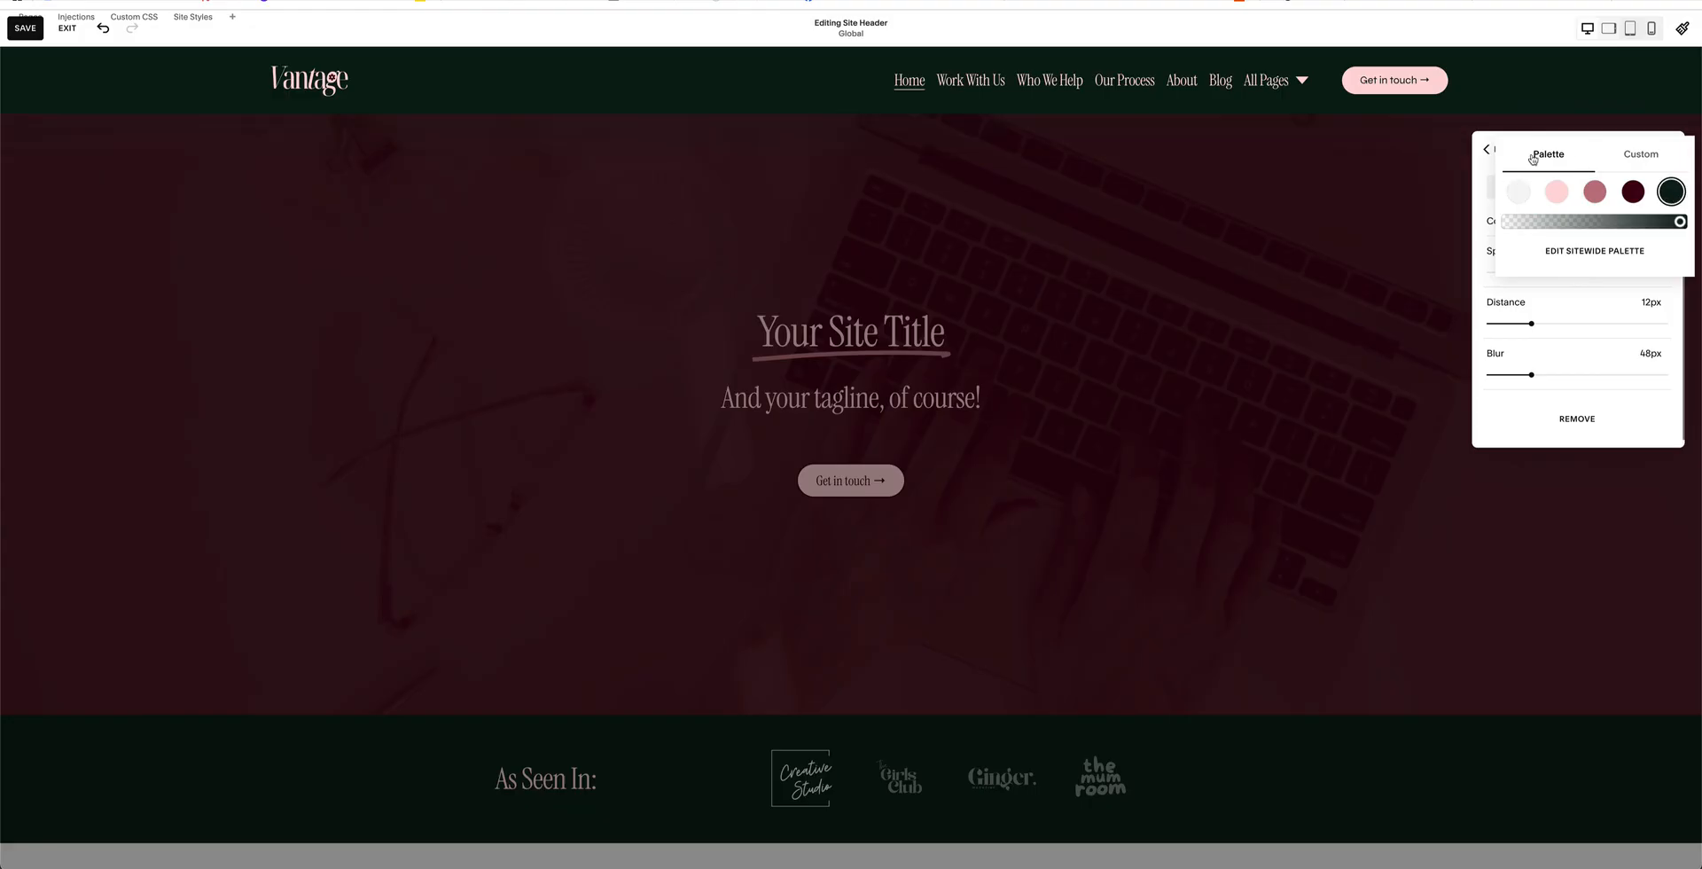
pyautogui.click(1484, 181)
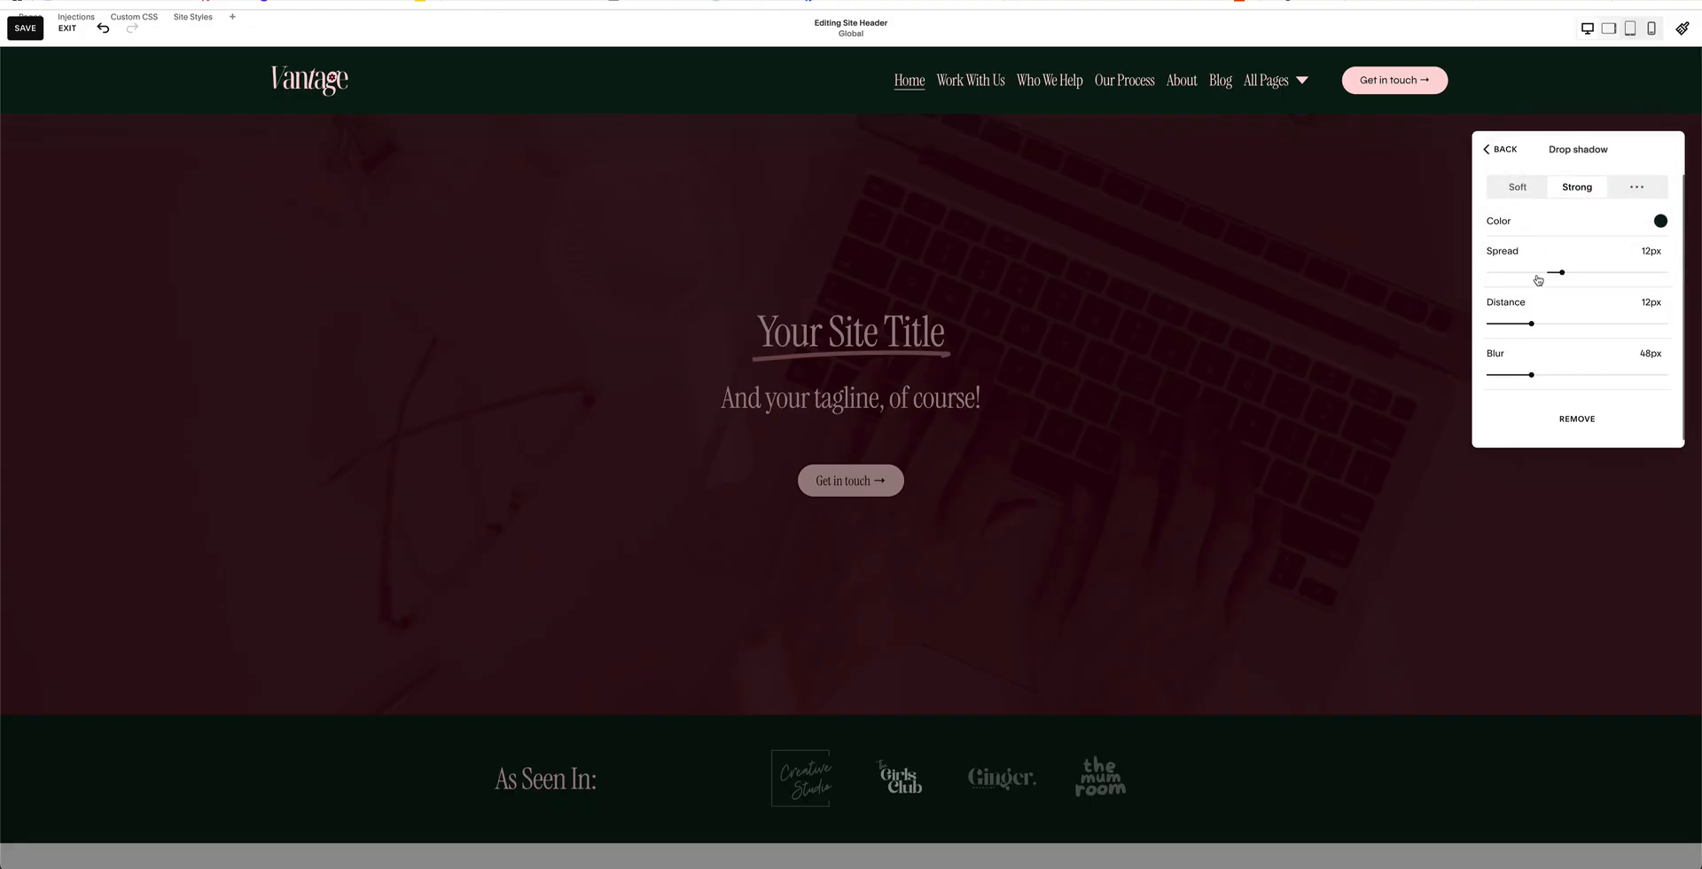
# - Remove the site header's drop shadow and try light pink for its border colour before settling on dark green
pyautogui.click(1576, 429)
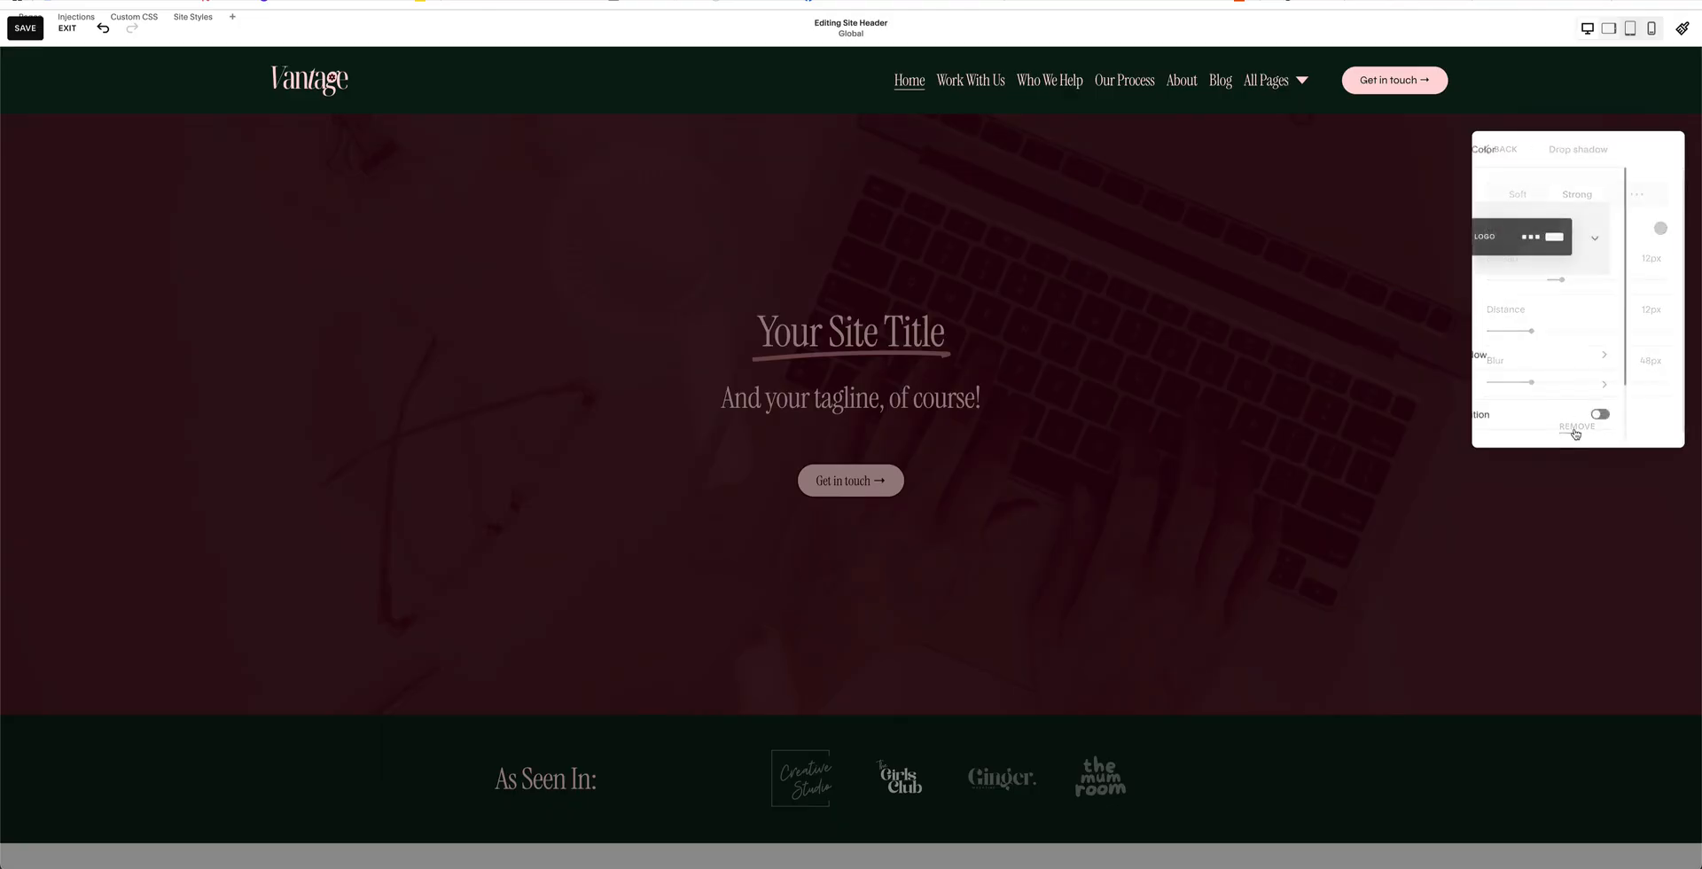
pyautogui.scroll(-3, 1587, 319)
pyautogui.click(1672, 356)
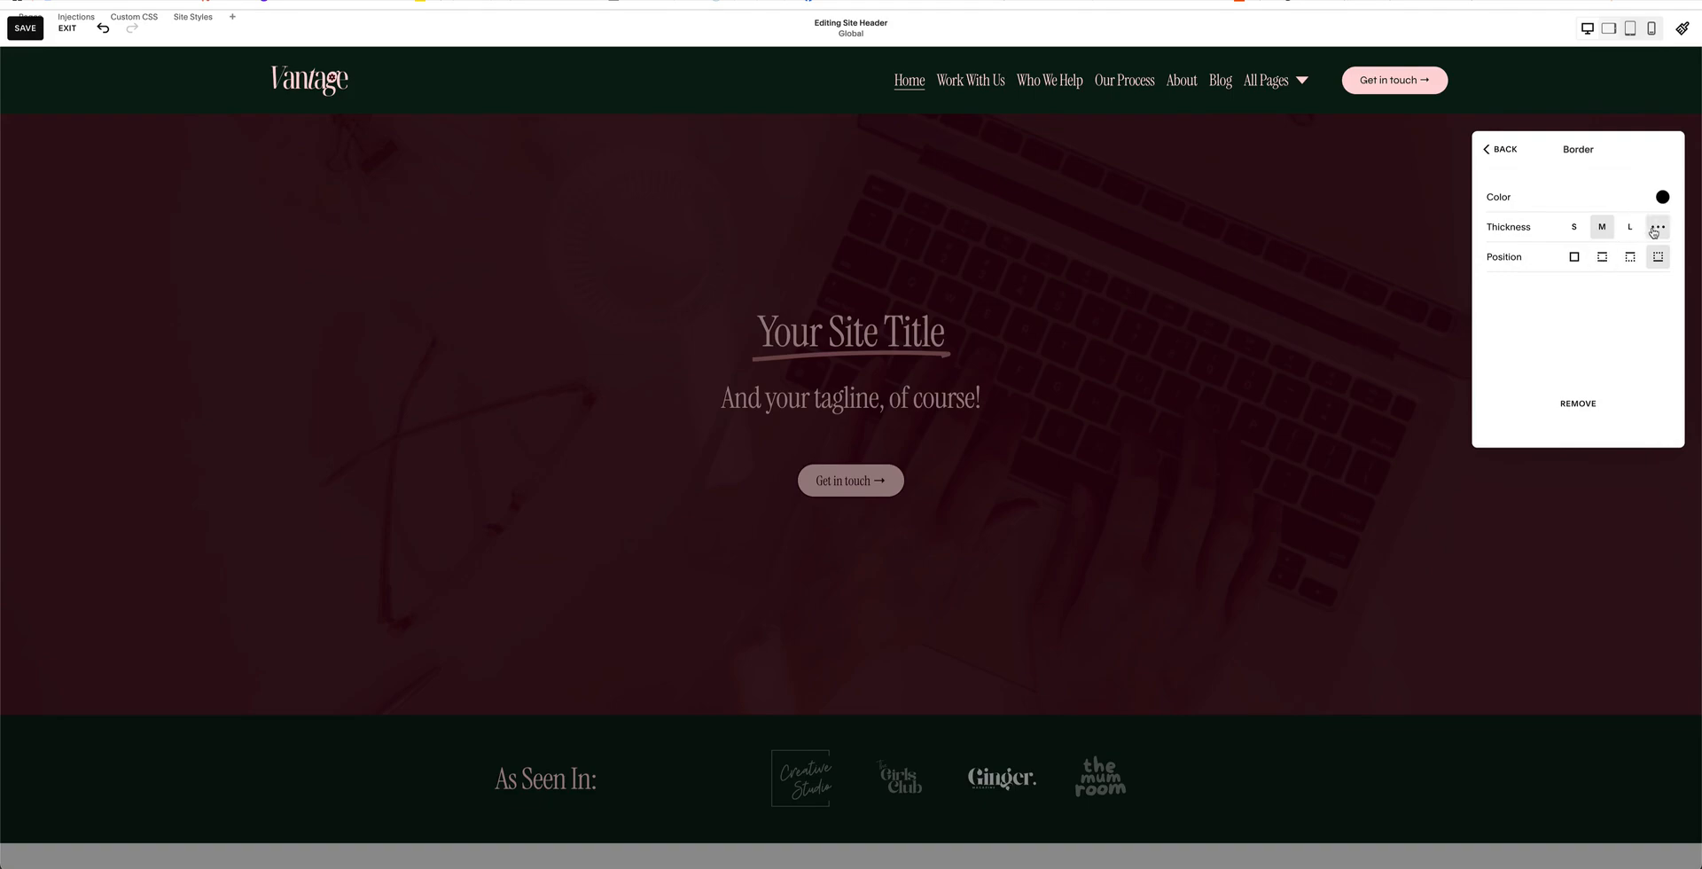
pyautogui.click(1662, 197)
pyautogui.click(1555, 168)
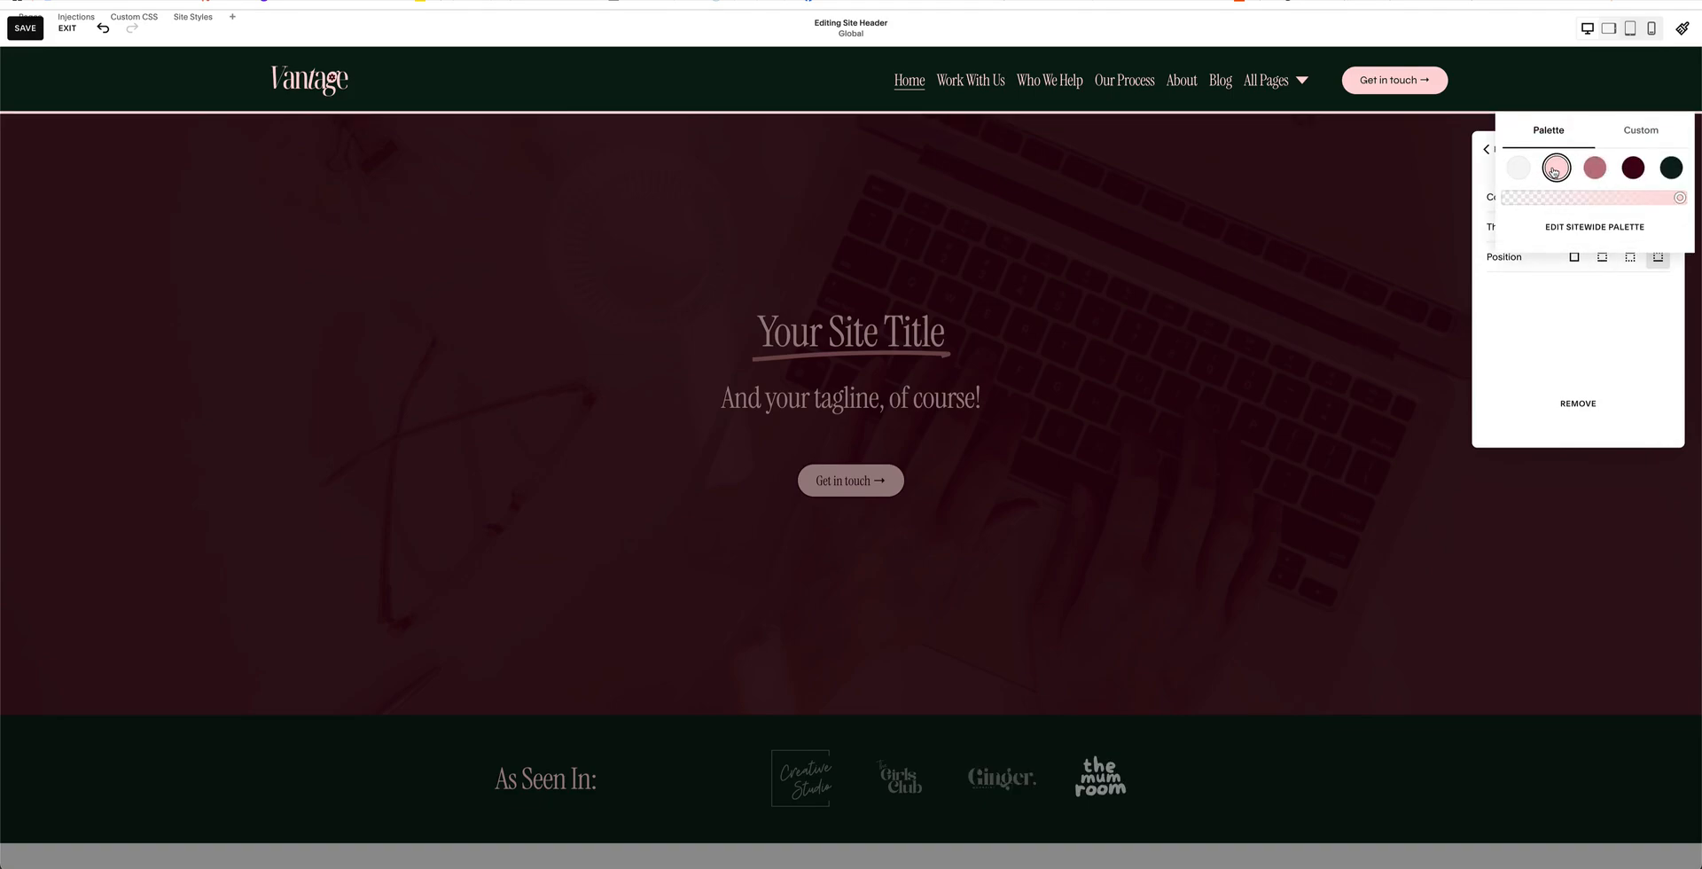
pyautogui.click(1671, 168)
pyautogui.click(1486, 150)
# - Turn on the fixed position effect for the site header and check its behaviour further down the page
pyautogui.scroll(-3, 1554, 376)
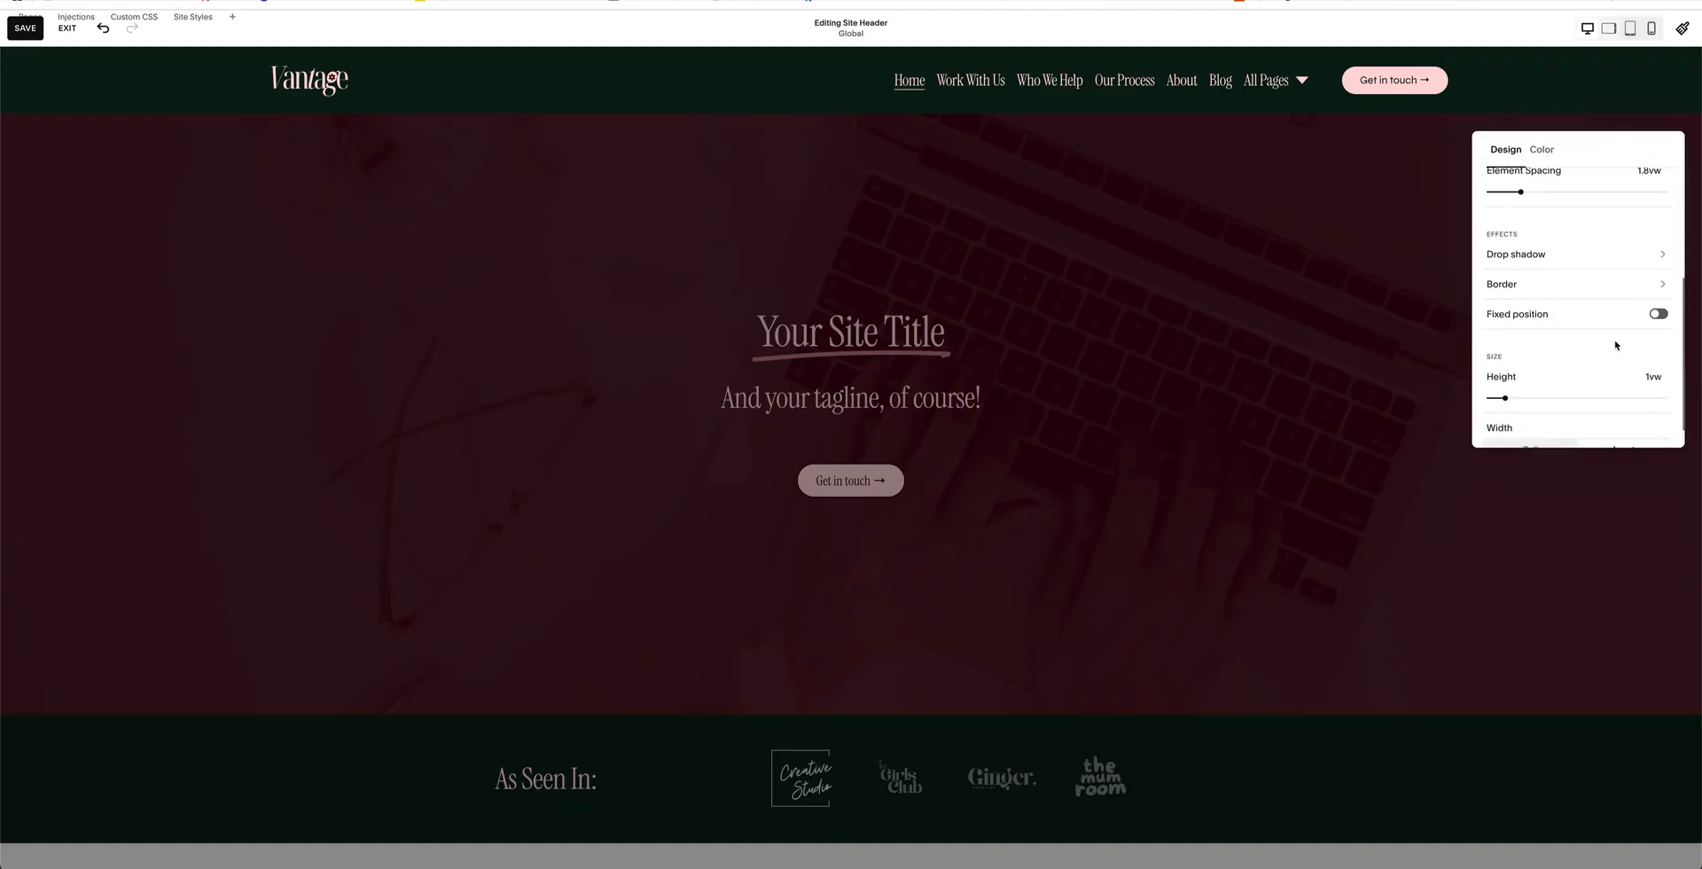
pyautogui.click(1659, 315)
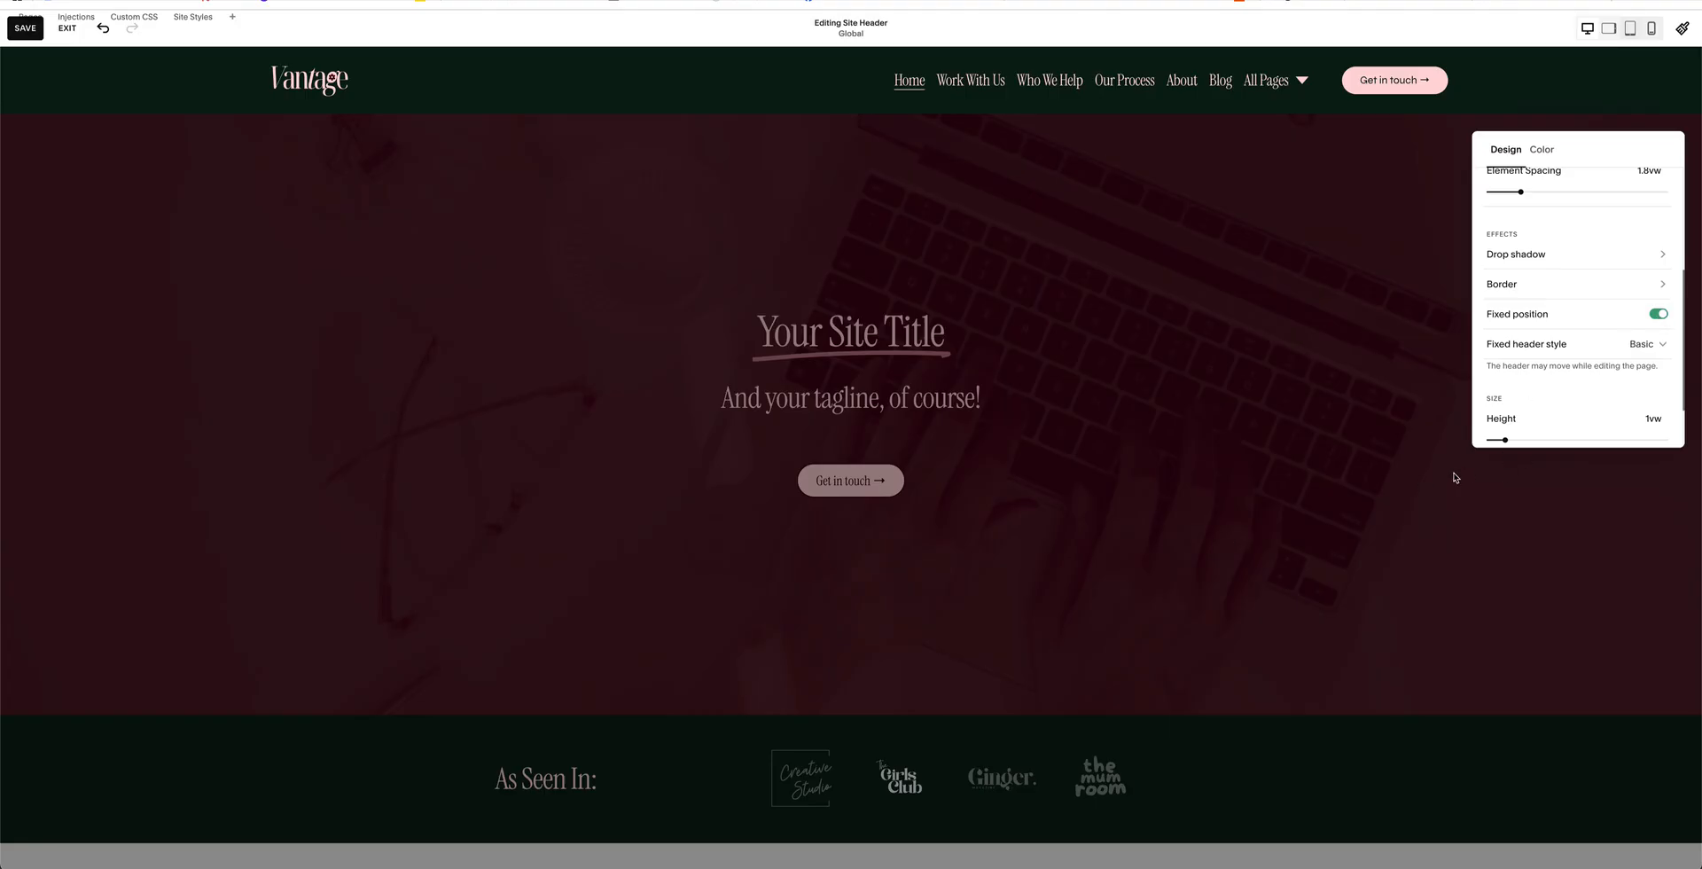
pyautogui.scroll(-2, 1633, 348)
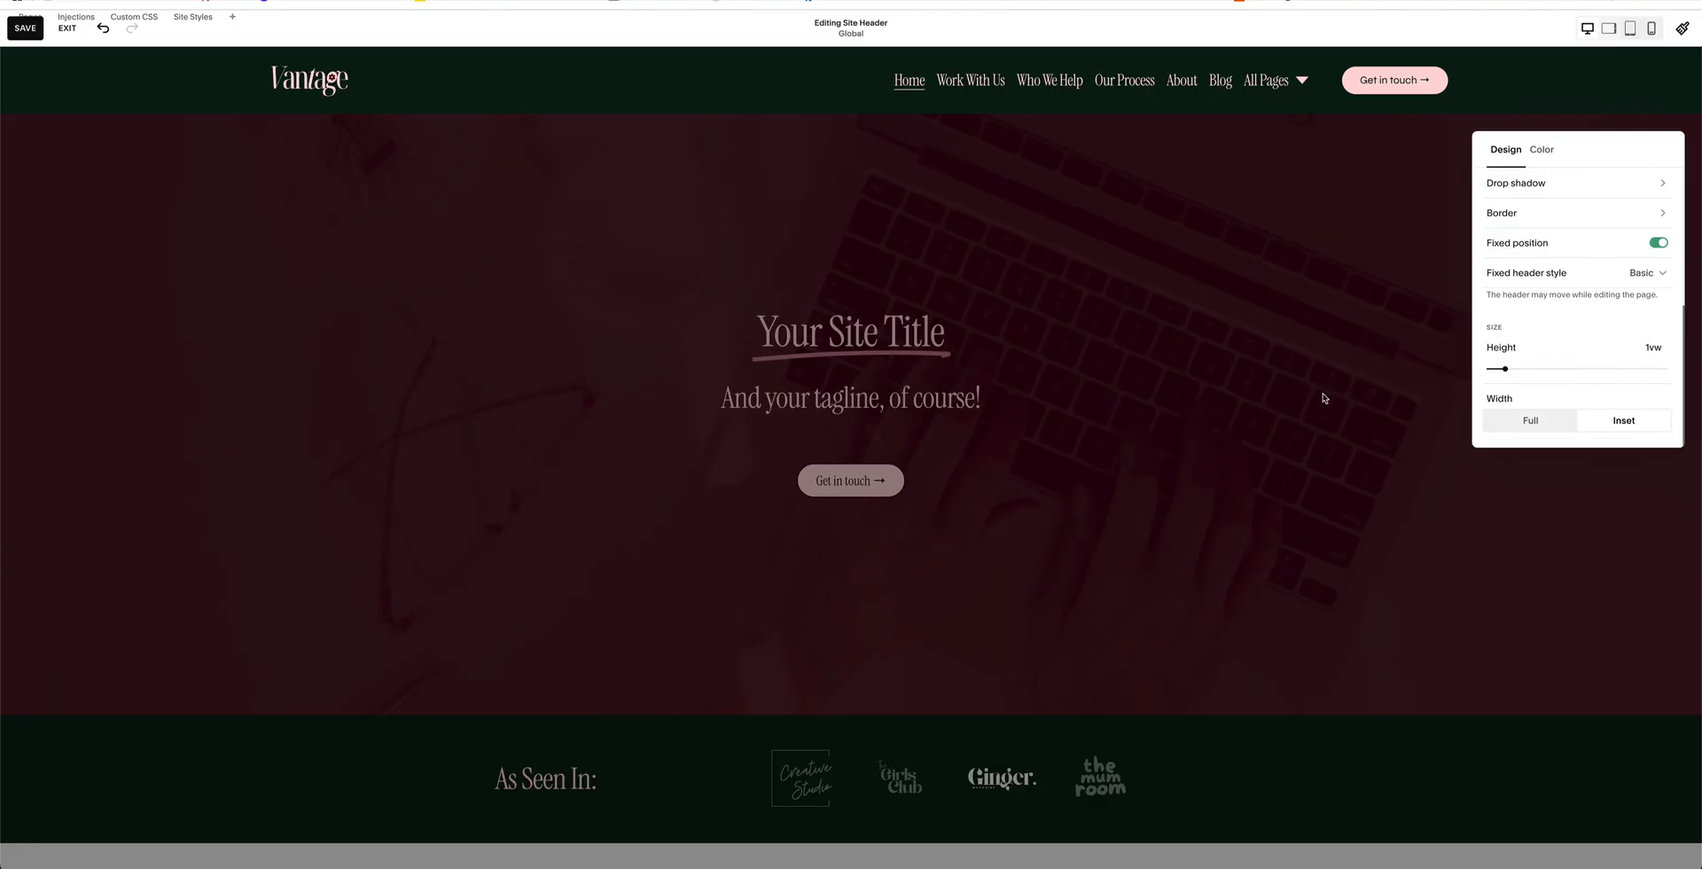
pyautogui.click(1189, 356)
pyautogui.scroll(-3, 1192, 358)
pyautogui.scroll(-3, 1191, 358)
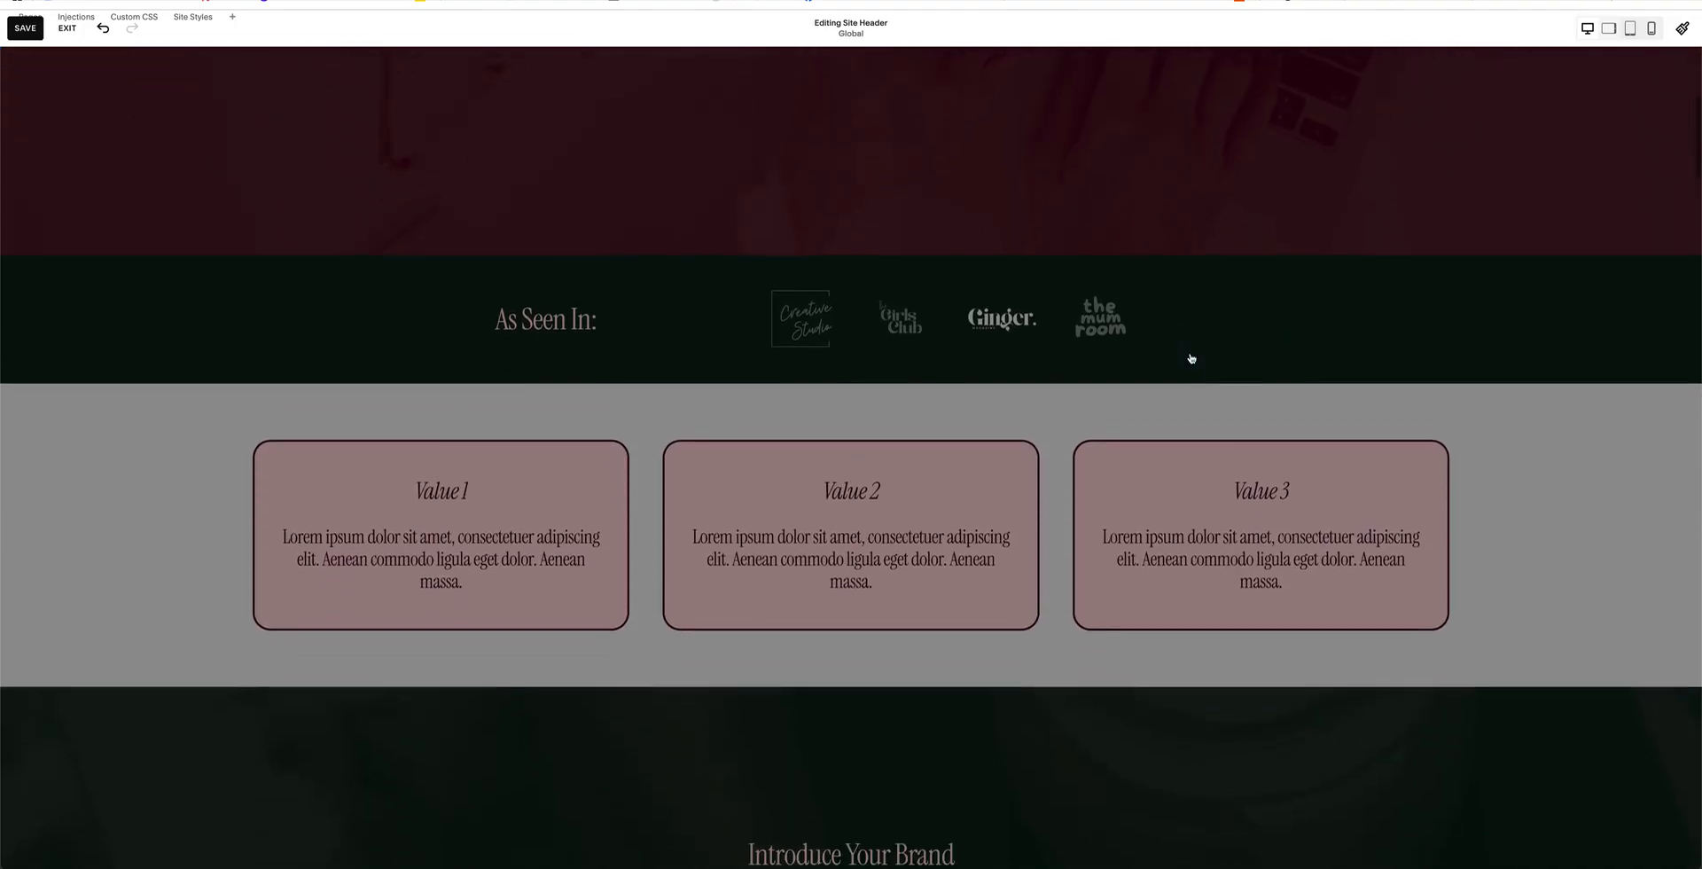
pyautogui.scroll(6, 1128, 307)
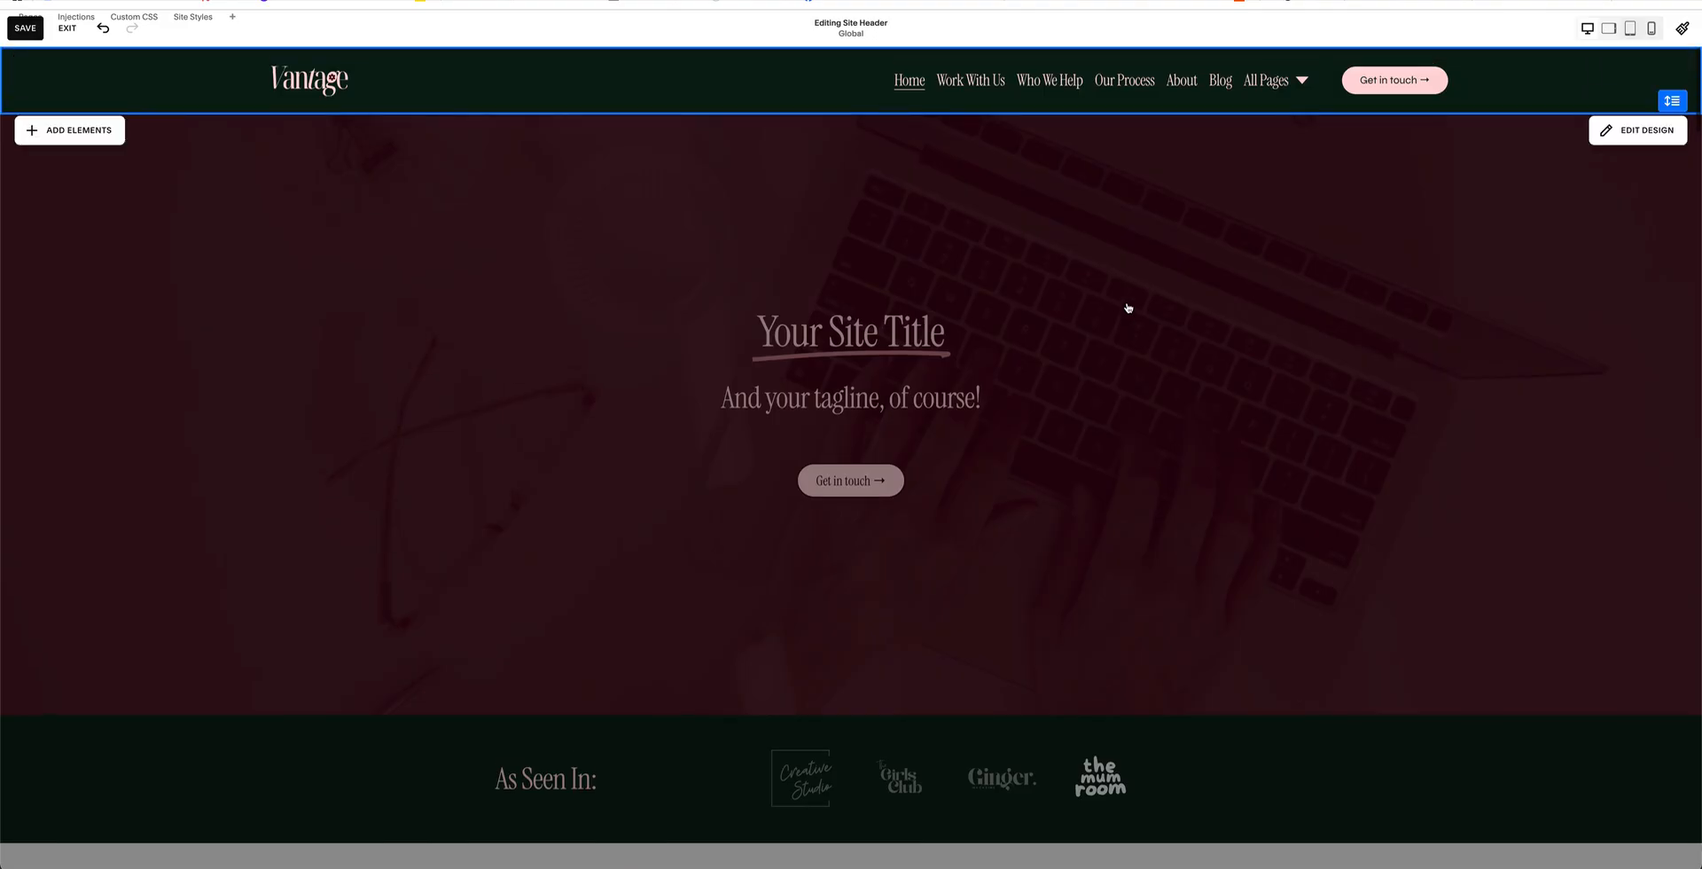
# - Change the site header's fixed header style to Scroll Back and check how it behaves down the page
pyautogui.click(1619, 143)
pyautogui.scroll(-5, 1555, 257)
pyautogui.click(1640, 353)
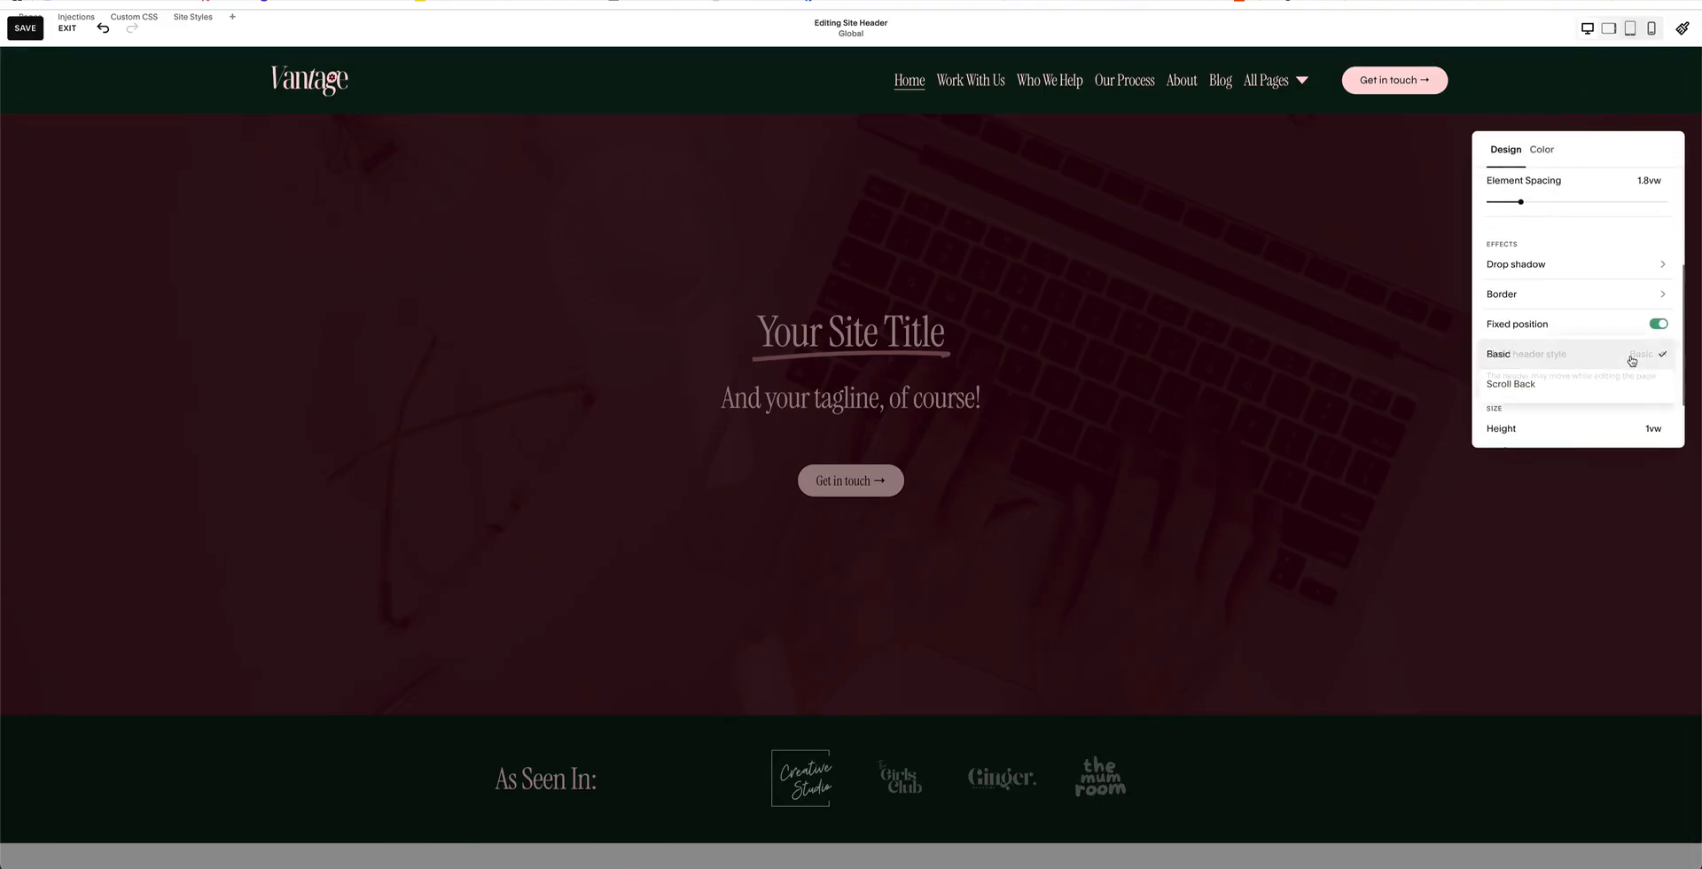
pyautogui.click(1526, 386)
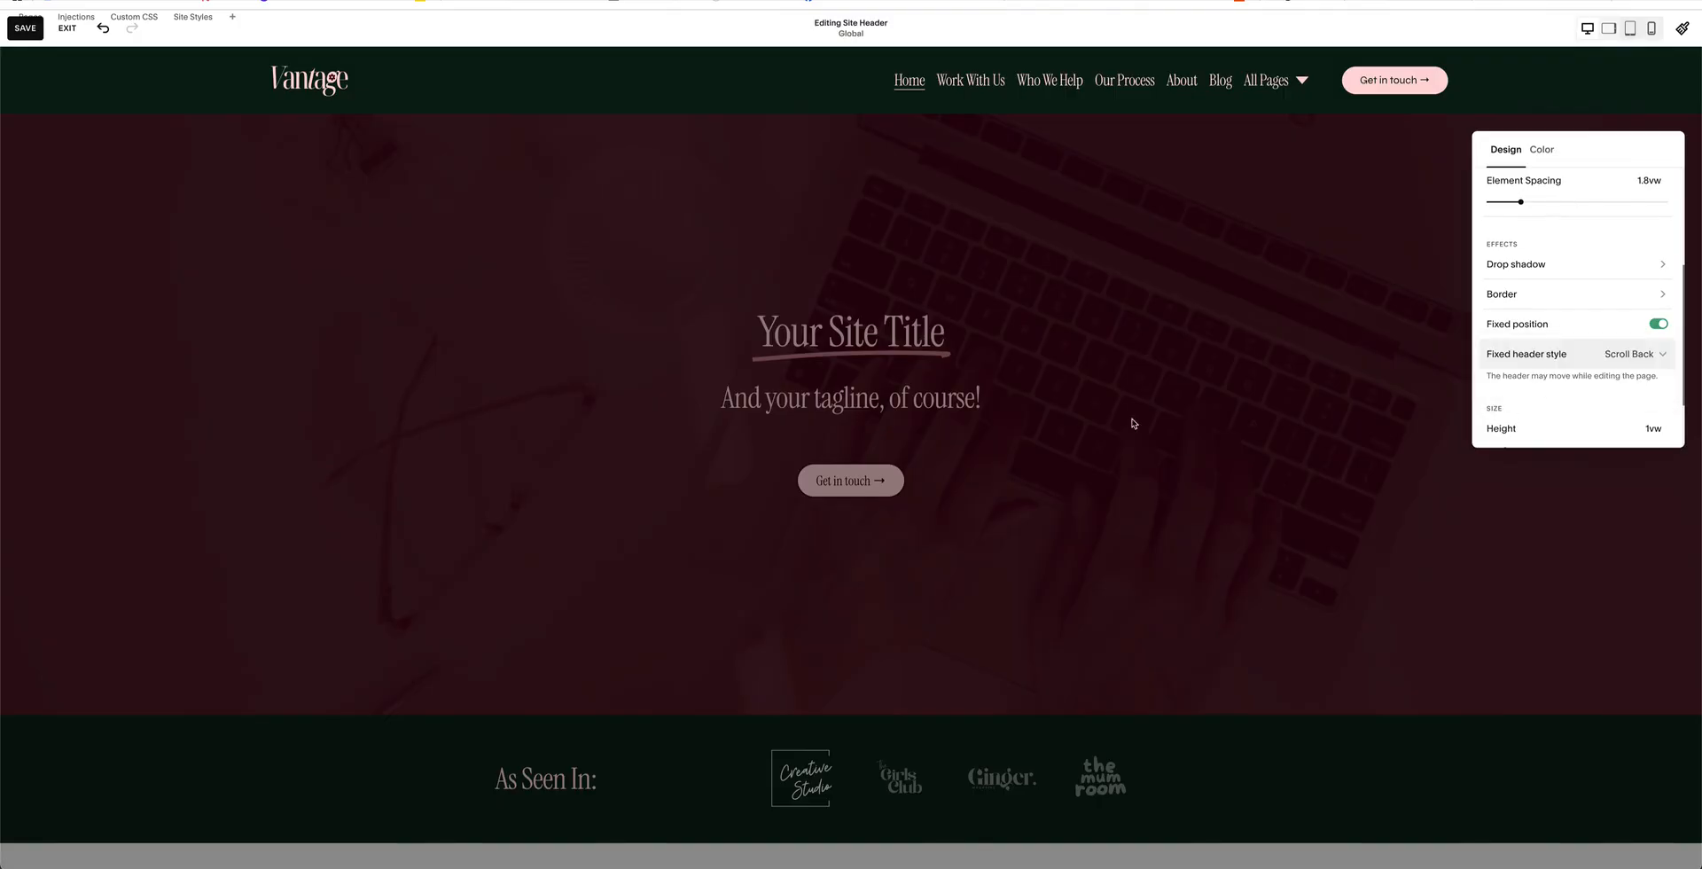
pyautogui.click(1077, 385)
pyautogui.scroll(-10, 1078, 385)
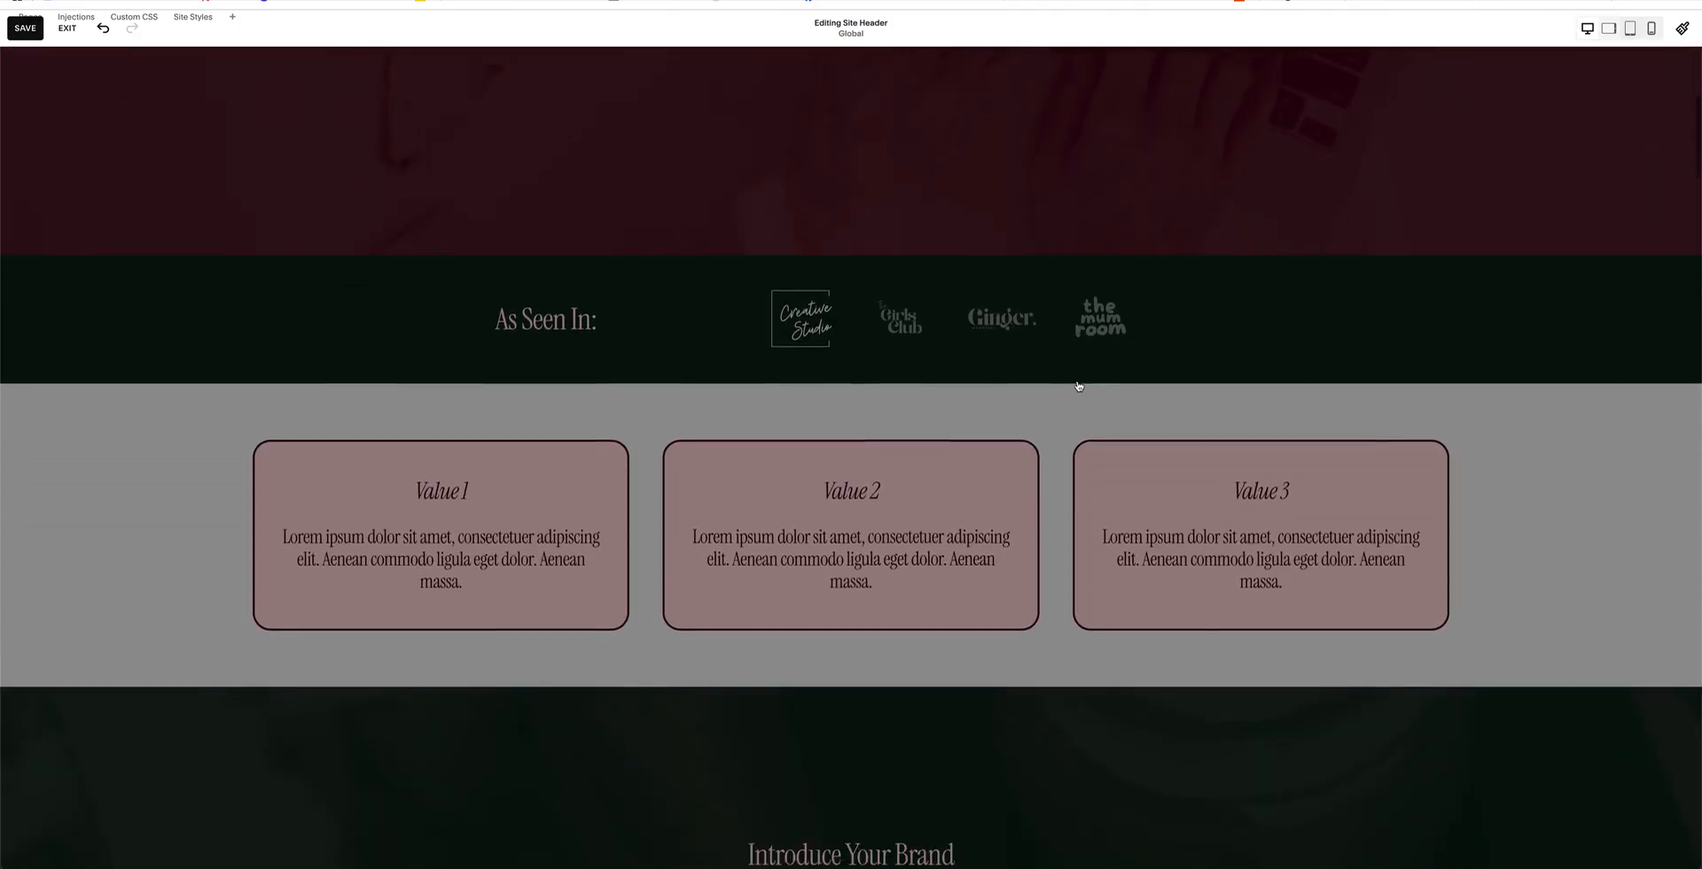
pyautogui.scroll(-5, 1078, 386)
pyautogui.scroll(8, 1078, 386)
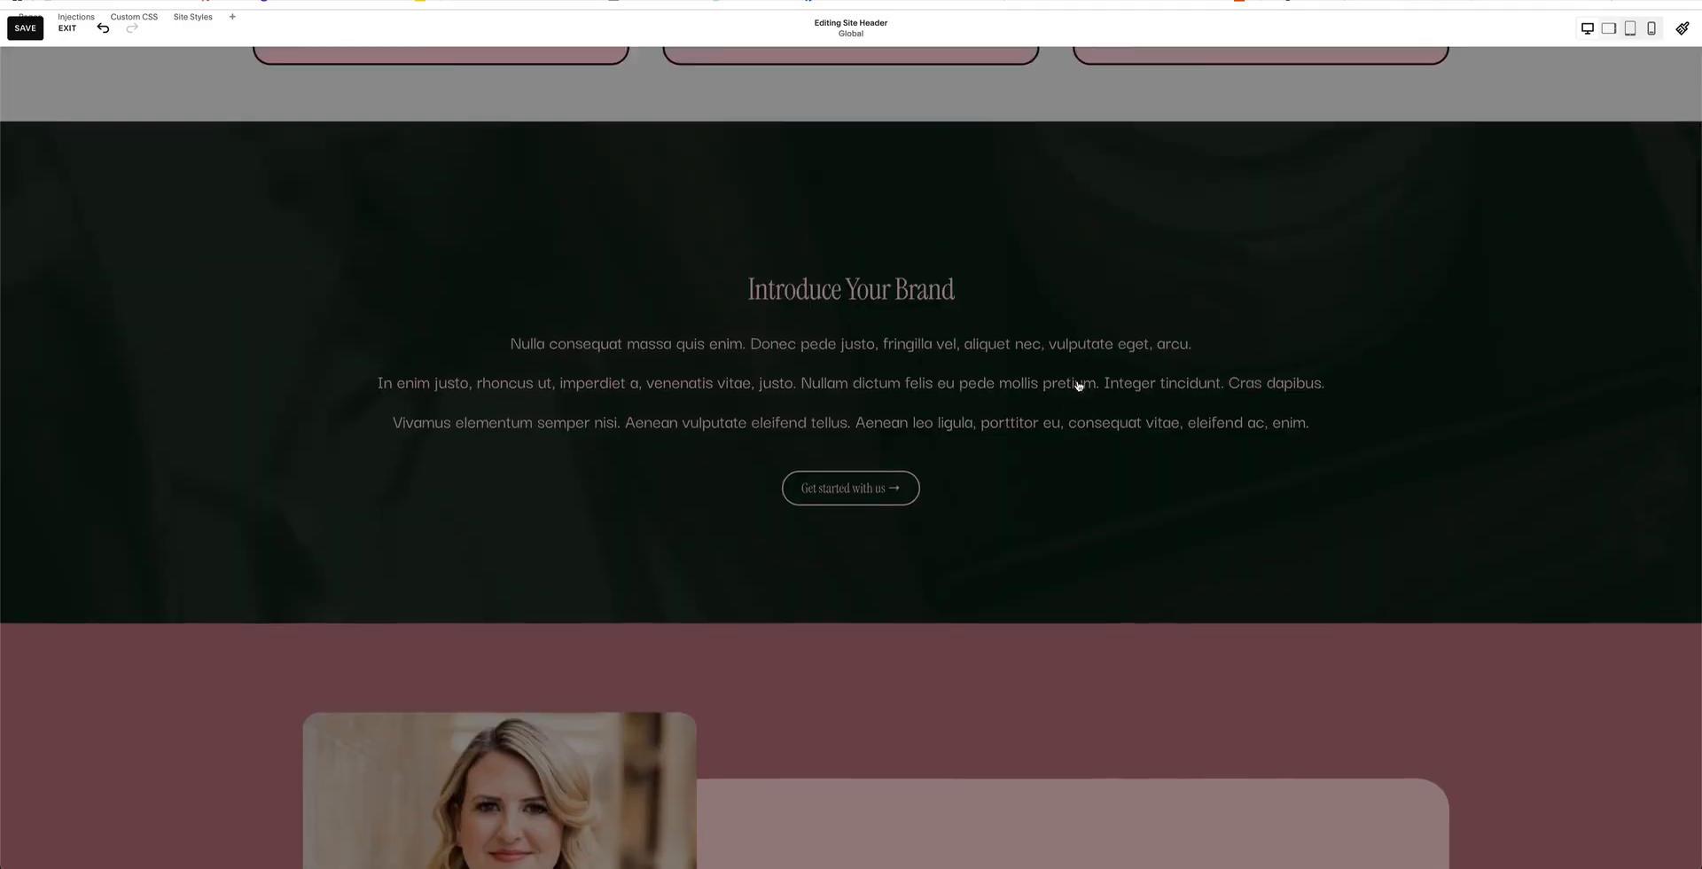
# - Save the header changes, exit editing and open the full-screen preview of the Home page
pyautogui.click(25, 28)
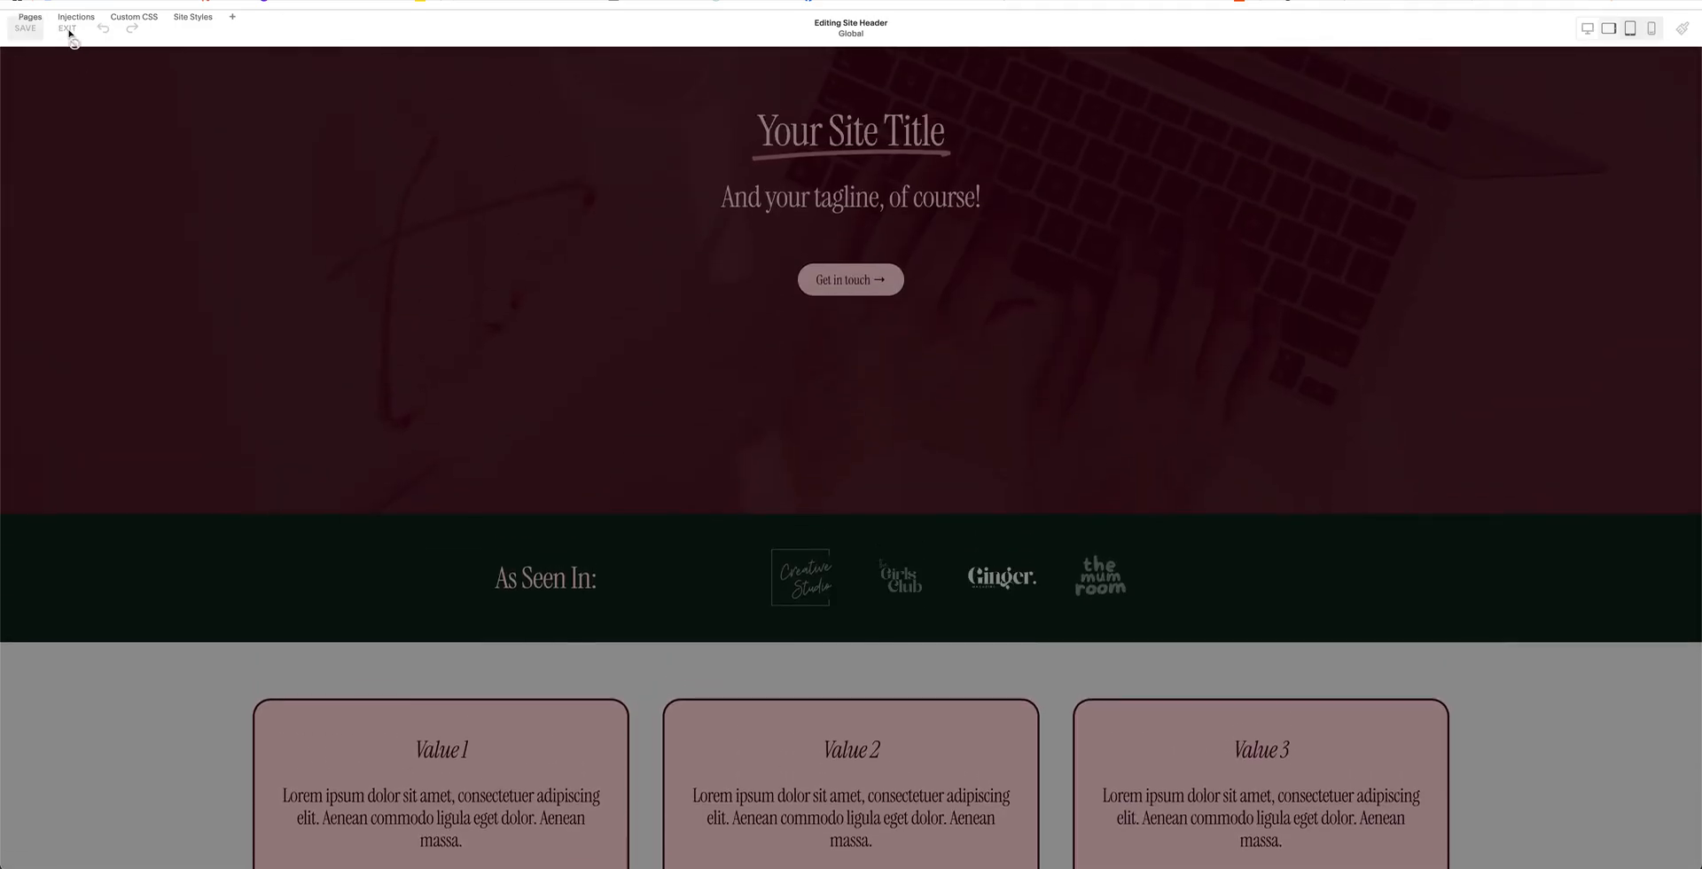
pyautogui.click(67, 29)
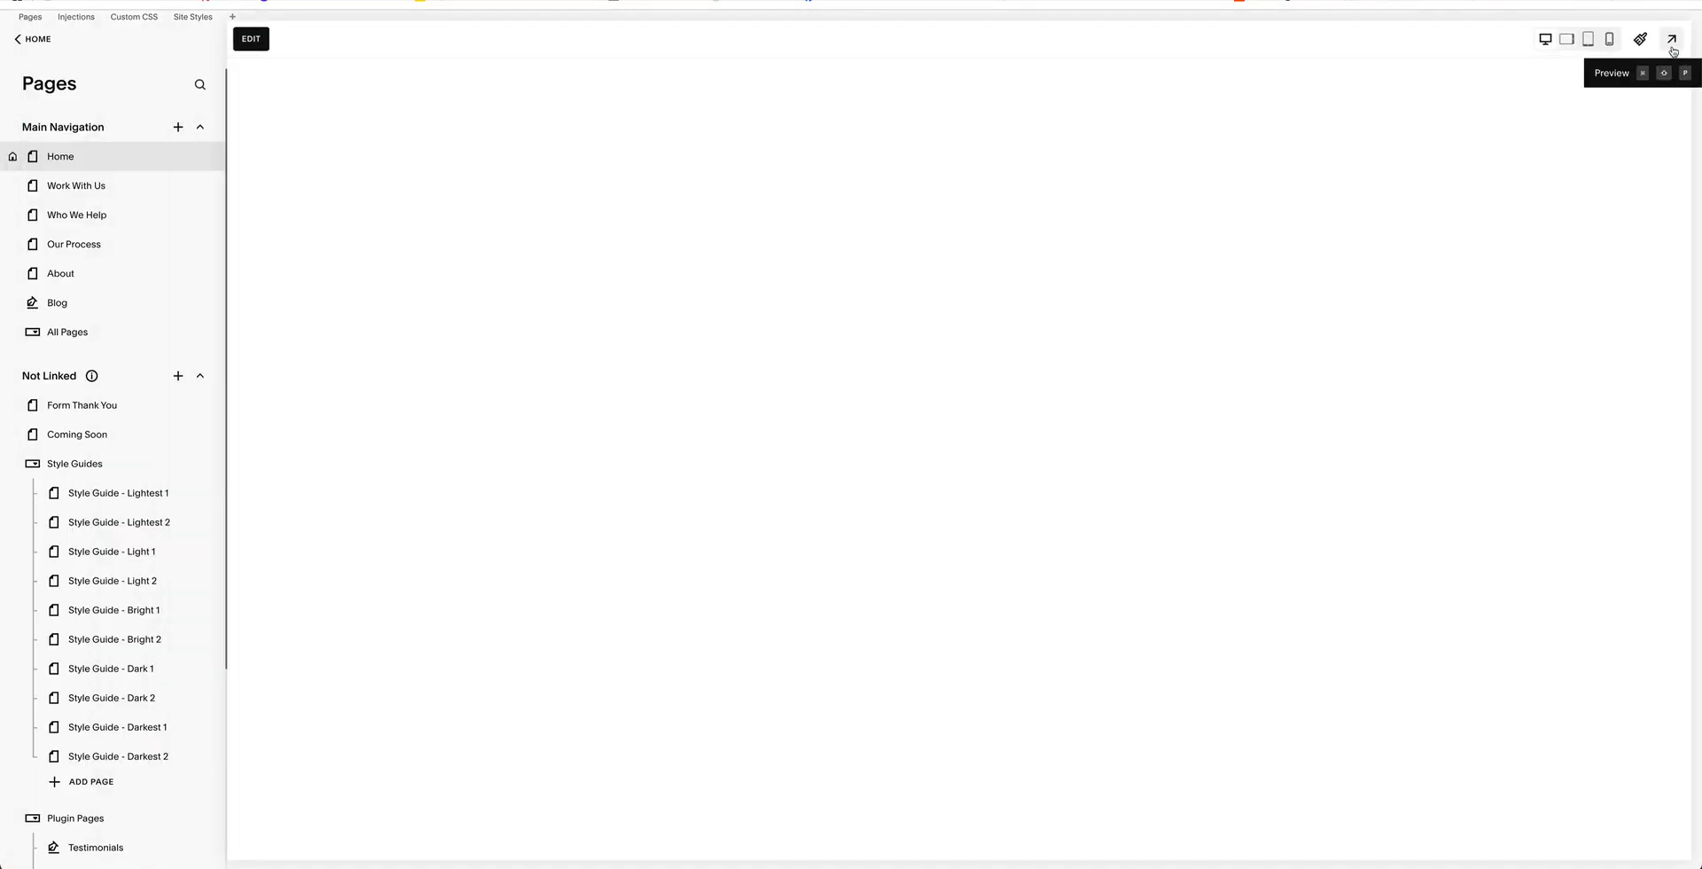
pyautogui.click(1672, 40)
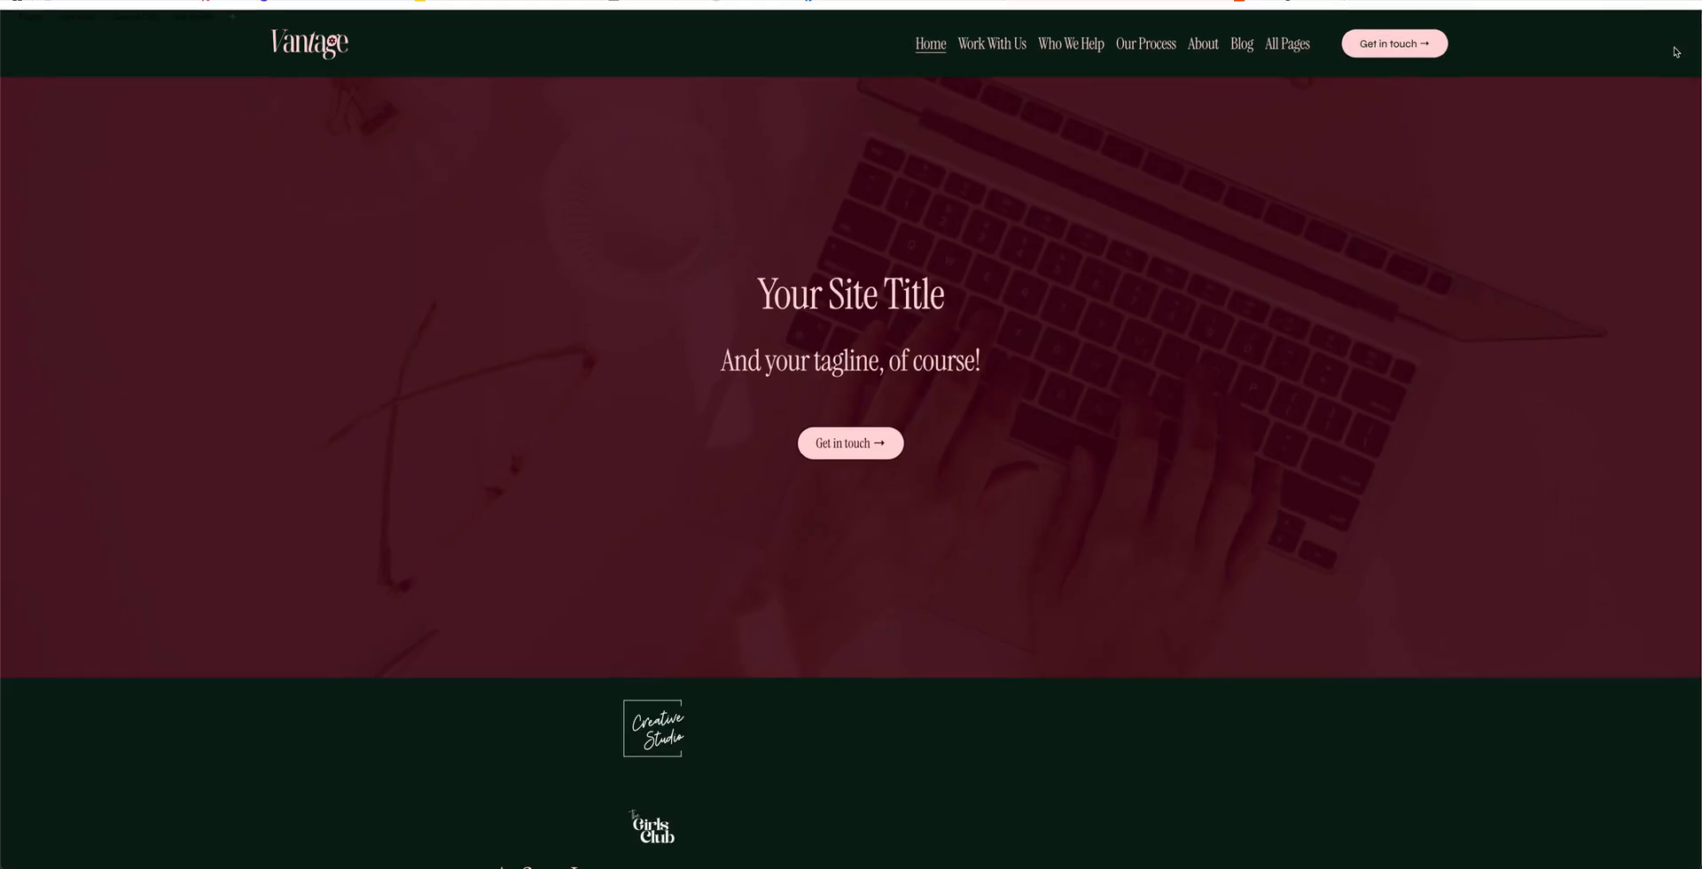
# - Examine how the Scroll Back header behaves while moving down and up the previewed Home page, and close the preview
pyautogui.scroll(-1, 1041, 299)
pyautogui.scroll(-3, 1041, 294)
pyautogui.scroll(5, 1040, 294)
pyautogui.scroll(-15, 1041, 300)
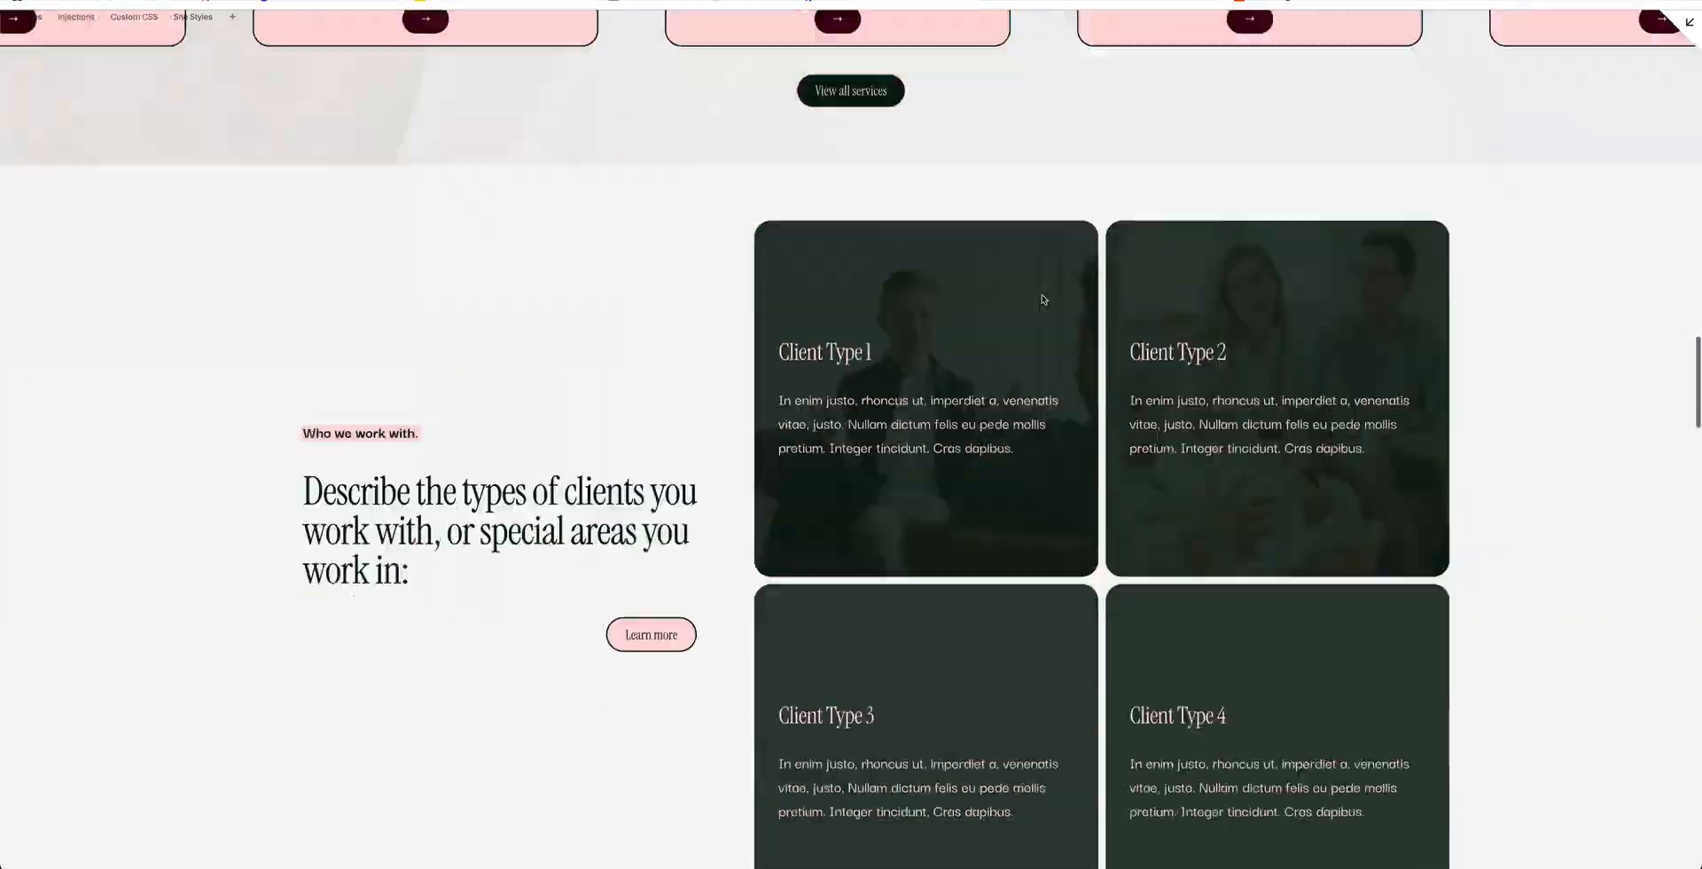
pyautogui.scroll(-2, 1042, 300)
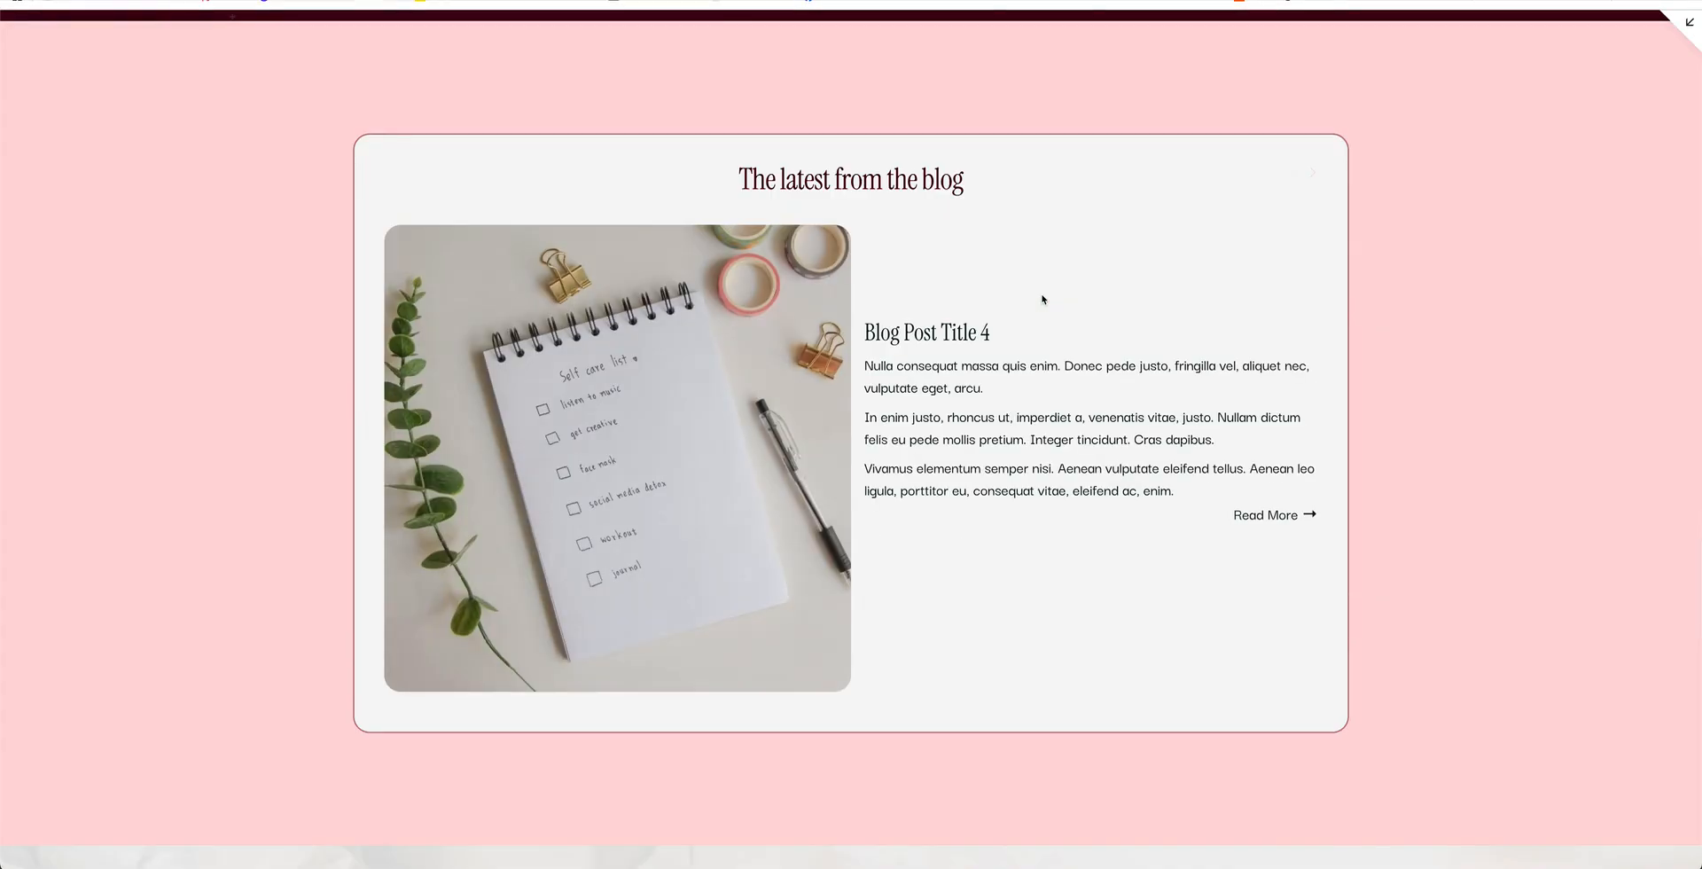
pyautogui.scroll(1, 1042, 300)
pyautogui.scroll(2, 1042, 300)
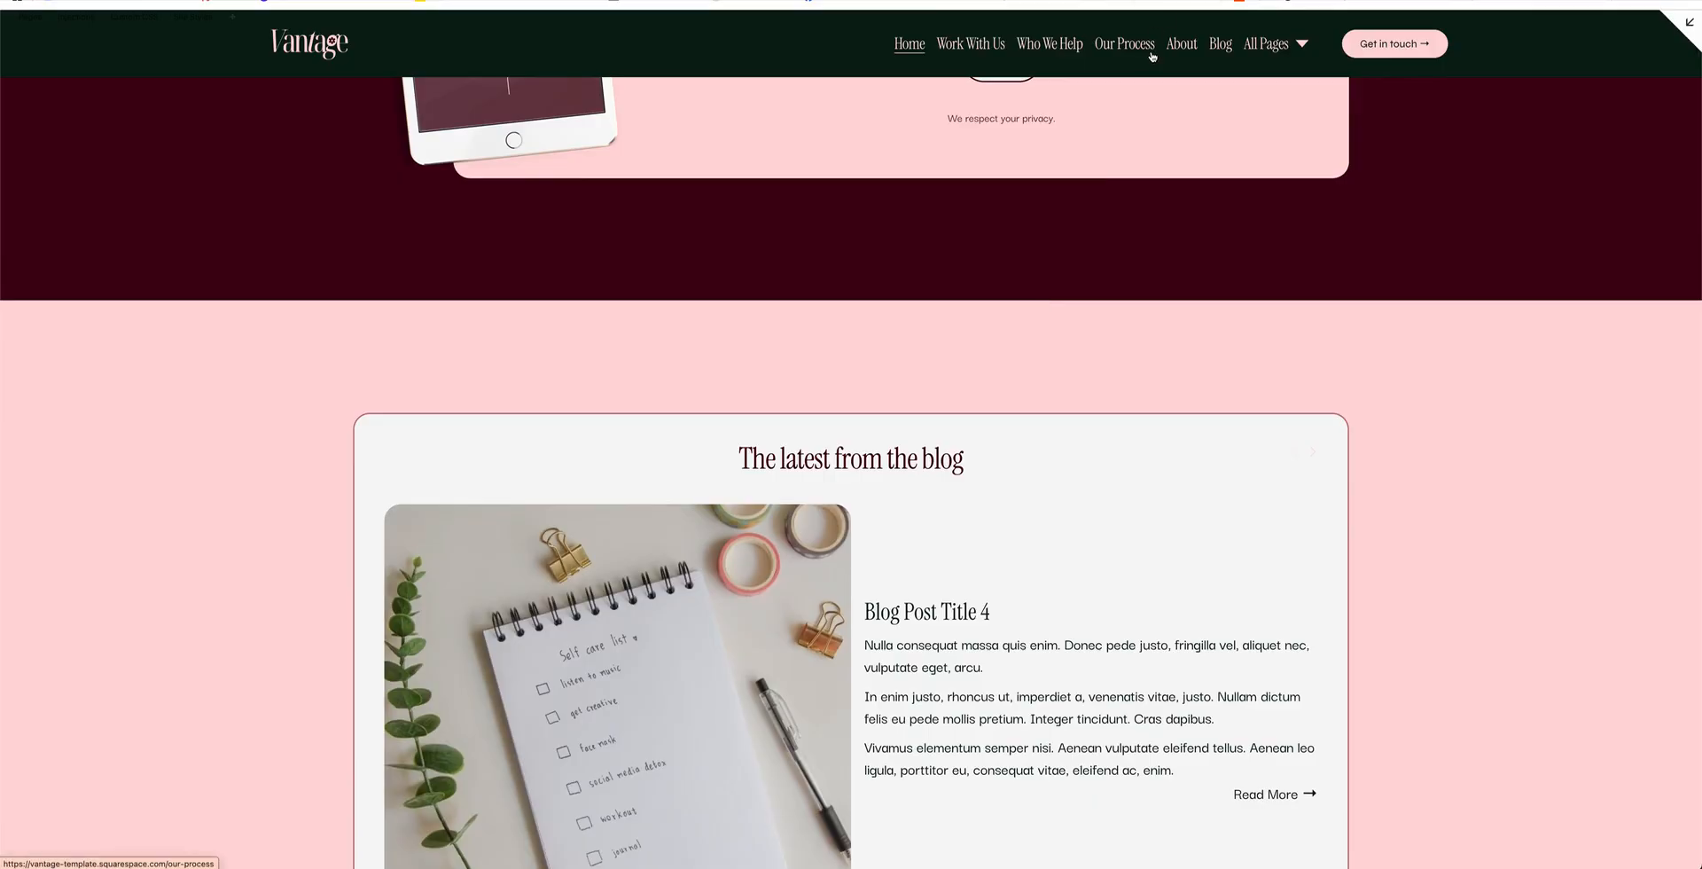
pyautogui.scroll(2, 1223, 351)
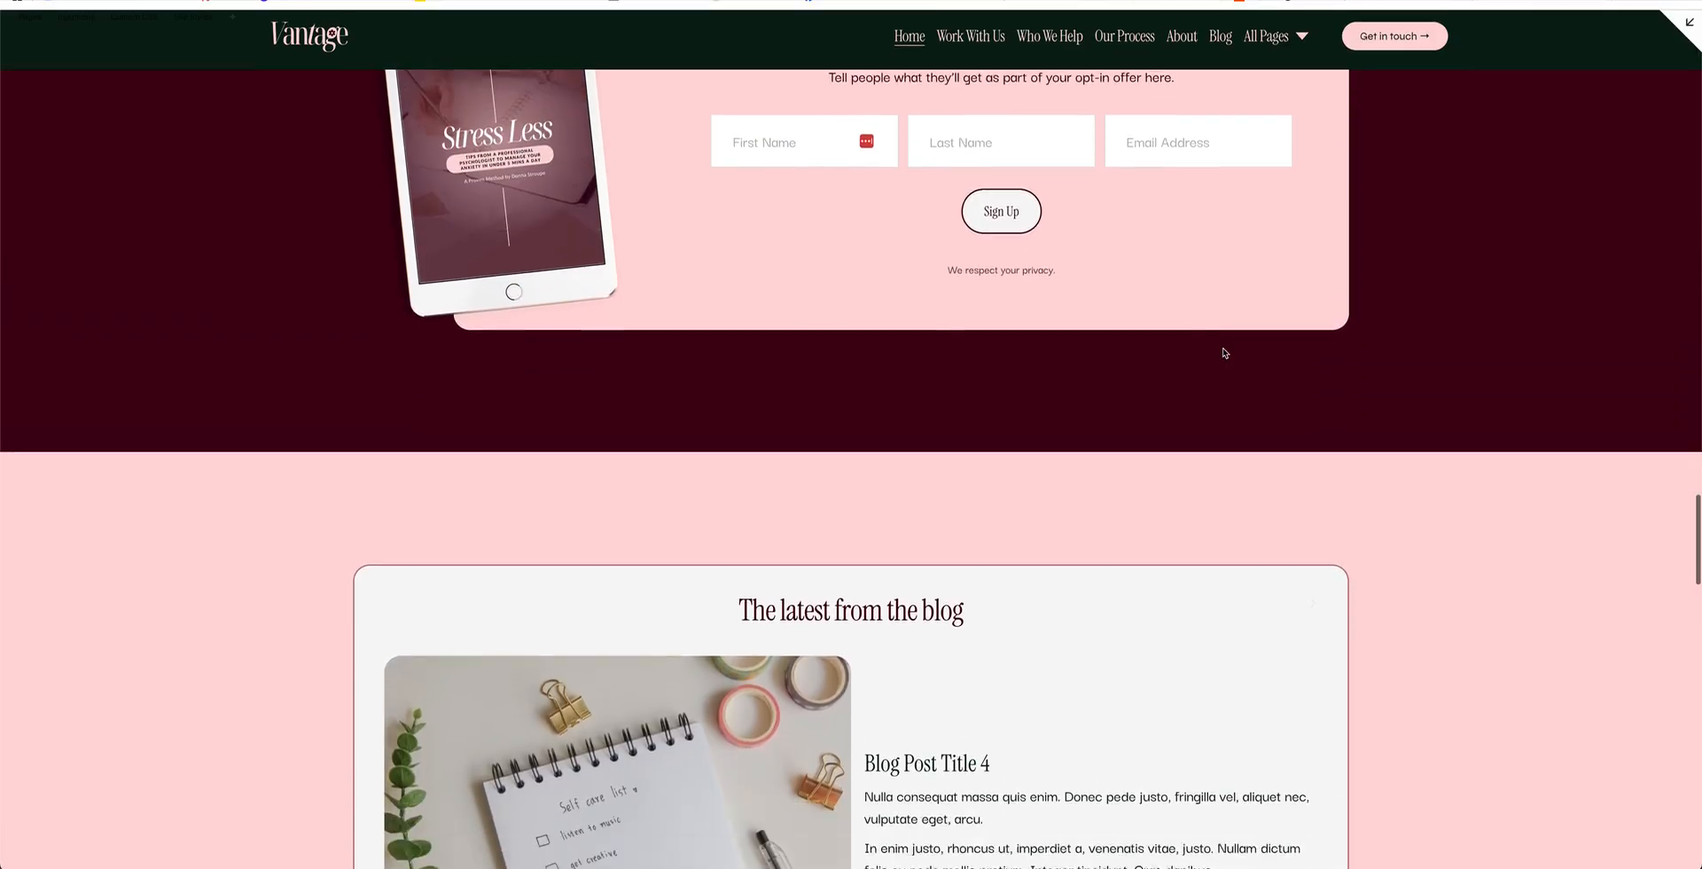
pyautogui.scroll(-5, 1223, 352)
pyautogui.scroll(5, 1223, 352)
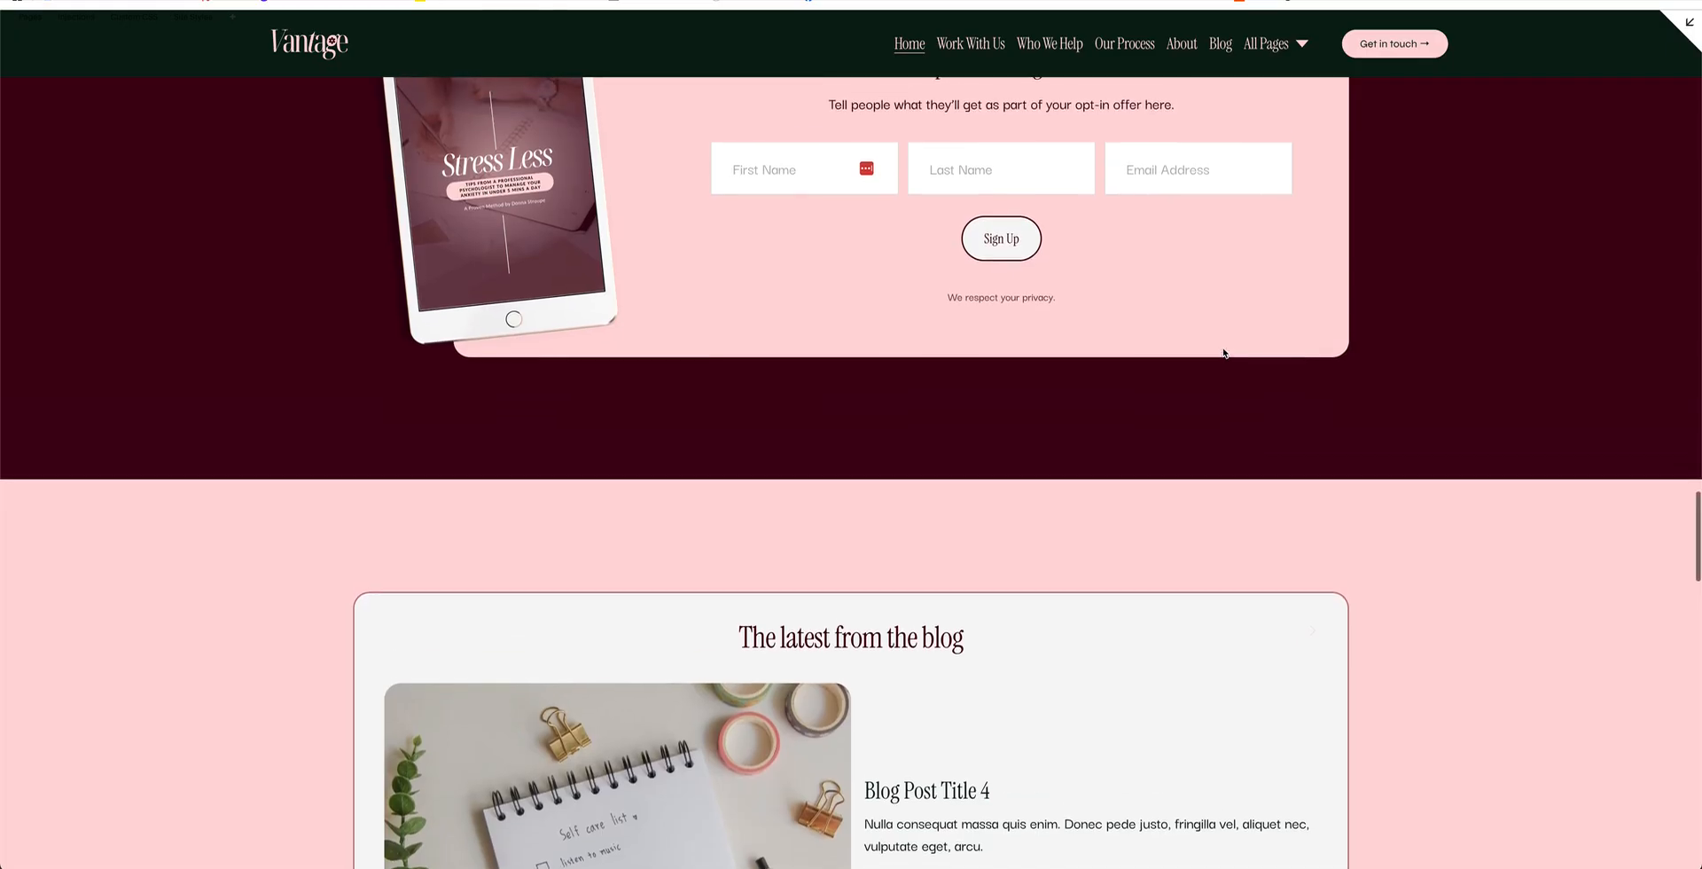
pyautogui.scroll(1, 1223, 353)
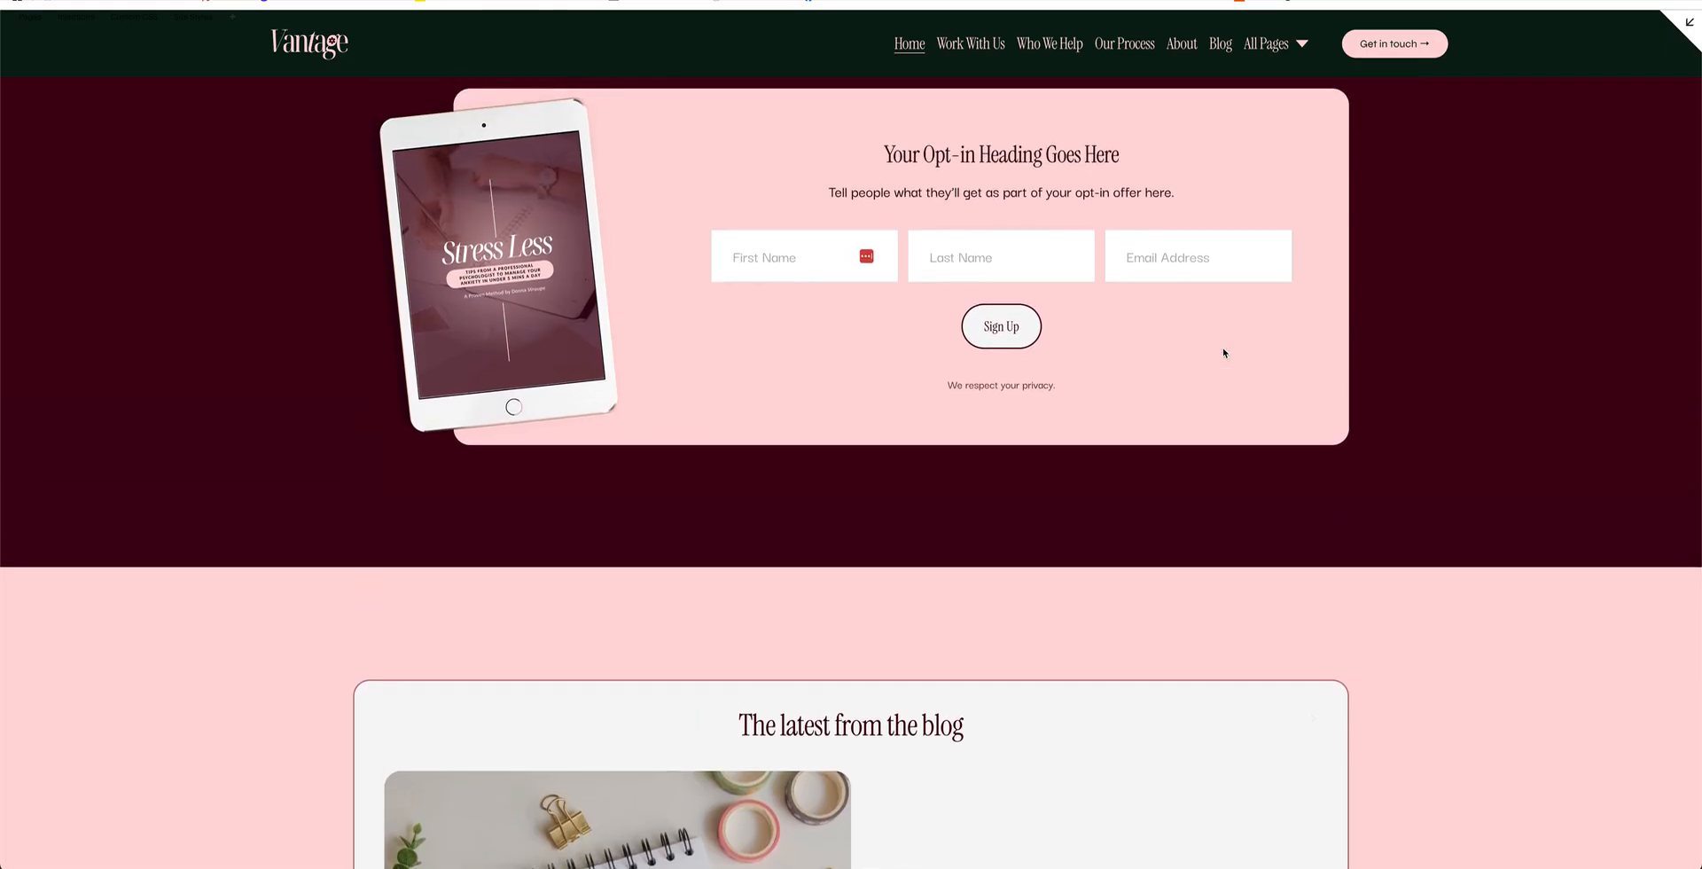
pyautogui.scroll(15, 1223, 352)
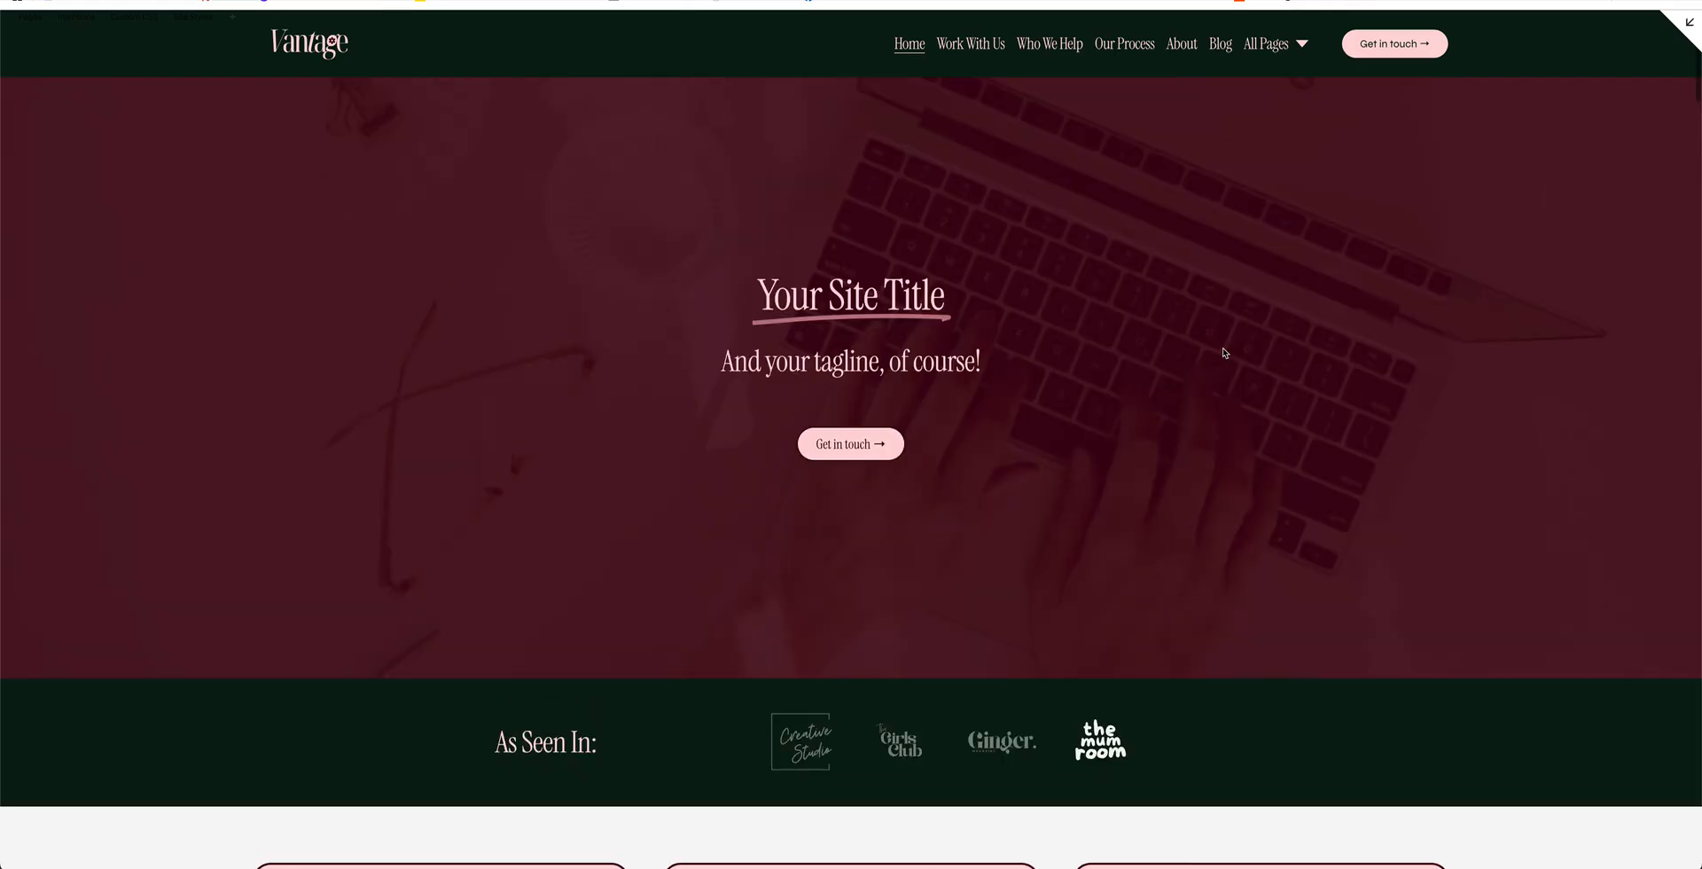
pyautogui.press('Escape')
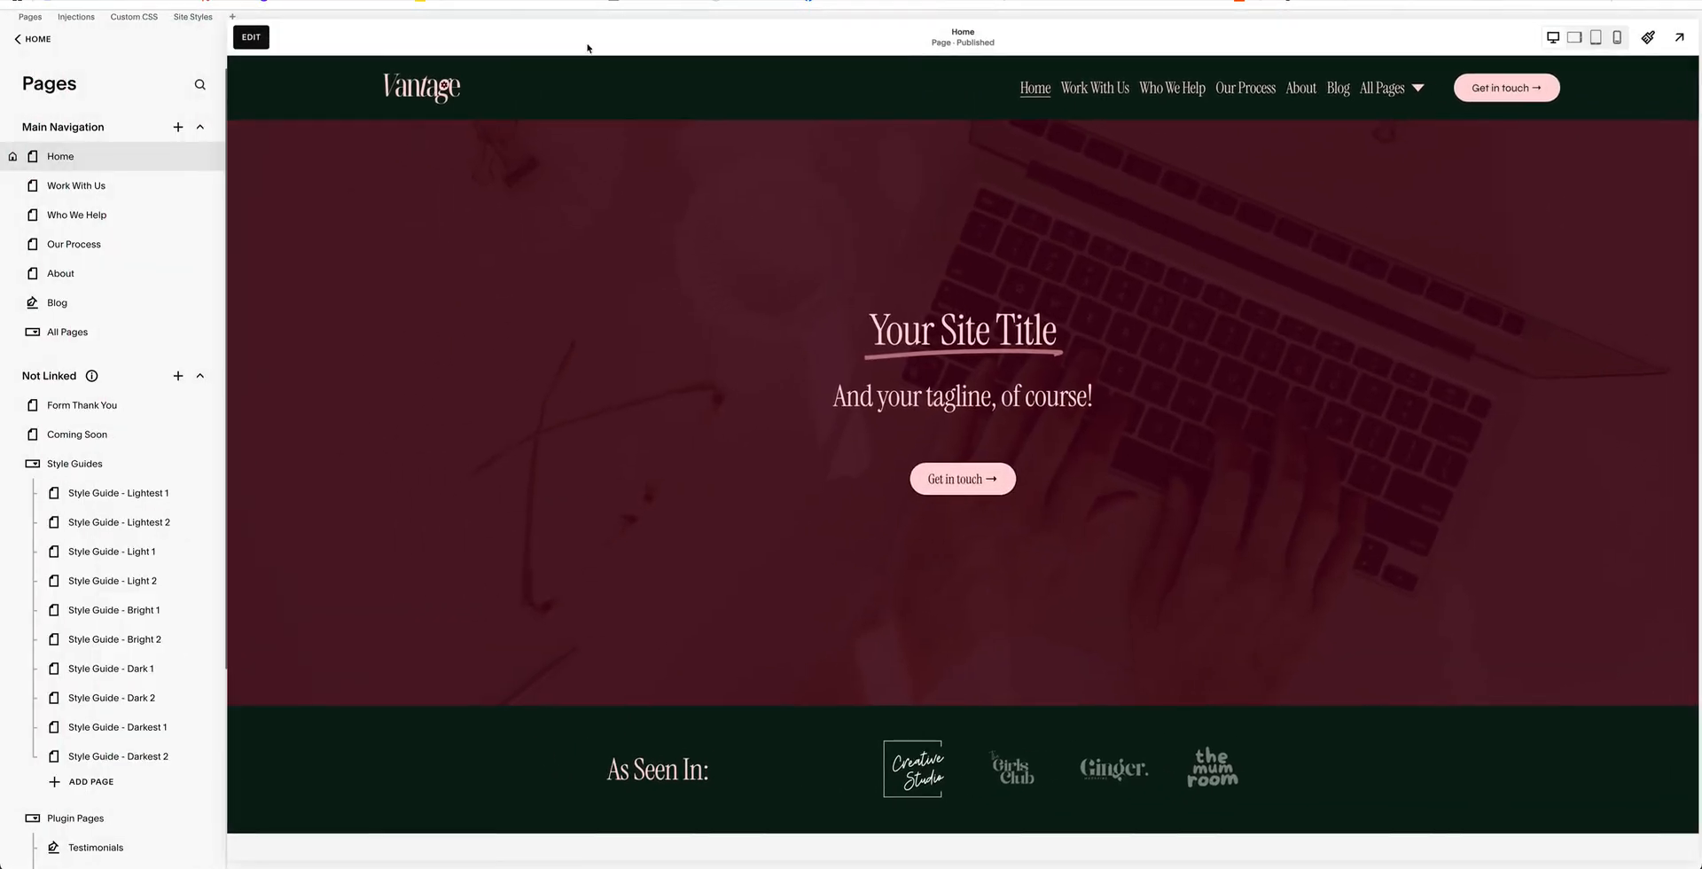
# - Reopen the site header's design settings from the Home page and set the header height to 1.4vw
pyautogui.click(249, 38)
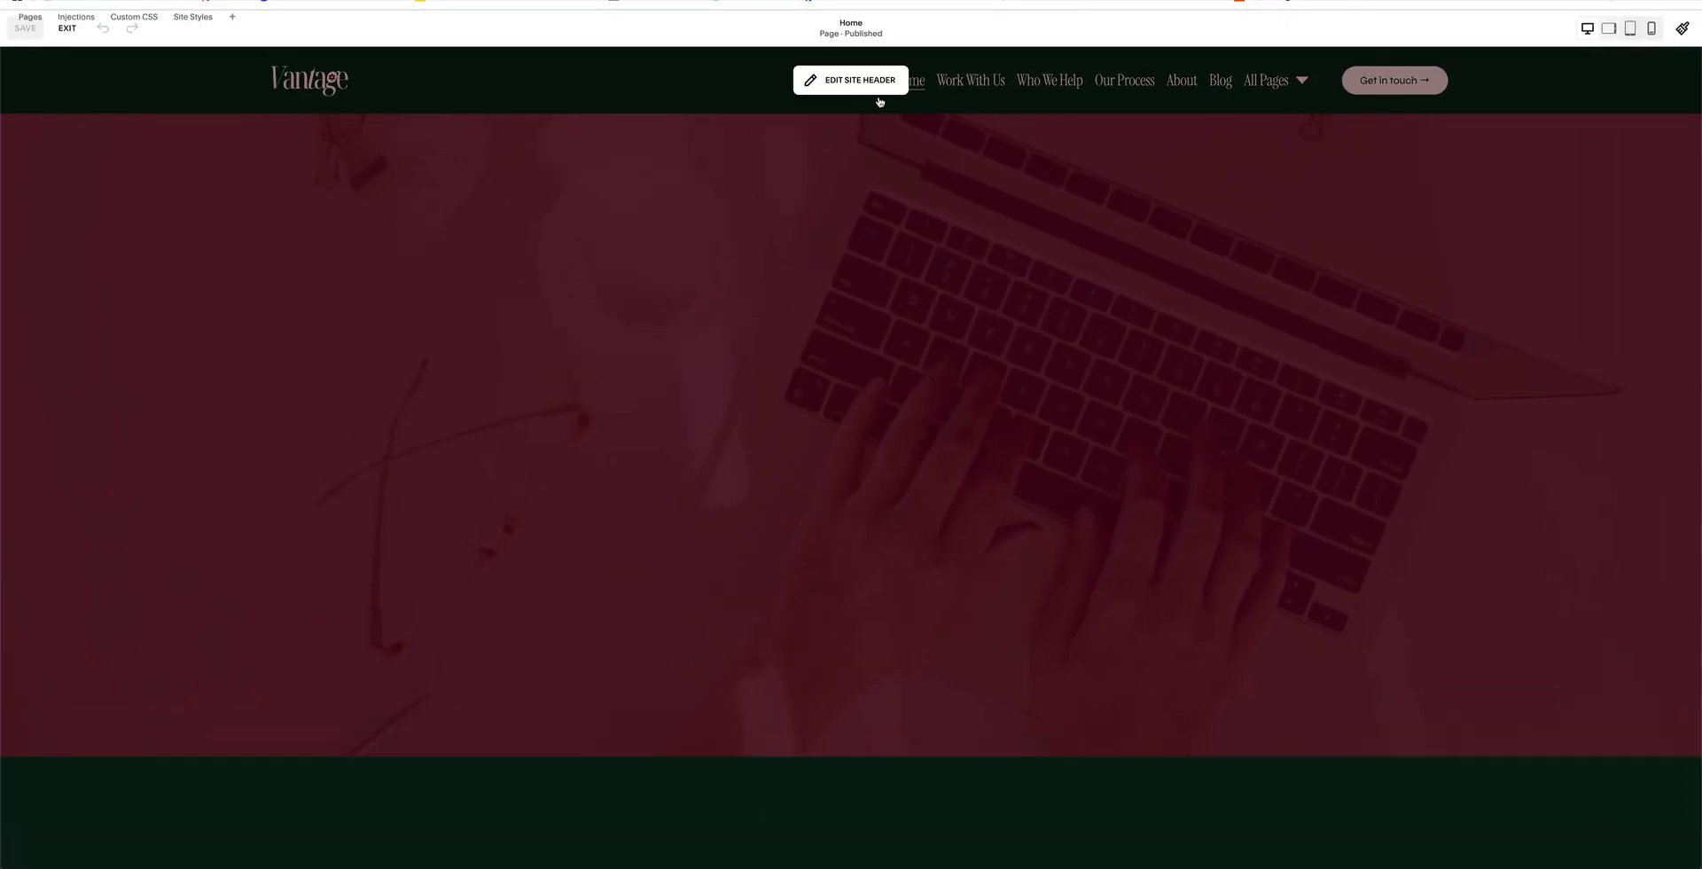
pyautogui.click(858, 81)
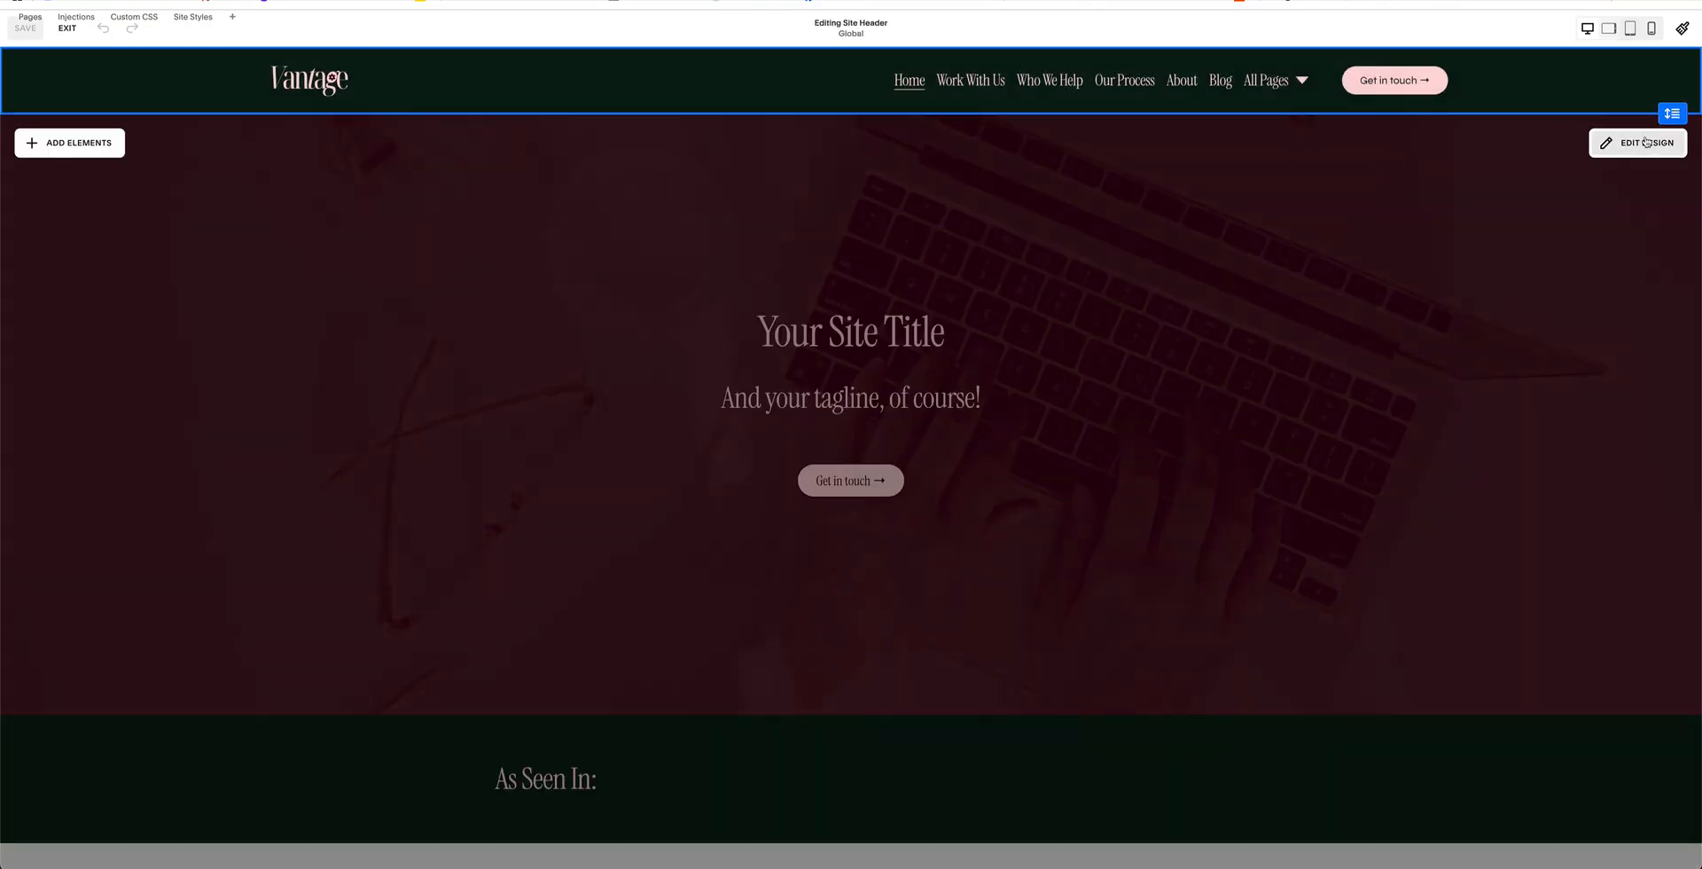
pyautogui.click(1638, 144)
pyautogui.scroll(-5, 1586, 306)
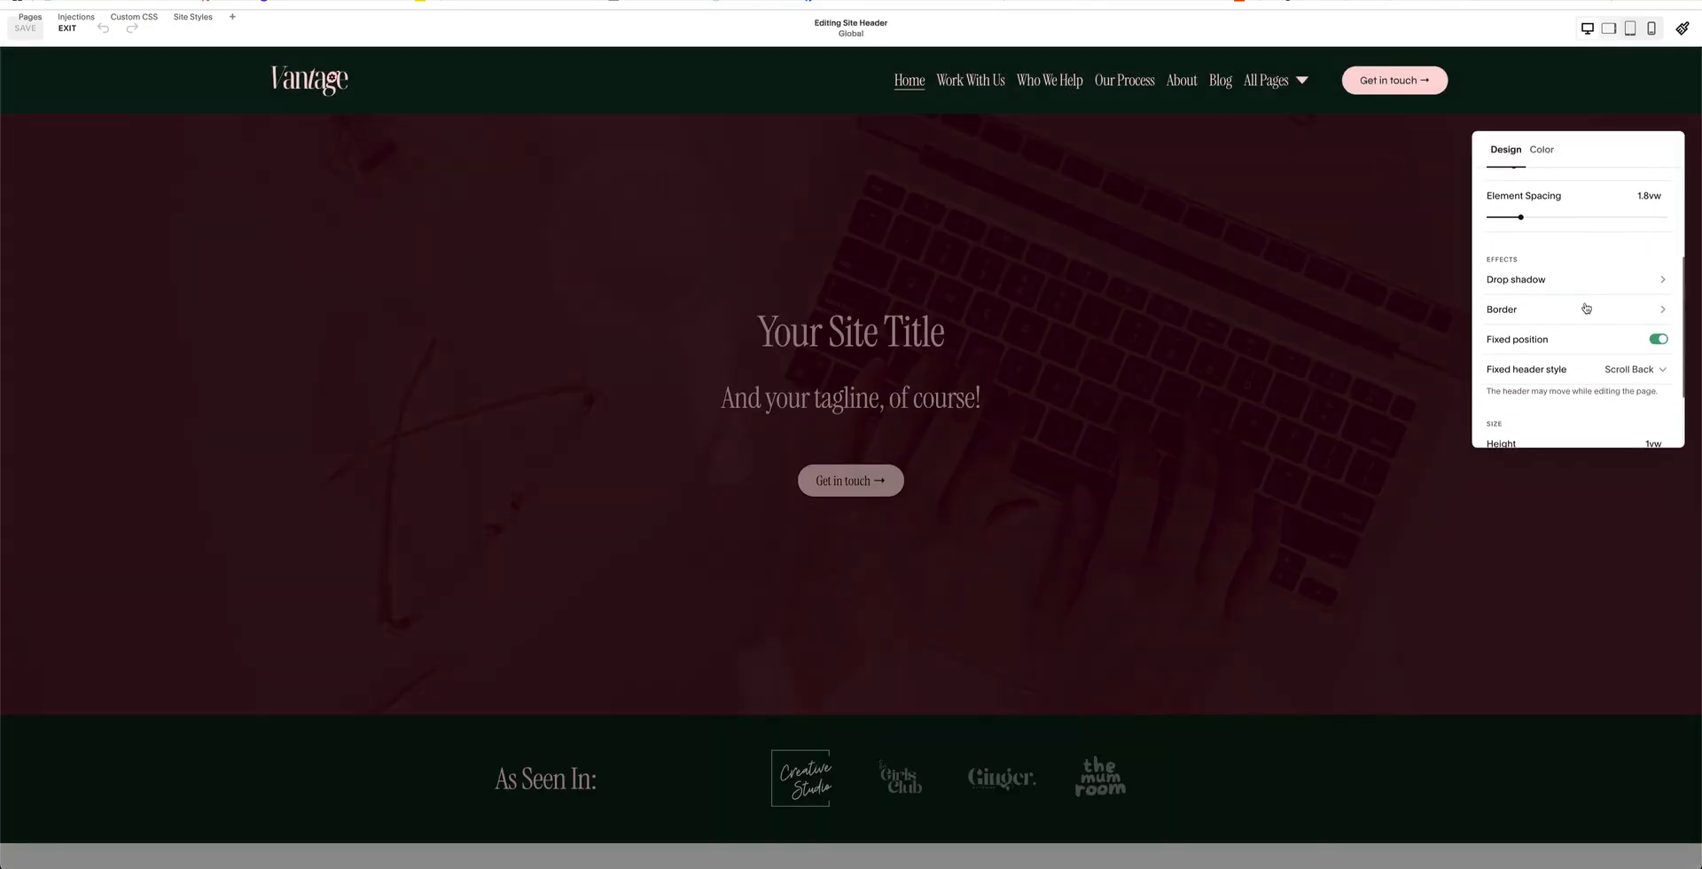
pyautogui.scroll(-2, 1585, 307)
pyautogui.moveTo(1504, 366)
pyautogui.mouseDown()
pyautogui.moveTo(1544, 367)
pyautogui.moveTo(1512, 366)
pyautogui.mouseUp()
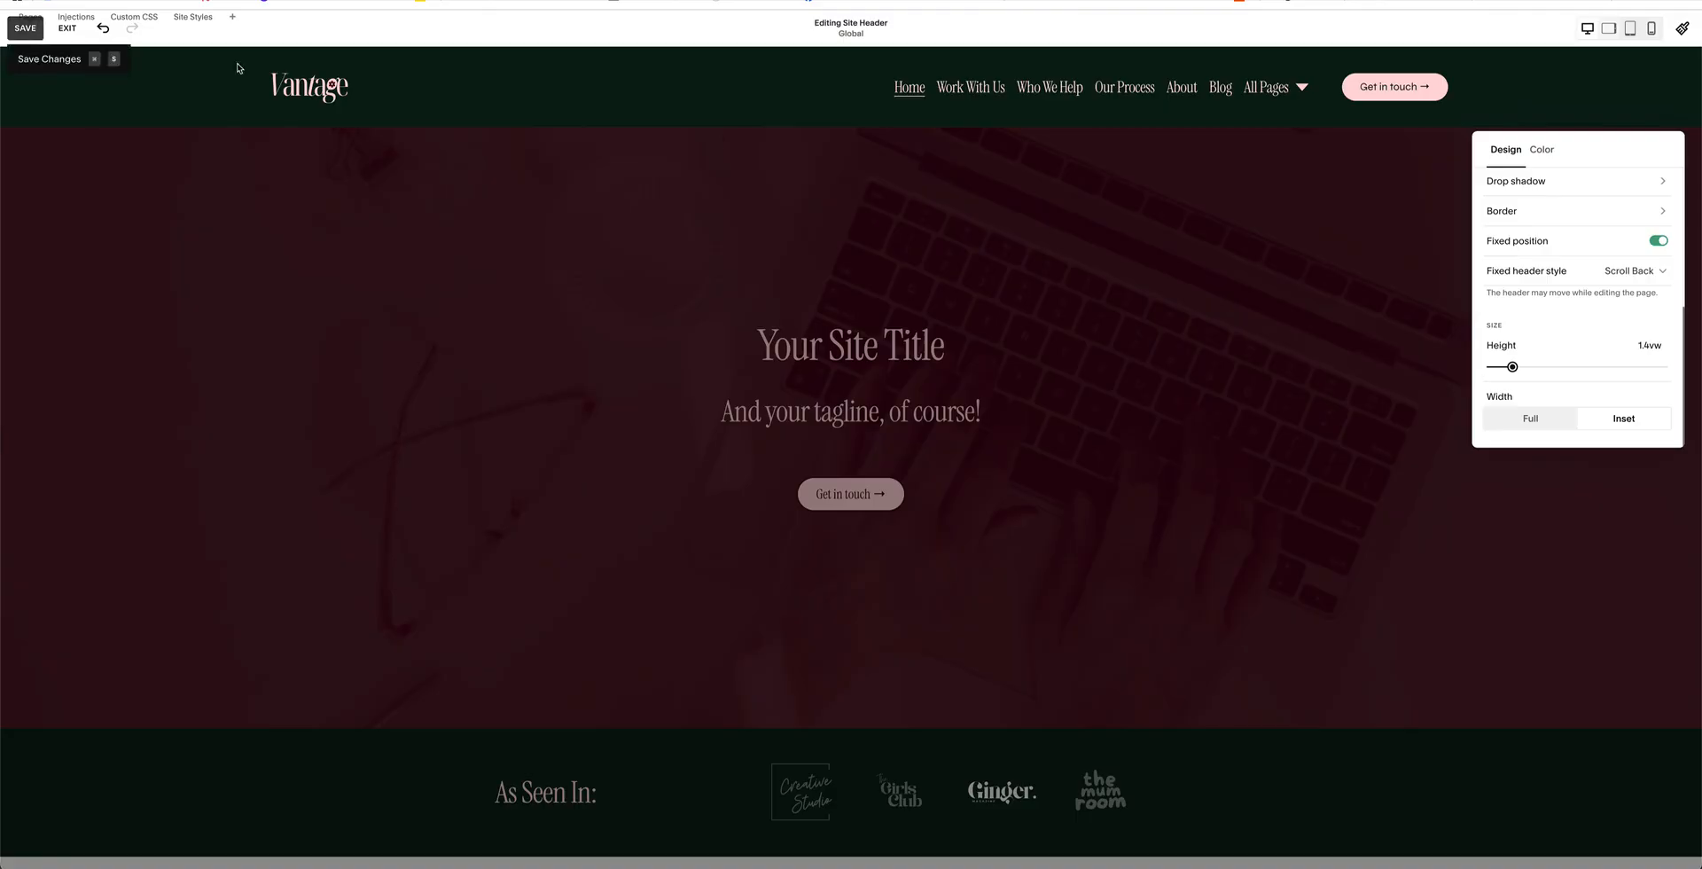
# - Set the fixed header style to Basic, and save and exit the header editing
pyautogui.click(1635, 271)
pyautogui.click(1534, 247)
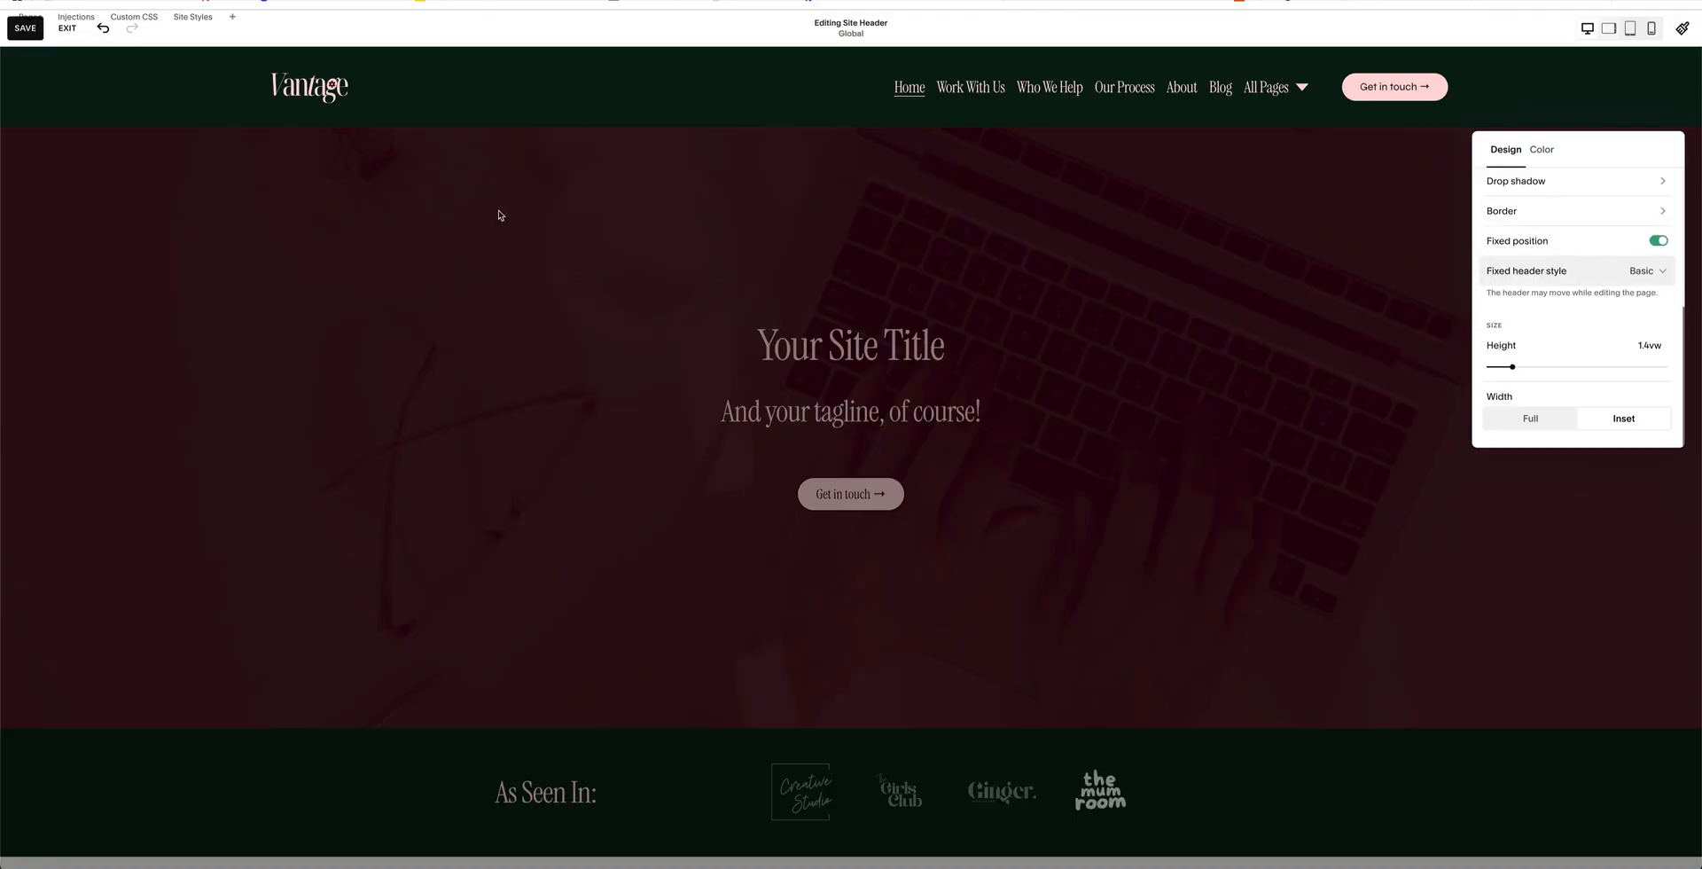
pyautogui.click(25, 28)
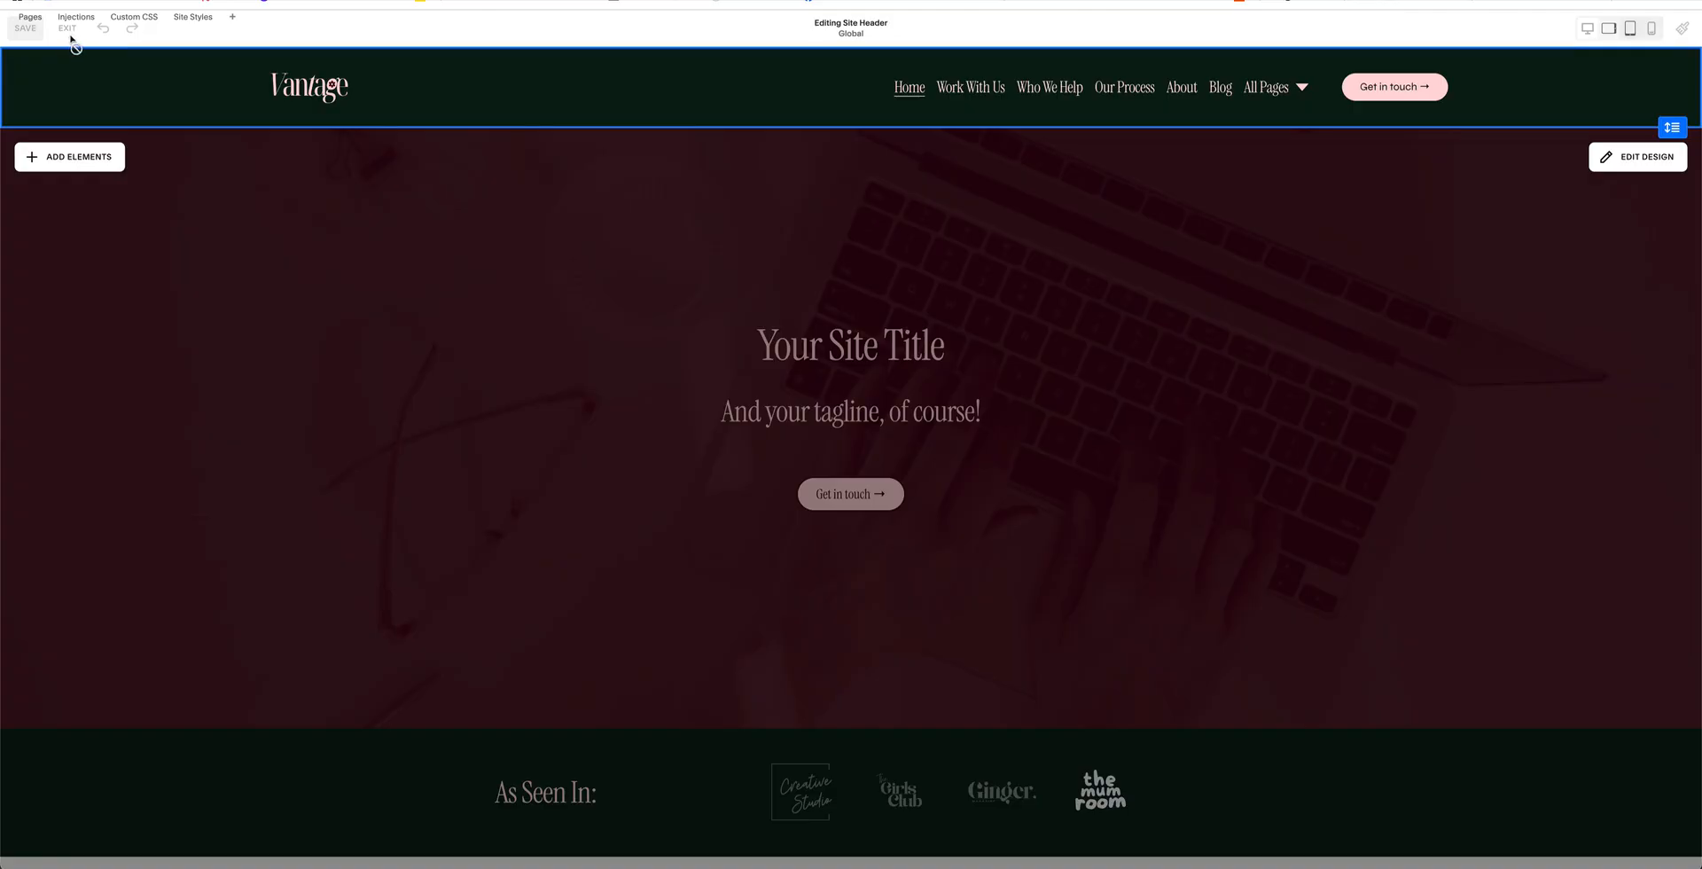
pyautogui.click(64, 29)
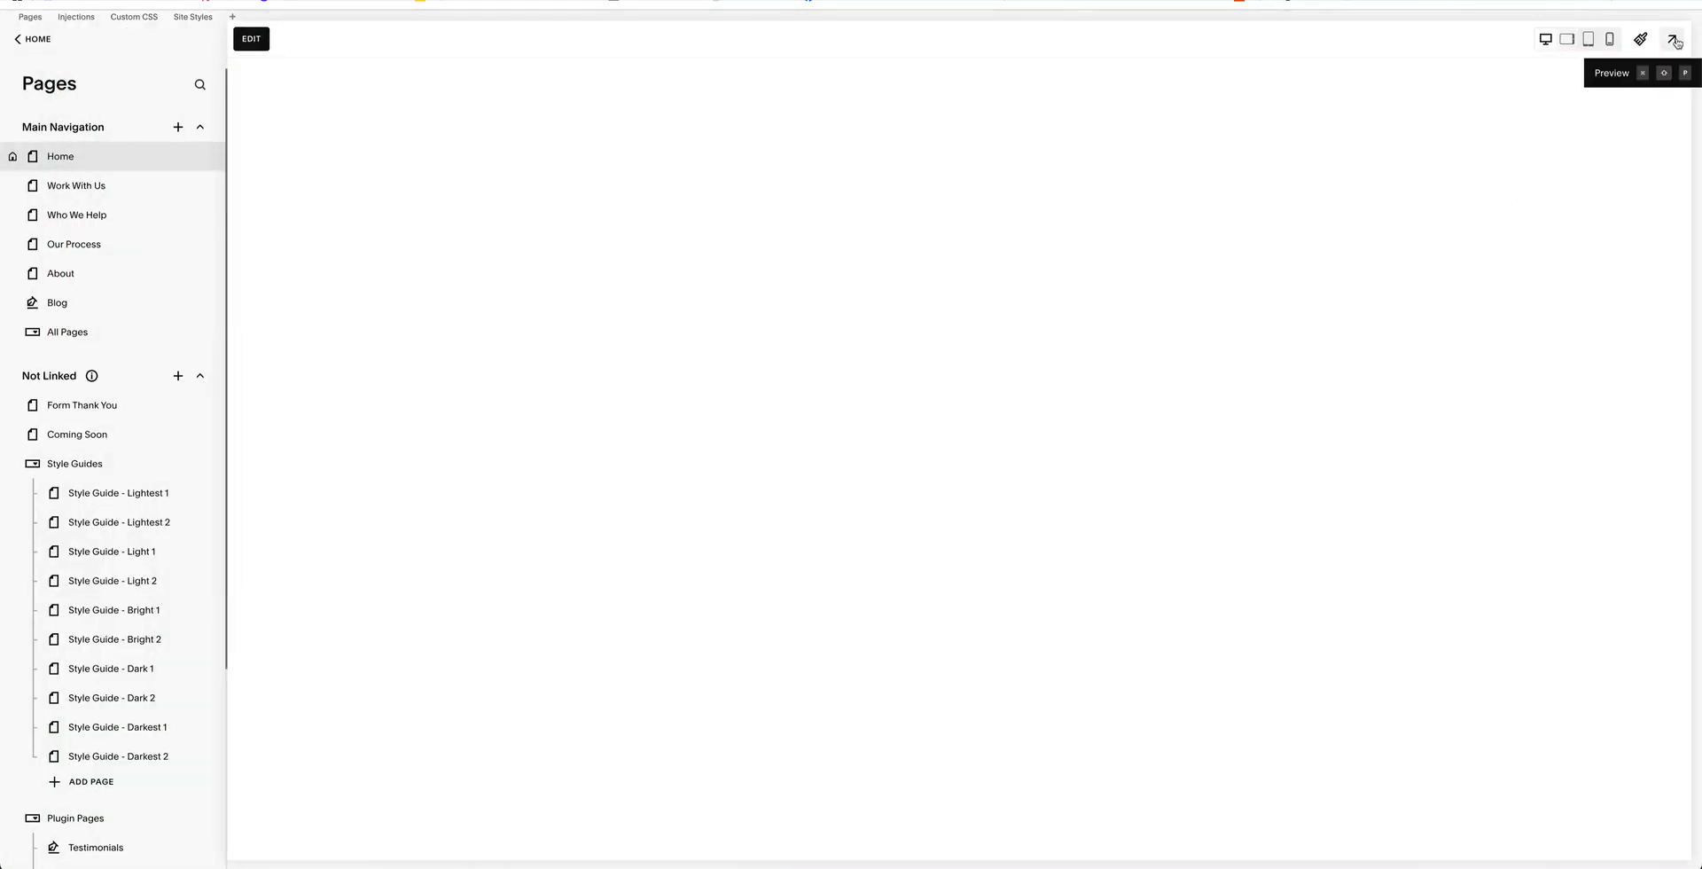
# - Preview the Home page full screen to examine the Basic fixed header while moving through the page, and close the preview
pyautogui.click(1672, 39)
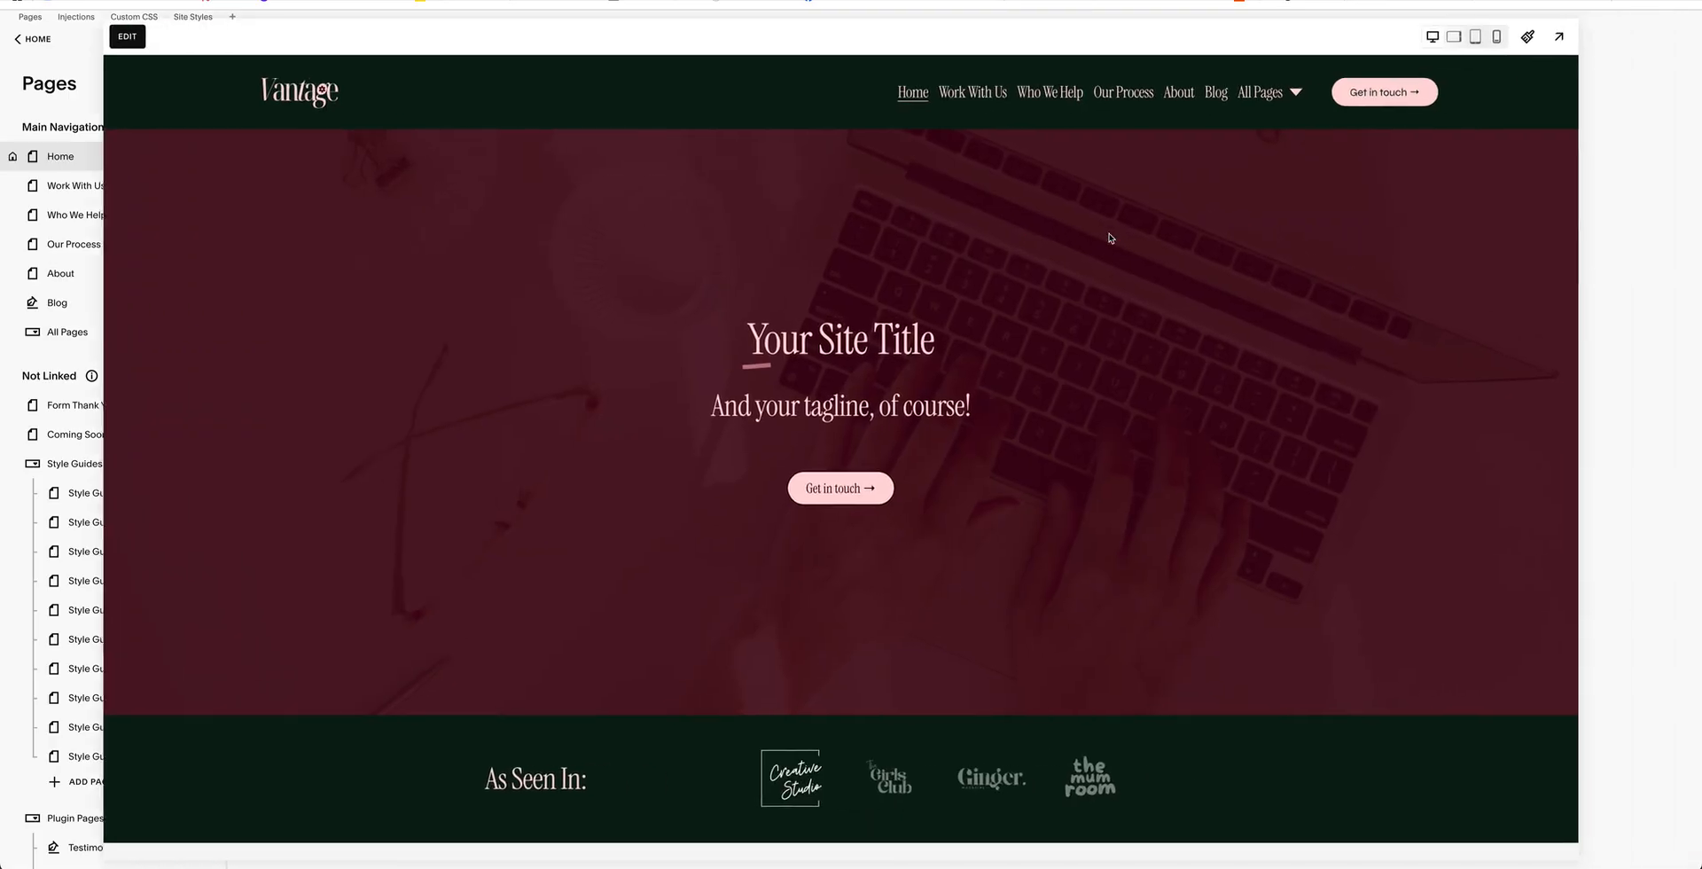
pyautogui.scroll(-10, 1110, 237)
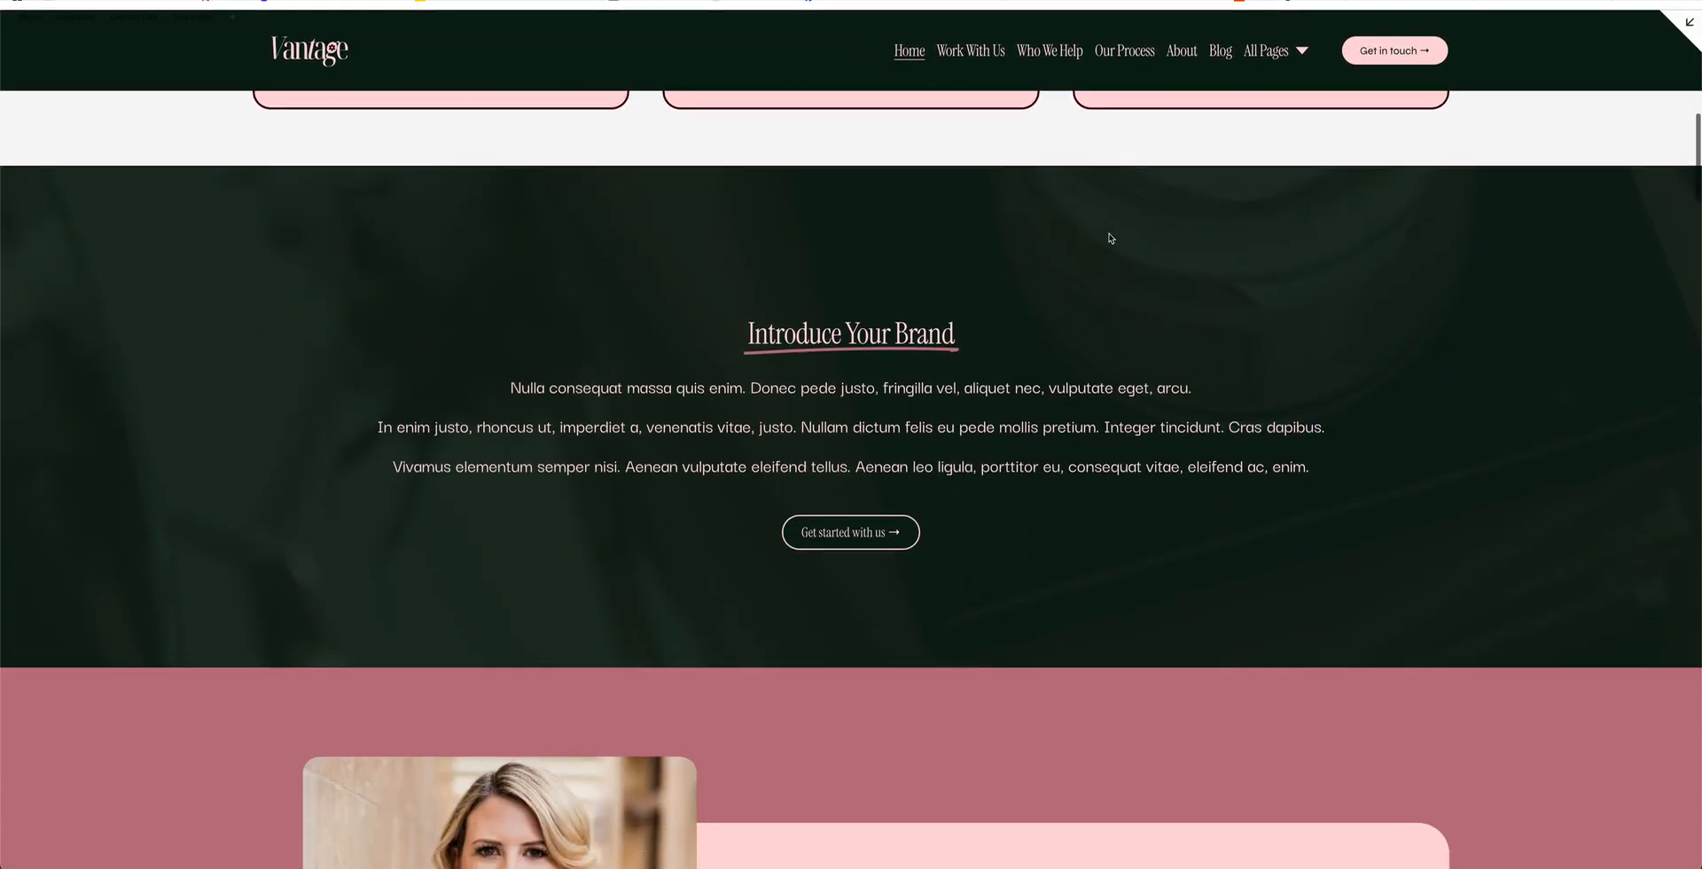
pyautogui.scroll(-10, 1109, 237)
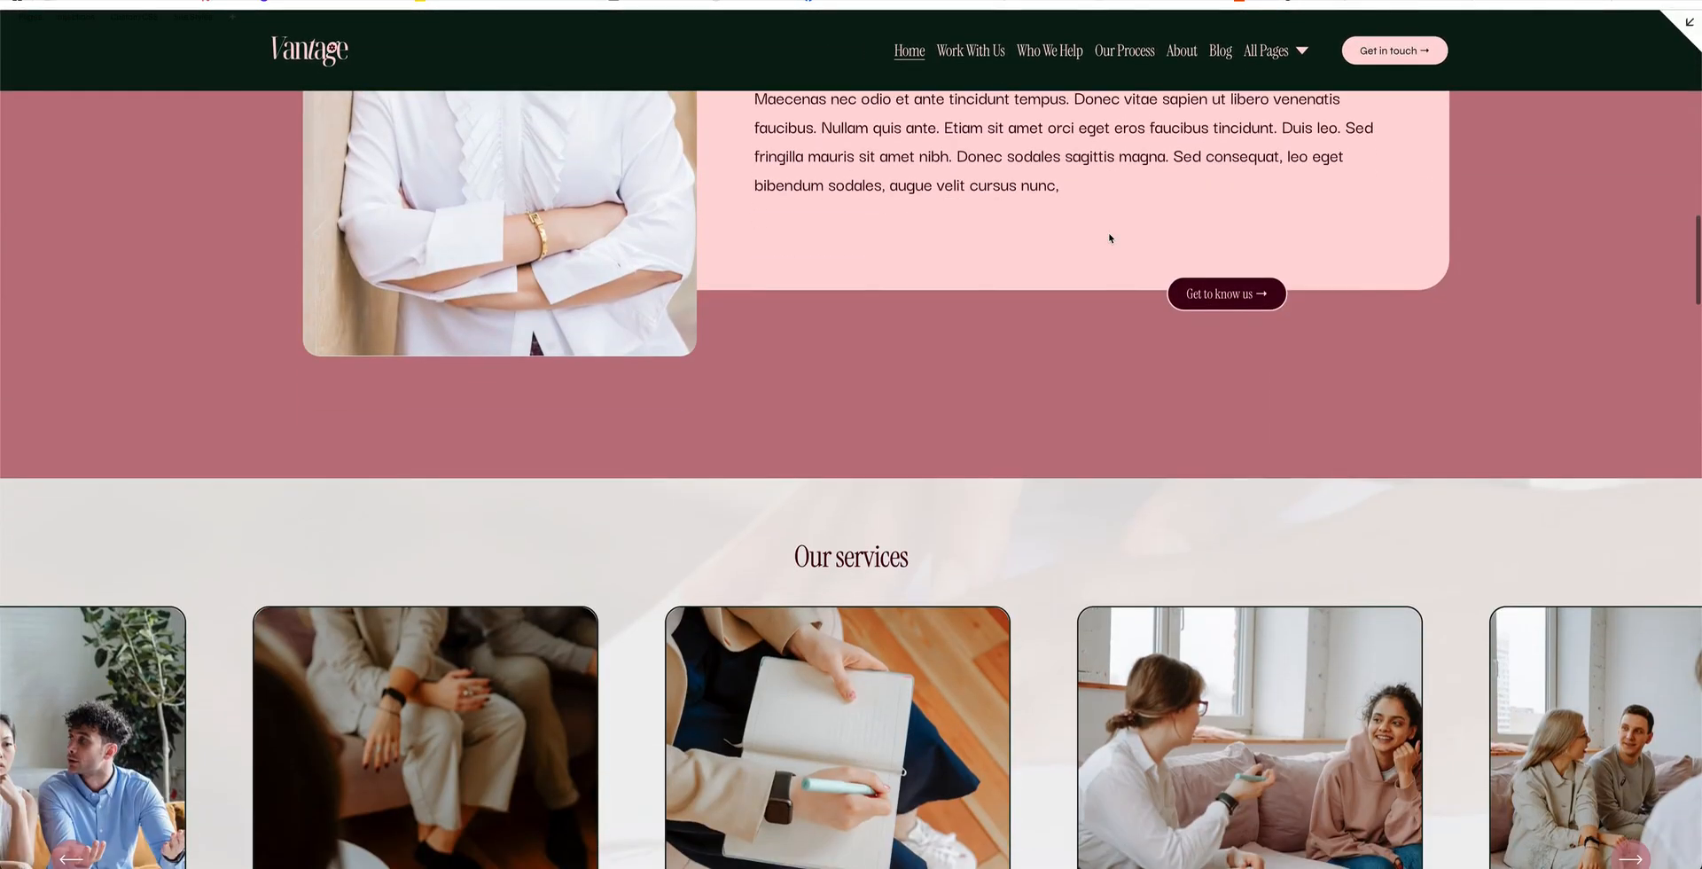
pyautogui.scroll(15, 1110, 238)
pyautogui.scroll(2, 1110, 237)
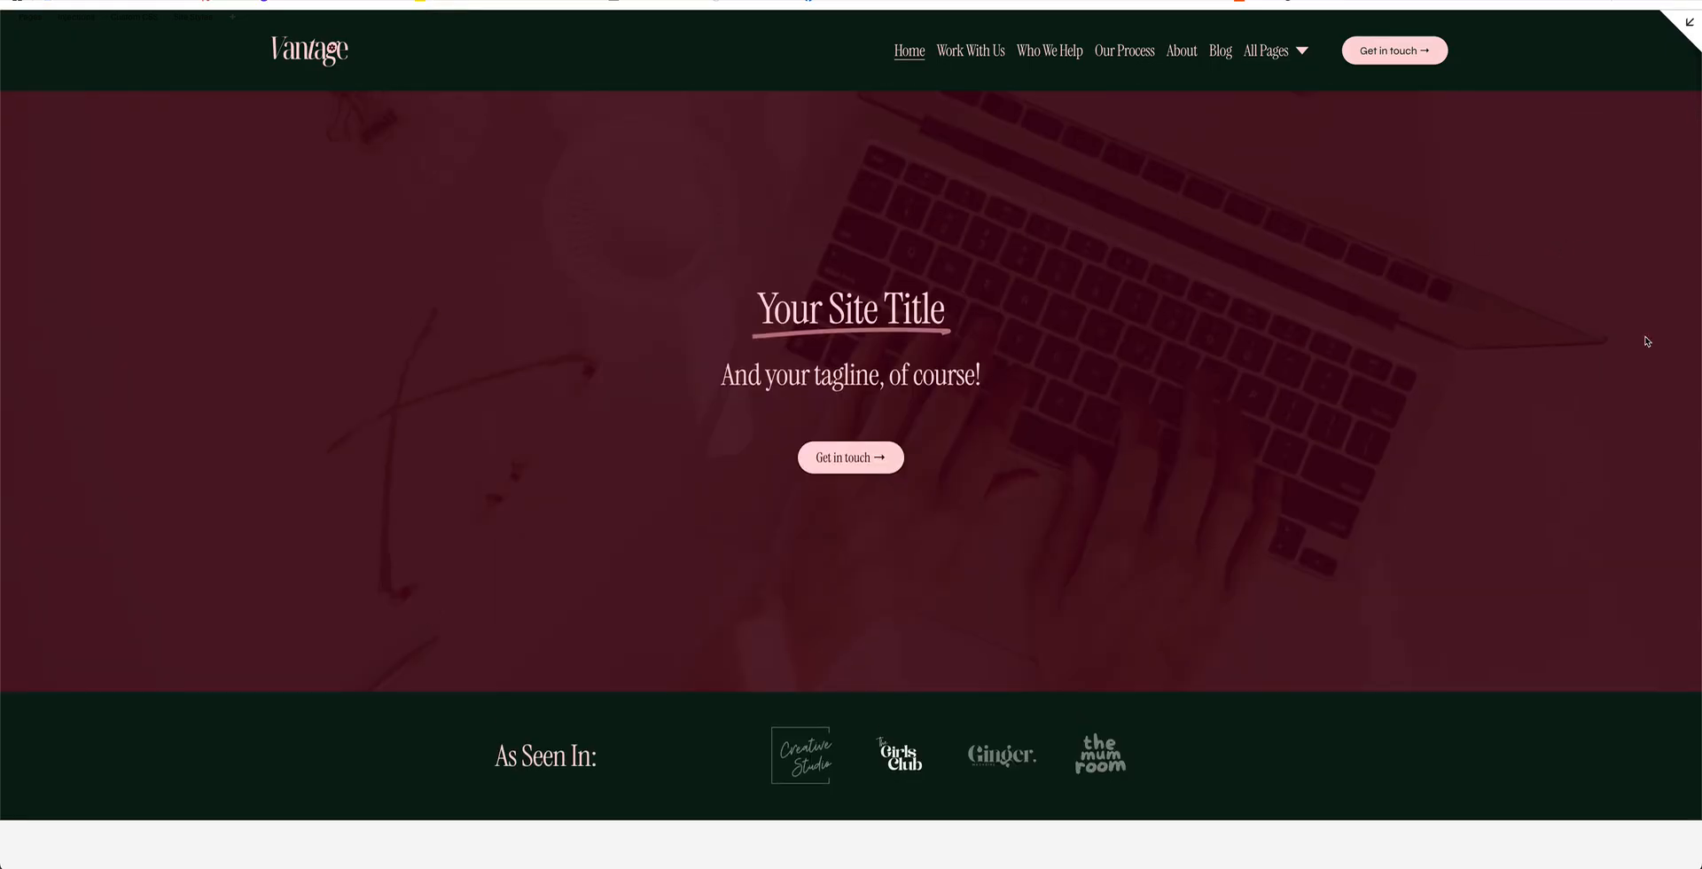
pyautogui.click(1688, 27)
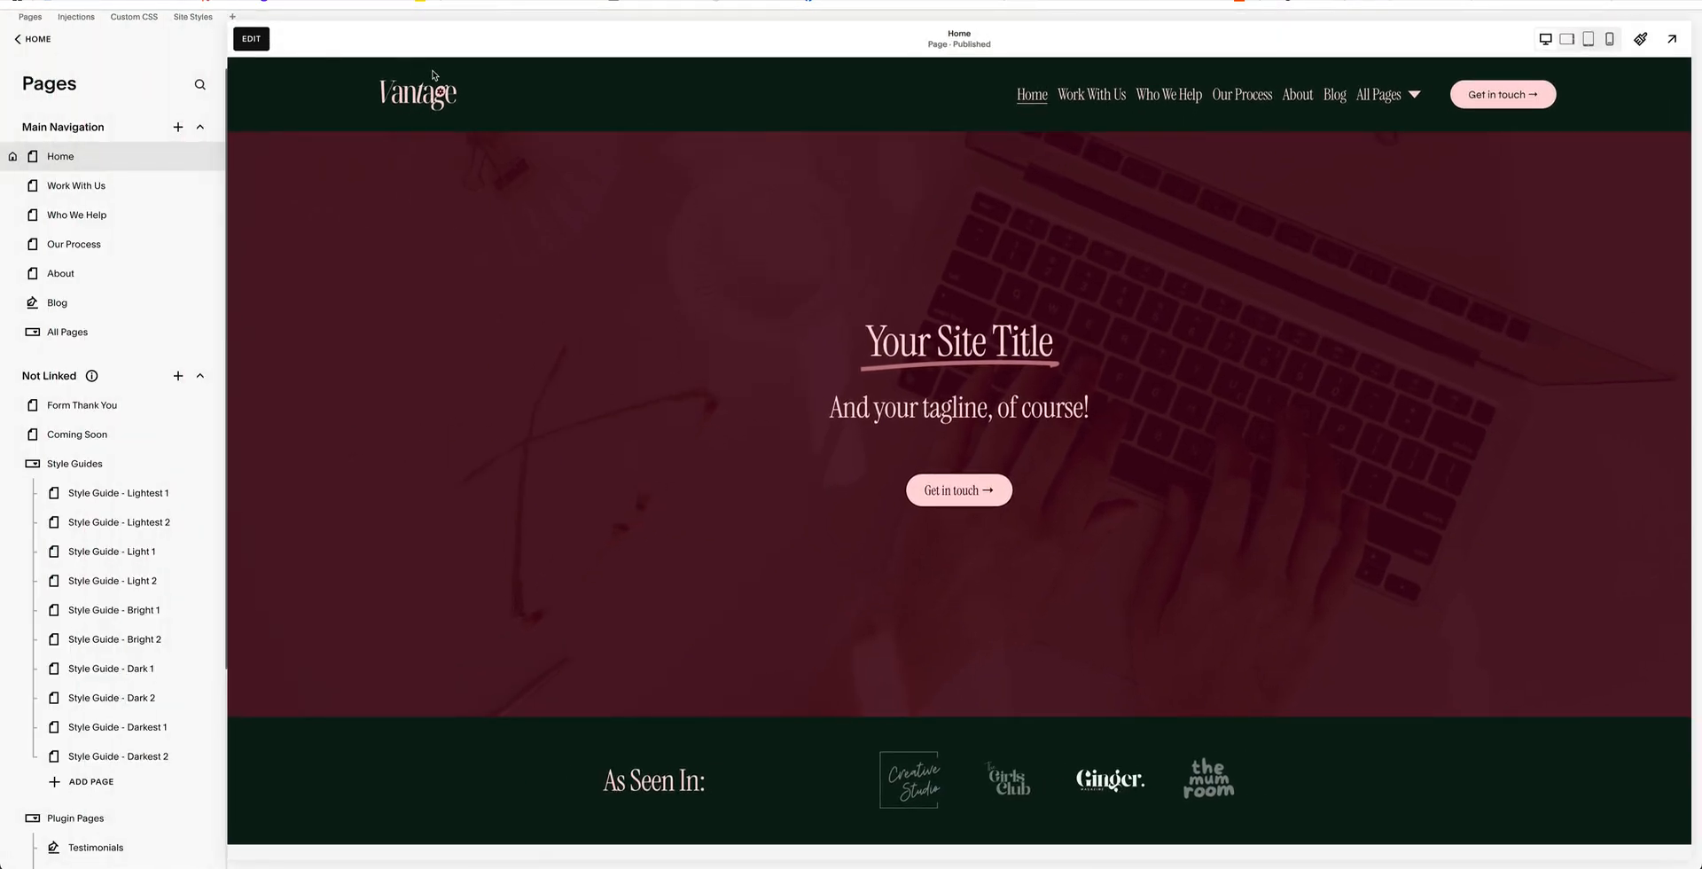
# - Reopen the site header's design settings from the Home page and set the fixed header style to Scroll Back
pyautogui.click(251, 38)
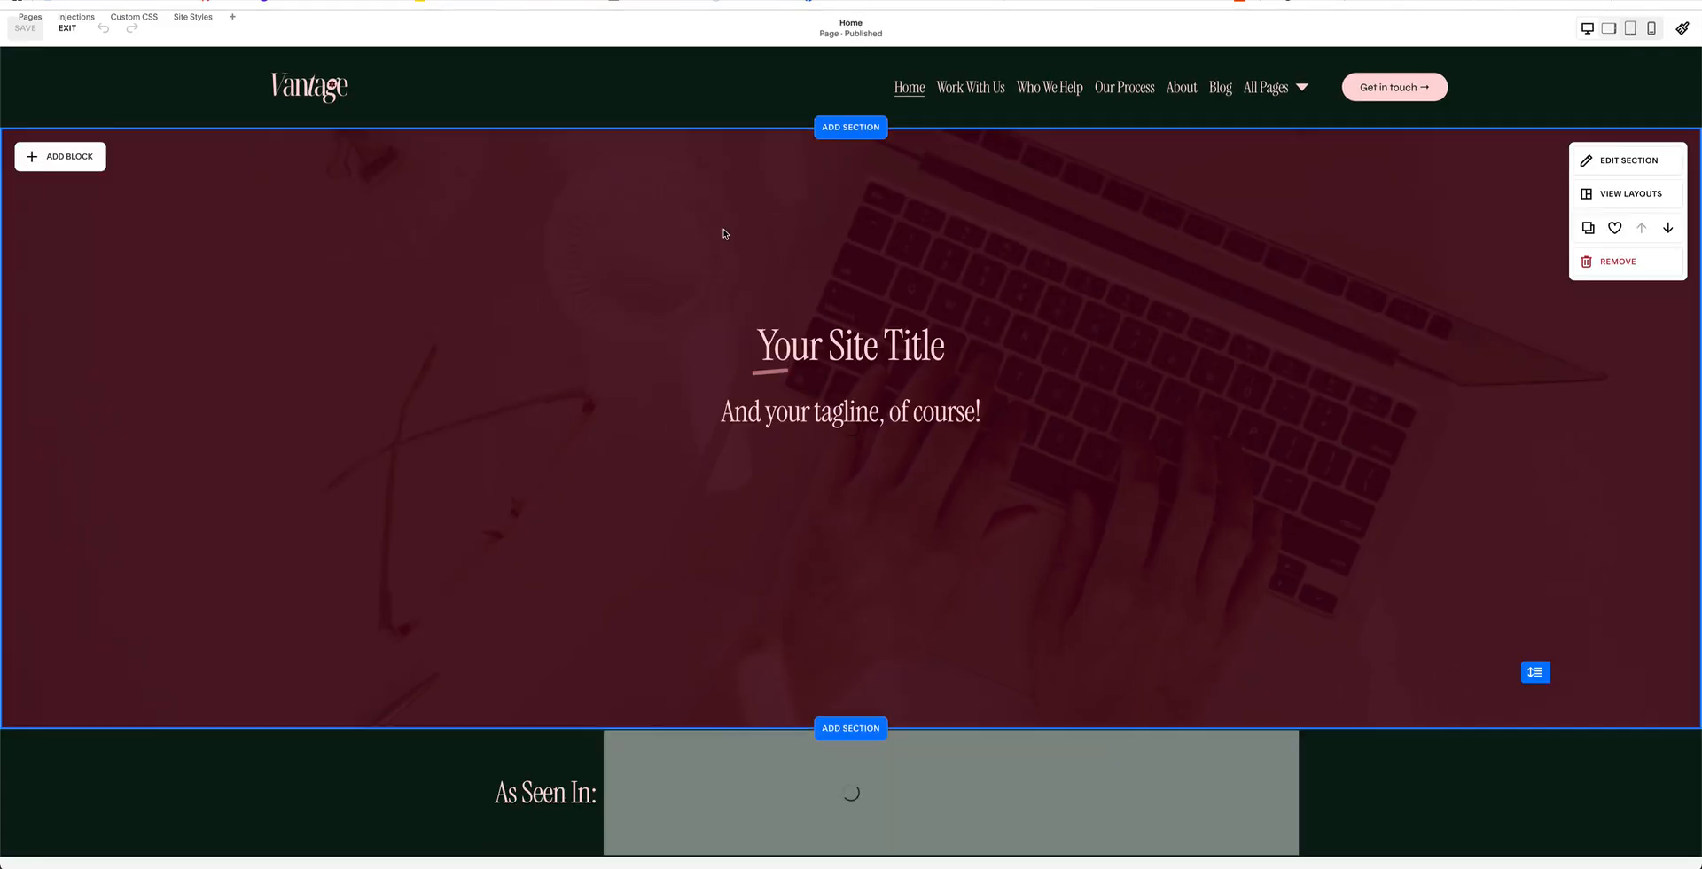
pyautogui.moveTo(1452, 110)
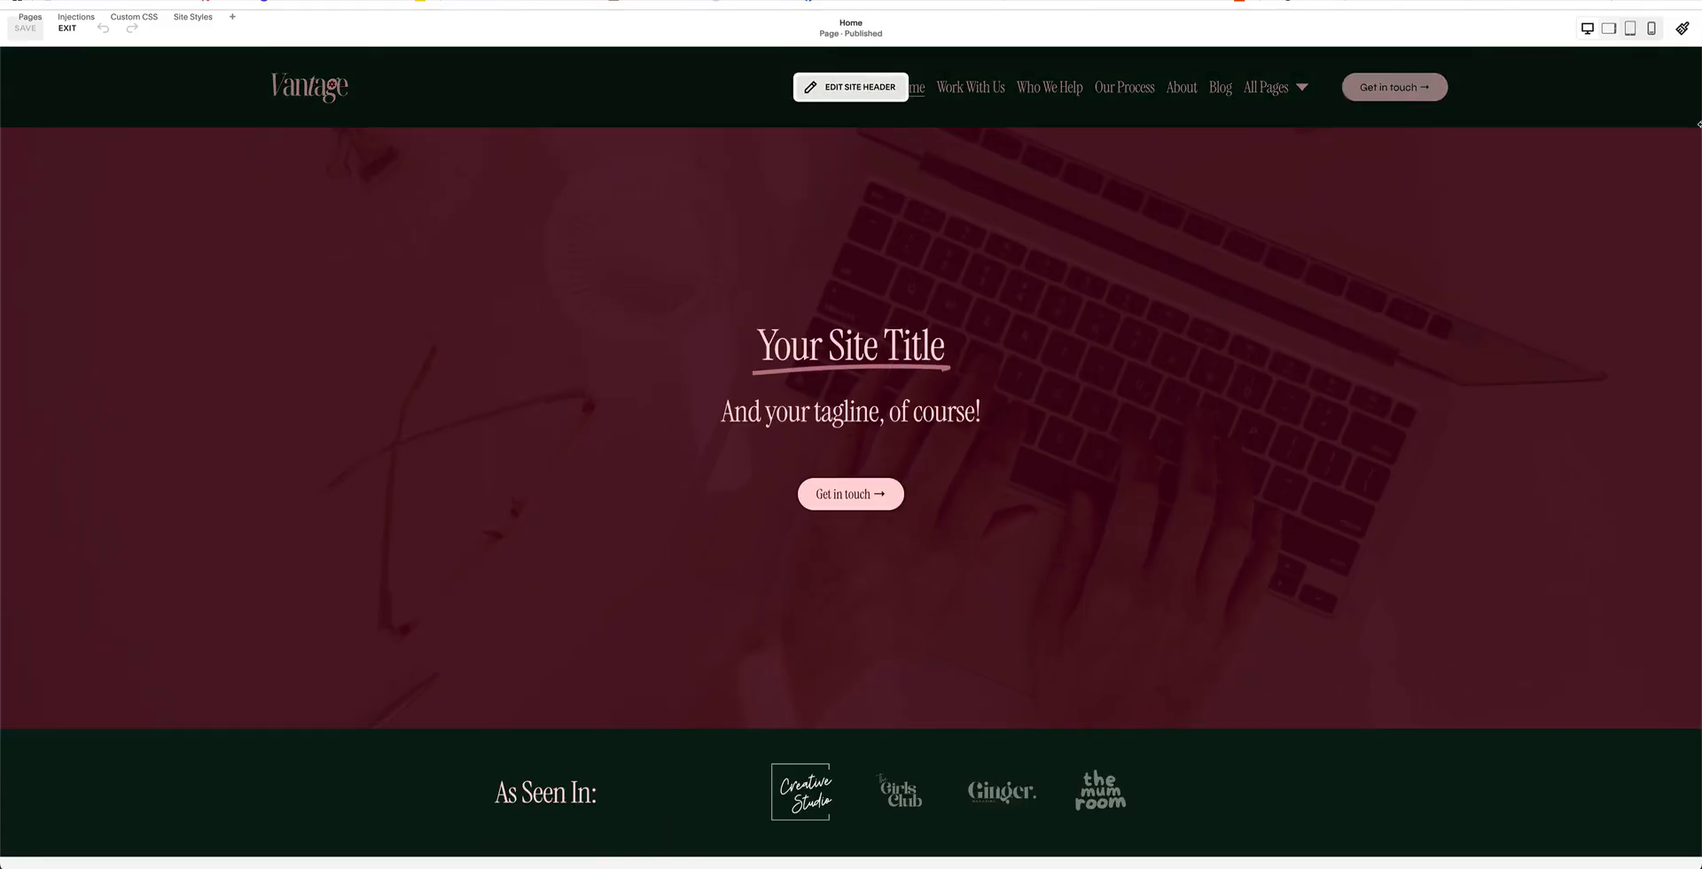
pyautogui.click(850, 87)
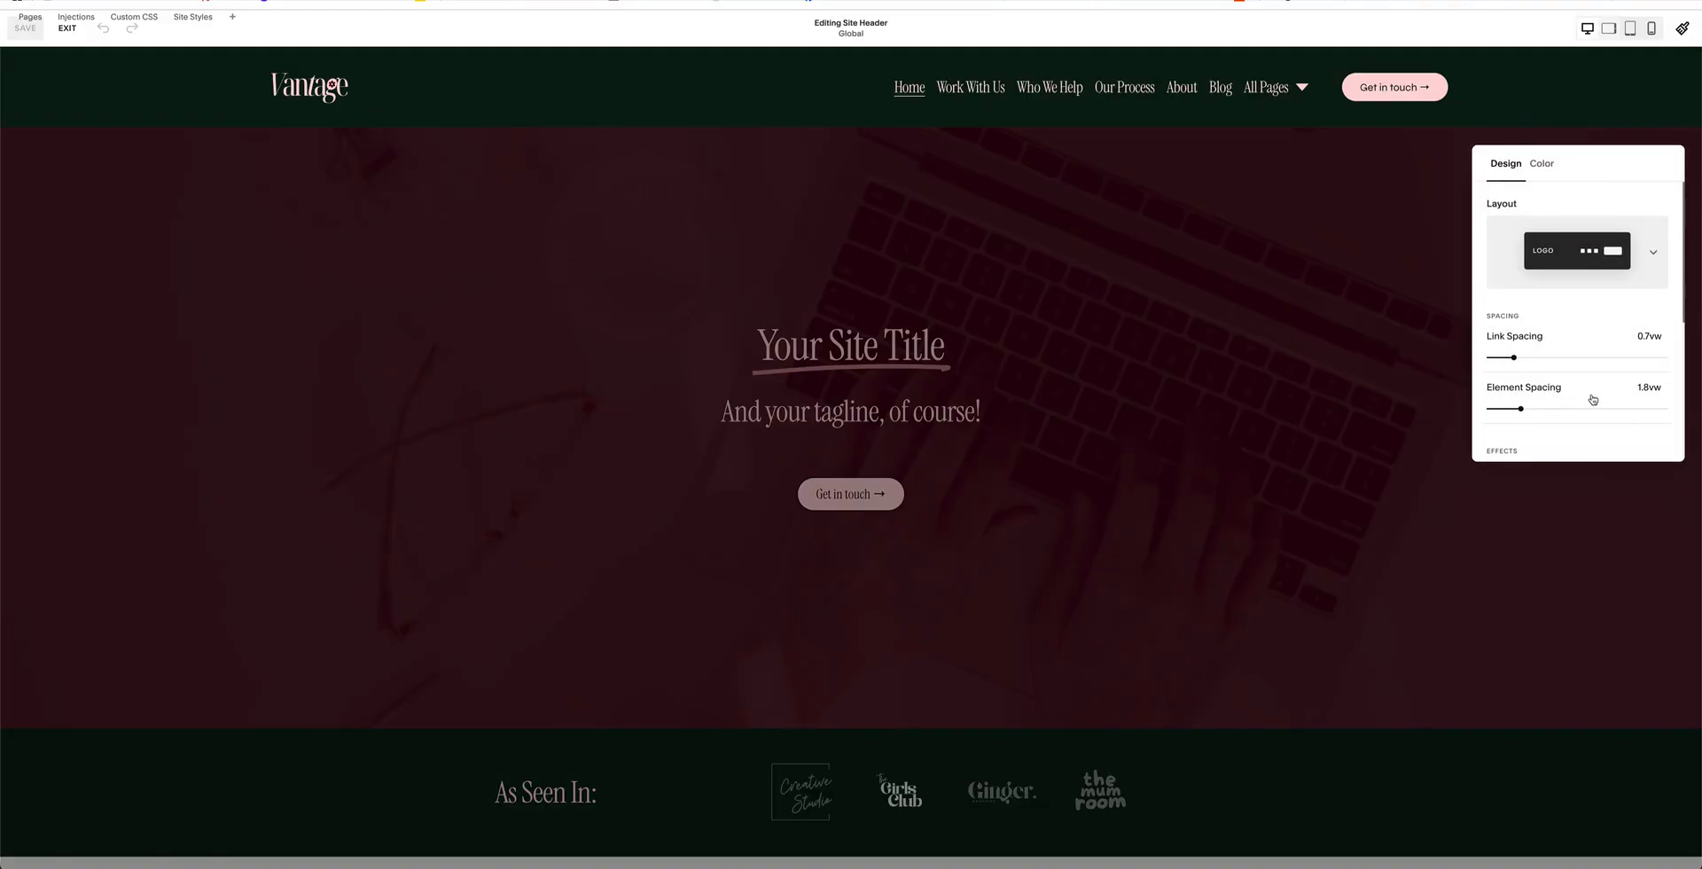
pyautogui.scroll(-1, 1599, 364)
pyautogui.scroll(-5, 1599, 364)
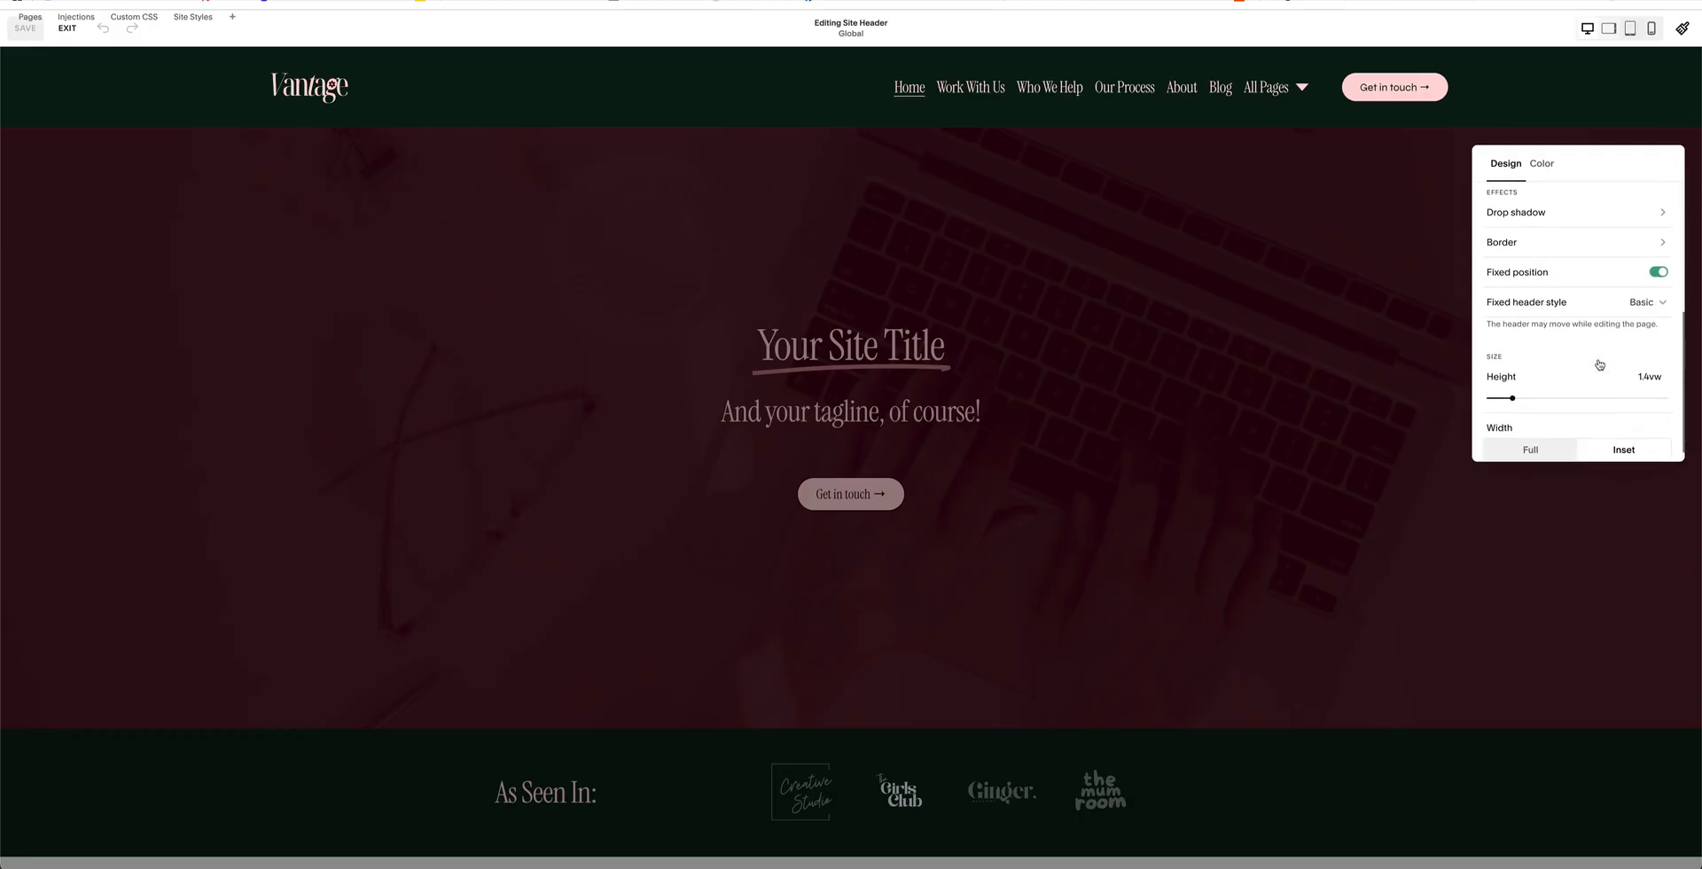
pyautogui.click(1660, 306)
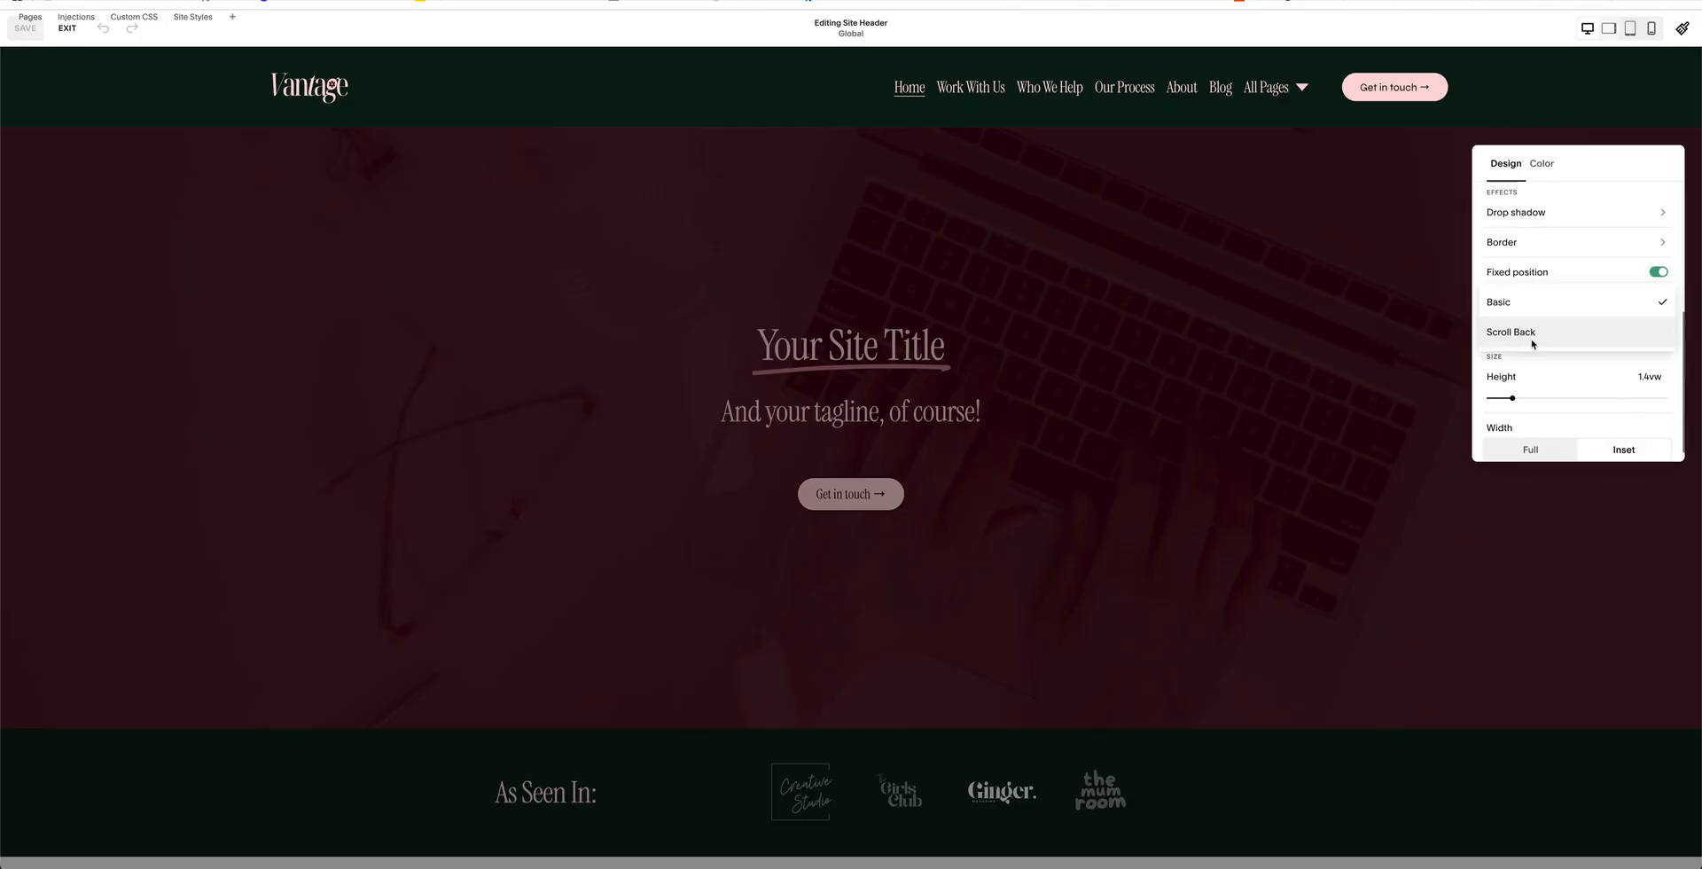
pyautogui.click(1557, 345)
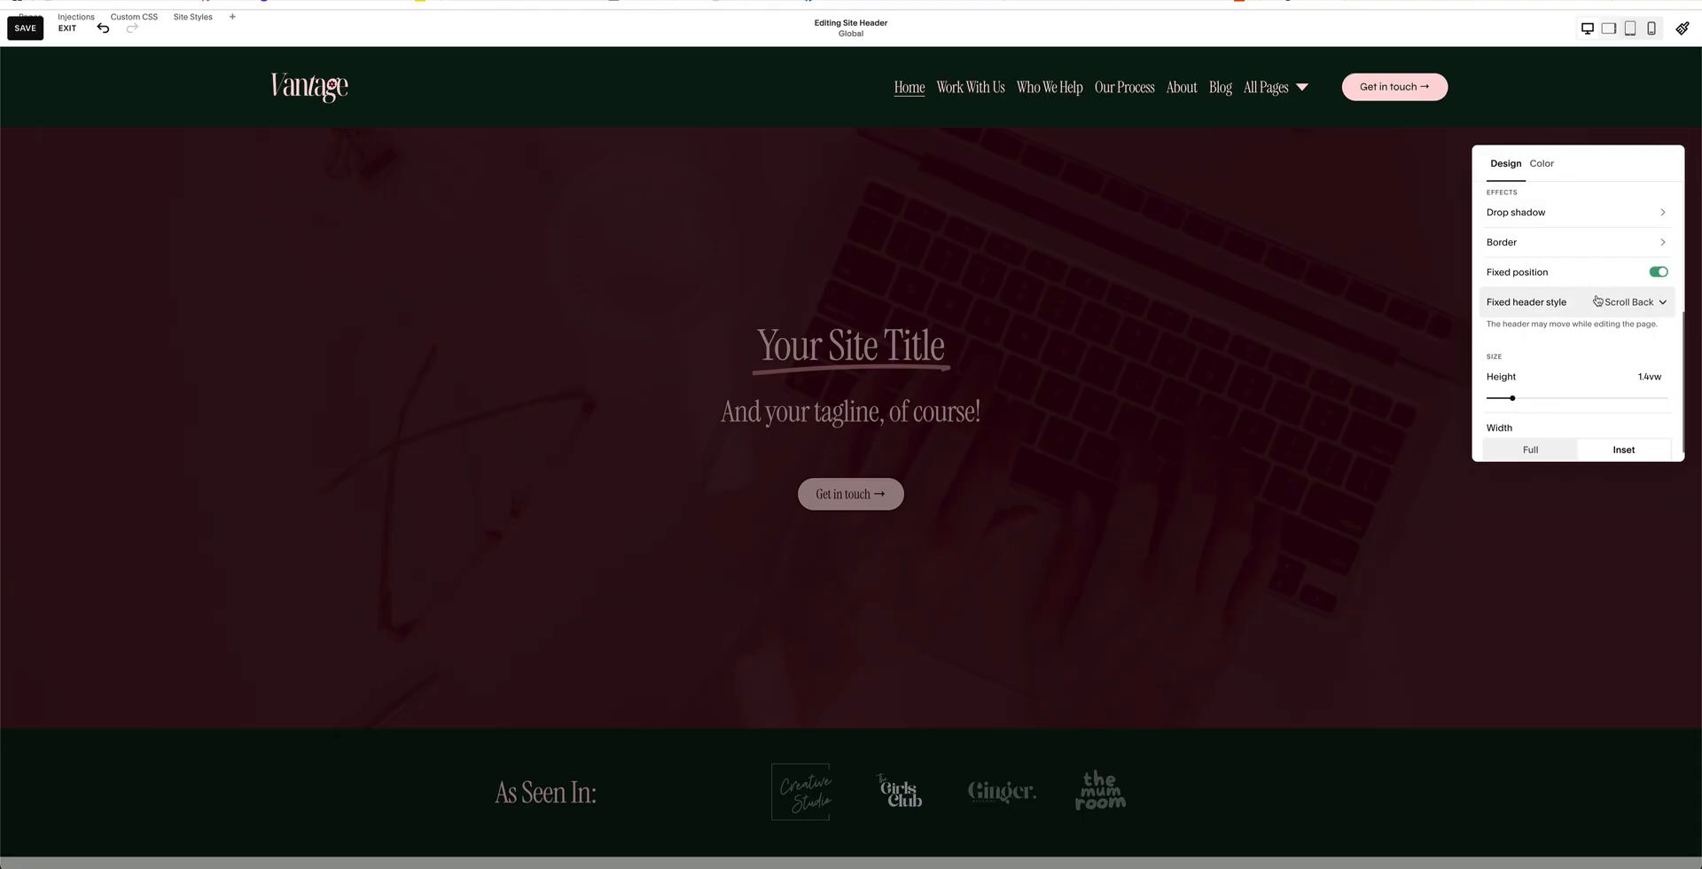
# - Set the site header's height to 1.2vw
pyautogui.scroll(-1, 1568, 346)
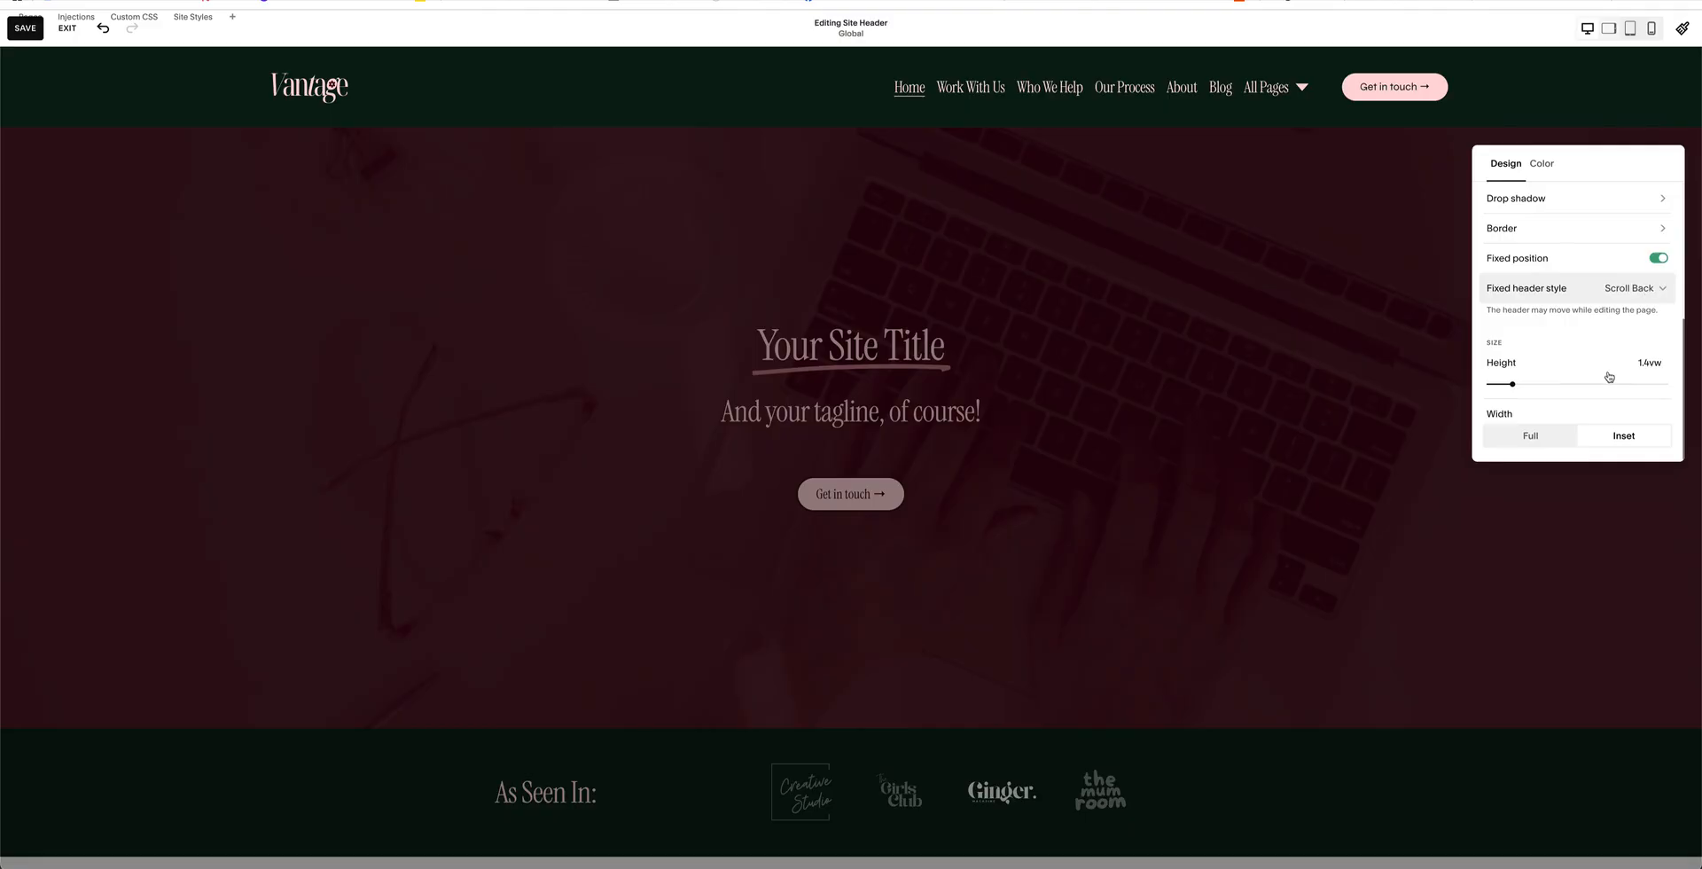
pyautogui.scroll(-1, 1546, 359)
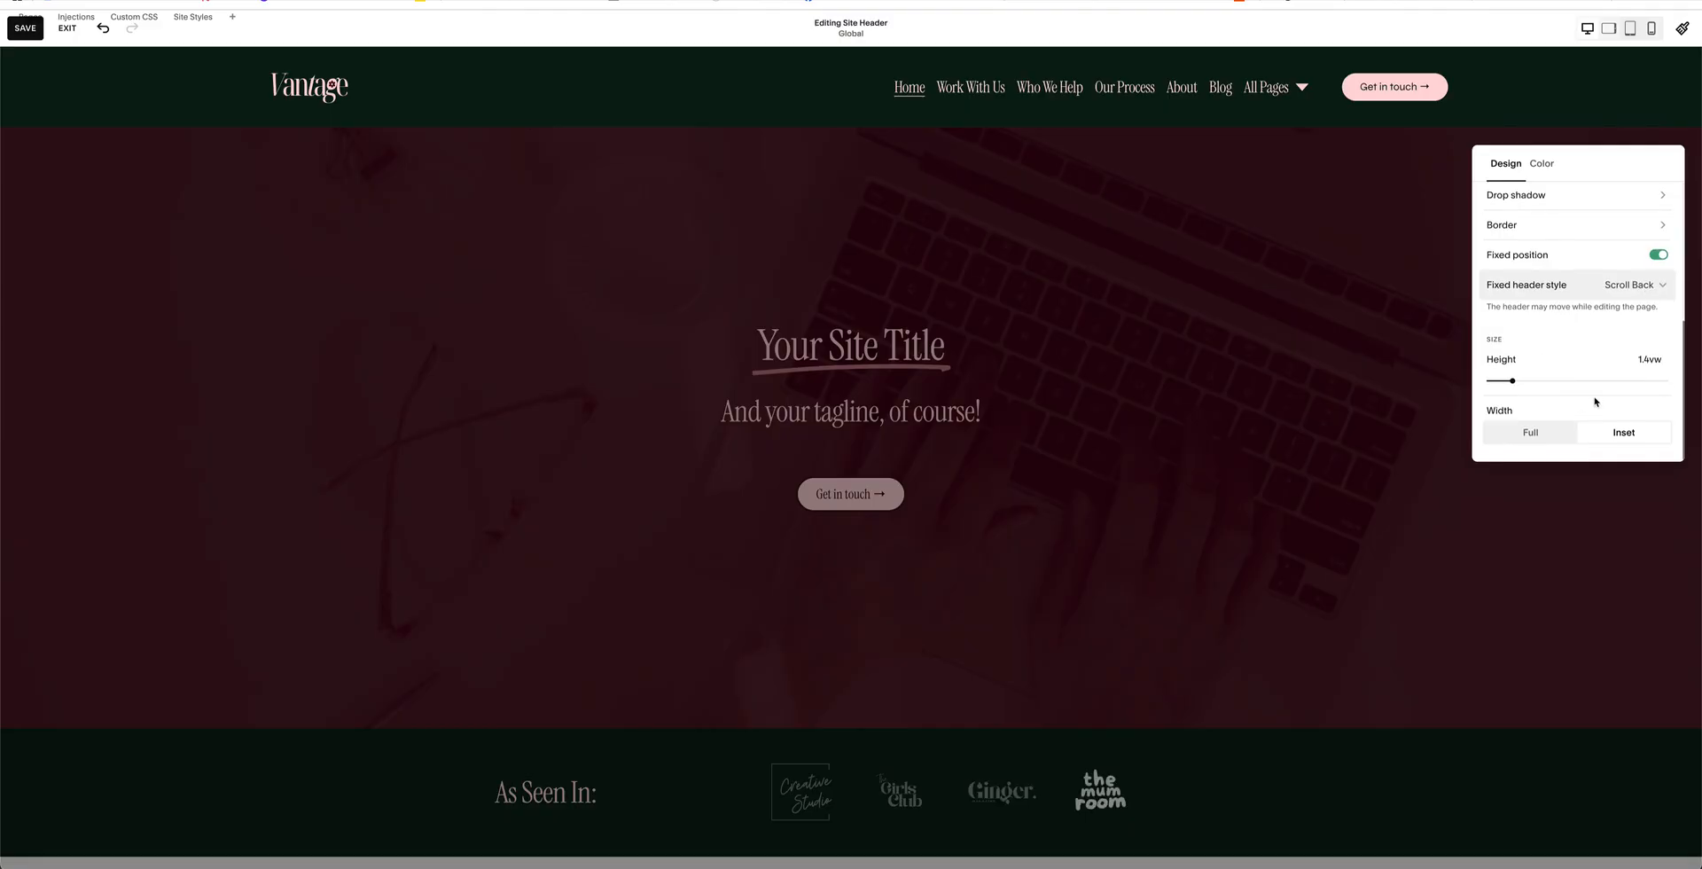
pyautogui.moveTo(1512, 381)
pyautogui.mouseDown()
pyautogui.moveTo(1526, 380)
pyautogui.moveTo(1483, 380)
pyautogui.moveTo(1509, 381)
pyautogui.mouseUp()
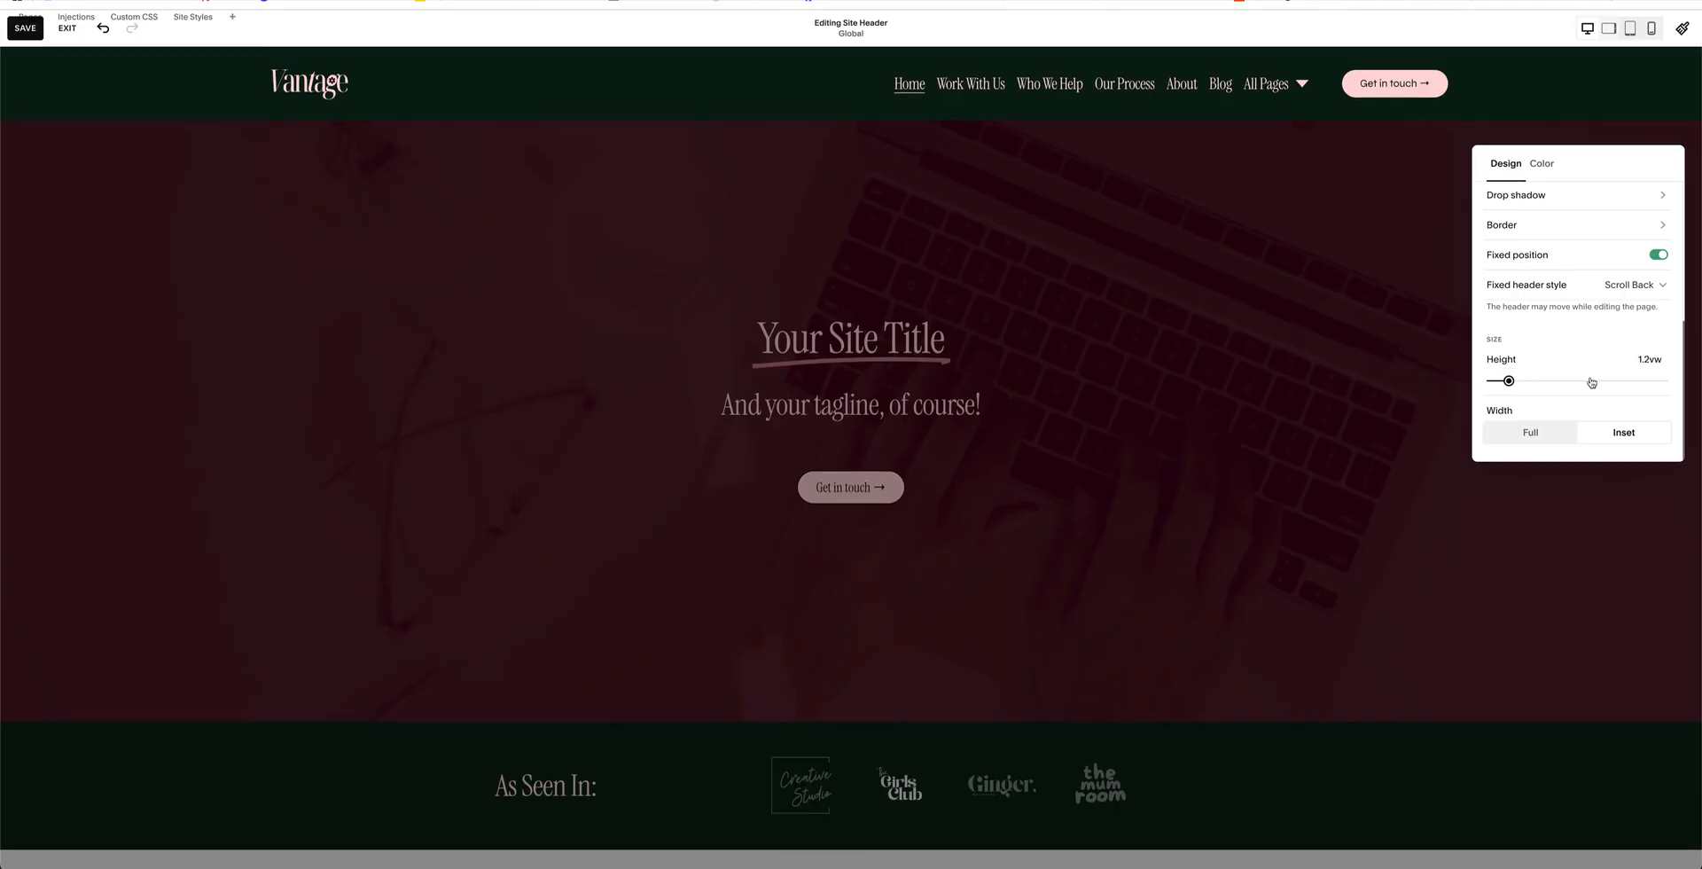
# - Try the Full width for the site header, compare it with Inset, and return the width to Inset
pyautogui.click(1533, 433)
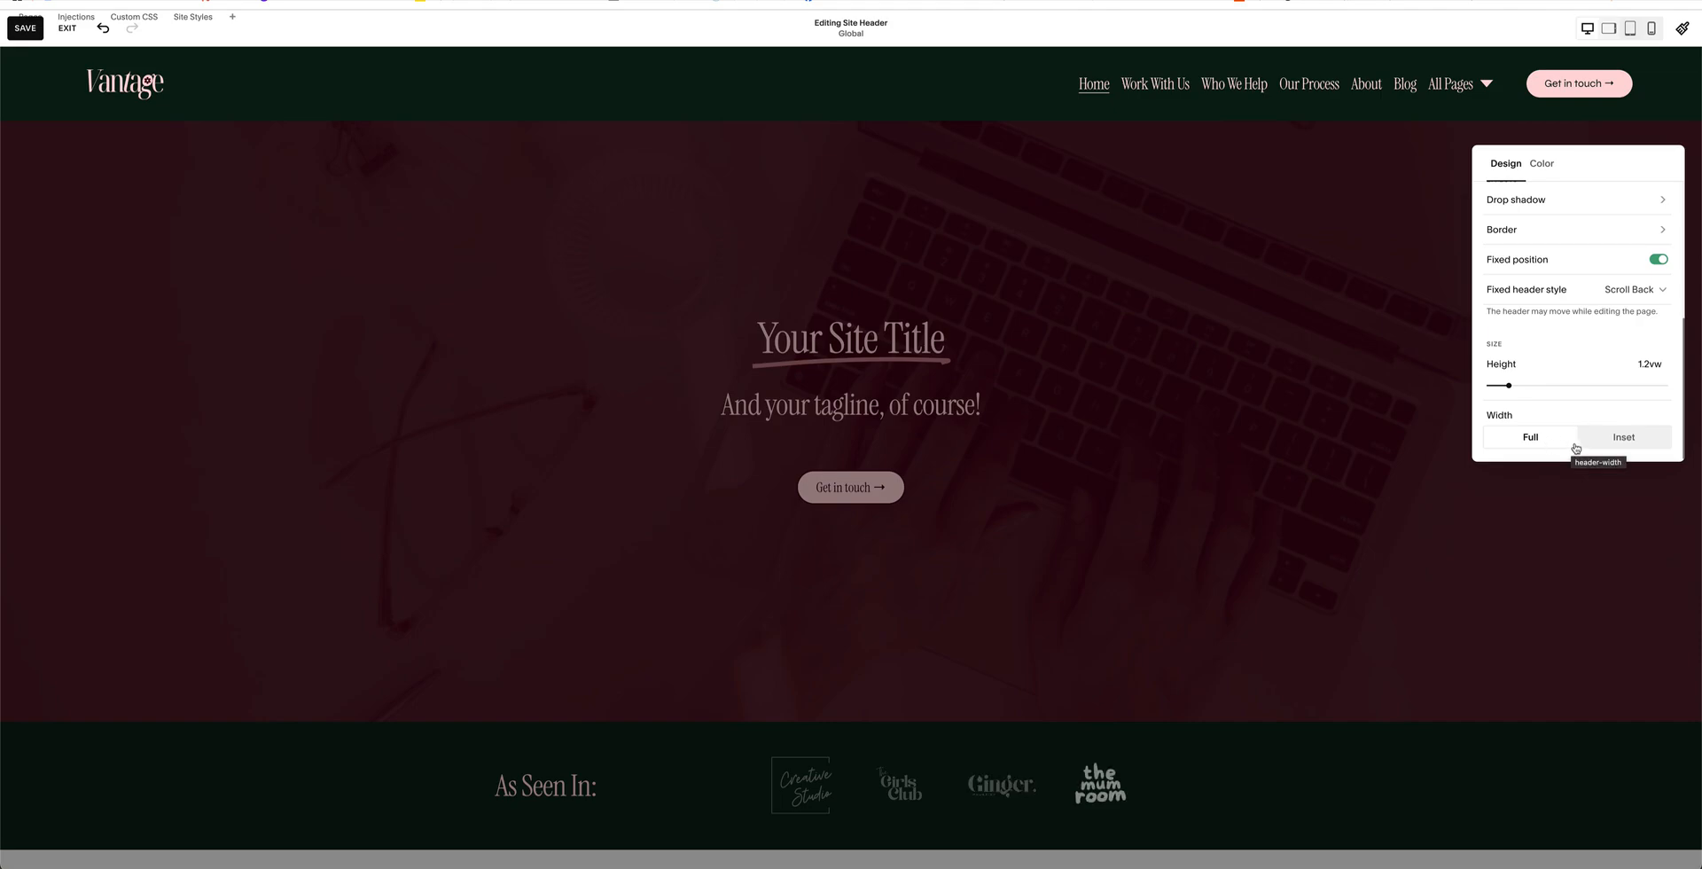
pyautogui.scroll(-1, 1567, 392)
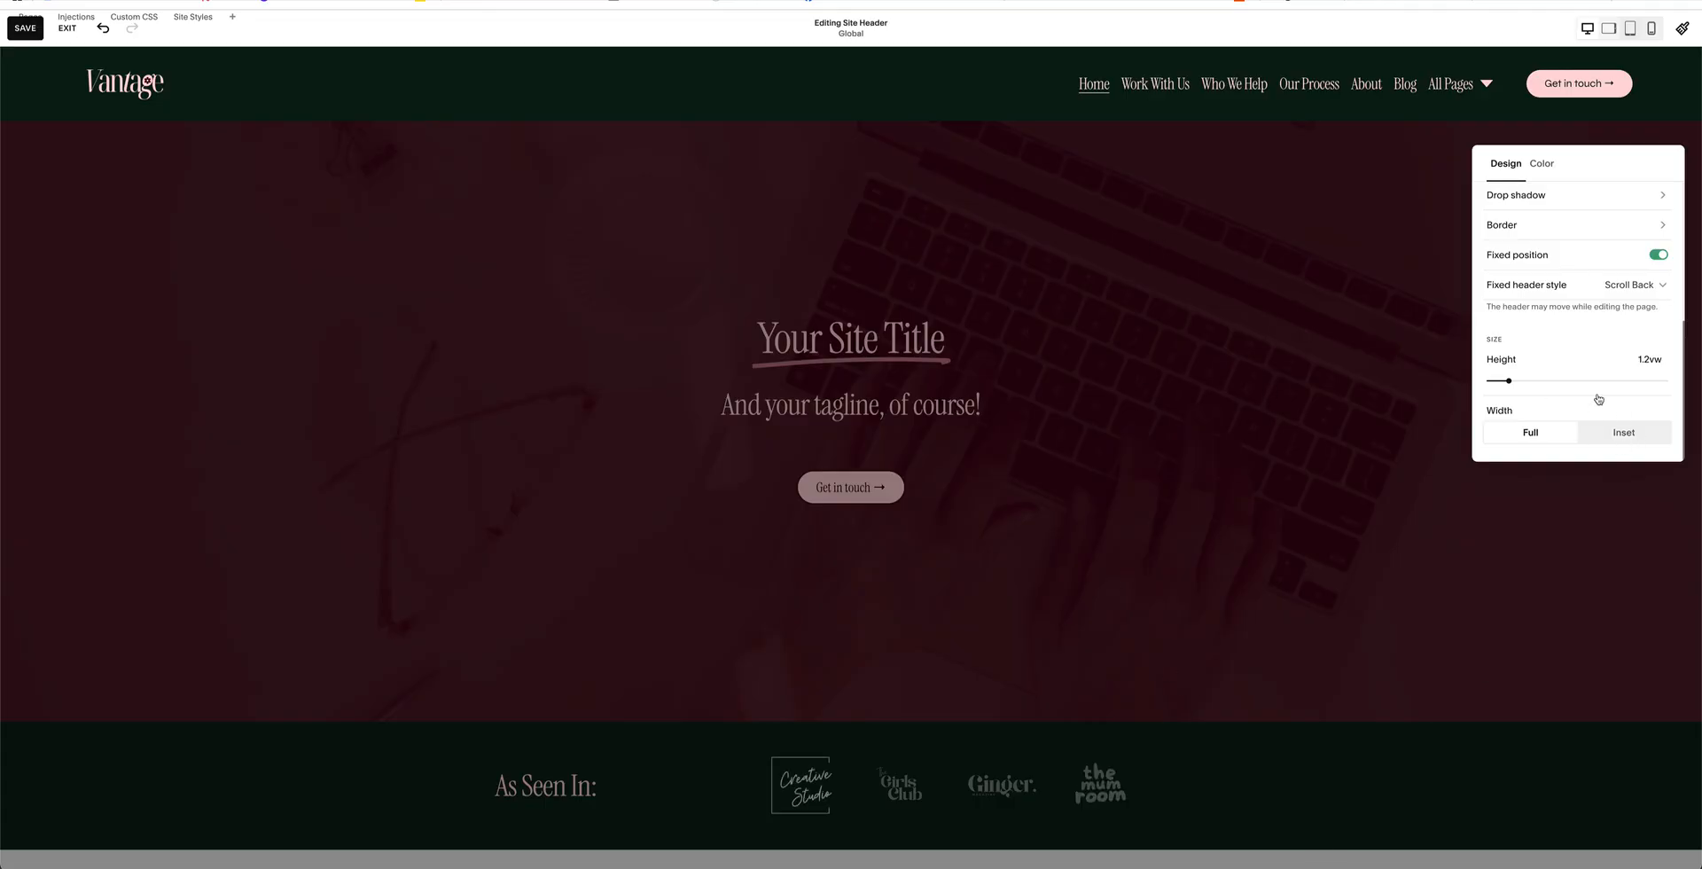
pyautogui.click(1620, 432)
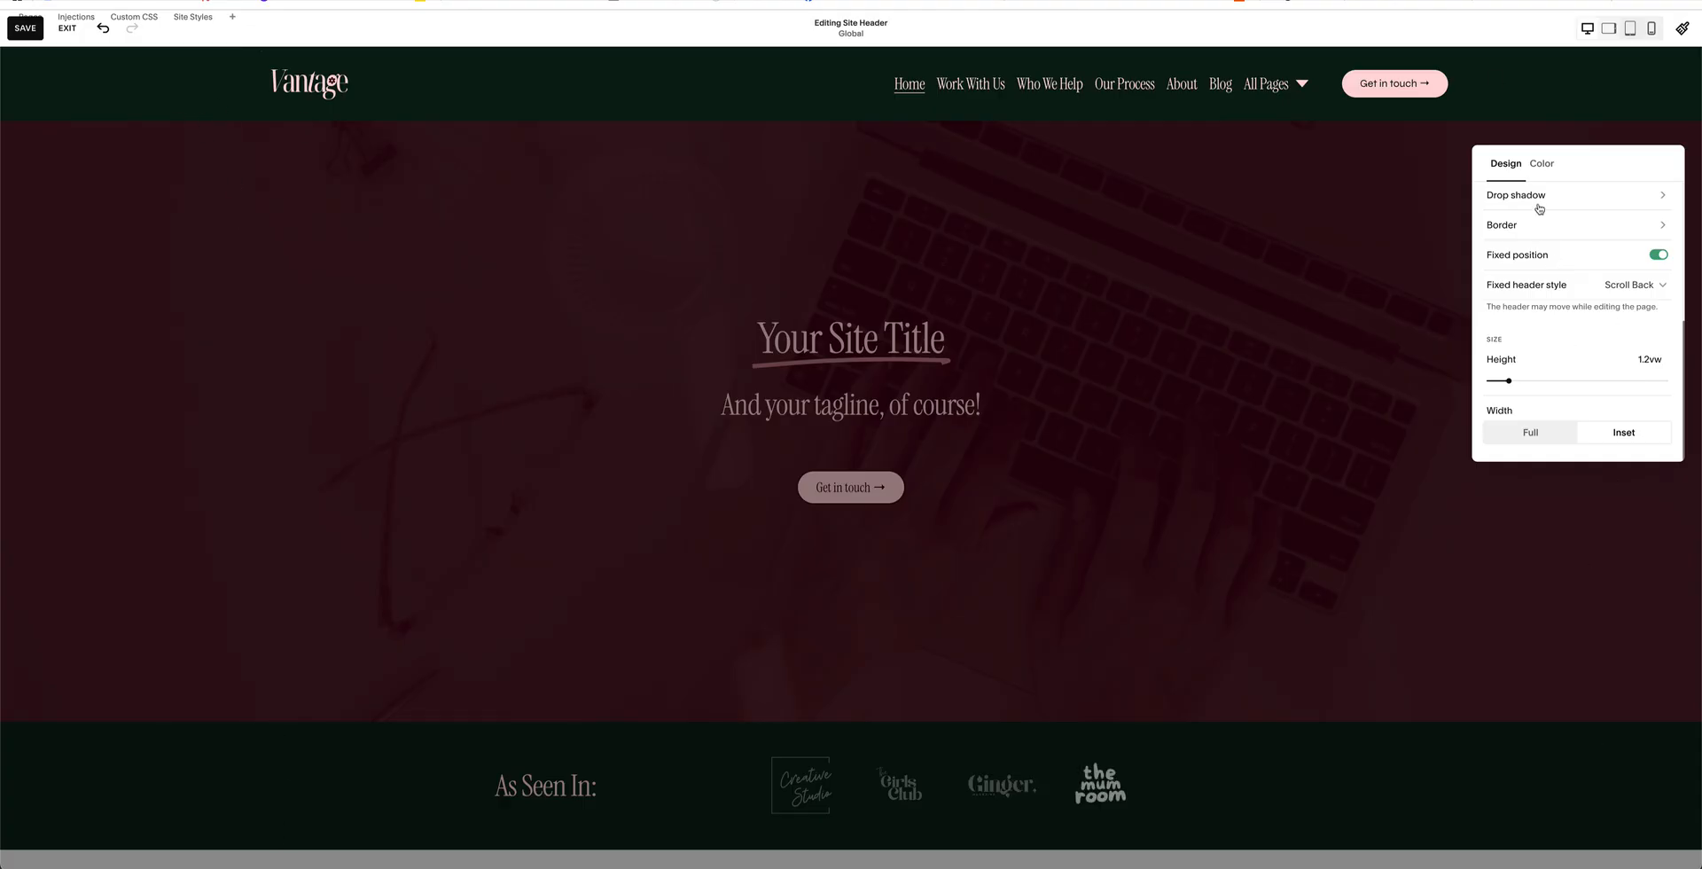
pyautogui.click(1544, 432)
pyautogui.click(1627, 435)
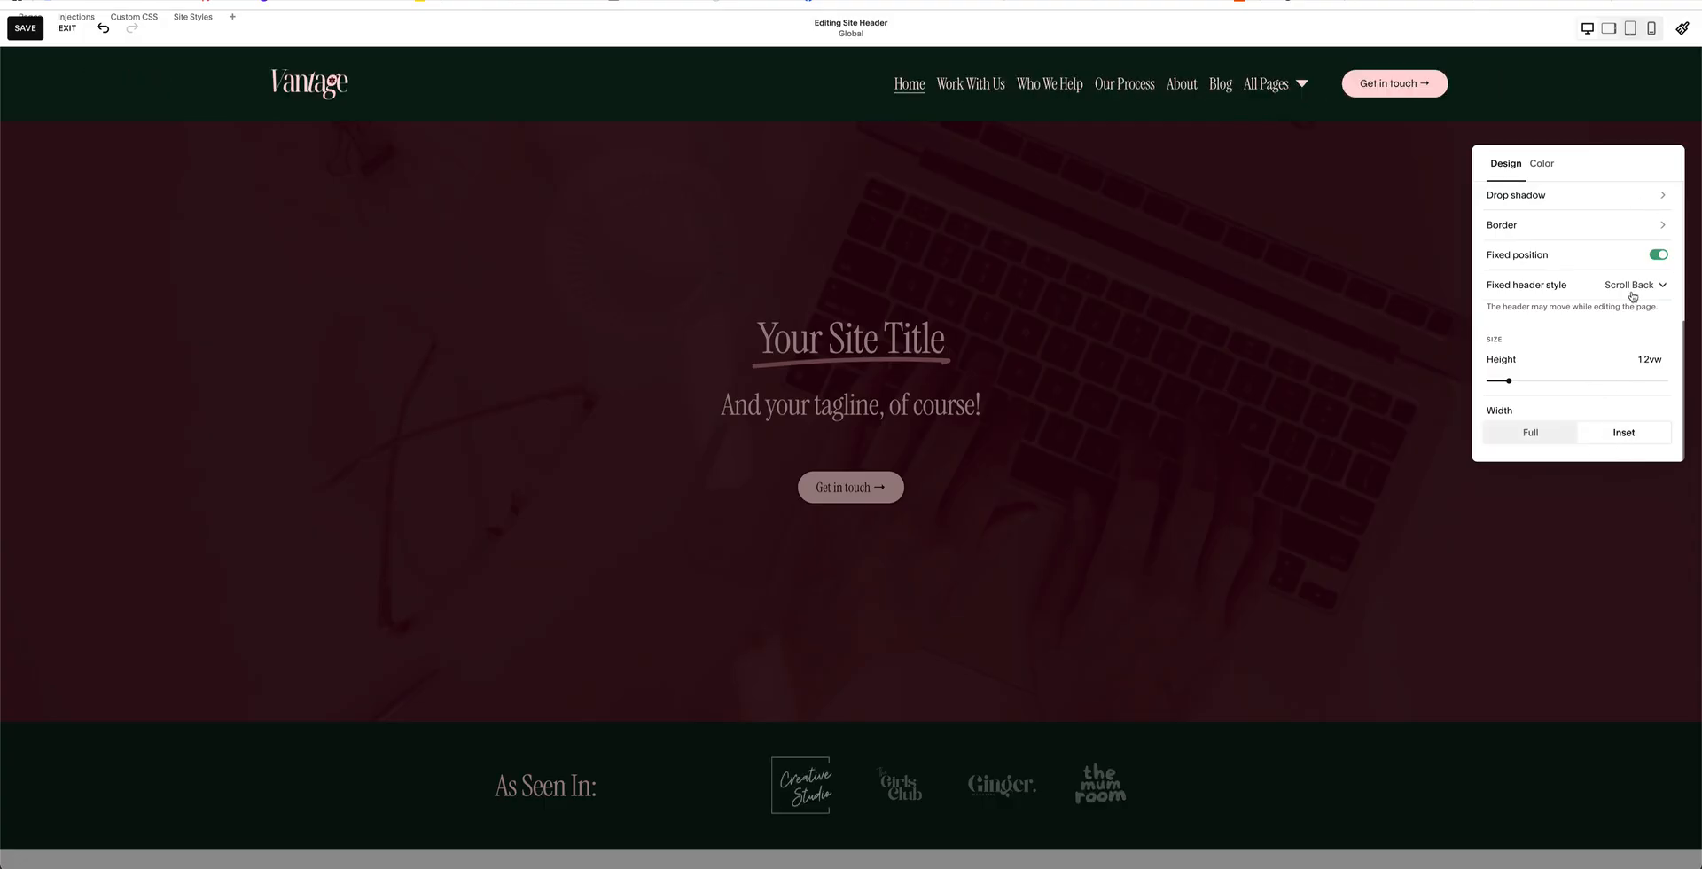
pyautogui.scroll(5, 1633, 297)
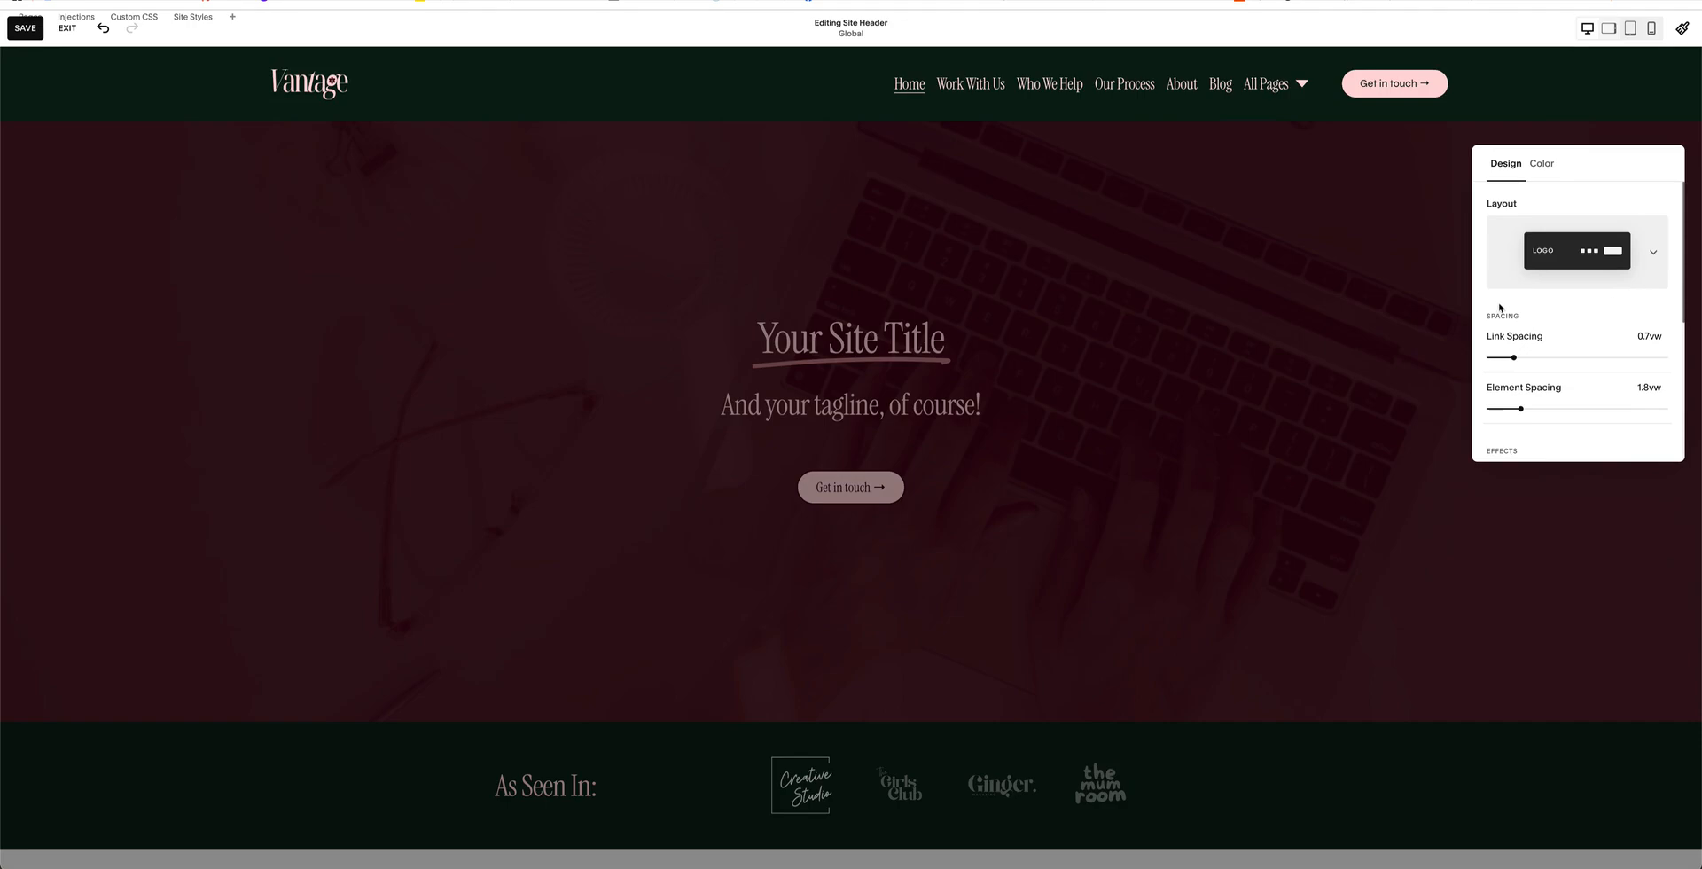